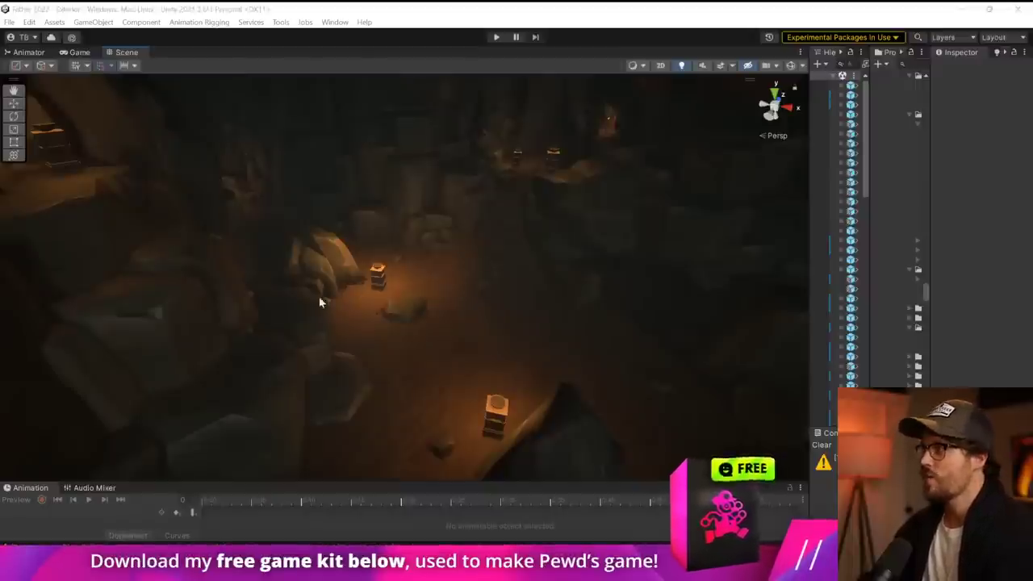
Step: Start a playtest of the Exterior scene and widen the Game view
{"action": "right_click_drag", "start_coordinate": [320, 303], "coordinate": [206, 338]}
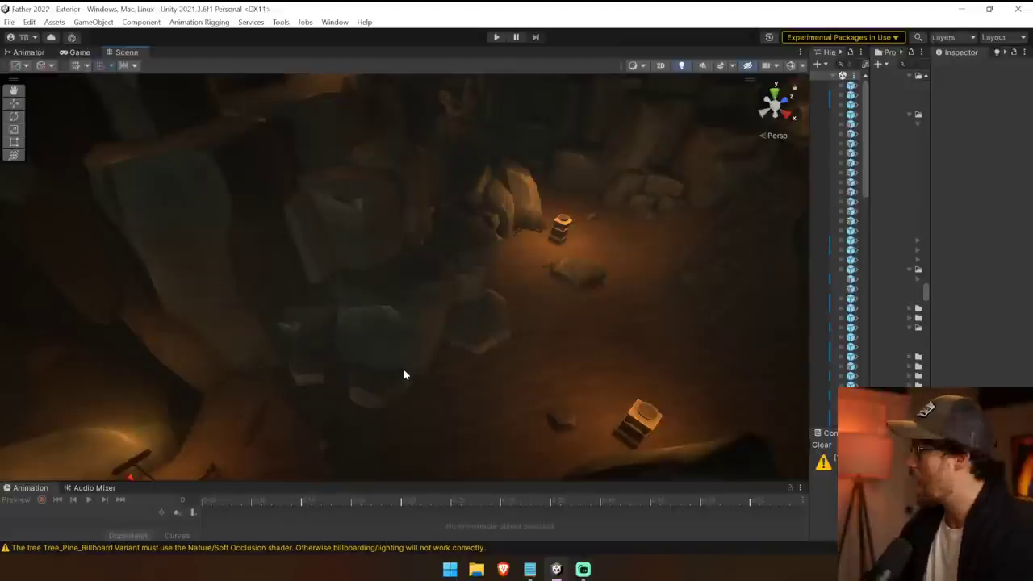
{"action": "left_click", "coordinate": [497, 38]}
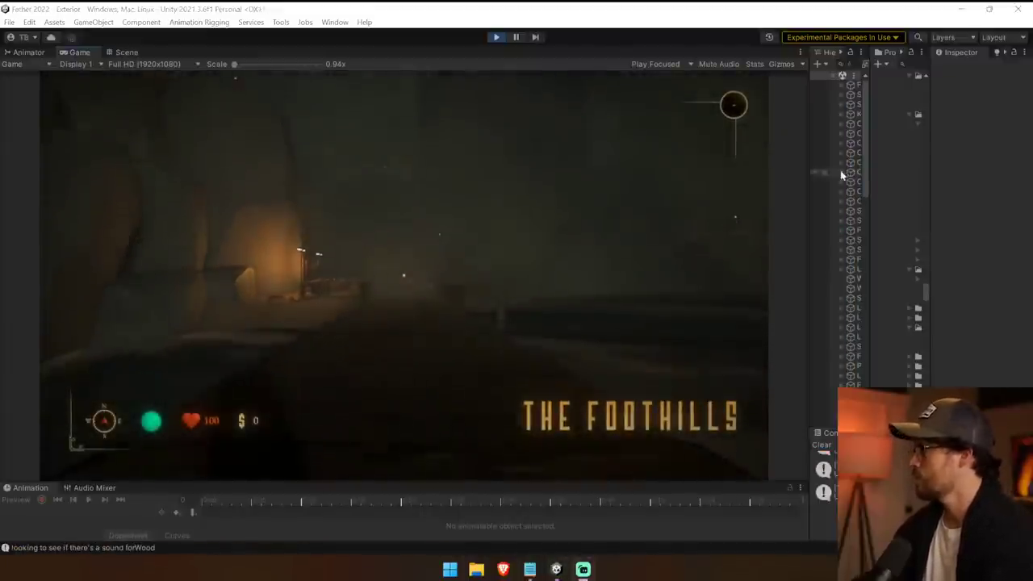
{"action": "left_click_drag", "start_coordinate": [810, 240], "coordinate": [861, 241]}
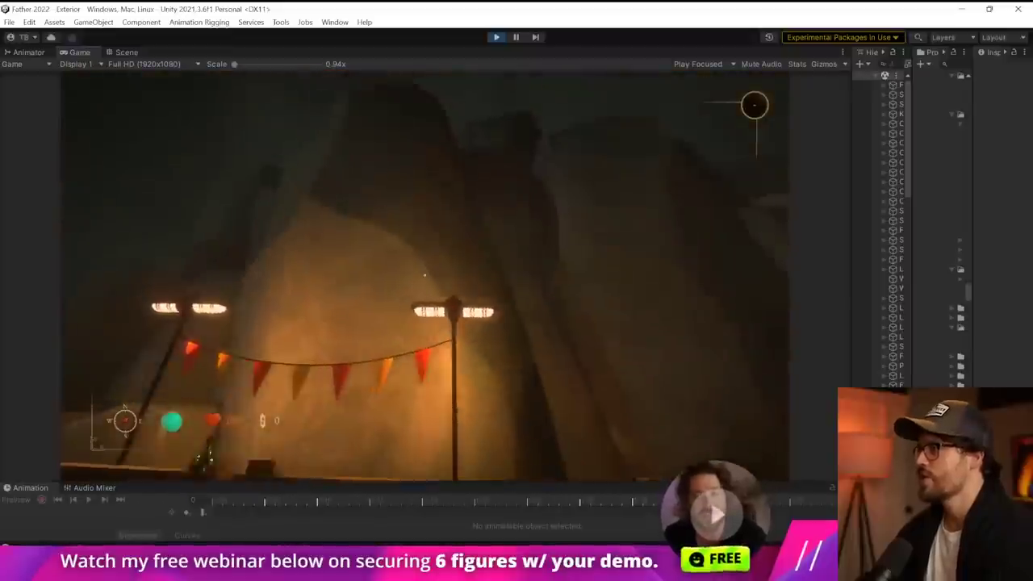
Step: Walk through the rocky foothills past the torch-lit pedestals and up the sandy slope to examine the level's opening area
{"action": "key", "text": "w"}
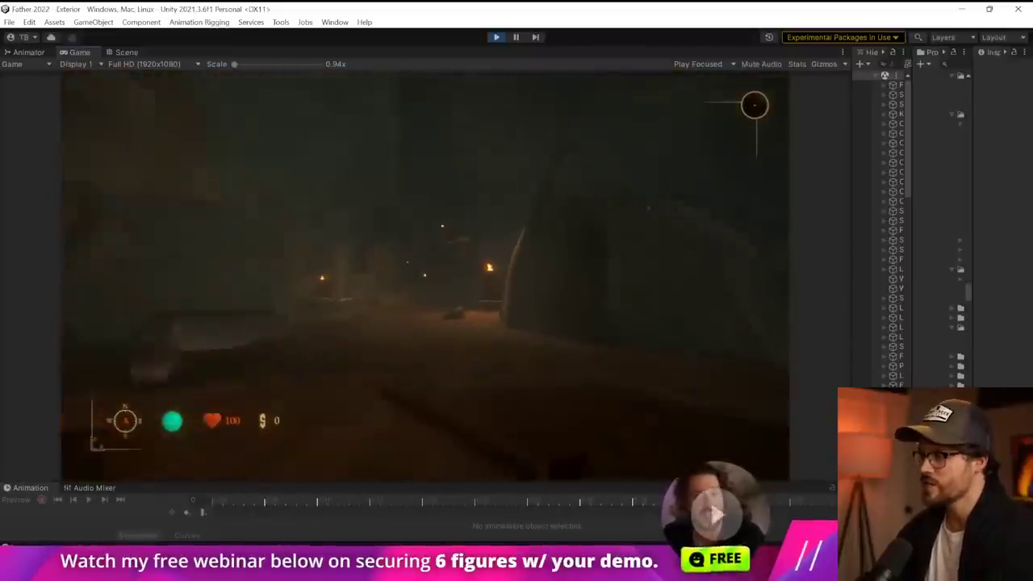
{"action": "key", "text": "w"}
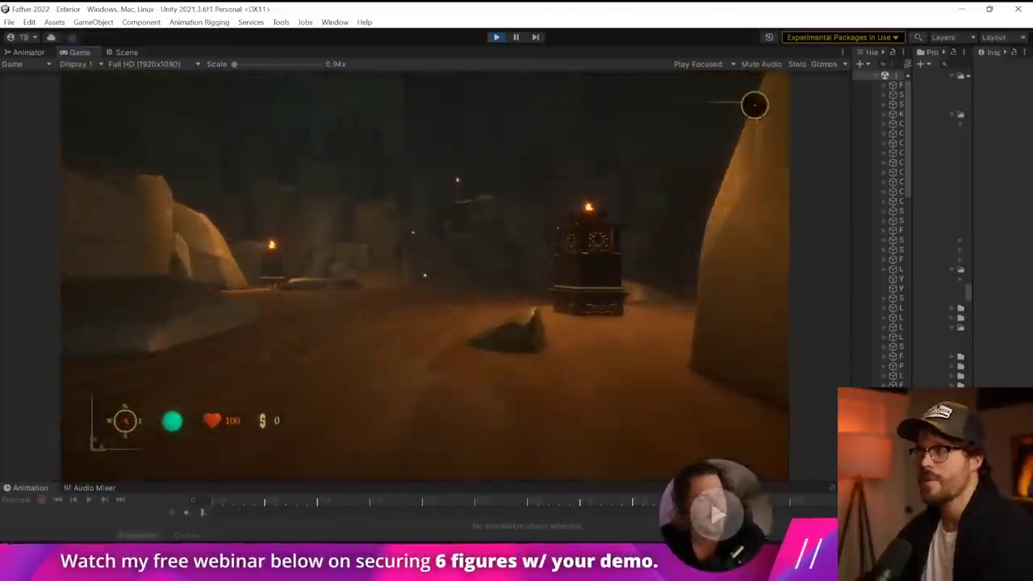
{"action": "key", "text": "w"}
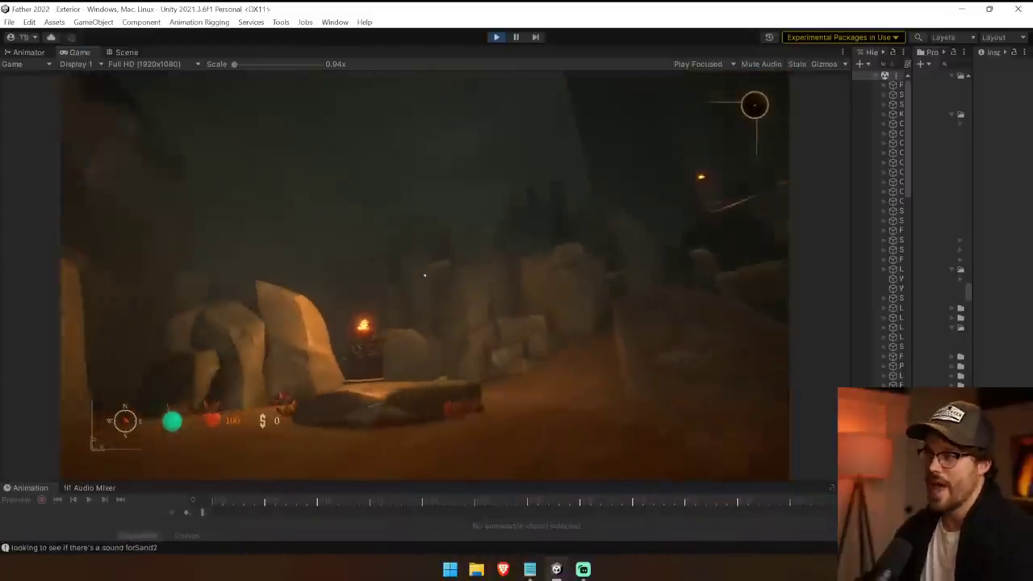
{"action": "key", "text": "w"}
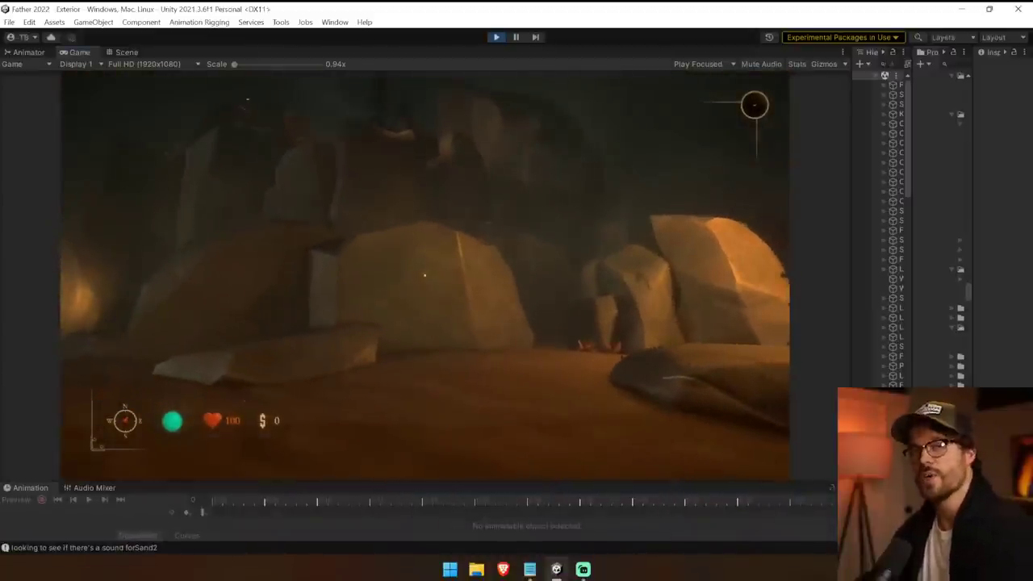
{"action": "key", "text": "w"}
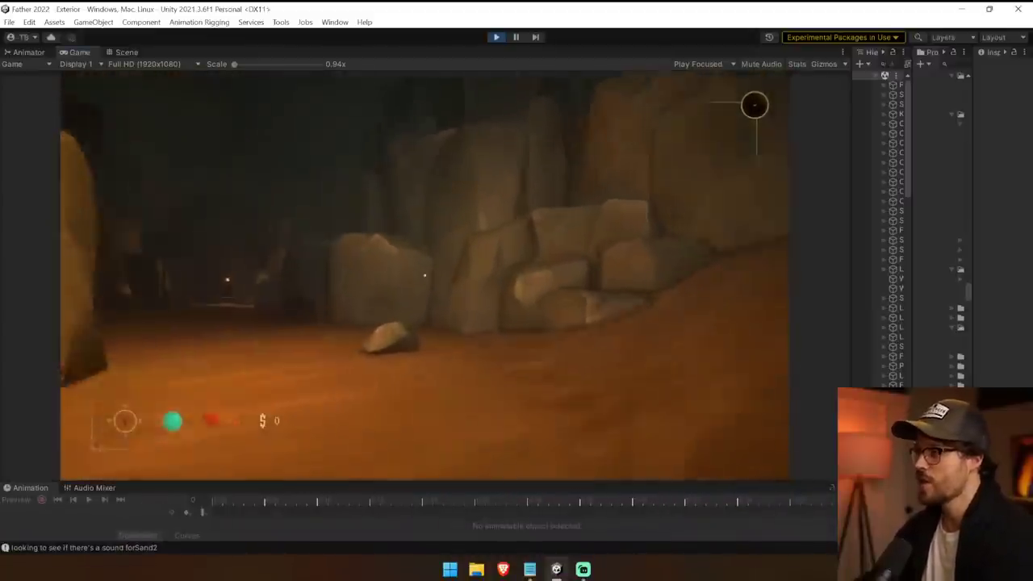
{"action": "key", "text": "w"}
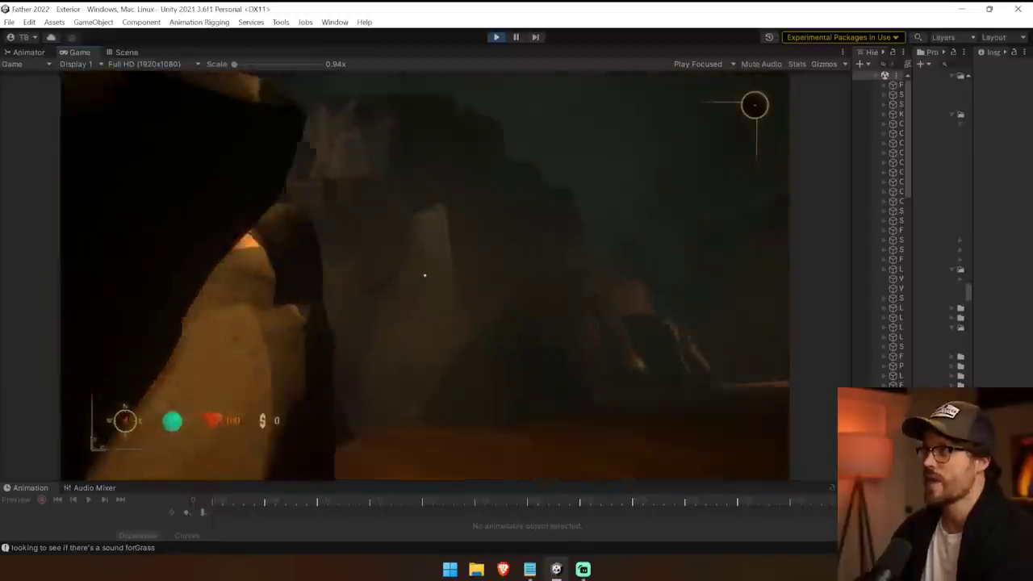
{"action": "key", "text": "w"}
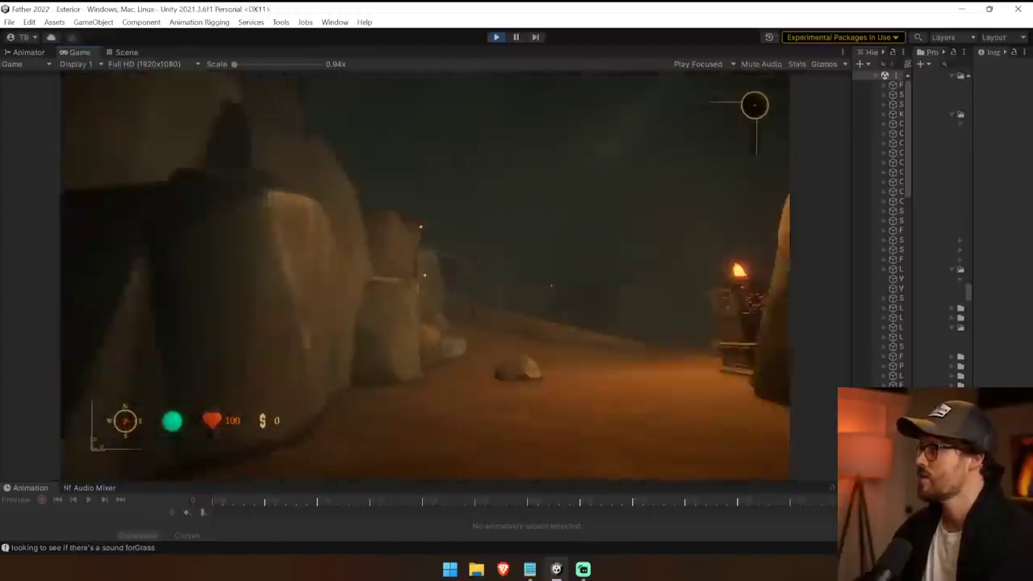
{"action": "key", "text": "w"}
{"action": "key", "text": "w"}
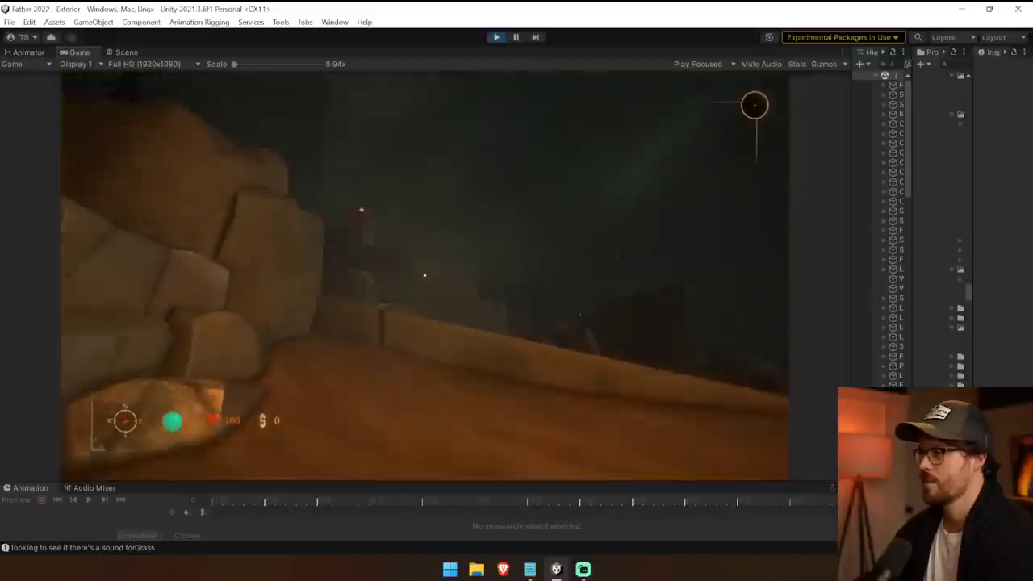
{"action": "key", "text": "w"}
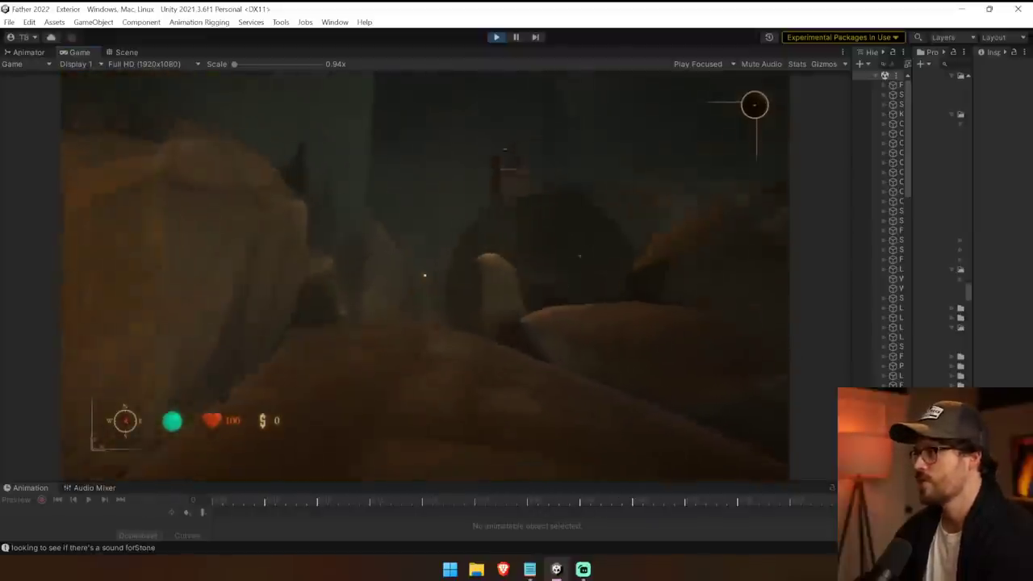
Step: Follow the dark forest path past the lamps, fences and rocks to examine the tower landmark and guiding lights
{"action": "key", "text": "w"}
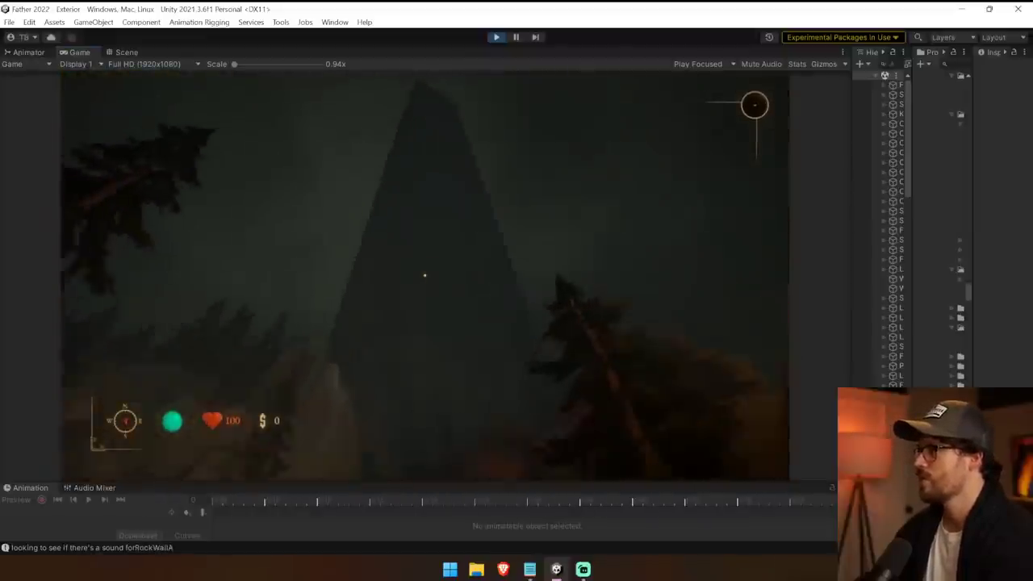
{"action": "key", "text": "w"}
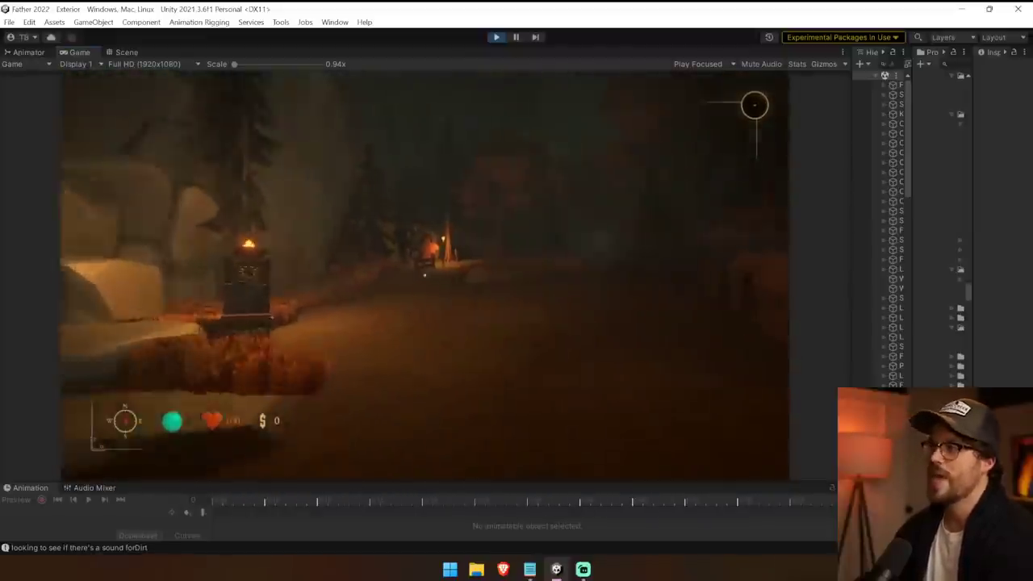
{"action": "key", "text": "w"}
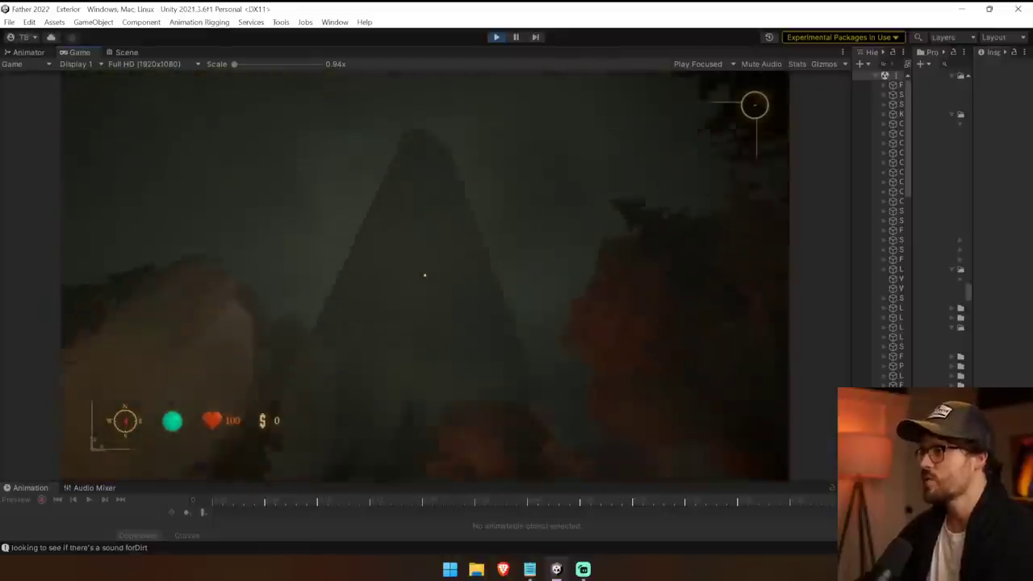
{"action": "key", "text": "w"}
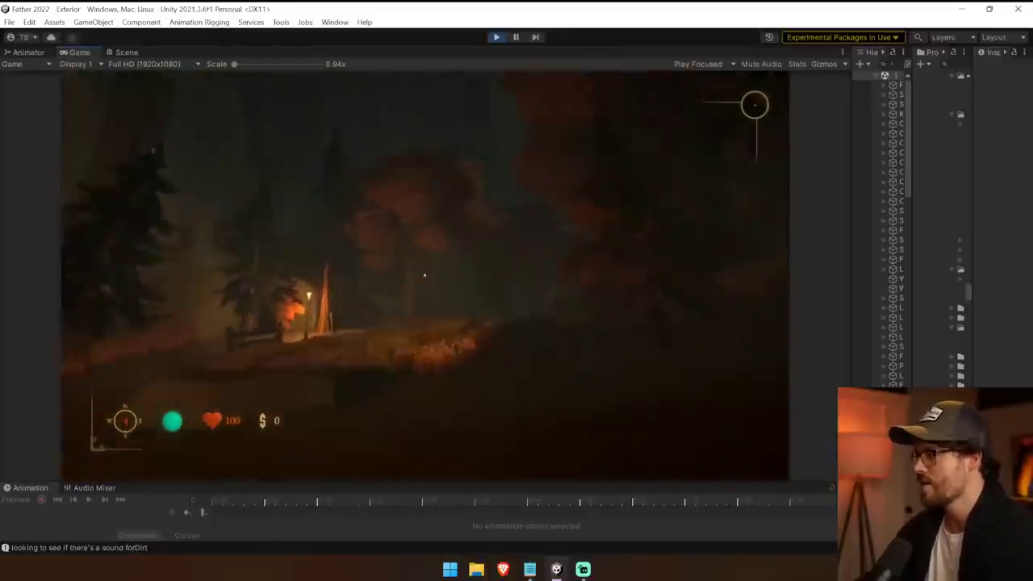
{"action": "key", "text": "w"}
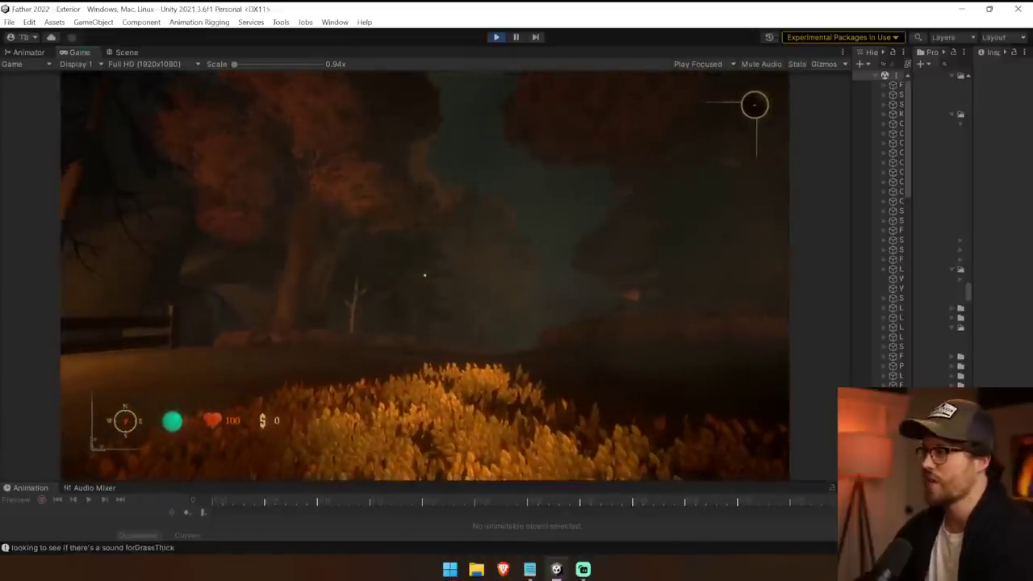
{"action": "key", "text": "w"}
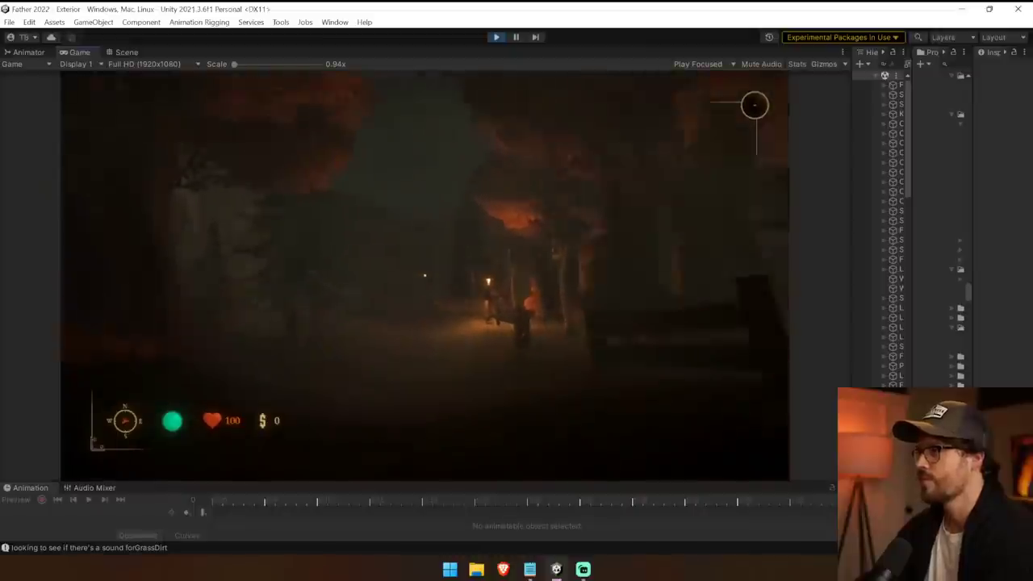
{"action": "key", "text": "w"}
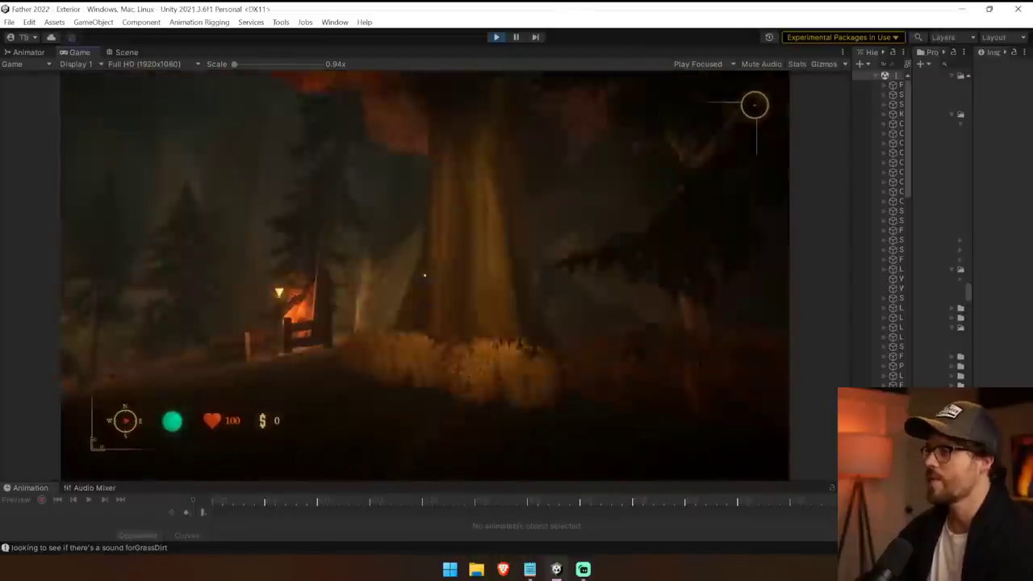
{"action": "key", "text": "w"}
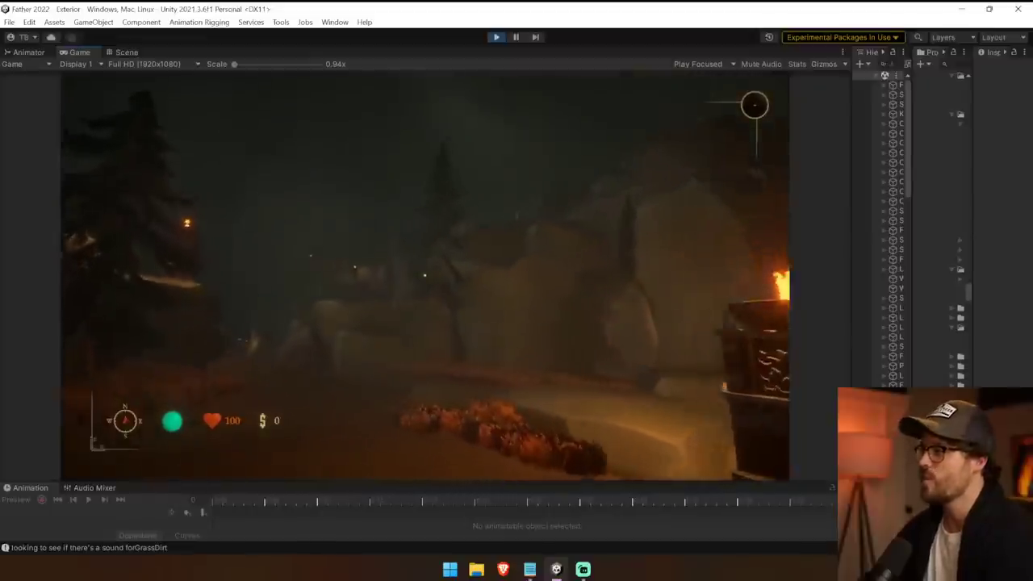
{"action": "key", "text": "w"}
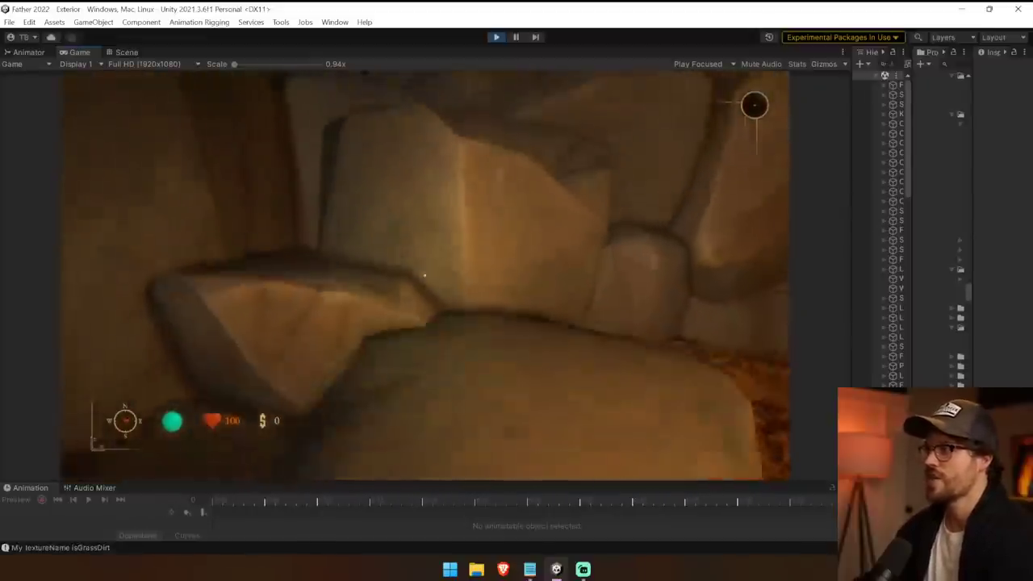
{"action": "key", "text": "w"}
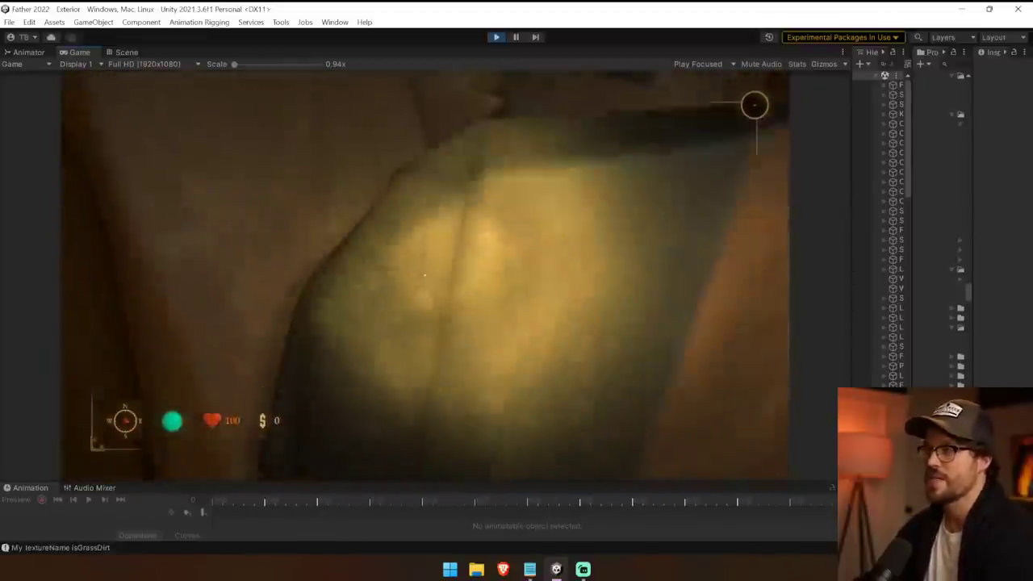
Step: Explore the spiked stone gate, the "COME SMILE WITH US" arch and the fairground beyond, and end the playtest
{"action": "key", "text": "w"}
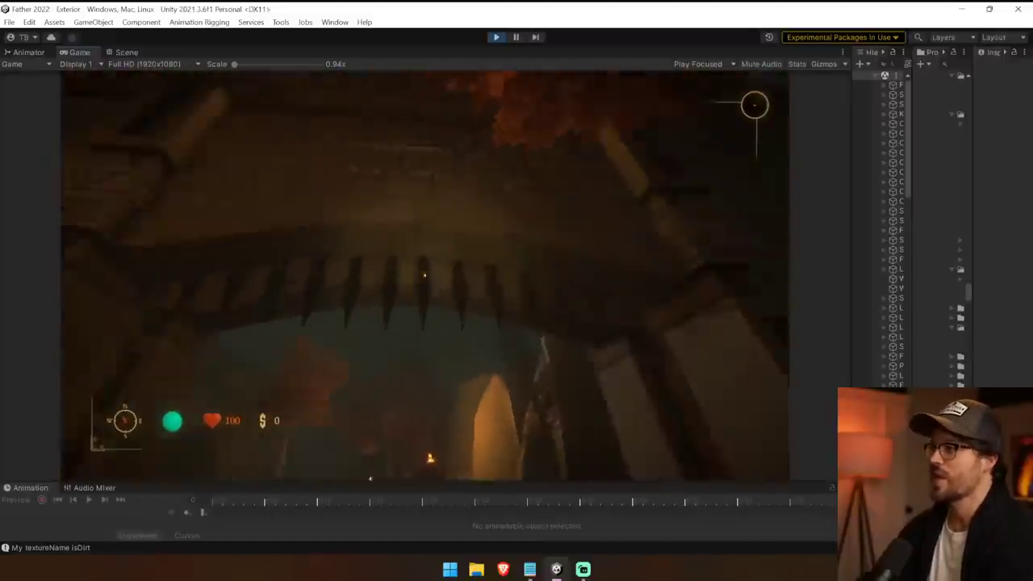
{"action": "key", "text": "w"}
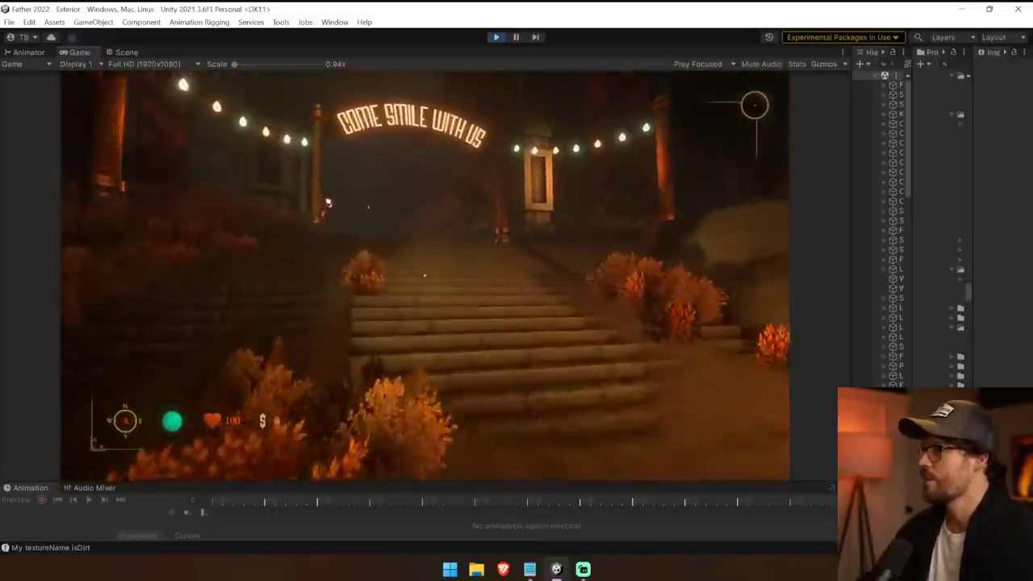
{"action": "key", "text": "w"}
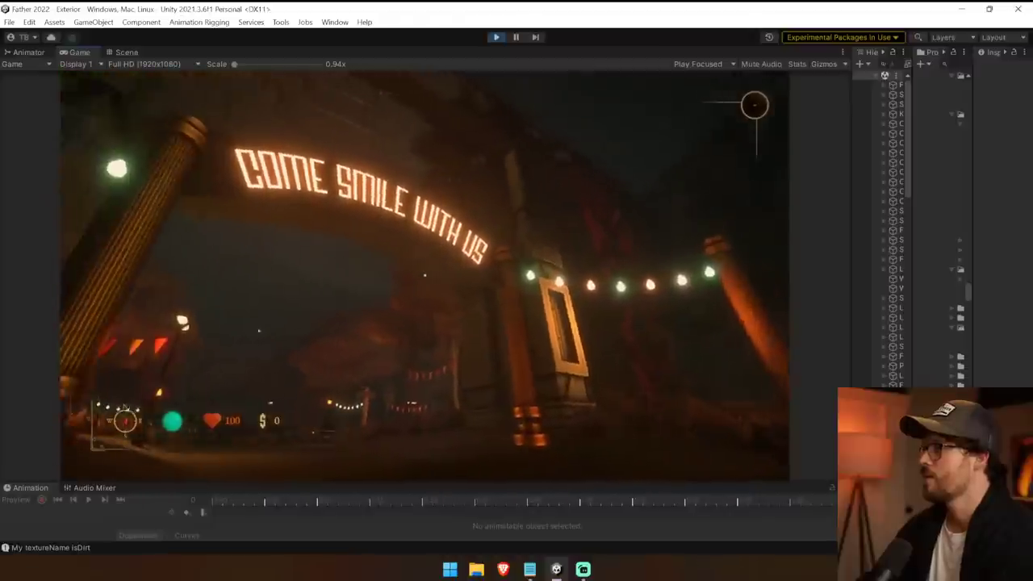
{"action": "key", "text": "w"}
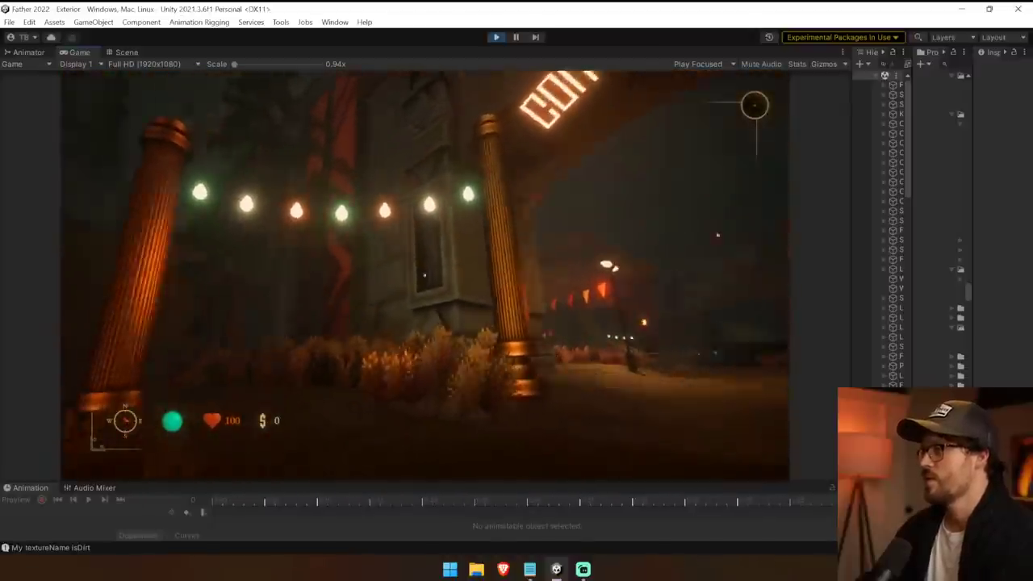
{"action": "key", "text": "w"}
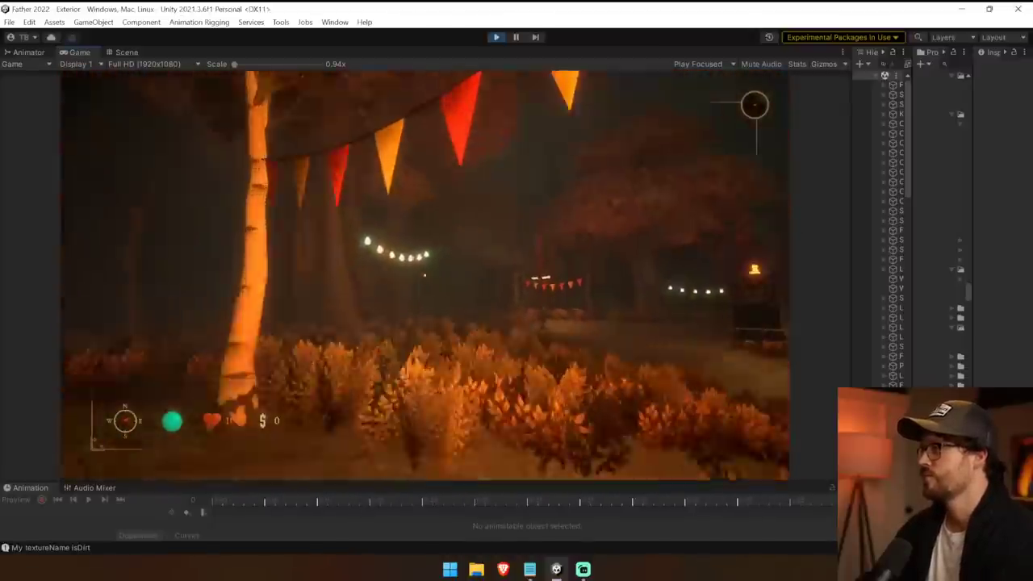
{"action": "key", "text": "w"}
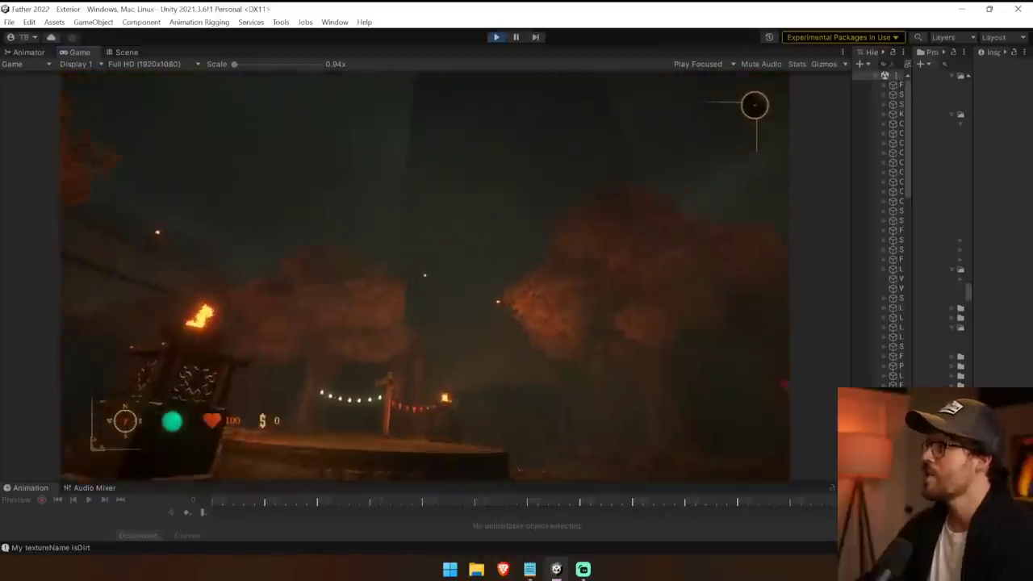
{"action": "key", "text": "w"}
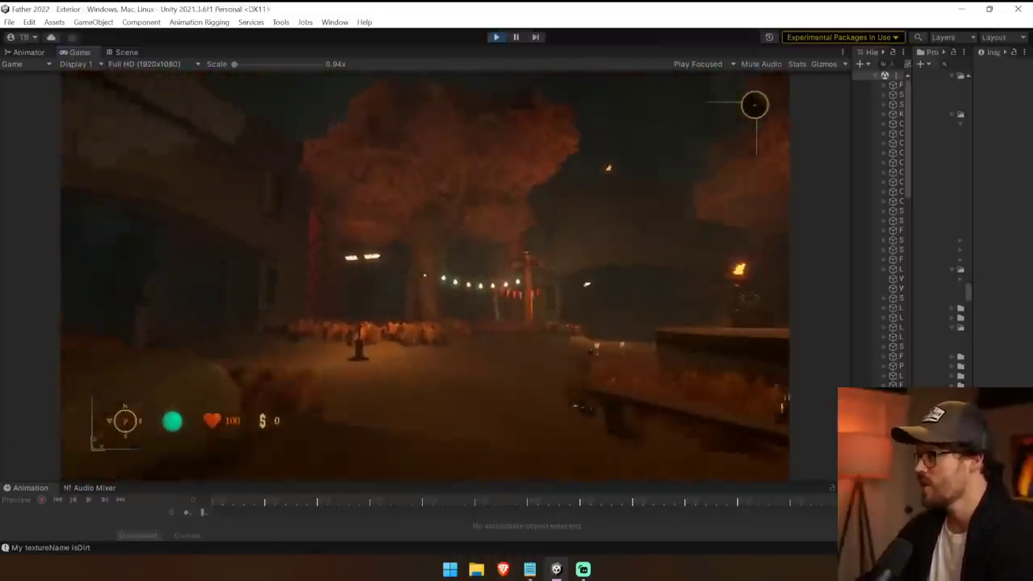
{"action": "key", "text": "w"}
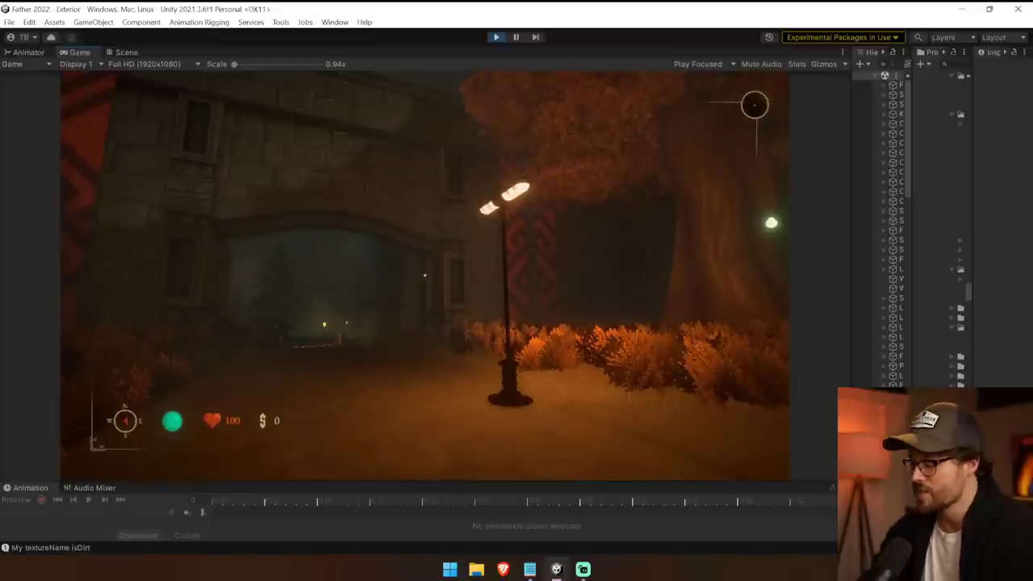
{"action": "key", "text": "ctrl+p"}
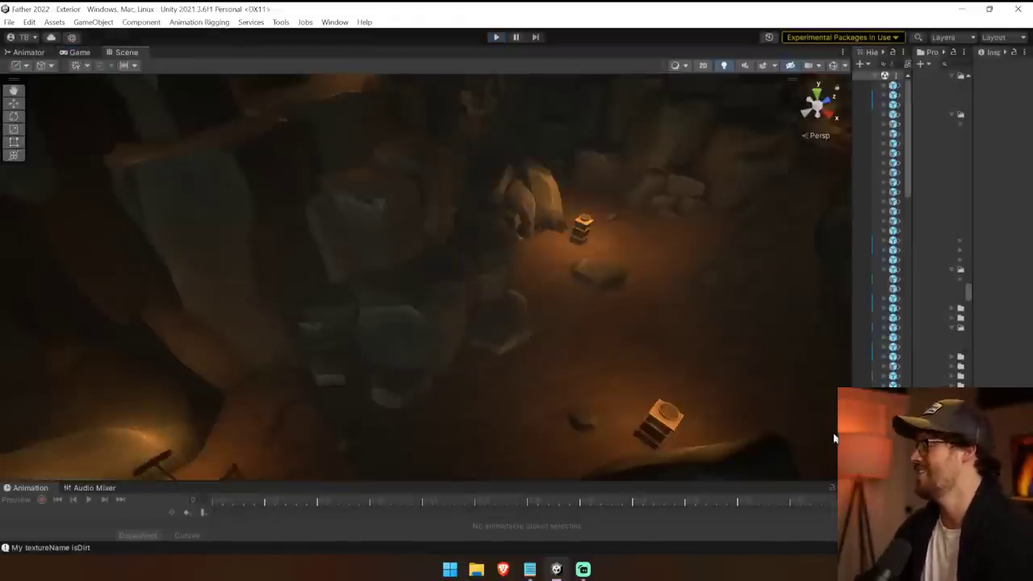
Step: Turn off scene lighting and the skybox and fog effects in the Scene view to show the whole island
{"action": "right_click_drag", "start_coordinate": [482, 355], "coordinate": [485, 273]}
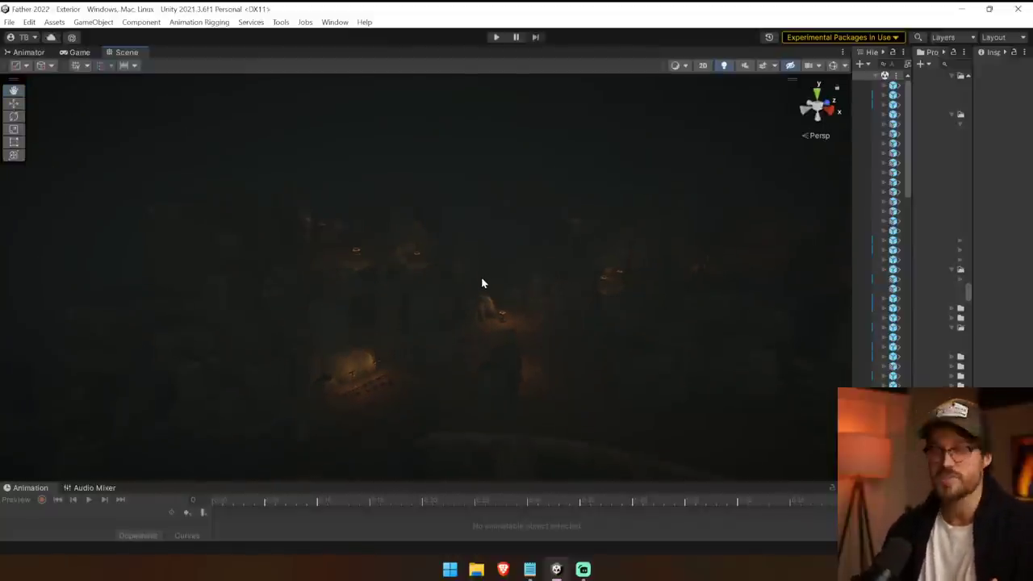
{"action": "left_click", "coordinate": [724, 66]}
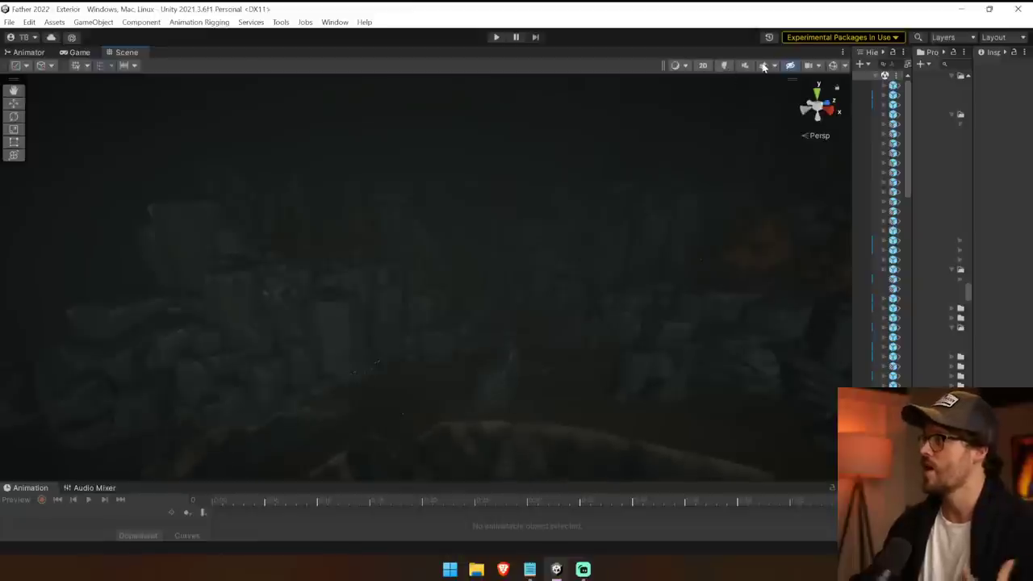
{"action": "left_click", "coordinate": [763, 66]}
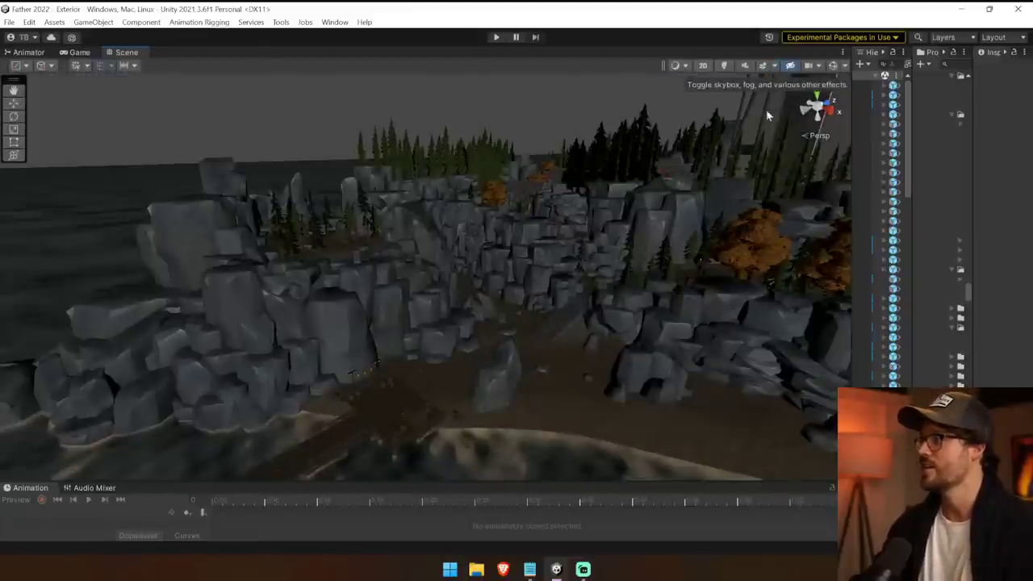
{"action": "right_click_drag", "start_coordinate": [767, 298], "coordinate": [539, 272]}
{"action": "scroll", "coordinate": [522, 249], "scroll_direction": "down", "scroll_amount": 6}
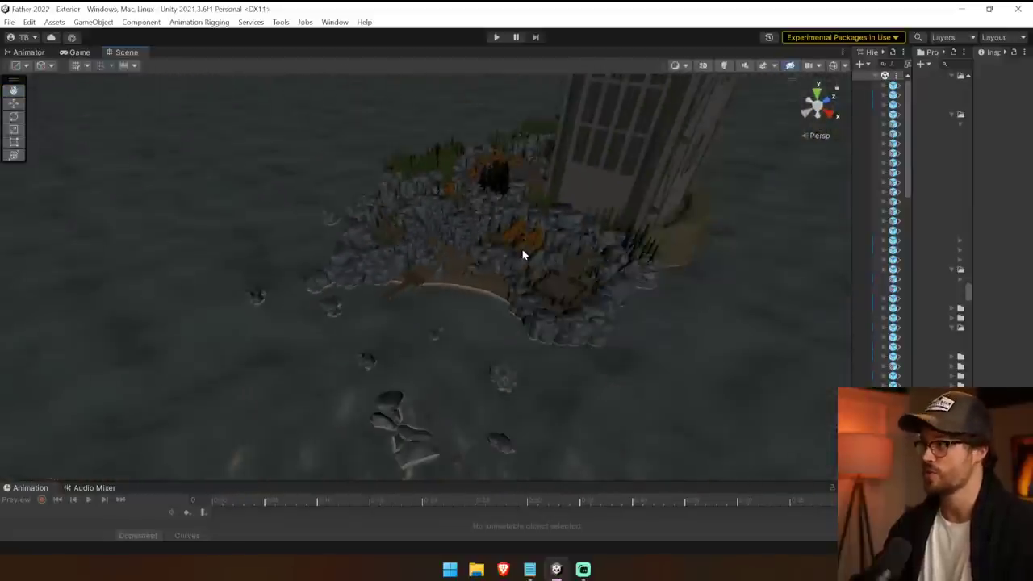
Step: Move the coastal cliff rock Small_Plateau_1A6 (1) out over the water and raise it above the shoreline for inspection
{"action": "middle_click_drag", "start_coordinate": [505, 239], "coordinate": [500, 293]}
{"action": "right_click_drag", "start_coordinate": [499, 293], "coordinate": [595, 339]}
{"action": "left_click", "coordinate": [594, 313]}
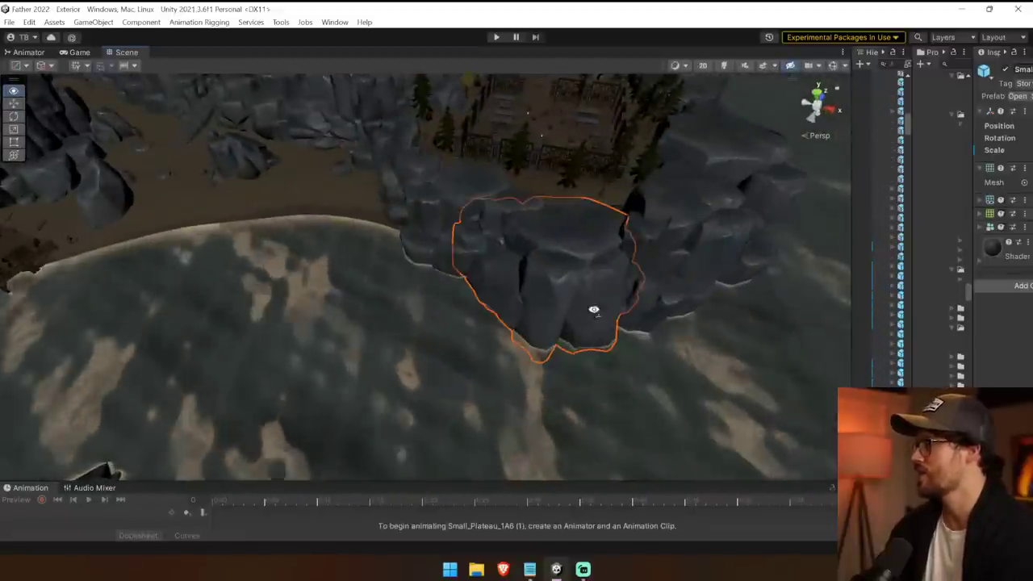
{"action": "key", "text": "f"}
{"action": "right_click_drag", "start_coordinate": [378, 297], "coordinate": [406, 318]}
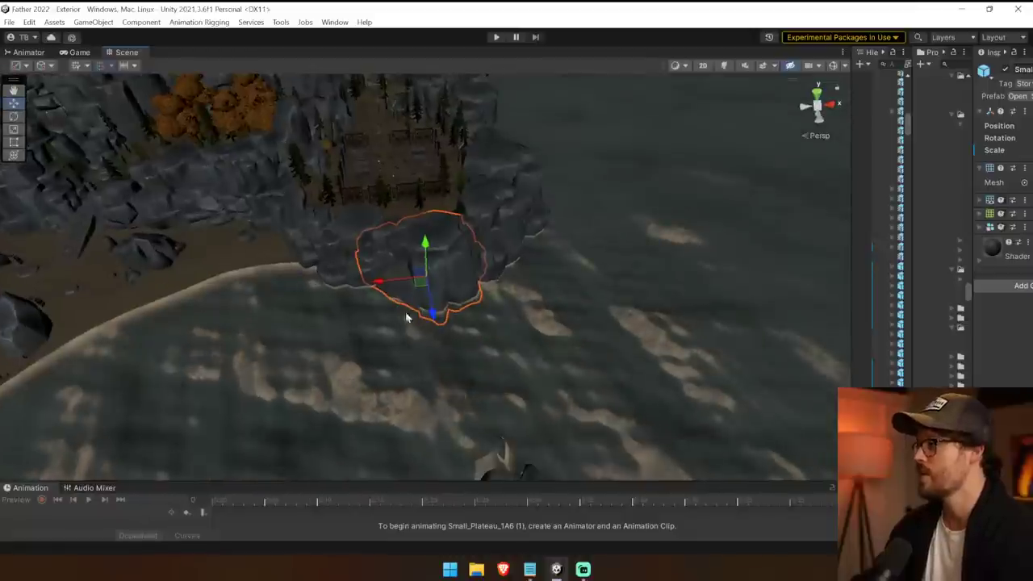
{"action": "left_click_drag", "start_coordinate": [431, 310], "coordinate": [454, 441]}
{"action": "left_click_drag", "start_coordinate": [448, 378], "coordinate": [486, 146]}
{"action": "right_click_drag", "start_coordinate": [486, 146], "coordinate": [355, 198]}
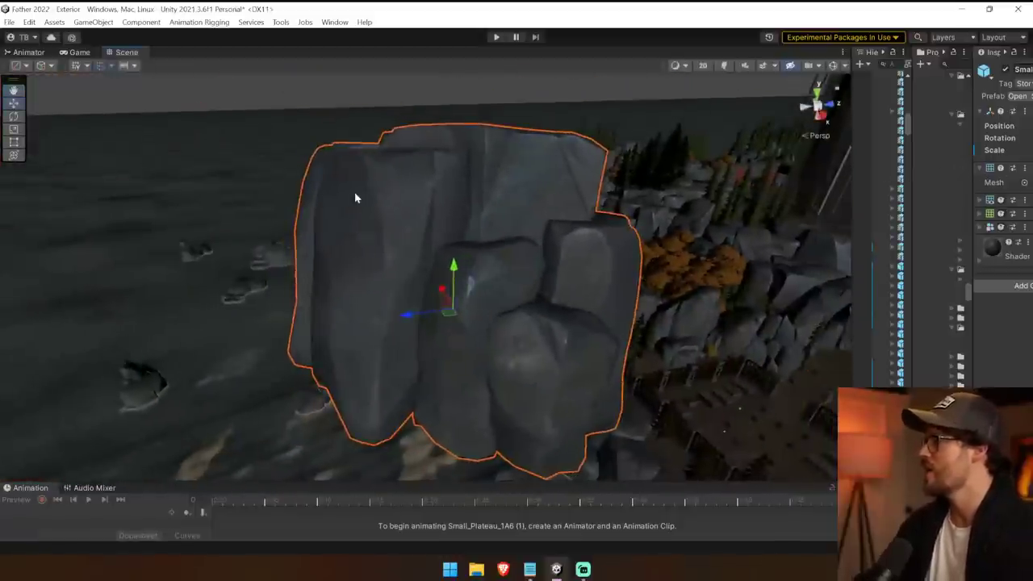
Step: Expand Small_Plateau_1A6 (1) in the widened hierarchy and open its prefab for editing in context
{"action": "left_click_drag", "start_coordinate": [852, 147], "coordinate": [581, 169]}
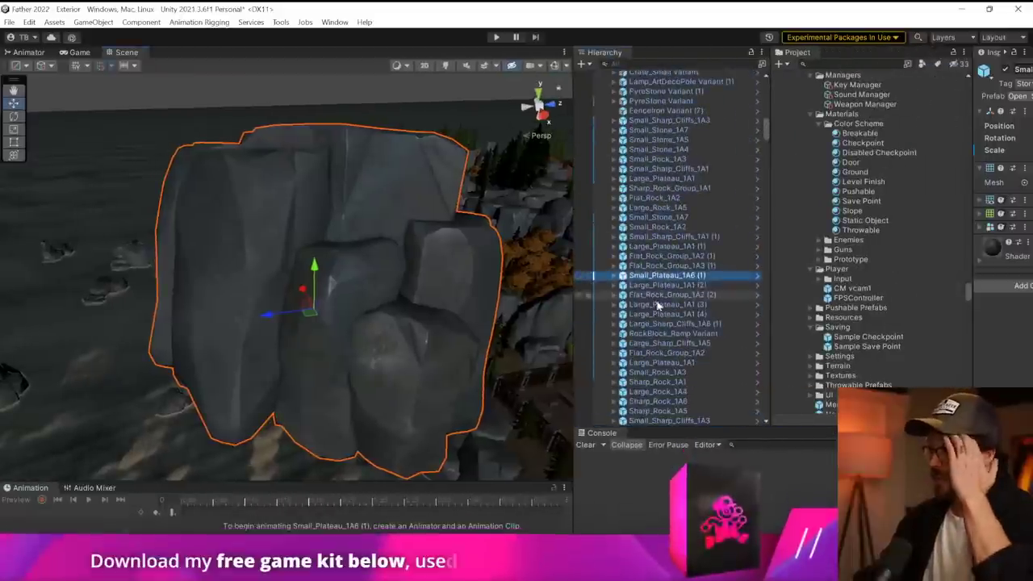
{"action": "left_click", "coordinate": [618, 275]}
{"action": "scroll", "coordinate": [615, 279], "scroll_direction": "down", "scroll_amount": 3}
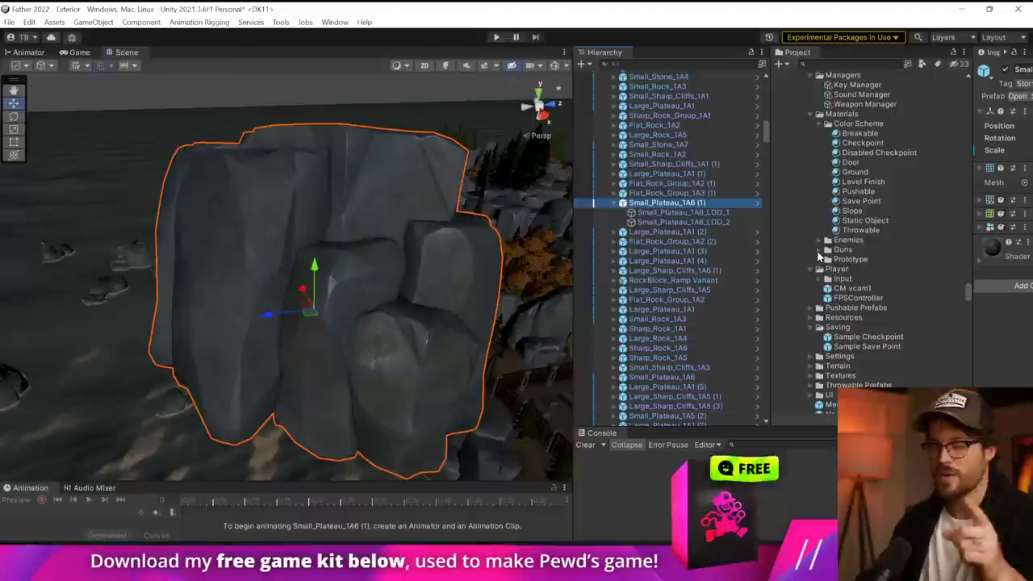
{"action": "left_click", "coordinate": [757, 203]}
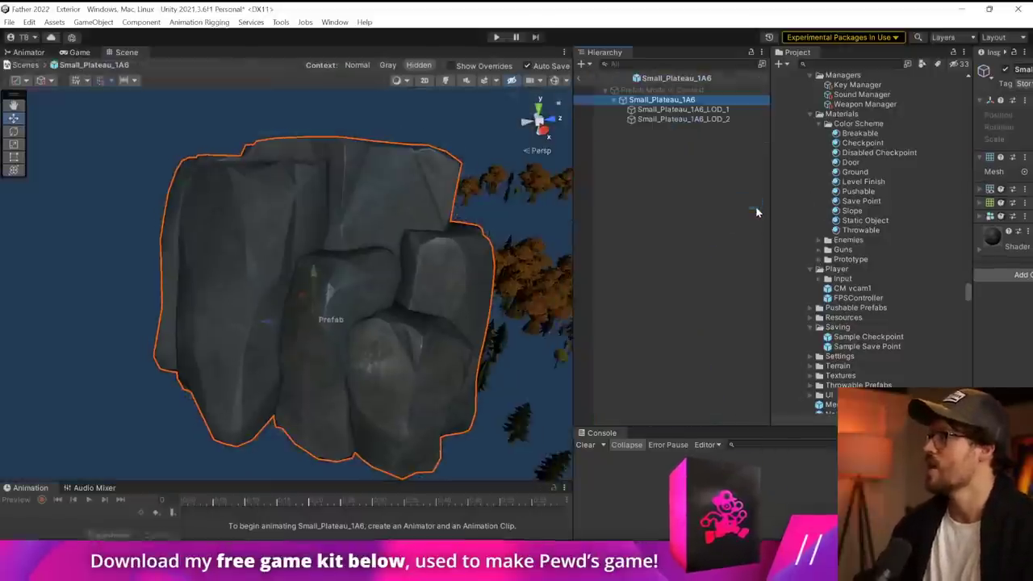
Step: Make room for the Inspector, compare the prefab's LOD_2 and LOD_1 meshes, and return to the Exterior scene
{"action": "left_click_drag", "start_coordinate": [774, 118], "coordinate": [754, 124]}
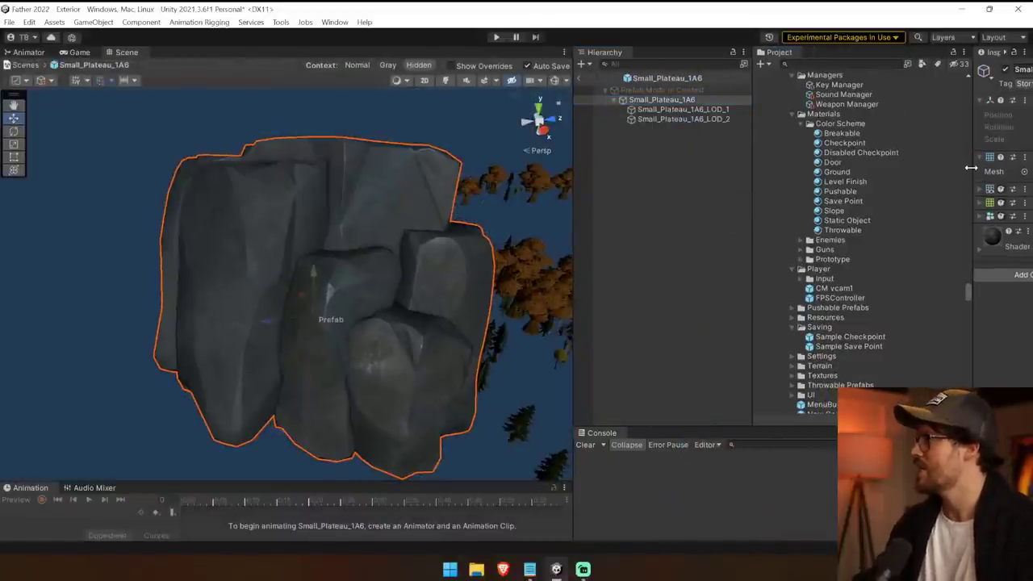
{"action": "left_click_drag", "start_coordinate": [970, 167], "coordinate": [849, 170]}
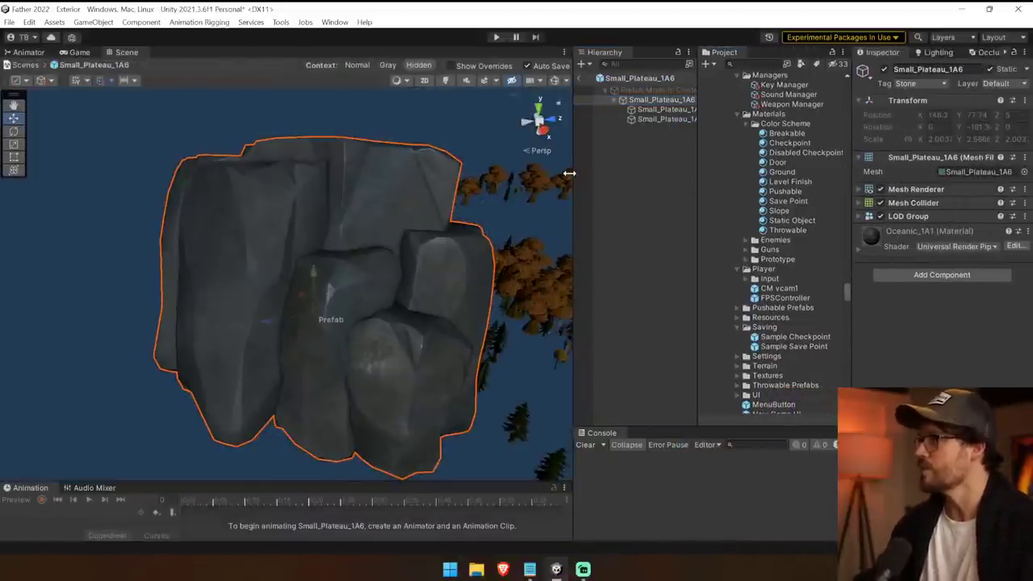
{"action": "left_click_drag", "start_coordinate": [569, 173], "coordinate": [450, 173]}
{"action": "left_click", "coordinate": [571, 118]}
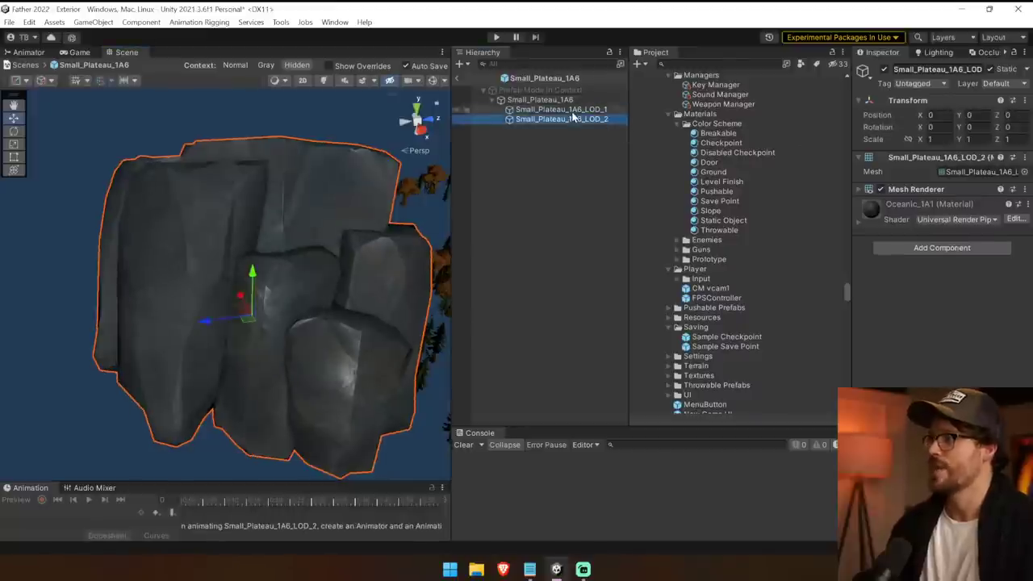
{"action": "left_click", "coordinate": [570, 110]}
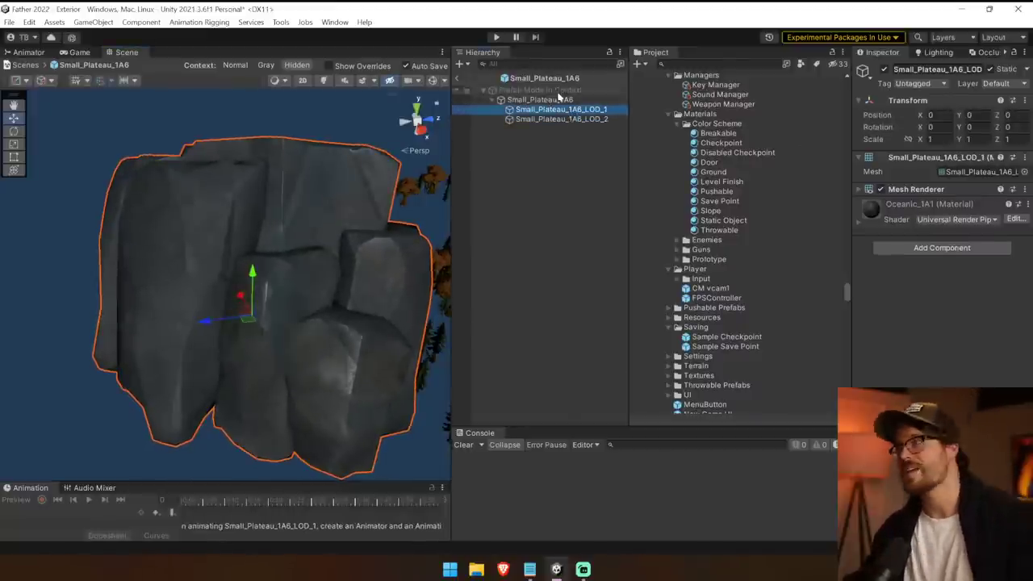
{"action": "left_click", "coordinate": [458, 79]}
Step: Duplicate two shoreline cliff rocks and shift the Large_Plateau_1A1 copy into place along the coast
{"action": "right_click_drag", "start_coordinate": [138, 234], "coordinate": [207, 326]}
{"action": "left_click", "coordinate": [193, 337]}
{"action": "key", "text": "ctrl+d"}
{"action": "left_click", "coordinate": [267, 299]}
{"action": "key", "text": "ctrl+d"}
{"action": "left_click_drag", "start_coordinate": [267, 300], "coordinate": [307, 297]}
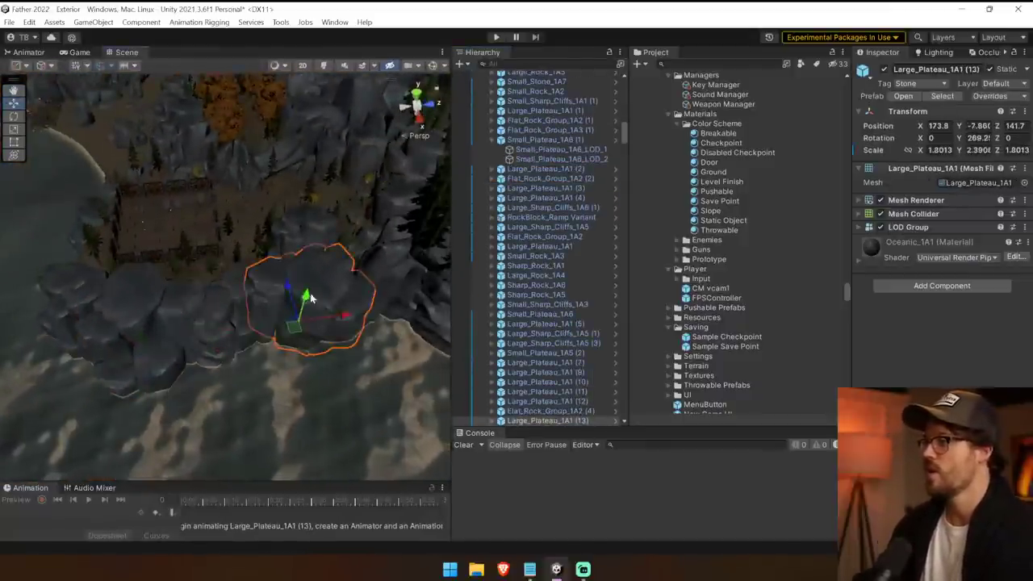
Step: Enlarge the Scene view, select the Large_Plateau_1A2 rock above the beach, and widen the Inspector to examine its Static setting
{"action": "right_click_drag", "start_coordinate": [306, 297], "coordinate": [428, 138]}
{"action": "left_click_drag", "start_coordinate": [453, 149], "coordinate": [741, 147]}
{"action": "right_click_drag", "start_coordinate": [548, 239], "coordinate": [488, 267]}
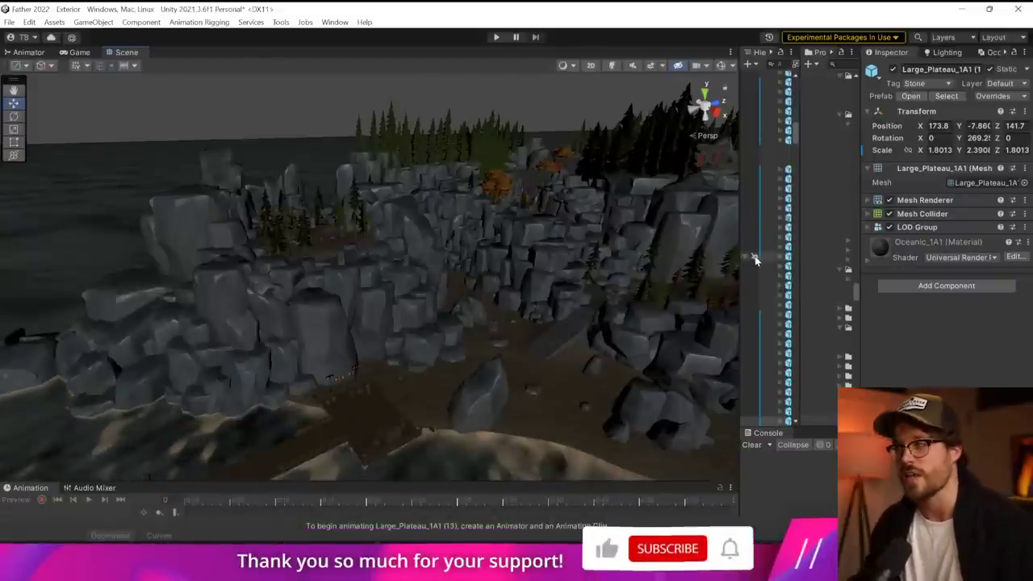
{"action": "left_click", "coordinate": [362, 309]}
{"action": "left_click_drag", "start_coordinate": [857, 256], "coordinate": [724, 257]}
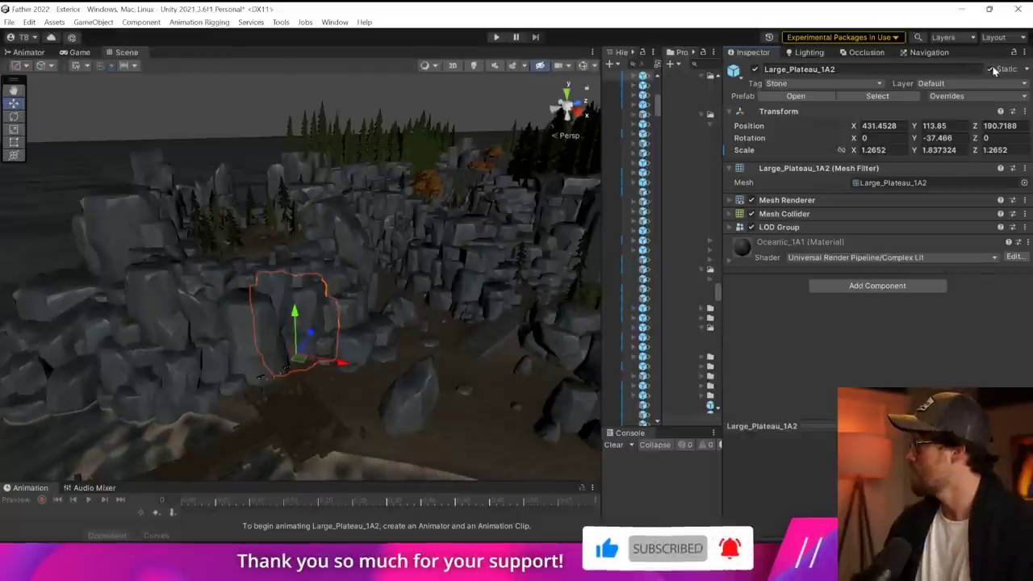
Step: Bake the scene's occlusion culling data using the existing bake parameters
{"action": "left_click", "coordinate": [866, 54]}
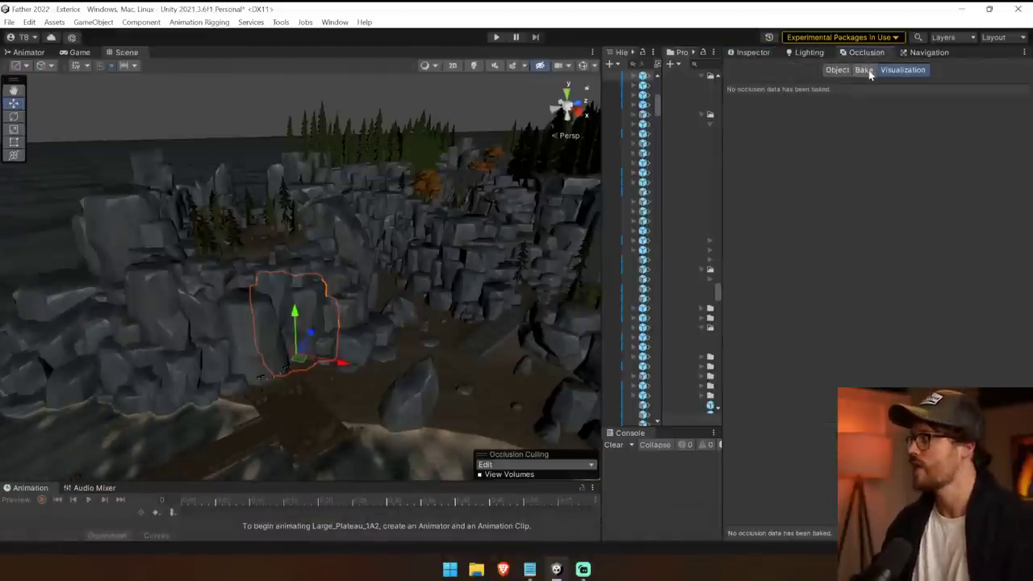
{"action": "left_click", "coordinate": [864, 71]}
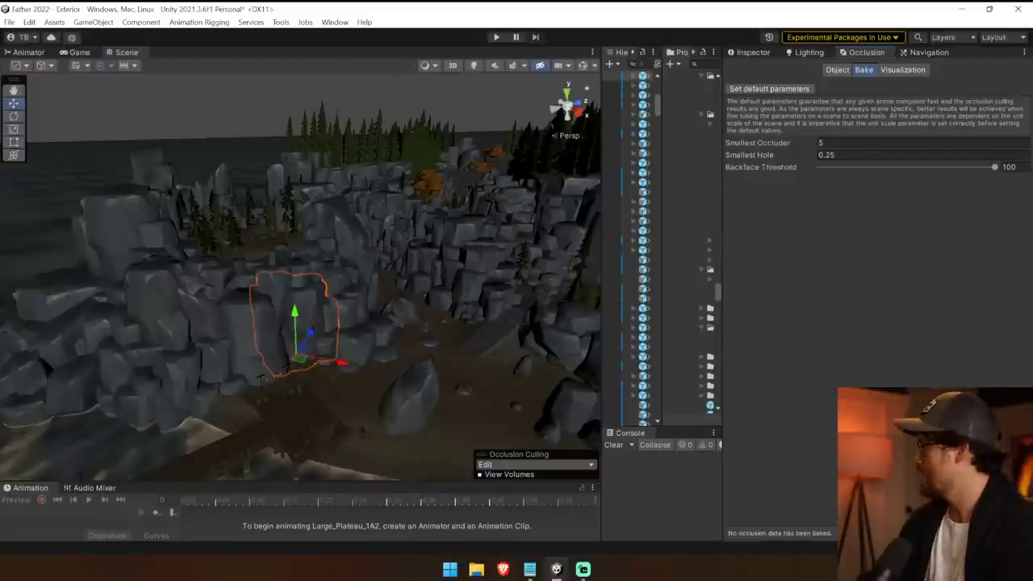
{"action": "left_click", "coordinate": [1000, 513]}
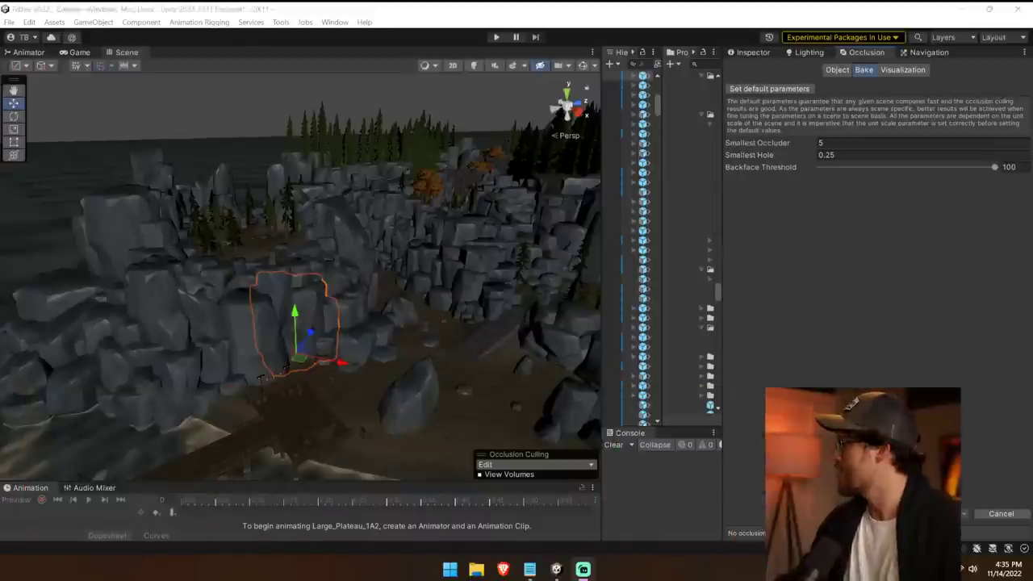
Step: Turn on the Scene view gizmos and examine the blue grid overlay across the whole island
{"action": "right_click_drag", "start_coordinate": [428, 206], "coordinate": [415, 251]}
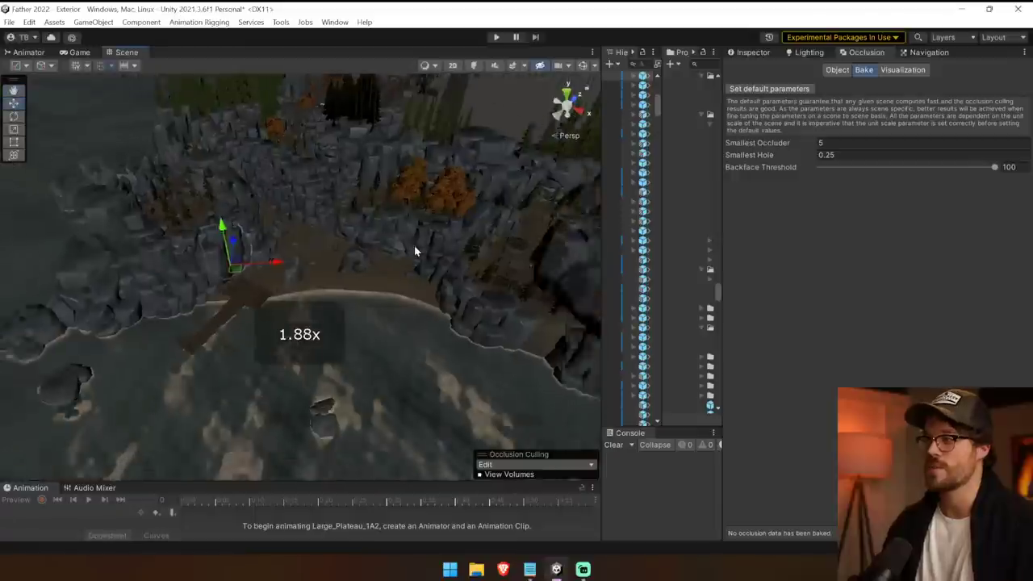
{"action": "scroll", "coordinate": [415, 251], "scroll_direction": "down", "scroll_amount": 5}
{"action": "left_click", "coordinate": [582, 66]}
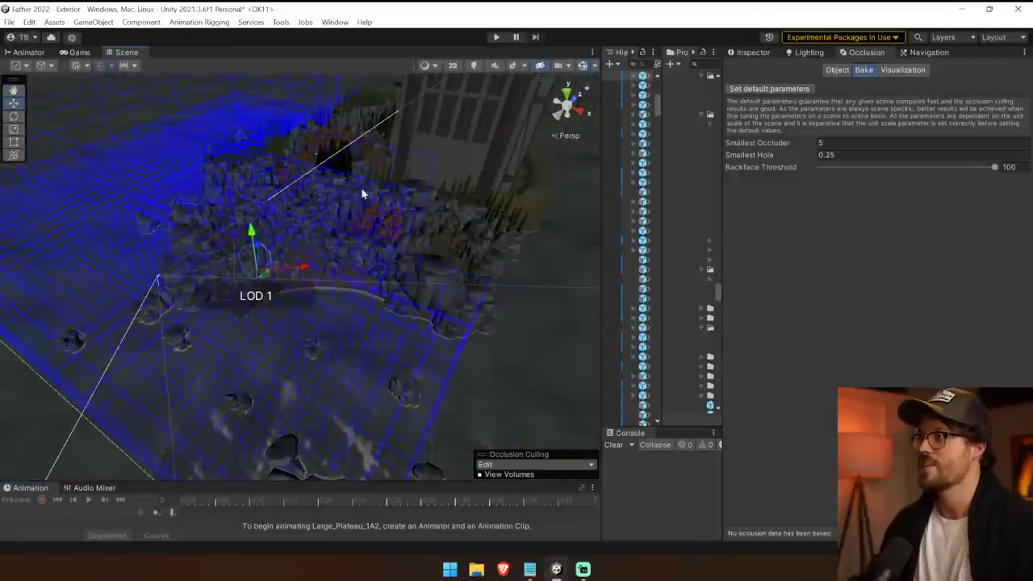
{"action": "left_click_drag", "start_coordinate": [363, 193], "coordinate": [201, 381], "text": "alt"}
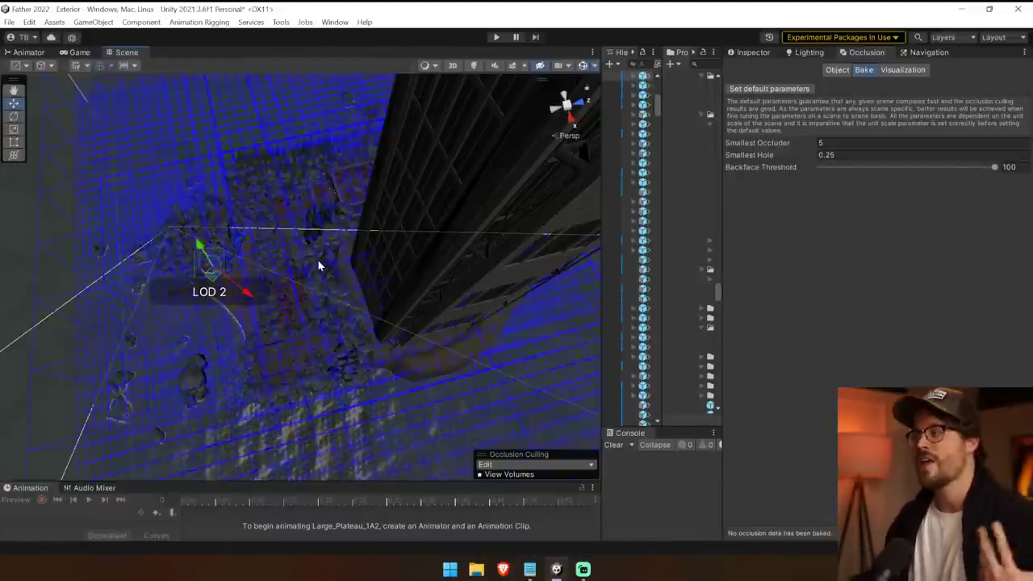
Step: Examine which rocks and terrain remain drawn around the camera in the occlusion culling visualization
{"action": "right_click_drag", "start_coordinate": [317, 260], "coordinate": [268, 262]}
{"action": "key", "text": "w"}
{"action": "key", "text": "w"}
{"action": "key", "text": "w"}
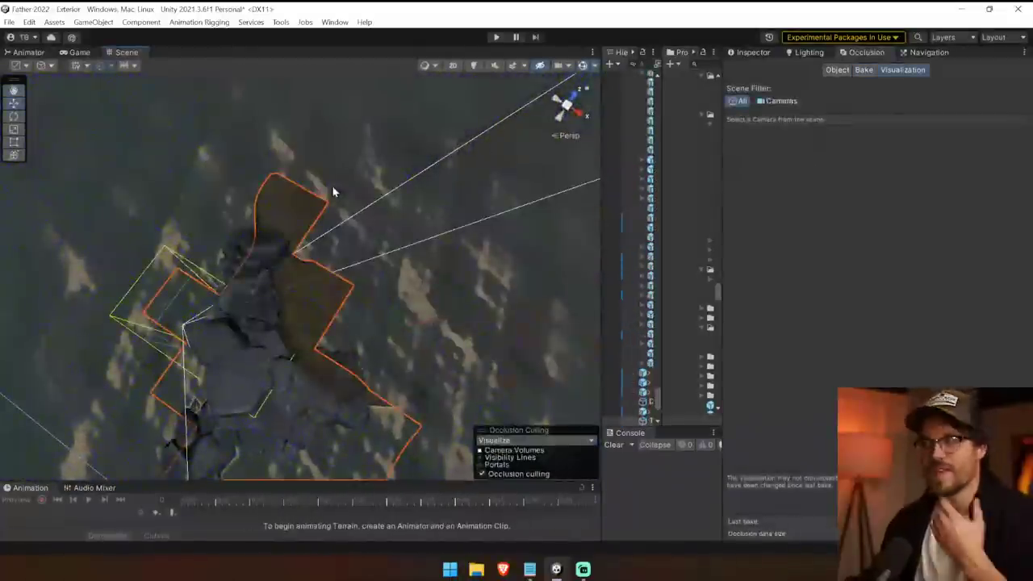
{"action": "right_click_drag", "start_coordinate": [317, 212], "coordinate": [259, 87]}
Step: Start a playtest and place the Game view beside the Scene view to watch occlusion culling while playing
{"action": "key", "text": "ctrl+p"}
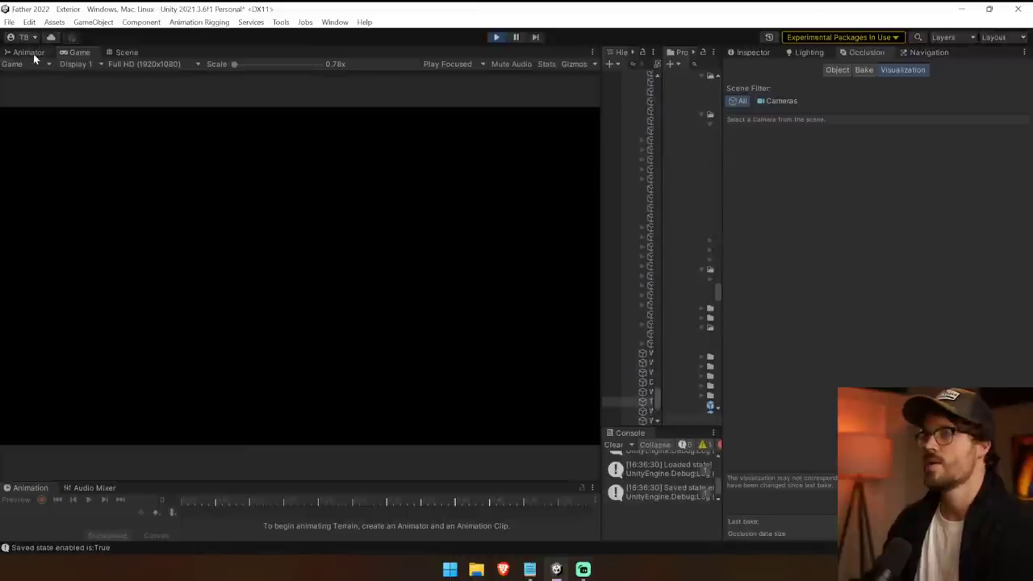
{"action": "left_click_drag", "start_coordinate": [79, 52], "coordinate": [528, 247]}
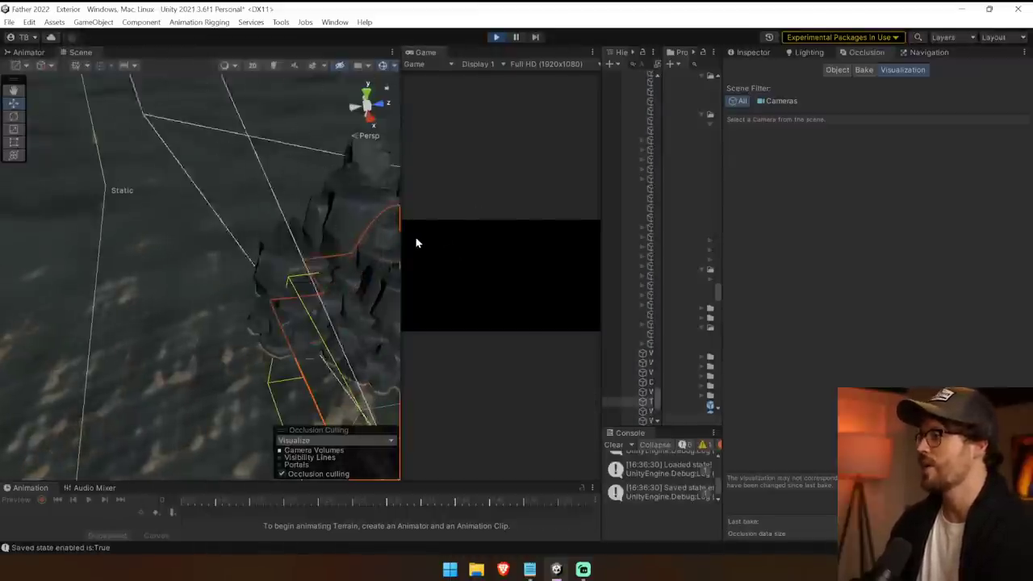
{"action": "left_click_drag", "start_coordinate": [402, 235], "coordinate": [538, 243]}
{"action": "right_click_drag", "start_coordinate": [331, 246], "coordinate": [422, 287]}
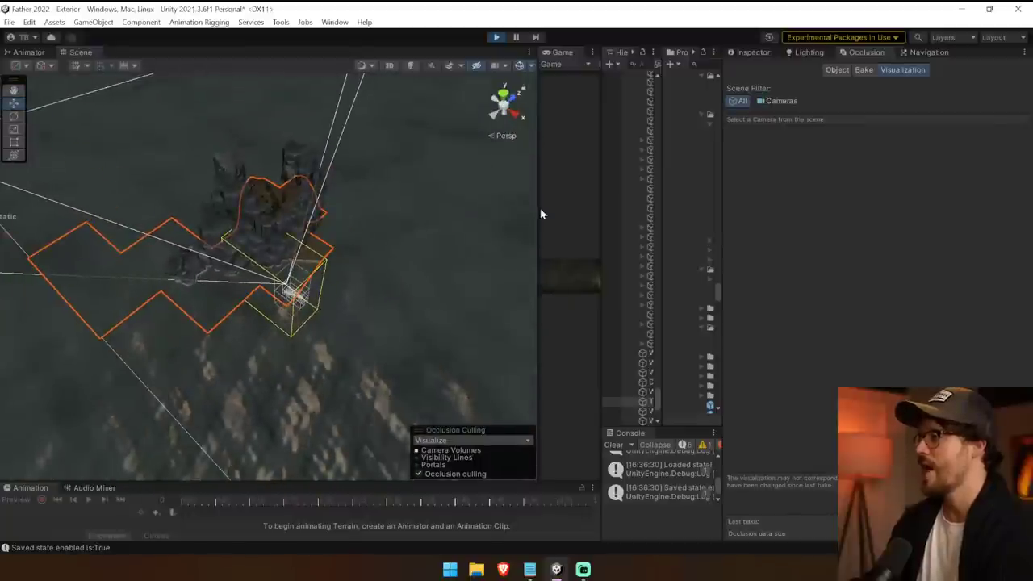
{"action": "left_click_drag", "start_coordinate": [527, 210], "coordinate": [357, 209]}
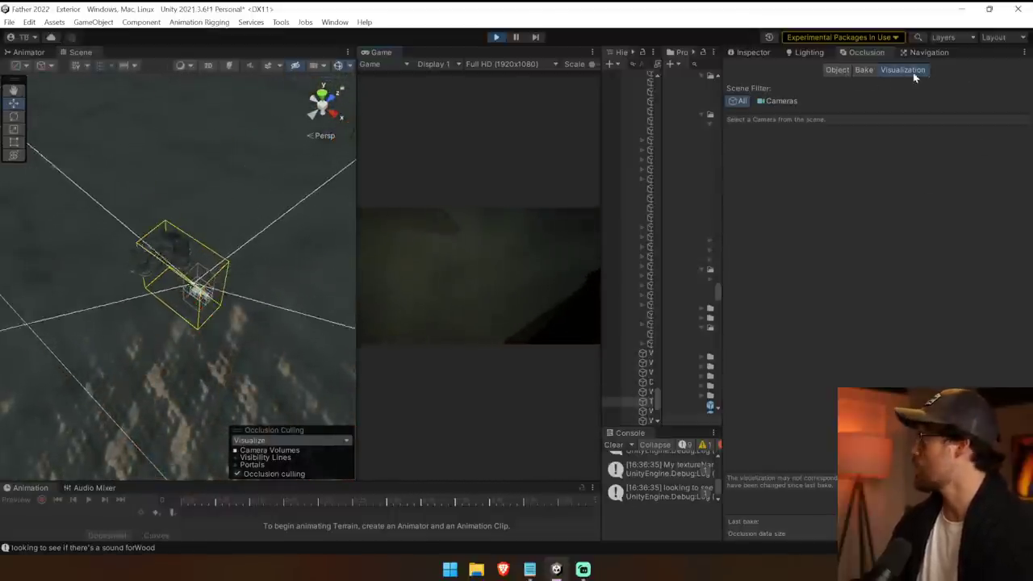
Step: Leave the occlusion visualization for the Terrain's Inspector and dock the Game view as a tab next to Scene again
{"action": "left_click", "coordinate": [747, 55]}
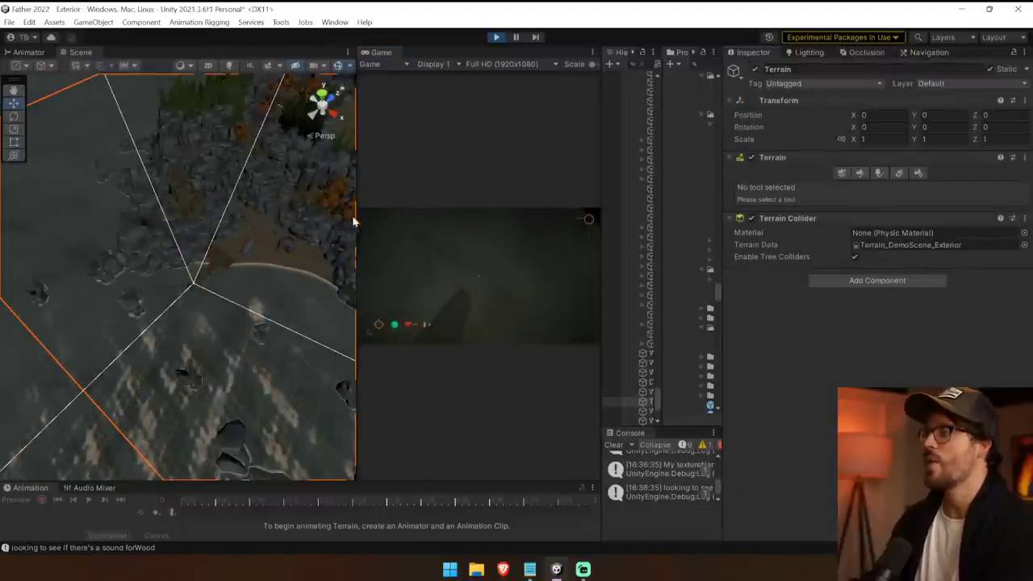
{"action": "left_click_drag", "start_coordinate": [354, 222], "coordinate": [287, 194]}
{"action": "left_click_drag", "start_coordinate": [302, 52], "coordinate": [166, 58]}
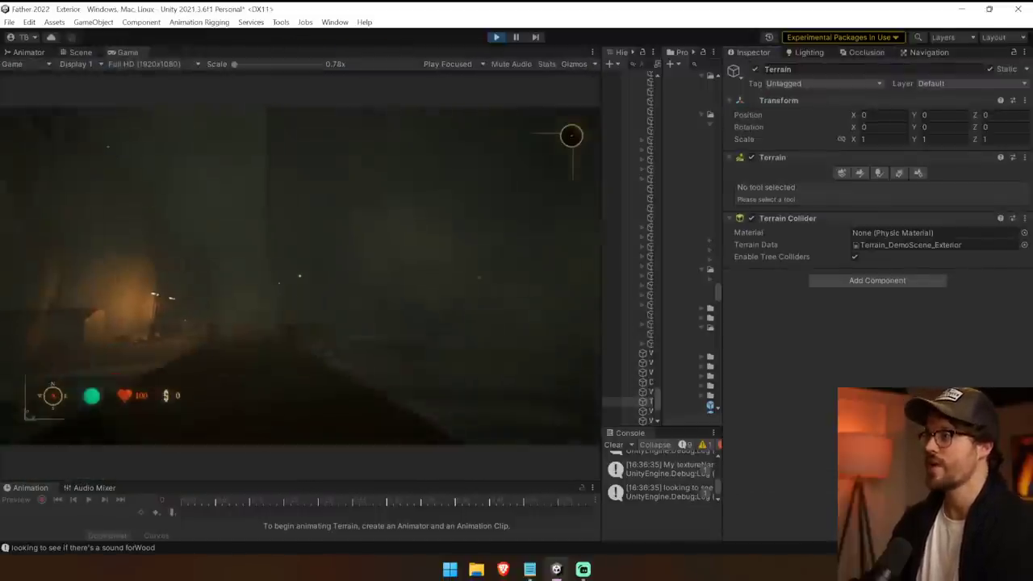
Step: Walk past the lit tents and up the rocky path to examine the level in play, and end the playtest
{"action": "key", "text": "shift+w"}
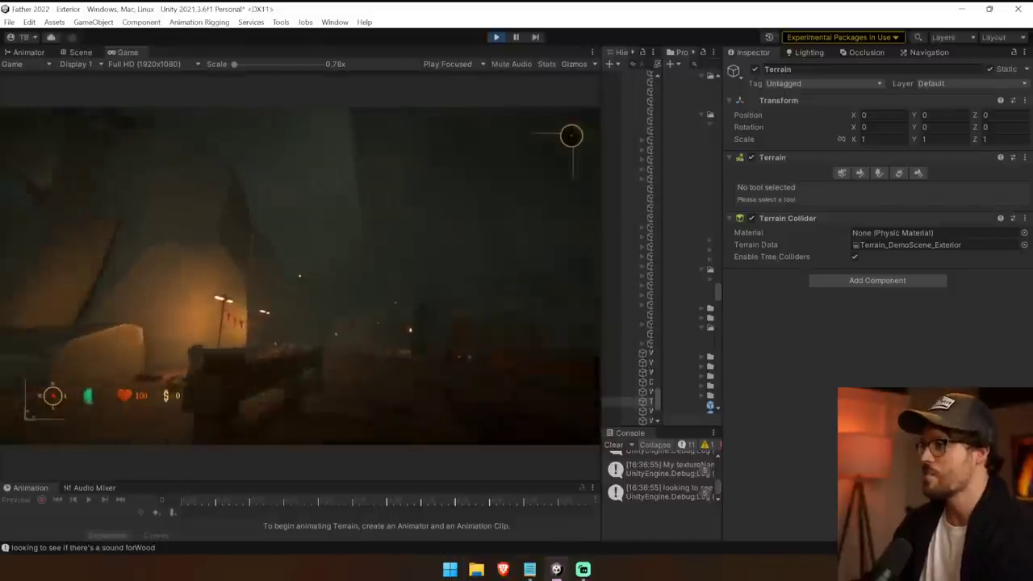
{"action": "key", "text": "w"}
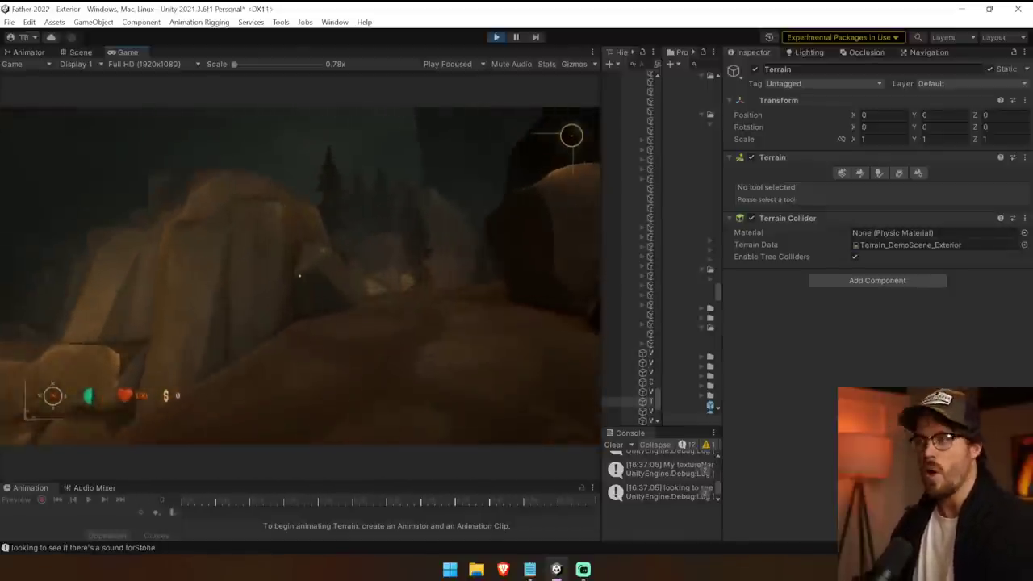
{"action": "key", "text": "ctrl+p"}
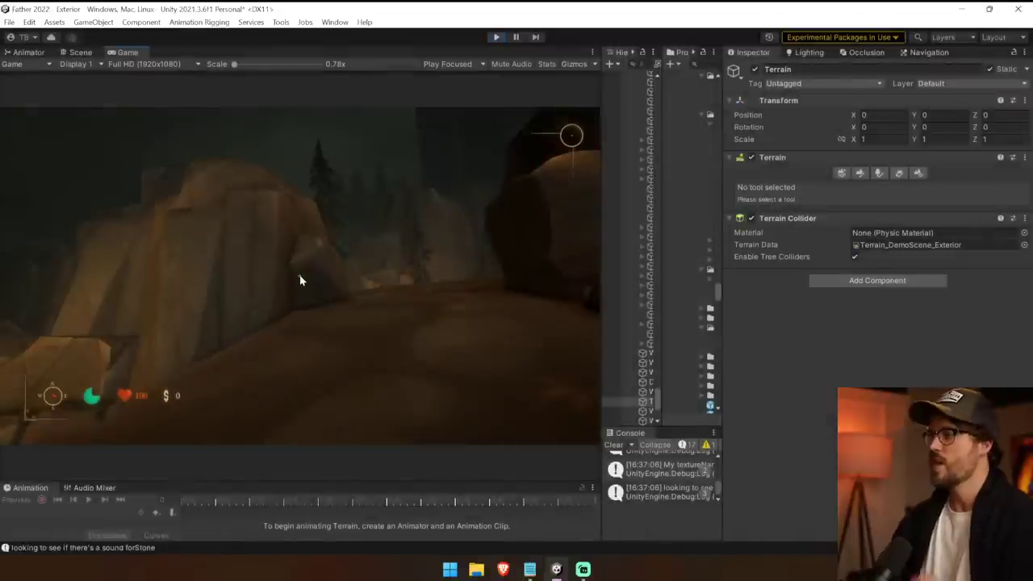
Step: Inspect the beach area in the Scene view by selecting the rock Sharp_Rock_1A5 (1) and the Terrain beneath it
{"action": "right_click_drag", "start_coordinate": [299, 275], "coordinate": [457, 234]}
{"action": "key", "text": "w"}
{"action": "left_click", "coordinate": [451, 240]}
{"action": "left_click", "coordinate": [397, 288]}
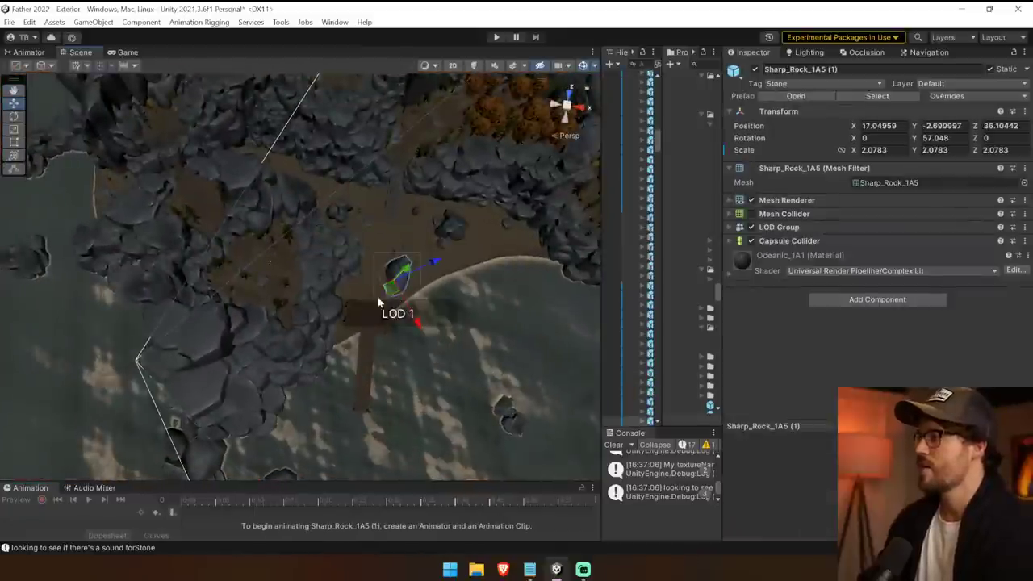
{"action": "left_click", "coordinate": [466, 269]}
{"action": "mouse_move", "coordinate": [466, 269]}
{"action": "right_mouse_down"}
{"action": "mouse_move", "coordinate": [457, 202]}
{"action": "mouse_move", "coordinate": [522, 194]}
{"action": "mouse_move", "coordinate": [452, 266]}
{"action": "right_mouse_up"}
{"action": "left_click", "coordinate": [422, 321]}
{"action": "left_click", "coordinate": [395, 363]}
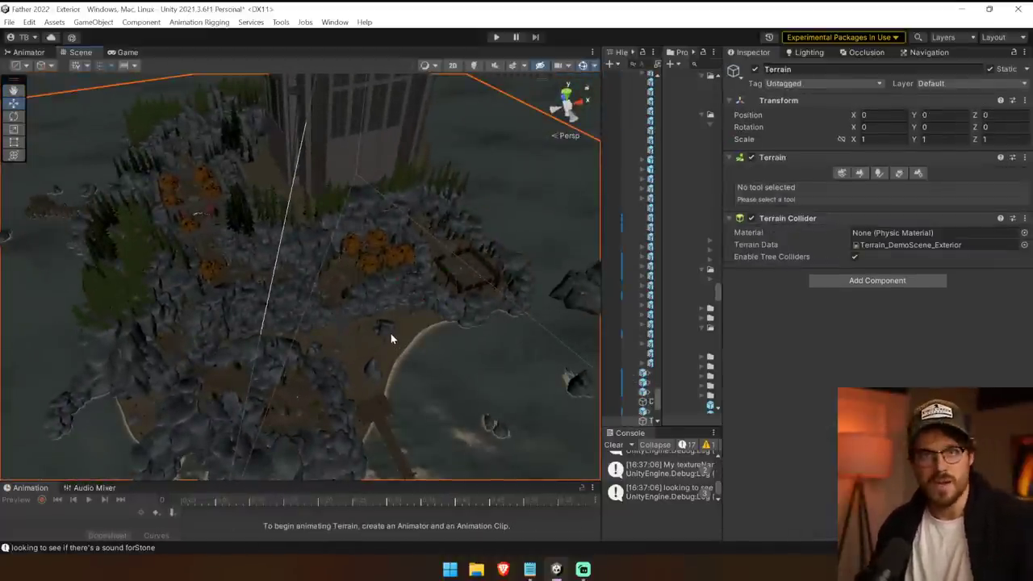
Step: Select the StylizedWater2_Ocean plane and examine the water surface around the island
{"action": "left_click", "coordinate": [387, 360]}
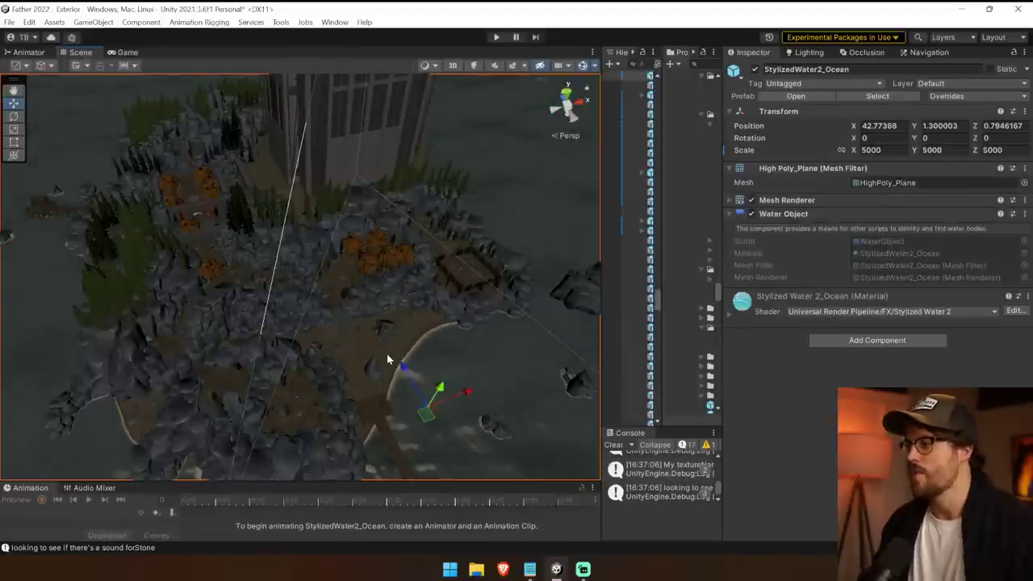
{"action": "right_click_drag", "start_coordinate": [385, 355], "coordinate": [627, 175]}
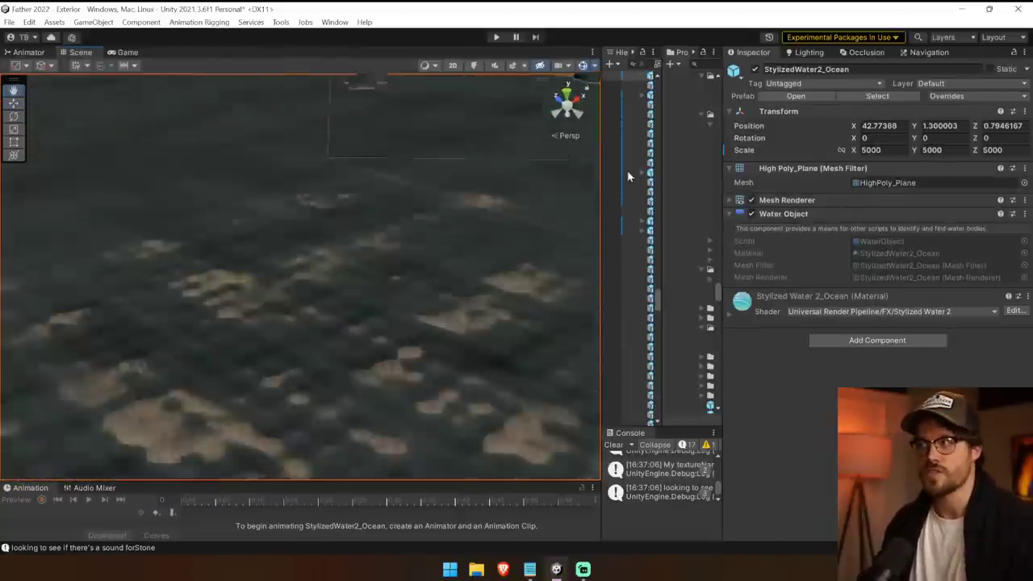
{"action": "middle_click_drag", "start_coordinate": [355, 234], "coordinate": [399, 259]}
{"action": "right_click_drag", "start_coordinate": [355, 268], "coordinate": [281, 275]}
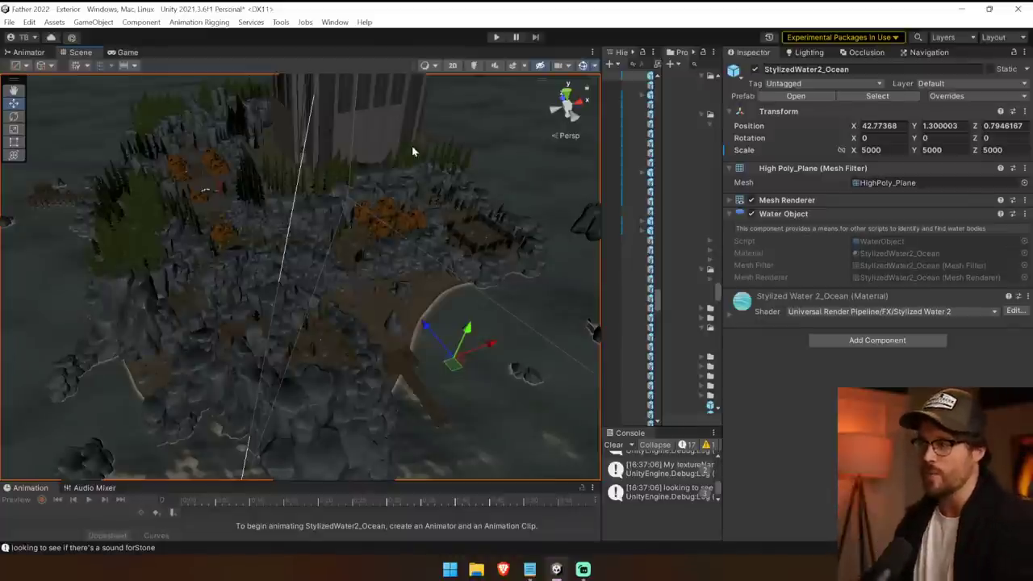
Step: Move the Terrain away from the island's props to X -186.1, Y 725 and examine its bare sculpted surface
{"action": "right_click_drag", "start_coordinate": [415, 152], "coordinate": [427, 207]}
{"action": "key", "text": "w"}
{"action": "left_click", "coordinate": [379, 251]}
{"action": "left_click_drag", "start_coordinate": [253, 405], "coordinate": [267, 231]}
{"action": "right_click_drag", "start_coordinate": [267, 231], "coordinate": [265, 147]}
{"action": "left_click_drag", "start_coordinate": [249, 447], "coordinate": [48, 467]}
{"action": "right_click_drag", "start_coordinate": [317, 252], "coordinate": [228, 348]}
{"action": "right_click_drag", "start_coordinate": [274, 240], "coordinate": [25, 194]}
{"action": "key", "text": "w"}
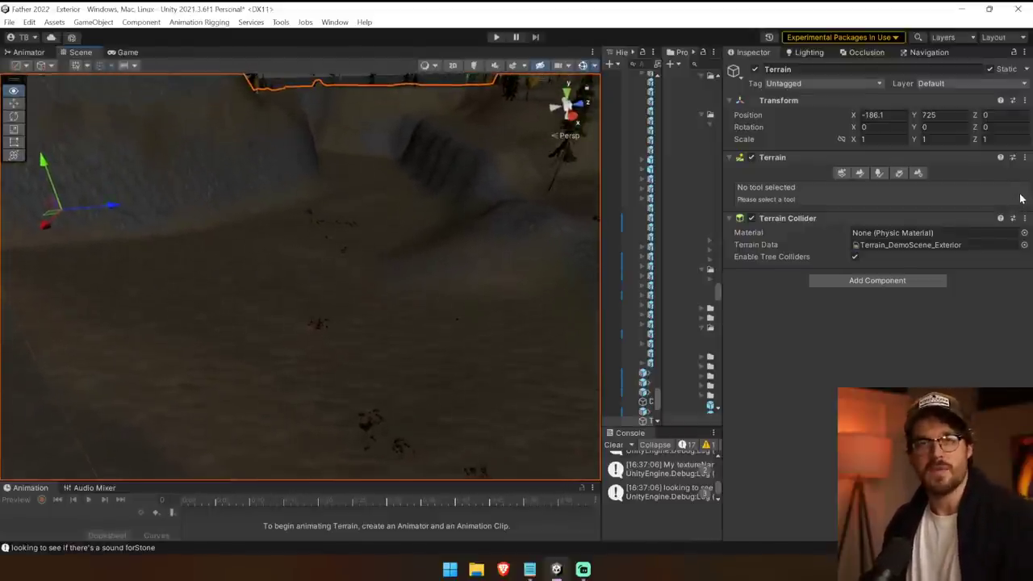
Step: Examine the Terrain's sculpted surface and painted stone ground from above and up close, keeping the Terrain selected
{"action": "right_click_drag", "start_coordinate": [1021, 200], "coordinate": [67, 298]}
{"action": "scroll", "coordinate": [67, 299], "scroll_direction": "down", "scroll_amount": 5}
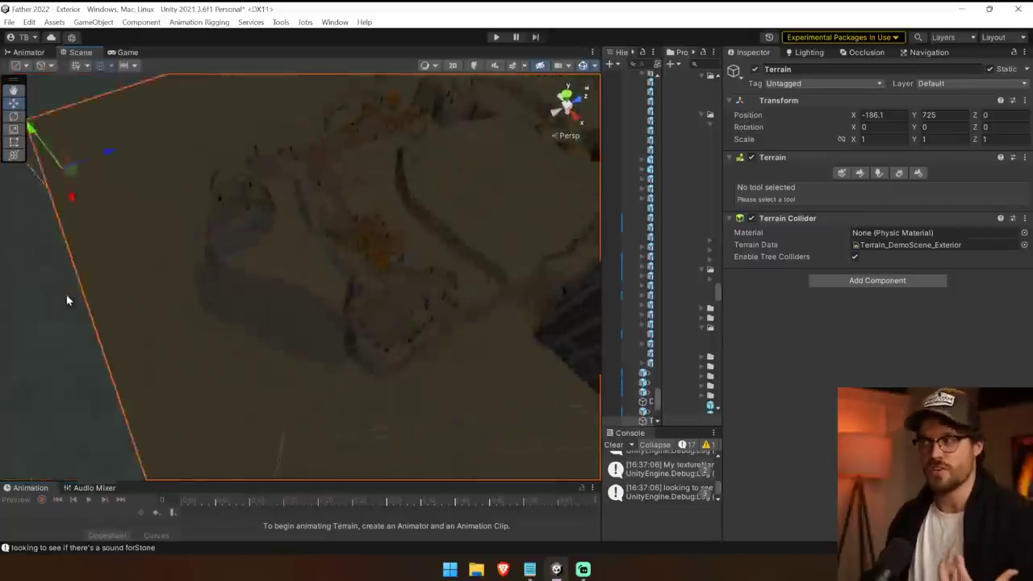
{"action": "scroll", "coordinate": [72, 286], "scroll_direction": "up", "scroll_amount": 4}
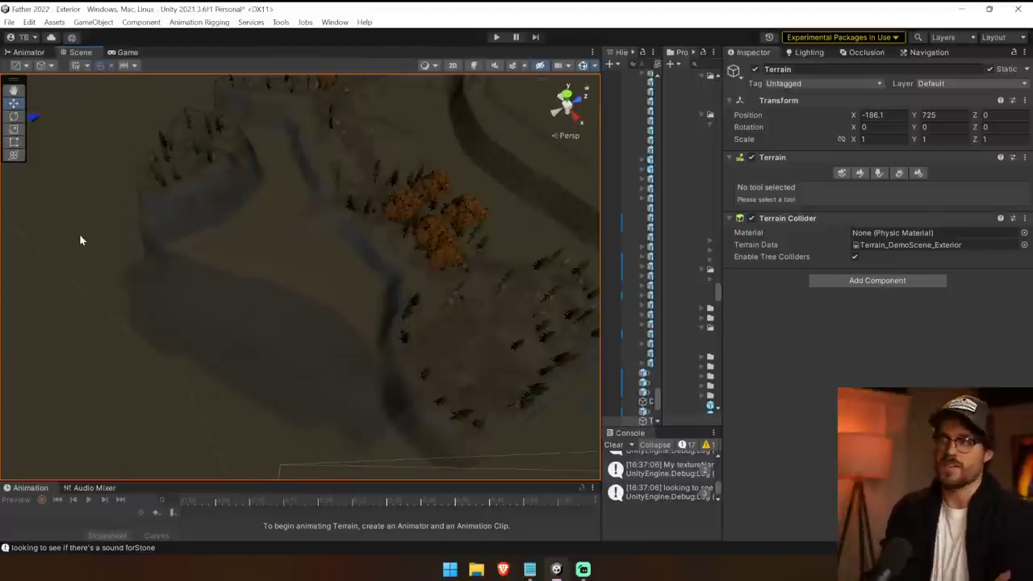
{"action": "right_click_drag", "start_coordinate": [240, 221], "coordinate": [387, 229]}
{"action": "key", "text": "w"}
{"action": "left_click", "coordinate": [387, 229]}
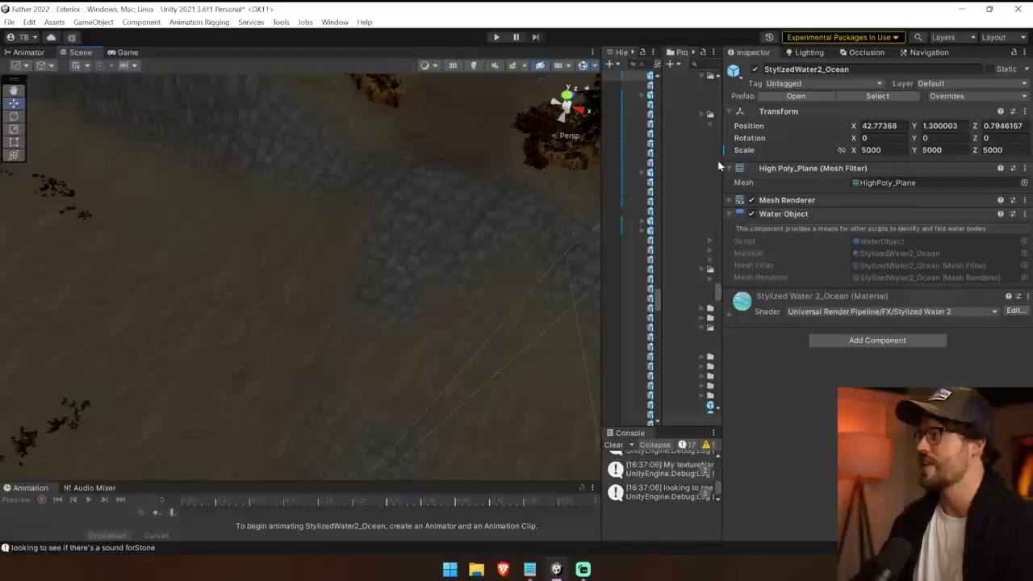
{"action": "left_click", "coordinate": [294, 255]}
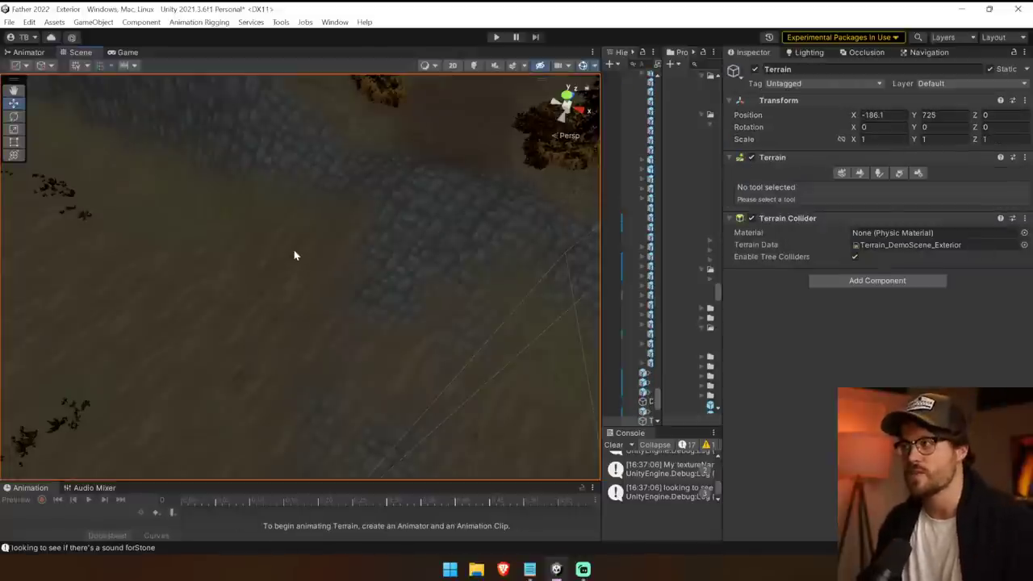
Step: Review the Terrain's Paint Trees and Paint Texture tools and select the GrassDirt terrain layer
{"action": "left_click", "coordinate": [879, 173]}
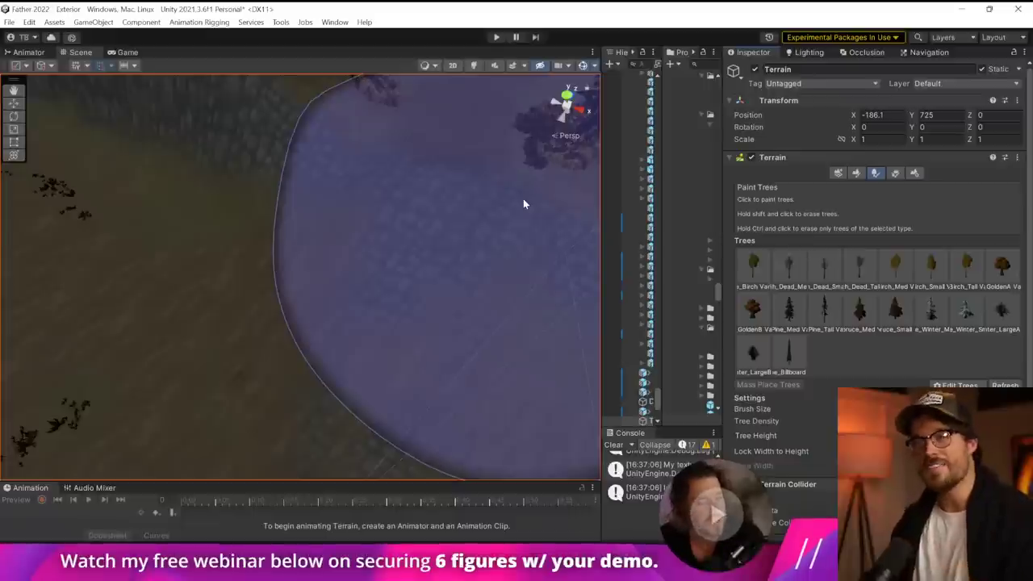
{"action": "left_click", "coordinate": [856, 172]}
{"action": "left_click", "coordinate": [815, 186]}
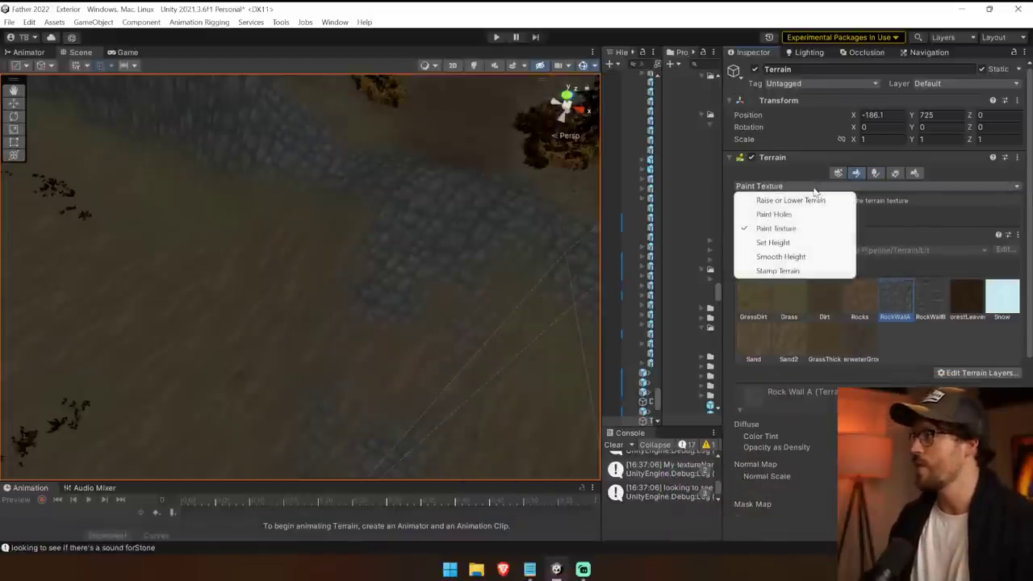
{"action": "left_click", "coordinate": [1029, 310]}
{"action": "scroll", "coordinate": [815, 272], "scroll_direction": "down", "scroll_amount": 4}
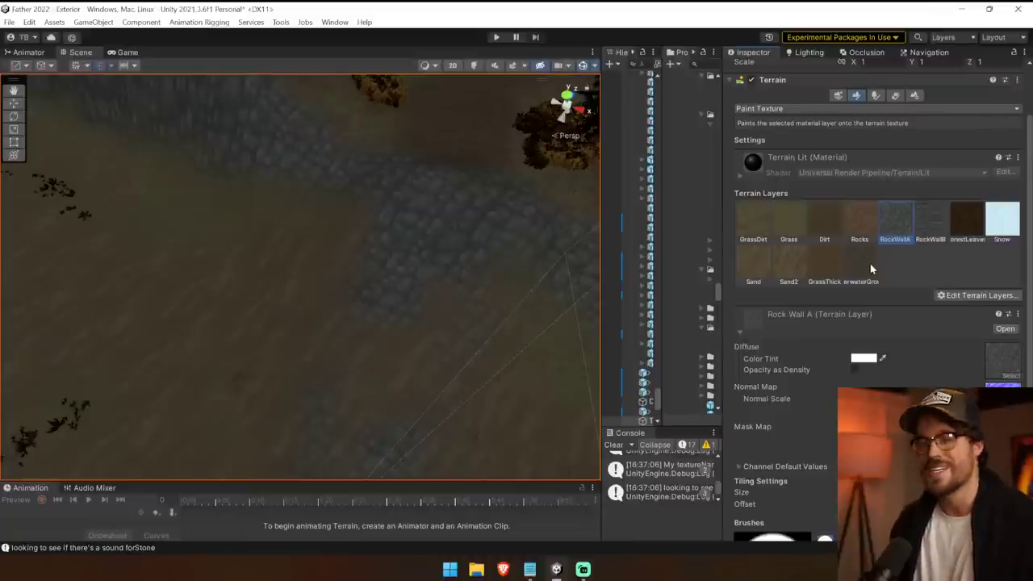
{"action": "left_click", "coordinate": [752, 233]}
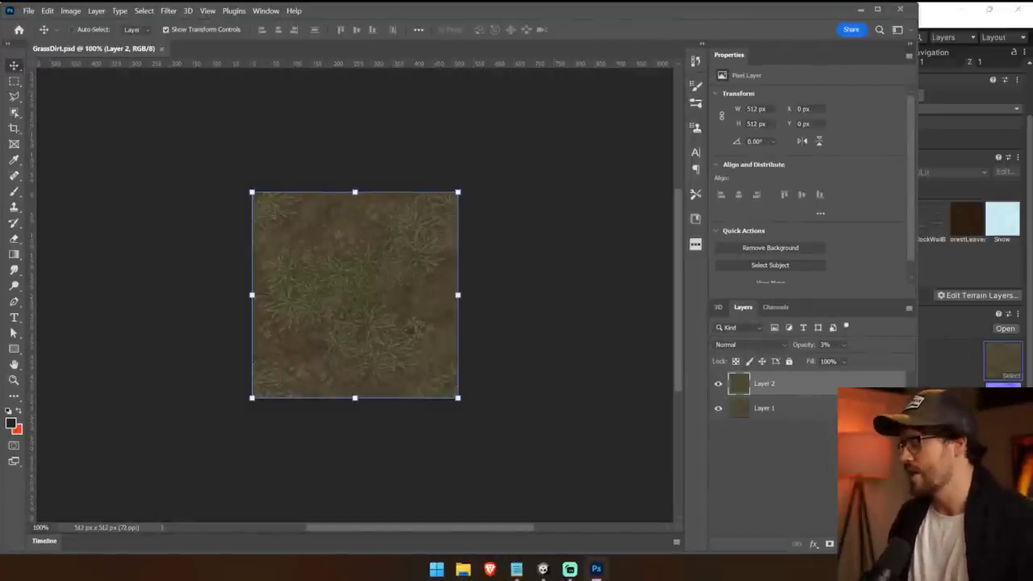
Step: In Photoshop, add a Hue/Saturation adjustment to GrassDirt.psd with Hue +8 and Saturation +80, and return to Unity
{"action": "left_click", "coordinate": [845, 544]}
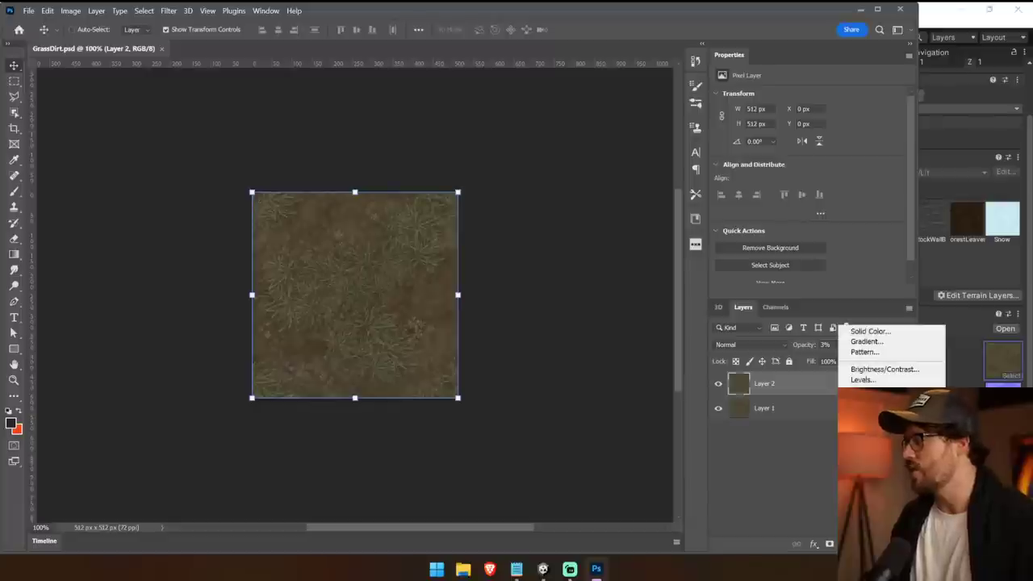
{"action": "left_click", "coordinate": [875, 428]}
{"action": "left_click_drag", "start_coordinate": [806, 142], "coordinate": [879, 167]}
{"action": "mouse_move", "coordinate": [821, 143]}
{"action": "left_mouse_down"}
{"action": "mouse_move", "coordinate": [837, 143]}
{"action": "mouse_move", "coordinate": [815, 144]}
{"action": "left_mouse_up"}
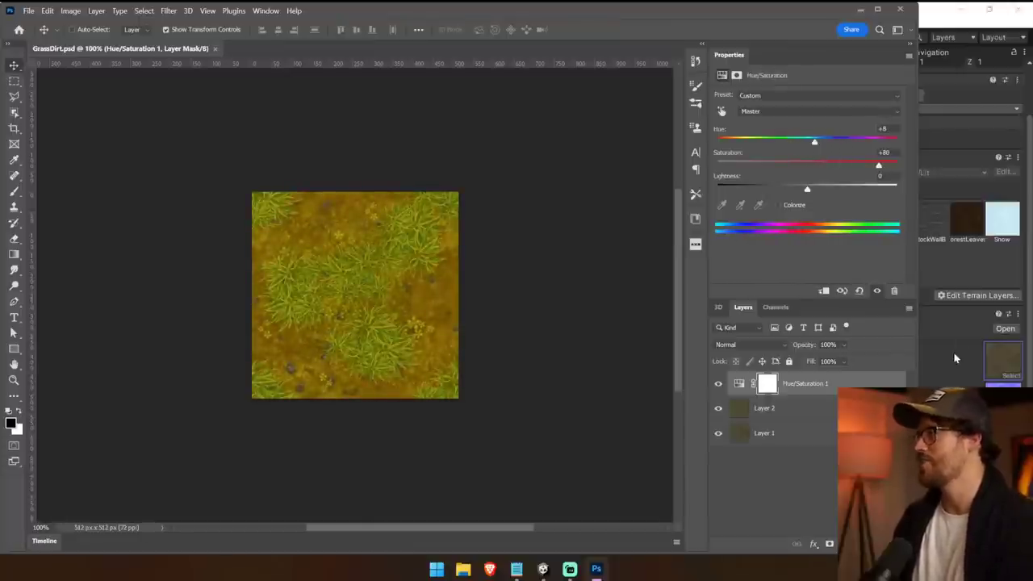
{"action": "left_click", "coordinate": [949, 75]}
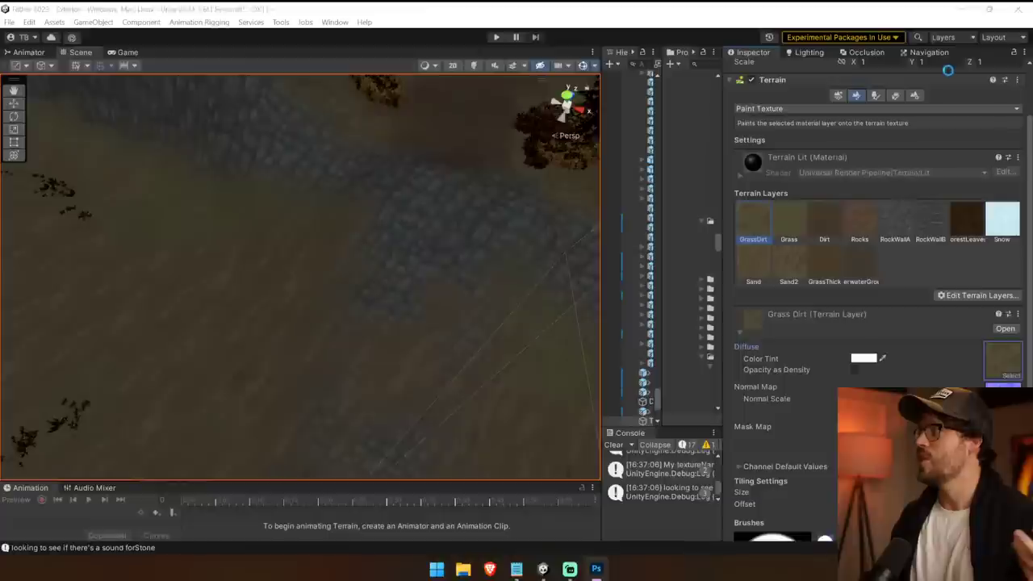
Step: Check the recoloured ground on the Terrain and revert the GrassDirt texture's colour change in Photoshop
{"action": "right_click_drag", "start_coordinate": [488, 296], "coordinate": [530, 209]}
{"action": "right_click_drag", "start_coordinate": [556, 140], "coordinate": [571, 229]}
{"action": "key", "text": "alt+Tab"}
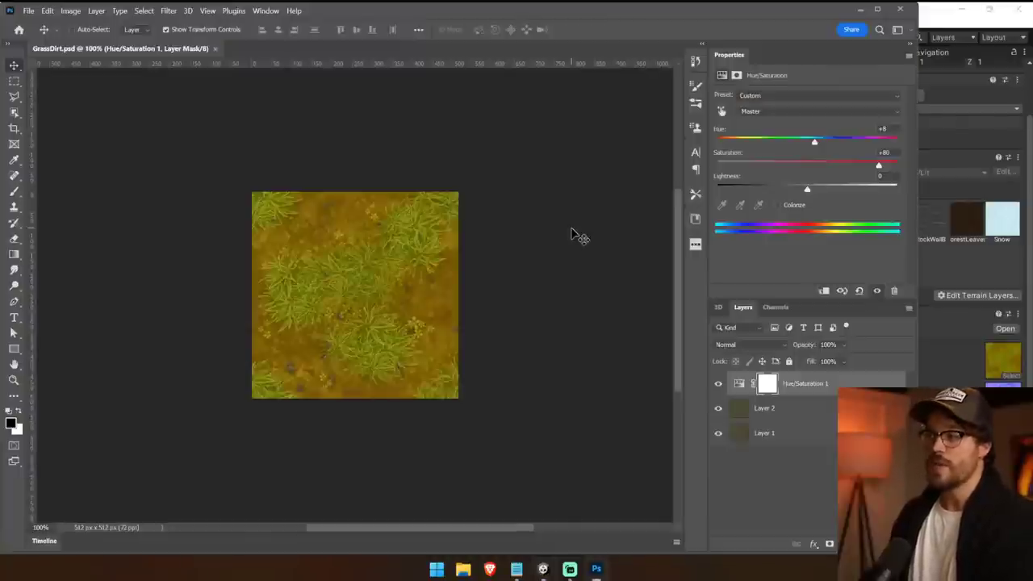
{"action": "key", "text": "alt+Tab"}
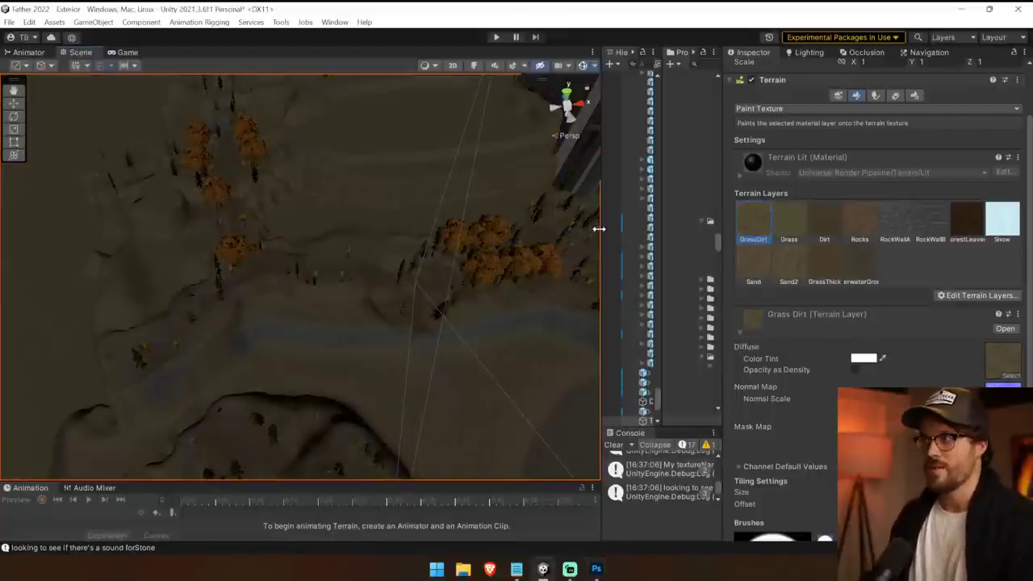
Step: Examine the trees painted on the Terrain and select the KB3D_NEC_BldgLG_B_Main building to view it over the landscape
{"action": "right_click_drag", "start_coordinate": [274, 272], "coordinate": [370, 287]}
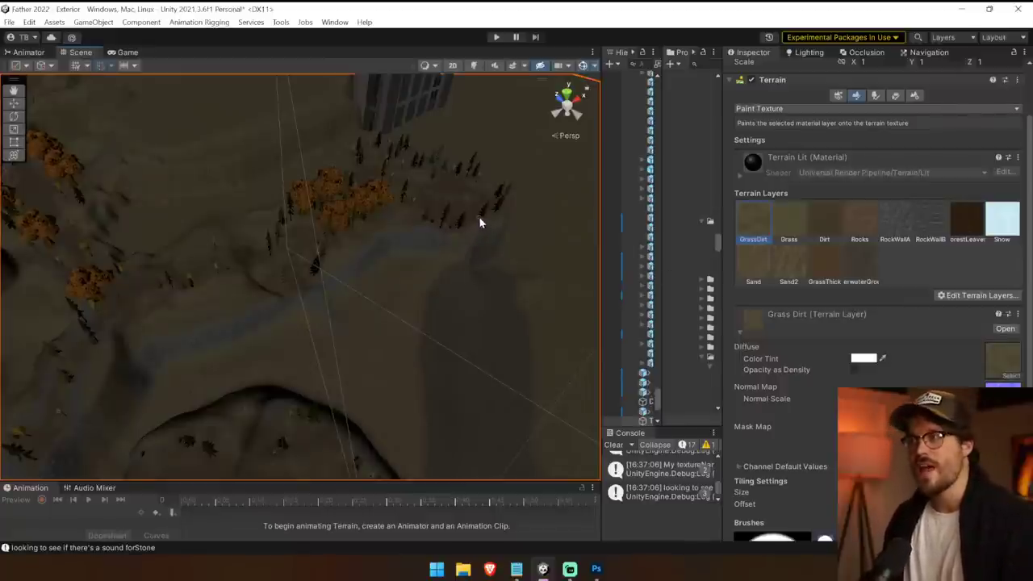
{"action": "right_click_drag", "start_coordinate": [485, 220], "coordinate": [466, 176]}
{"action": "key", "text": "w"}
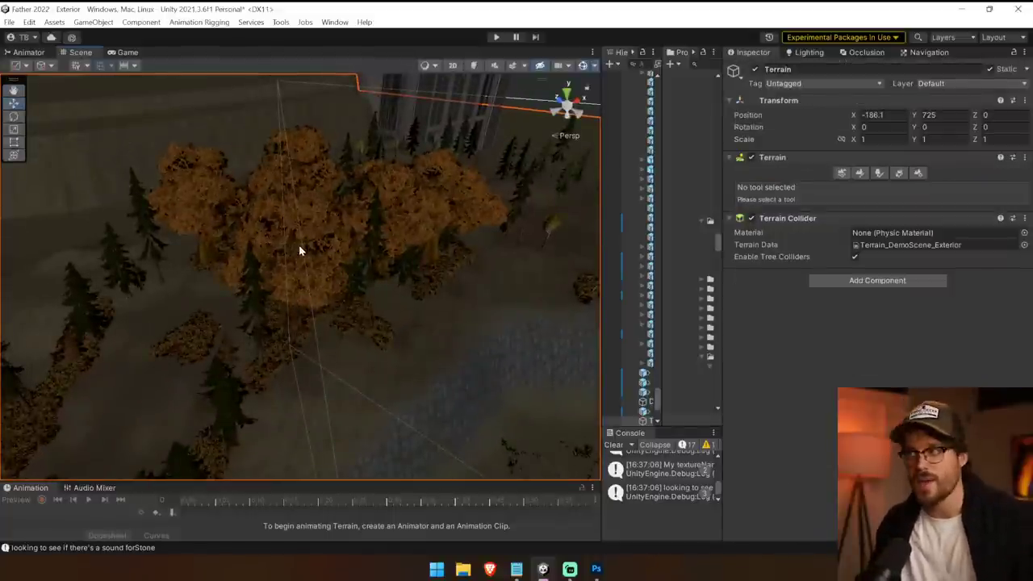
{"action": "left_click", "coordinate": [298, 250]}
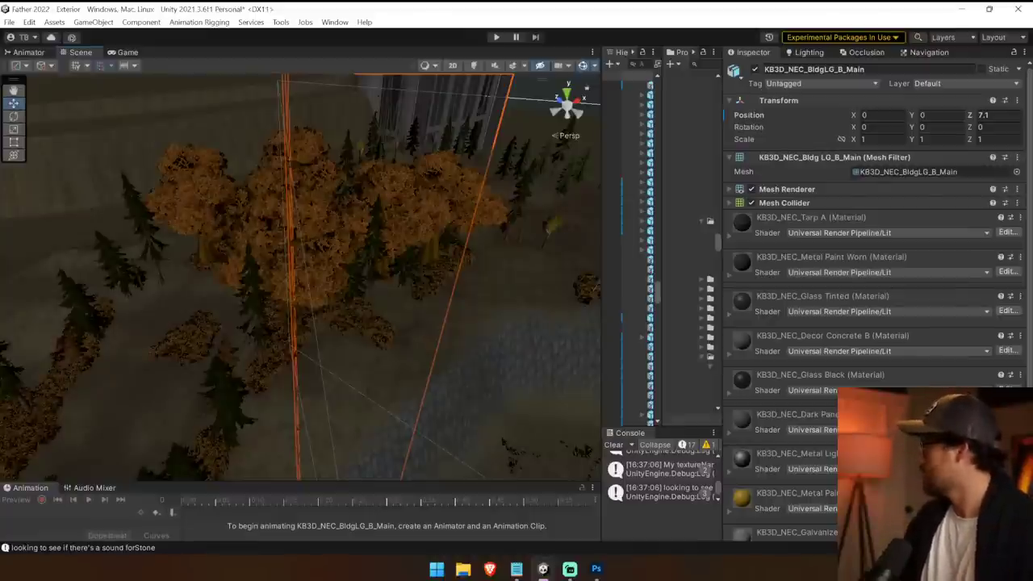
{"action": "scroll", "coordinate": [371, 217], "scroll_direction": "down", "scroll_amount": 5}
{"action": "scroll", "coordinate": [369, 219], "scroll_direction": "up", "scroll_amount": 1}
{"action": "right_click_drag", "start_coordinate": [369, 220], "coordinate": [411, 218]}
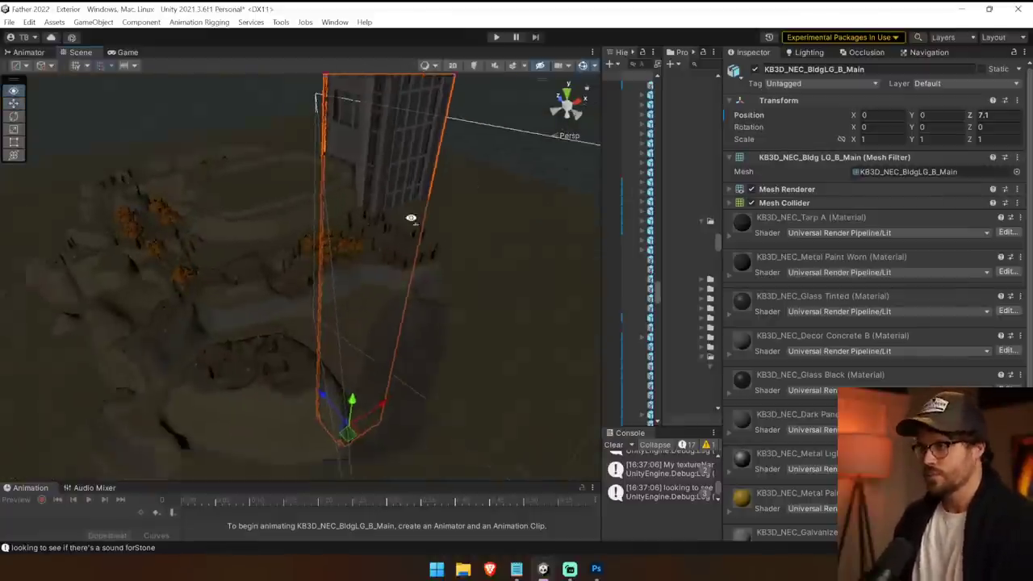
{"action": "left_click_drag", "start_coordinate": [410, 217], "coordinate": [375, 279], "text": "alt"}
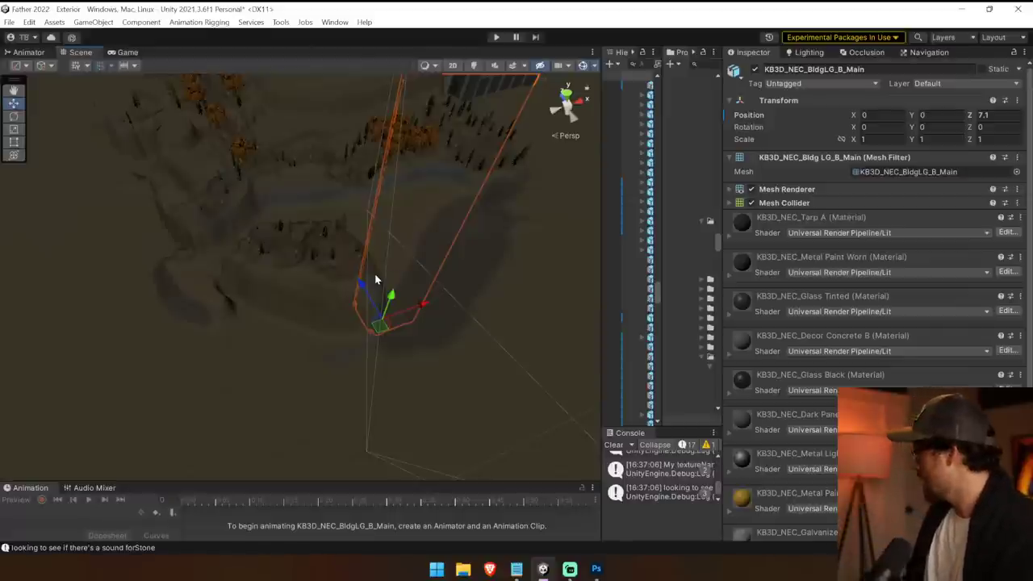
Step: Undo the Terrain's move, restoring it to position 0, 0, 0 beneath the island's rocks and water
{"action": "key", "text": "ctrl+z"}
{"action": "key", "text": "ctrl+z"}
{"action": "key", "text": "ctrl+z"}
{"action": "key", "text": "ctrl+z"}
{"action": "key", "text": "ctrl+z"}
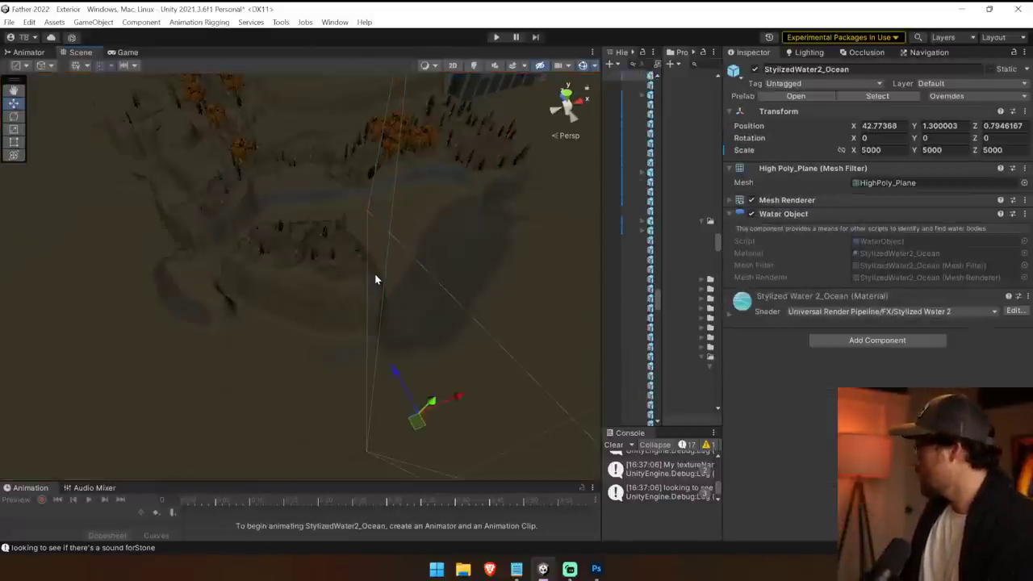
{"action": "right_click_drag", "start_coordinate": [368, 291], "coordinate": [317, 315]}
{"action": "key", "text": "w"}
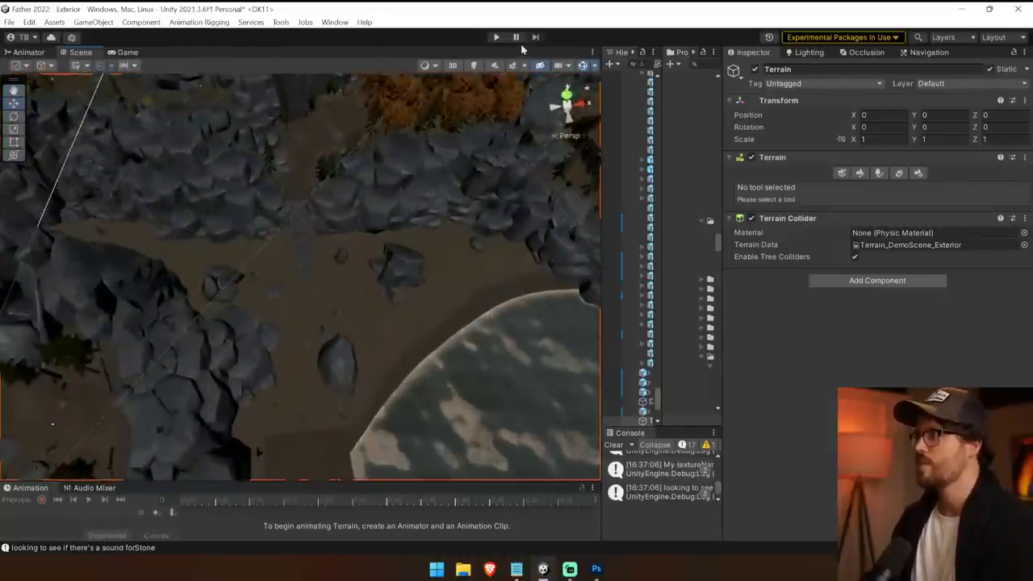
Step: Playtest the level, walking from the shore up into the lantern-lit forest over the thick grass, and end the playtest
{"action": "left_click", "coordinate": [497, 37]}
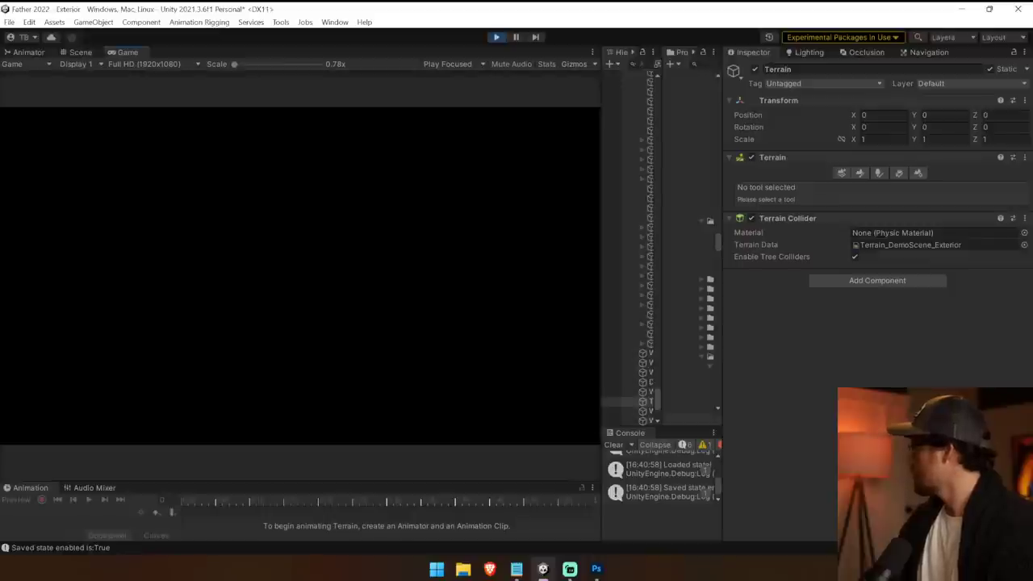
{"action": "left_click_drag", "start_coordinate": [723, 371], "coordinate": [777, 373]}
{"action": "key", "text": "alt+Tab"}
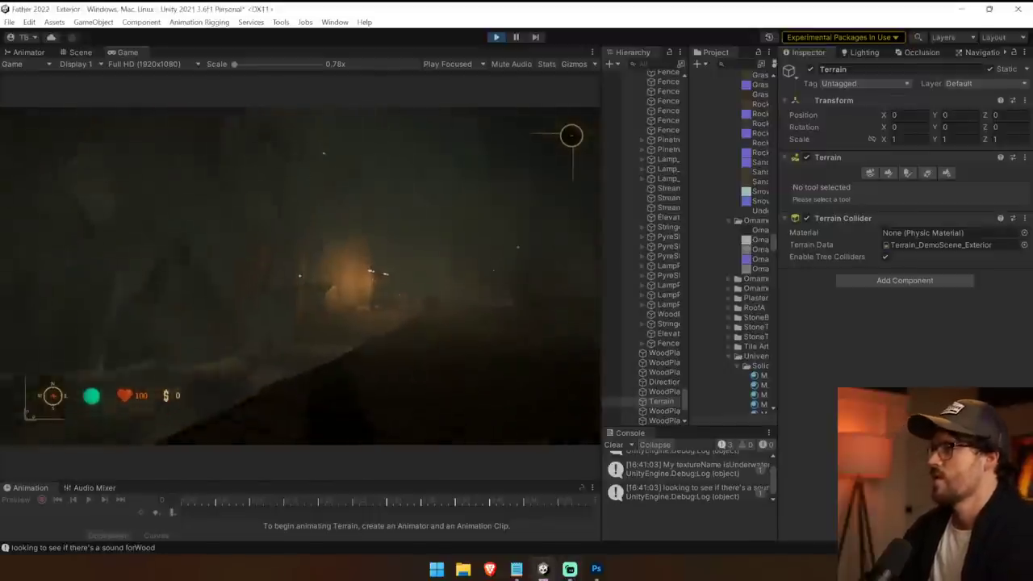
{"action": "key", "text": "w"}
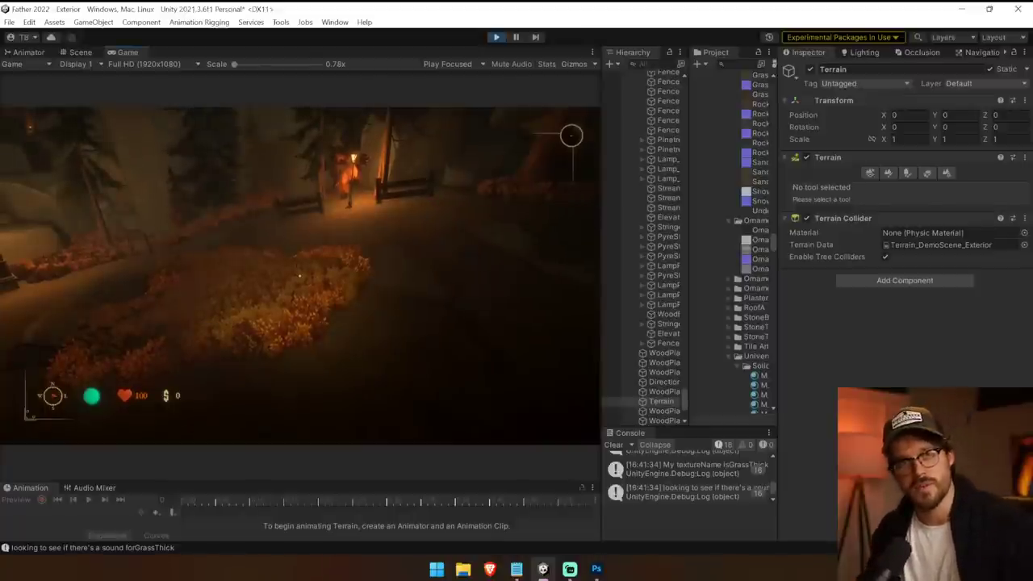
{"action": "key", "text": "ctrl+p"}
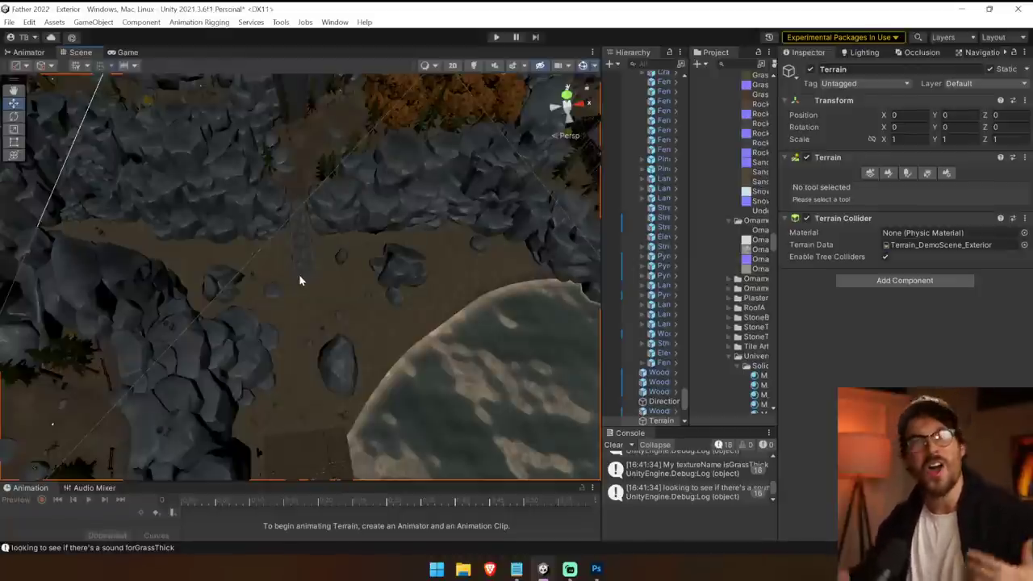
Step: Select the Flat_Rock_Group_1A4 rock beside the beach and clear the logged console messages
{"action": "left_click", "coordinate": [256, 339]}
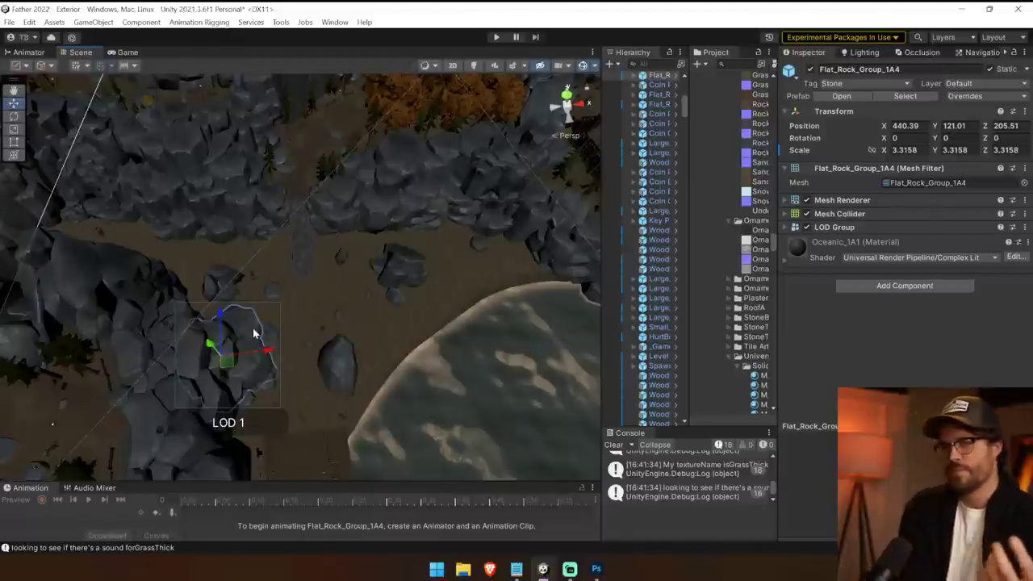
{"action": "scroll", "coordinate": [347, 323], "scroll_direction": "up", "scroll_amount": 6}
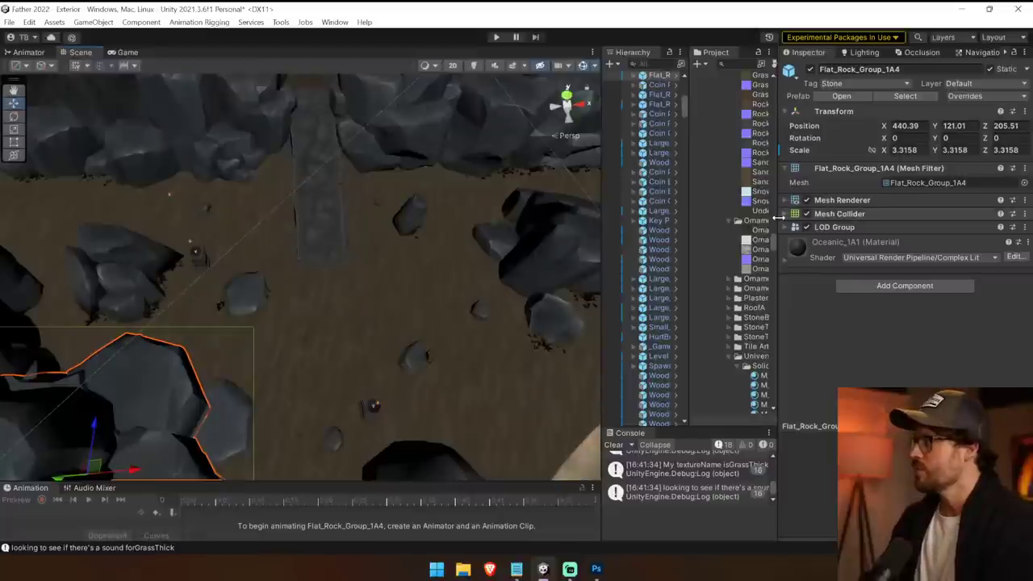
{"action": "left_click_drag", "start_coordinate": [780, 225], "coordinate": [701, 226]}
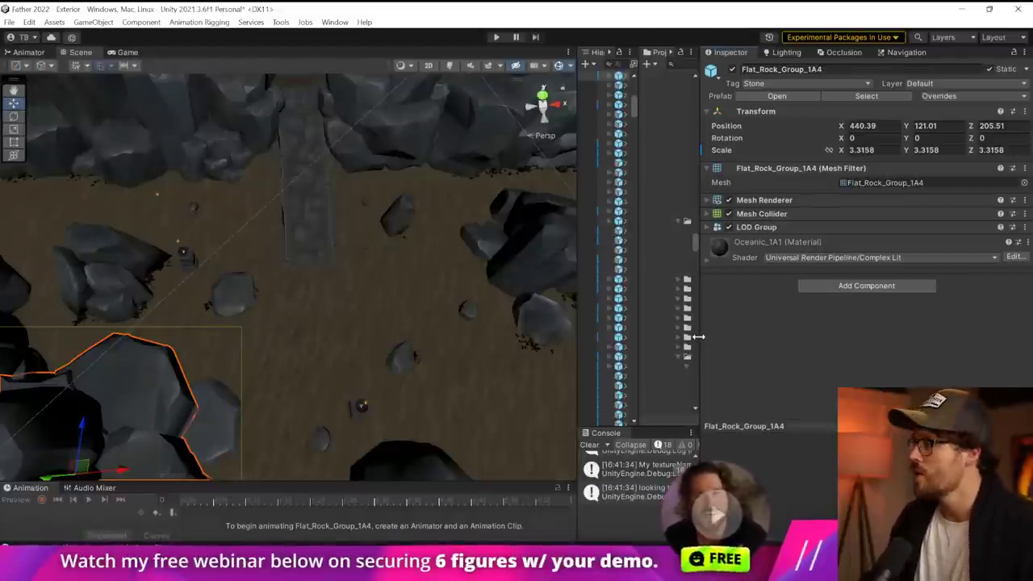
{"action": "left_click_drag", "start_coordinate": [699, 338], "coordinate": [826, 338]}
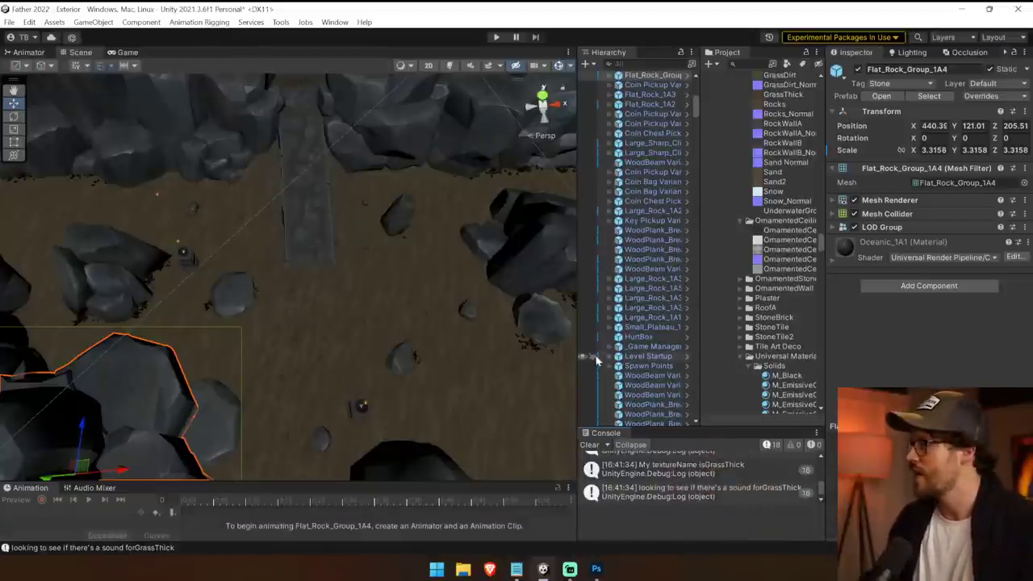
{"action": "left_click", "coordinate": [590, 446]}
{"action": "right_click_drag", "start_coordinate": [280, 276], "coordinate": [354, 180]}
{"action": "right_click_drag", "start_coordinate": [402, 410], "coordinate": [507, 409]}
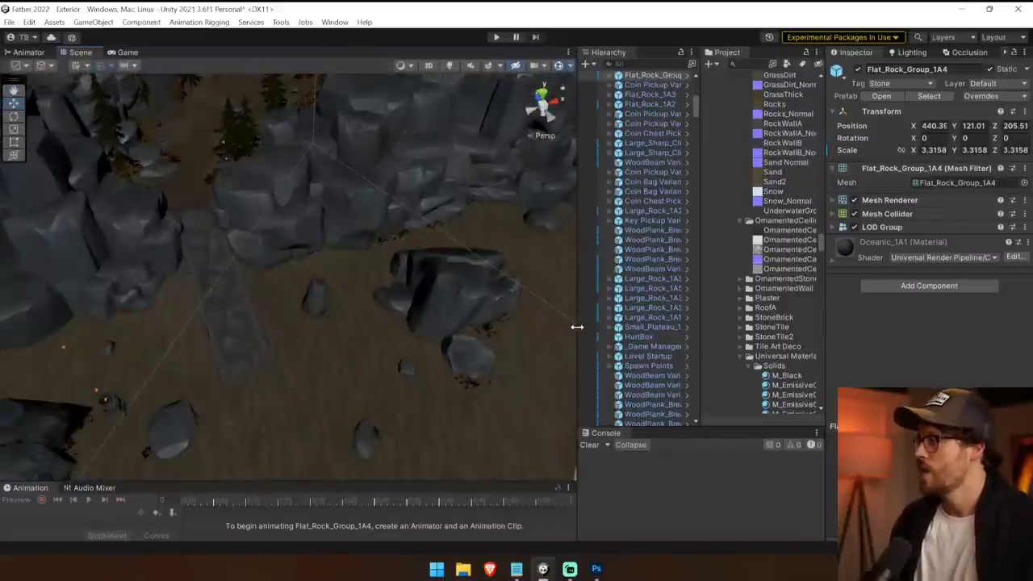
Step: Make room for the Hierarchy and Project lists, search the project for "Sound mana" and select the Sound Manager asset
{"action": "left_click_drag", "start_coordinate": [576, 327], "coordinate": [681, 330]}
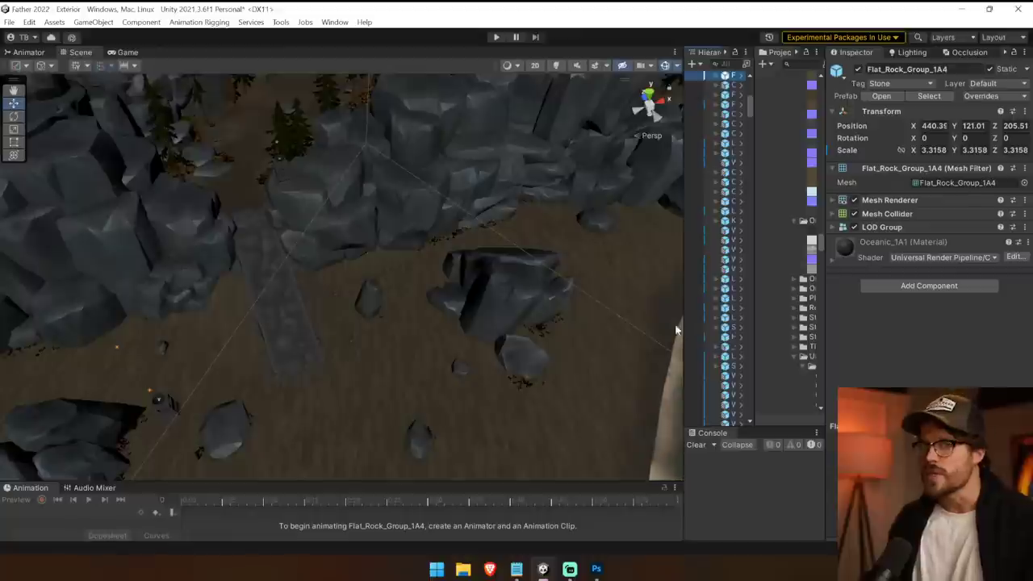
{"action": "left_click_drag", "start_coordinate": [683, 272], "coordinate": [461, 312]}
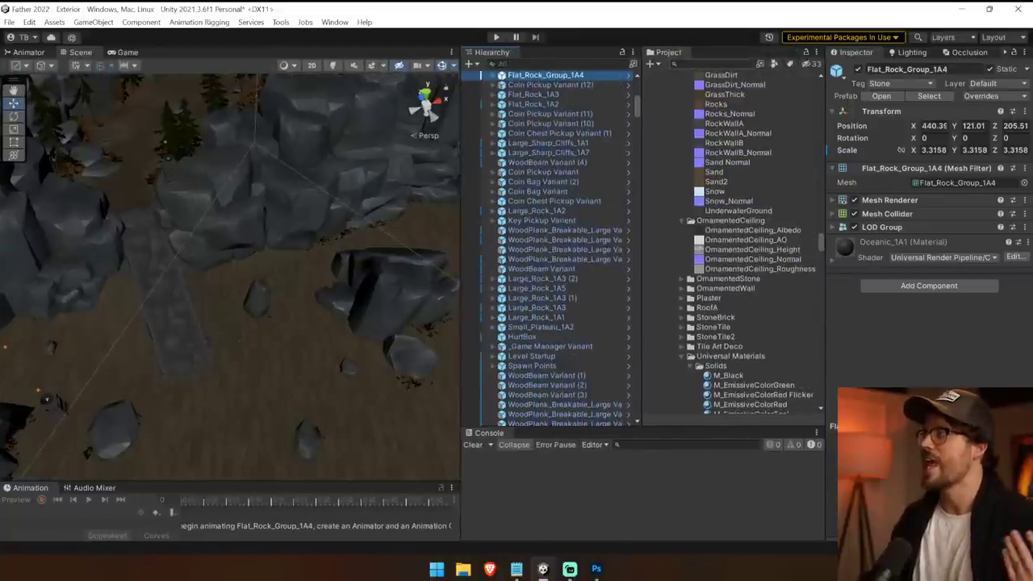
{"action": "type", "text": "Sound mana"}
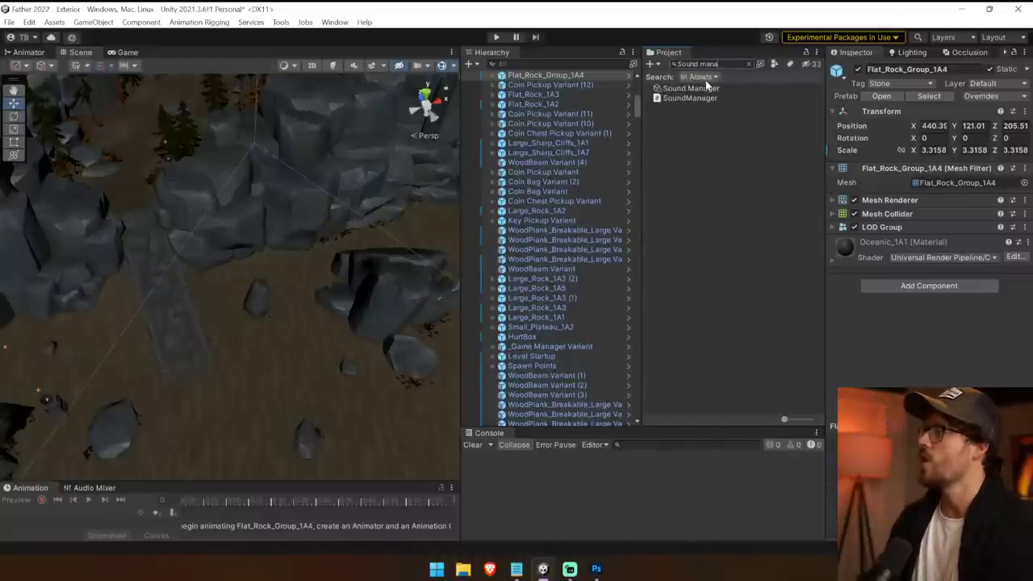
{"action": "left_click", "coordinate": [708, 87]}
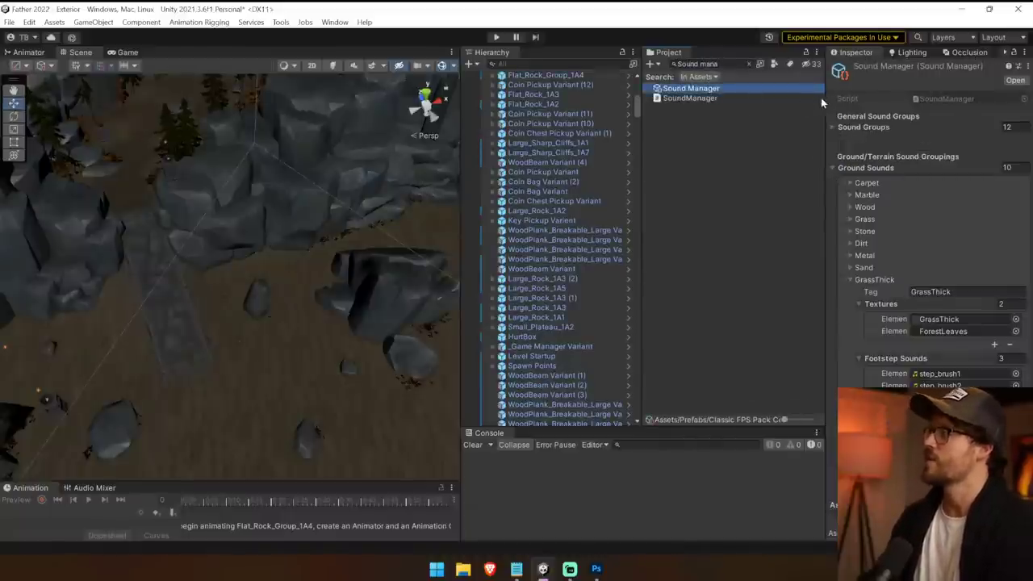
Step: Widen the Inspector and look through the Sound Manager's Carpet, Marble, Wood and Grass ground sound groups
{"action": "left_click_drag", "start_coordinate": [825, 104], "coordinate": [735, 110]}
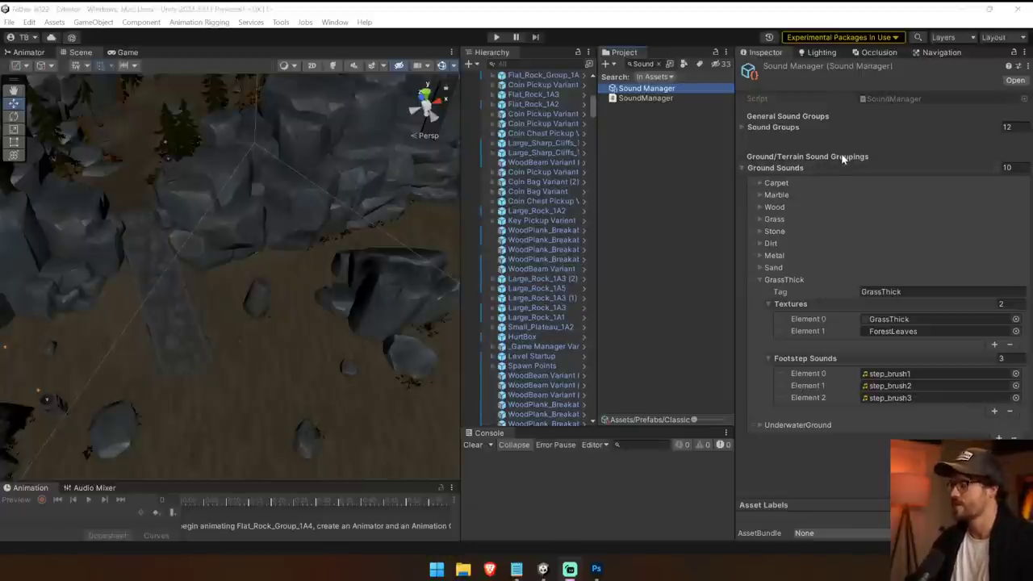
{"action": "left_click", "coordinate": [758, 279]}
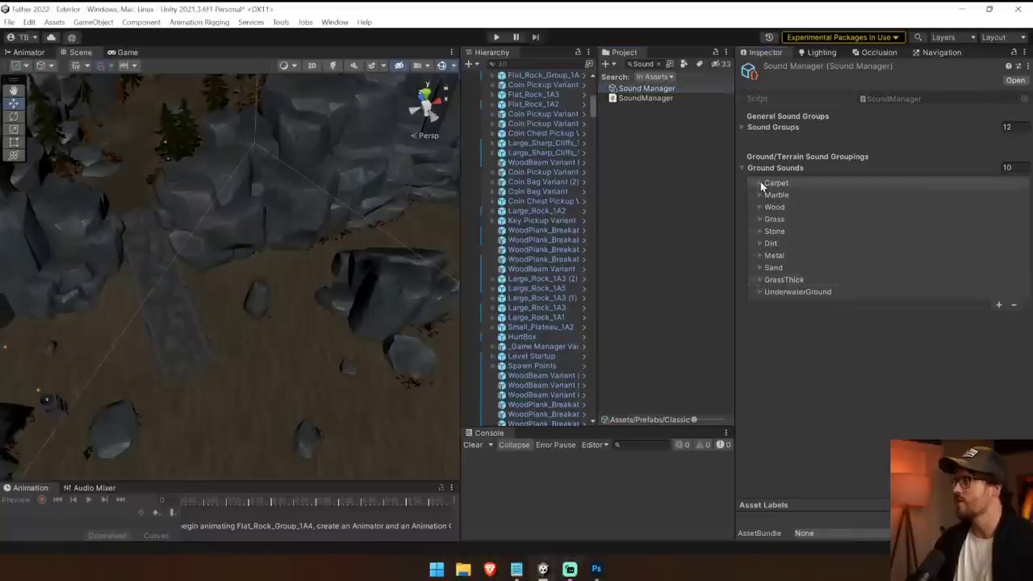
{"action": "left_click", "coordinate": [760, 183]}
{"action": "left_click", "coordinate": [760, 184]}
{"action": "left_click", "coordinate": [758, 195]}
{"action": "left_click", "coordinate": [759, 194]}
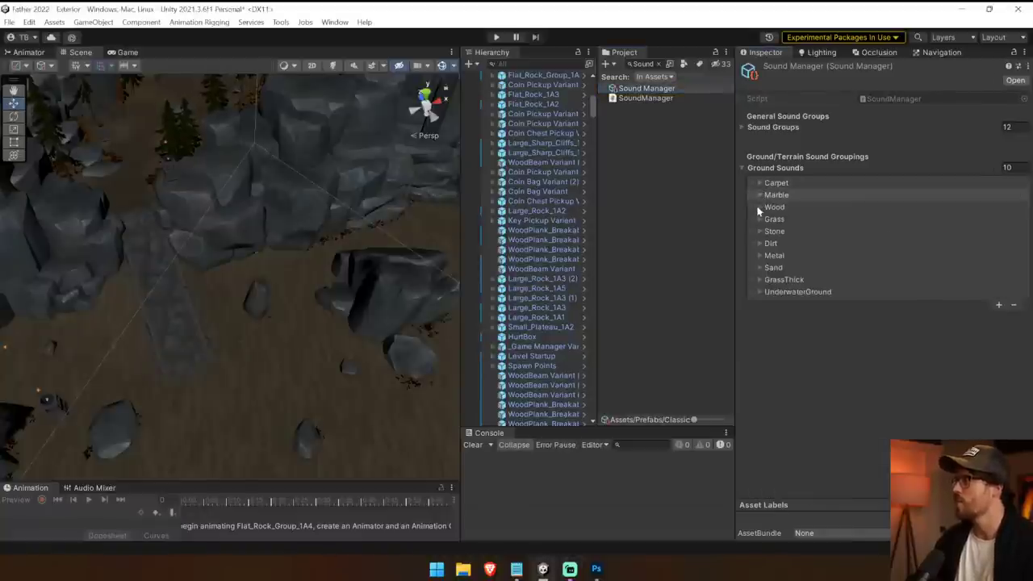
{"action": "left_click", "coordinate": [759, 207]}
{"action": "left_click", "coordinate": [758, 206]}
{"action": "left_click", "coordinate": [758, 218]}
{"action": "left_click", "coordinate": [759, 219]}
Step: Examine the Stone and Dirt ground sound groups, locating Dirt's assigned texture and footstep clips in the project
{"action": "left_click", "coordinate": [760, 231]}
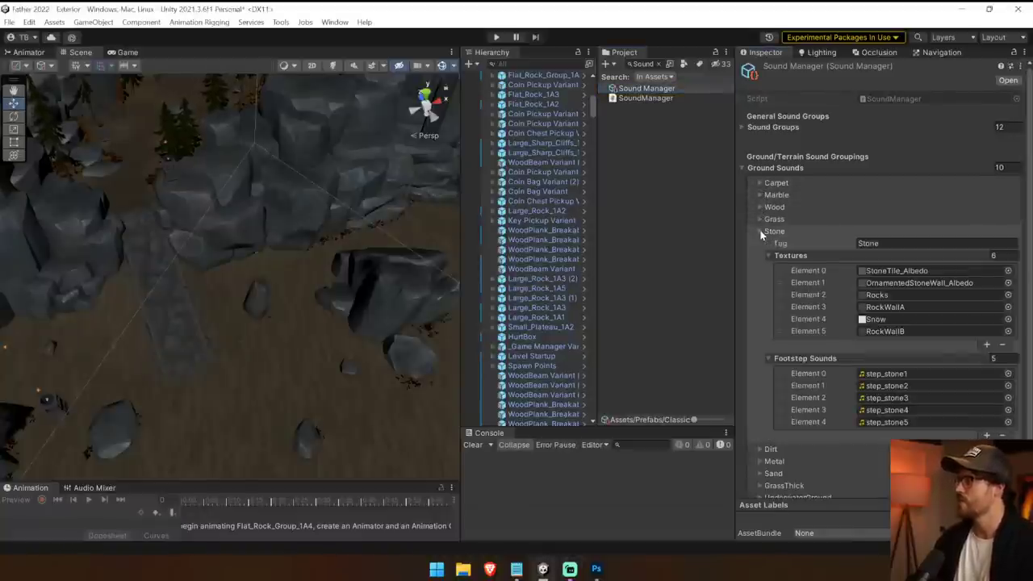
{"action": "left_click", "coordinate": [760, 231]}
{"action": "left_click", "coordinate": [760, 244]}
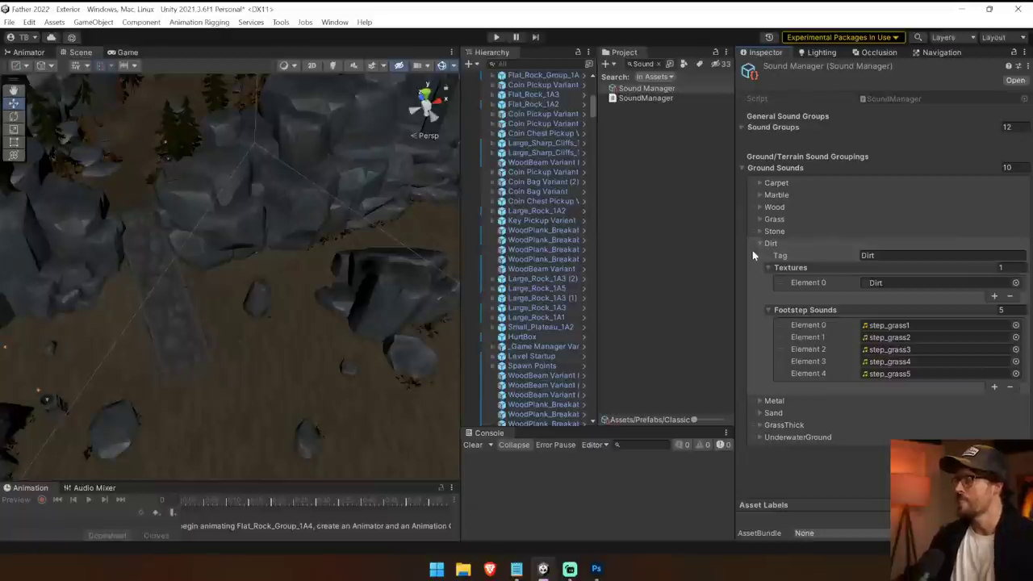
{"action": "left_click", "coordinate": [895, 283]}
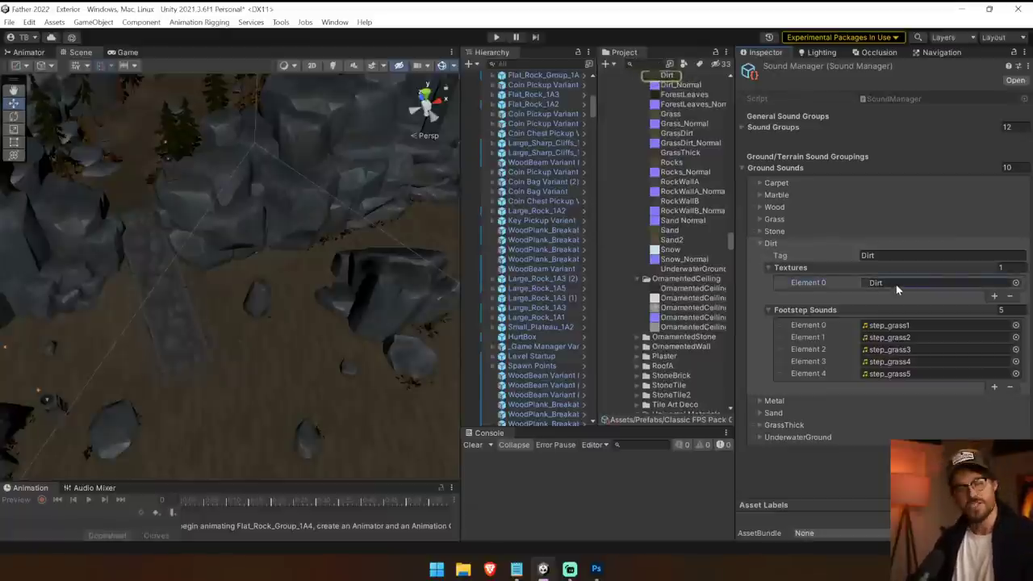
{"action": "left_click", "coordinate": [868, 326]}
{"action": "left_click", "coordinate": [878, 338]}
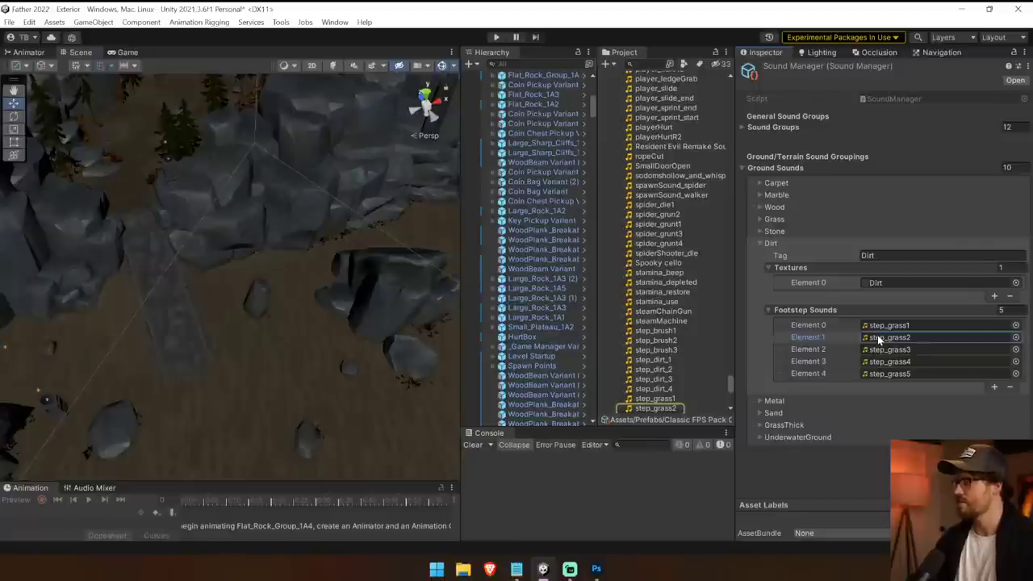
{"action": "left_click", "coordinate": [758, 243]}
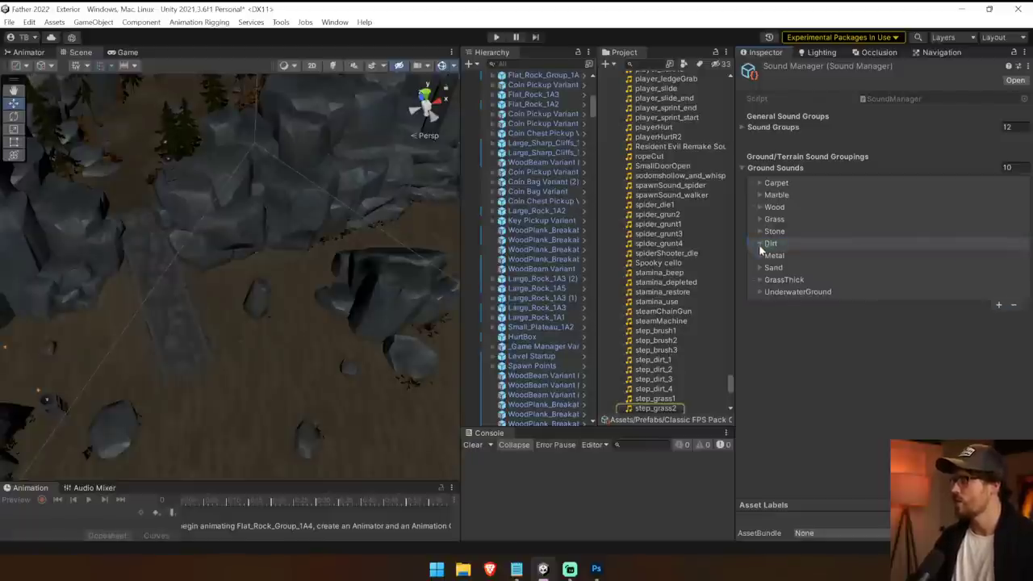
Step: Examine the Grass ground sound group, locating its GrassDirt and Grass textures and its step_grass clips in the project
{"action": "left_click", "coordinate": [759, 218]}
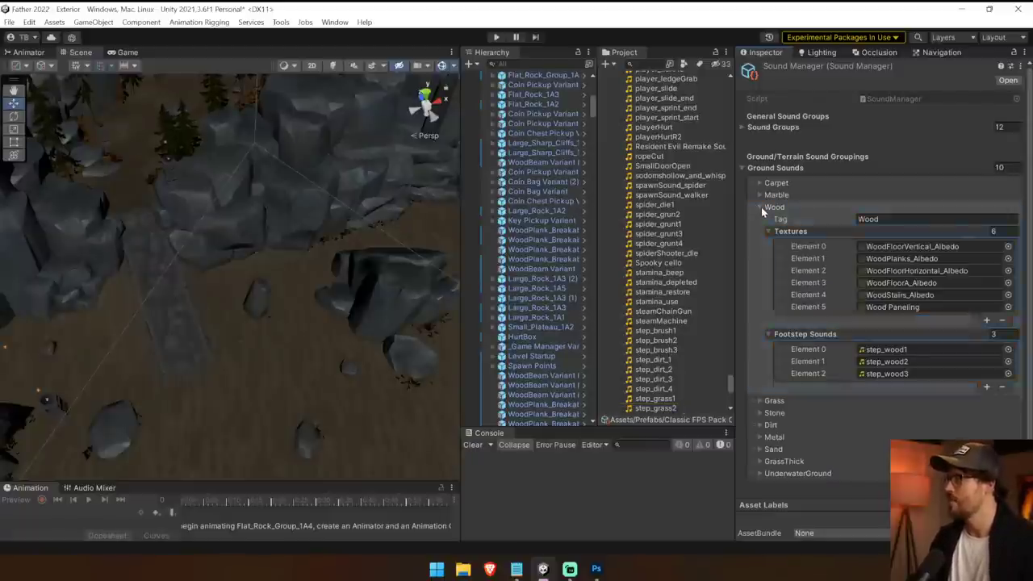
{"action": "left_click", "coordinate": [759, 218]}
{"action": "left_click", "coordinate": [759, 218]}
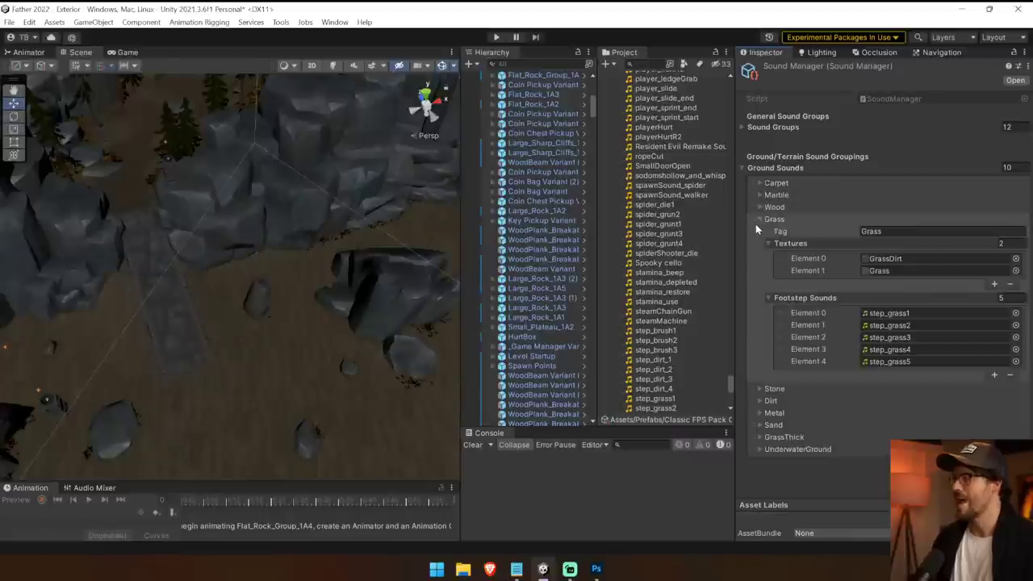
{"action": "left_click", "coordinate": [897, 259]}
{"action": "left_click", "coordinate": [902, 272]}
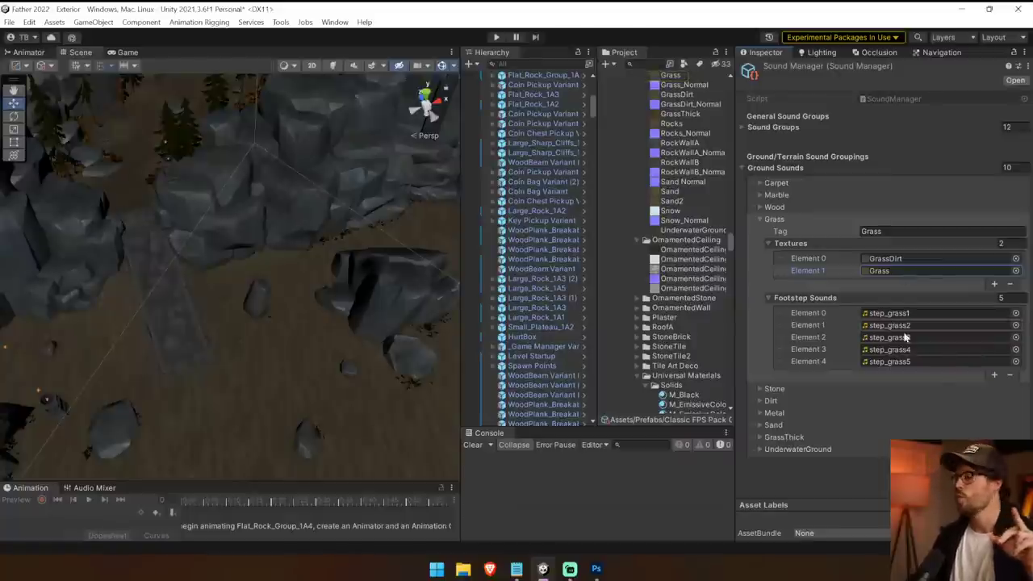
{"action": "left_click", "coordinate": [894, 315]}
{"action": "left_click", "coordinate": [936, 337]}
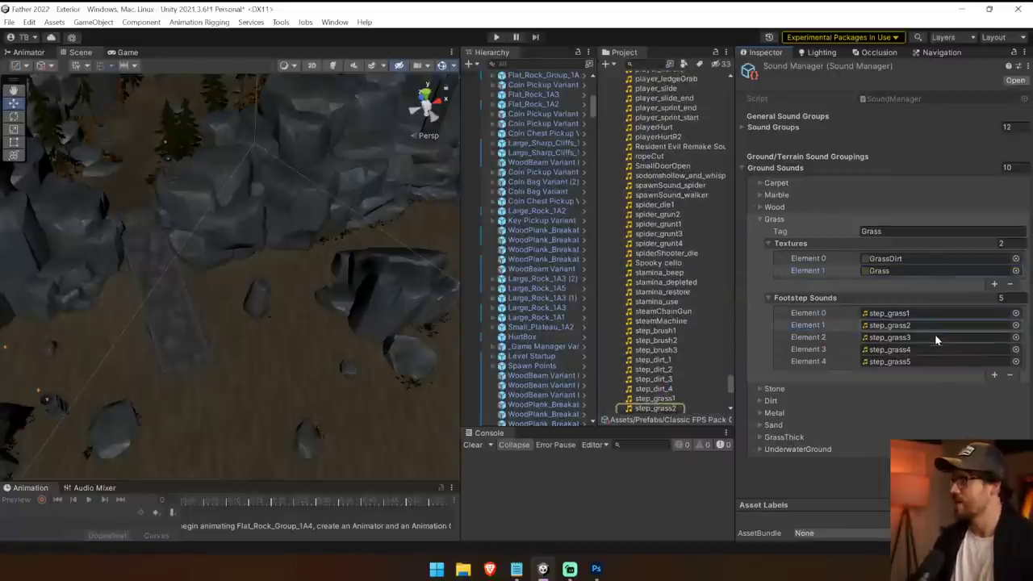
{"action": "left_click", "coordinate": [904, 350]}
{"action": "left_click", "coordinate": [901, 327]}
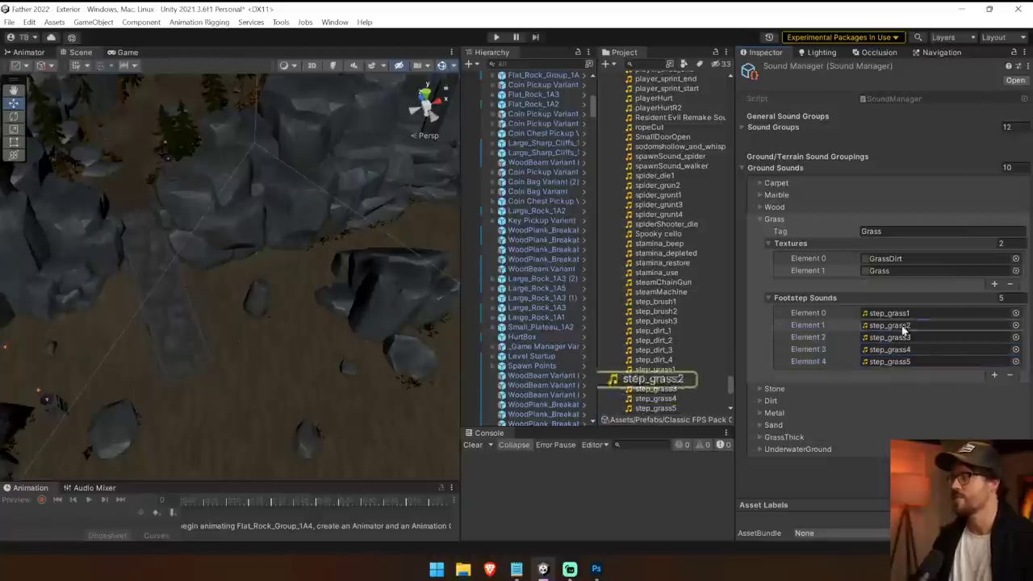
{"action": "left_click", "coordinate": [897, 314]}
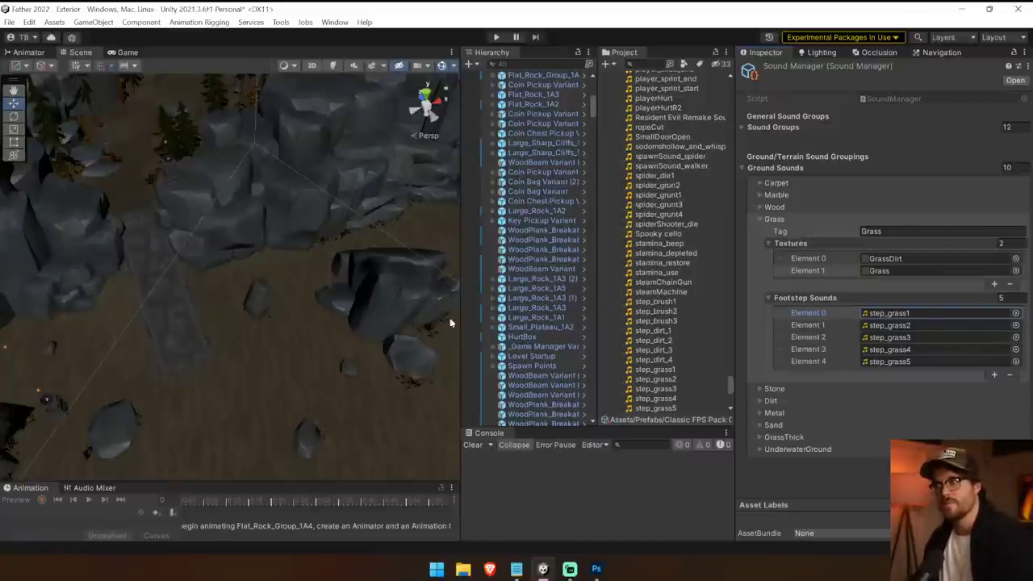
Step: Check the tag of the Flat_Rock_Group_1A3 rock, search the project for "sound man" and expand the Sound Manager's Stone group
{"action": "right_click_drag", "start_coordinate": [174, 117], "coordinate": [77, 306]}
{"action": "left_click", "coordinate": [258, 244]}
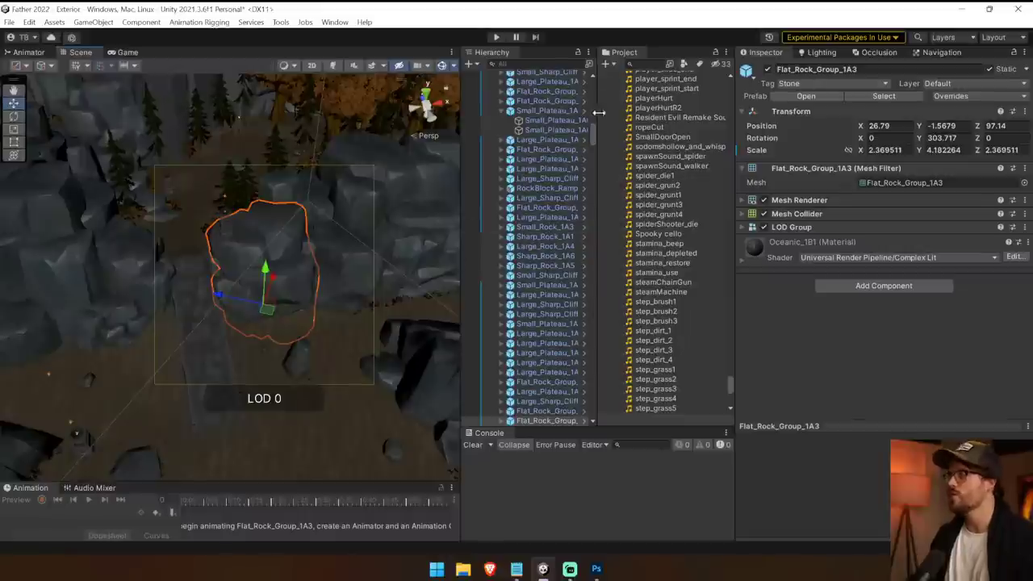
{"action": "type", "text": "sound man"}
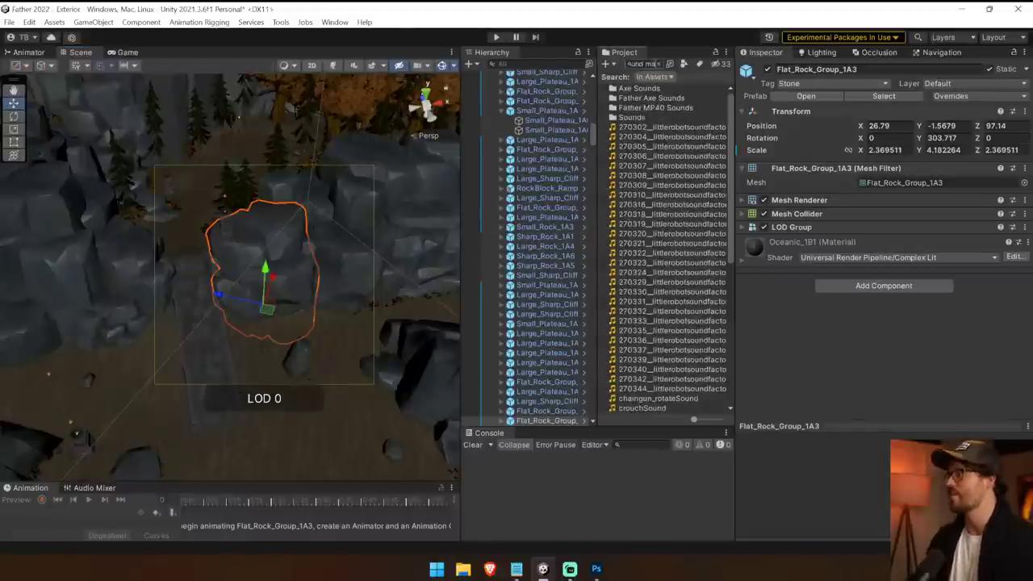
{"action": "left_click", "coordinate": [646, 88]}
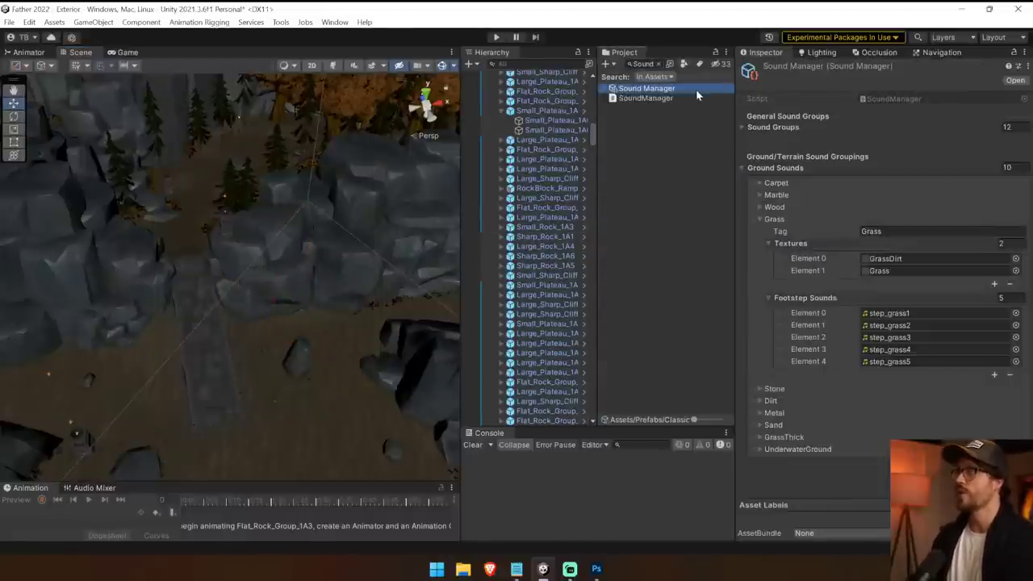
{"action": "left_click", "coordinate": [761, 219]}
{"action": "left_click", "coordinate": [760, 231]}
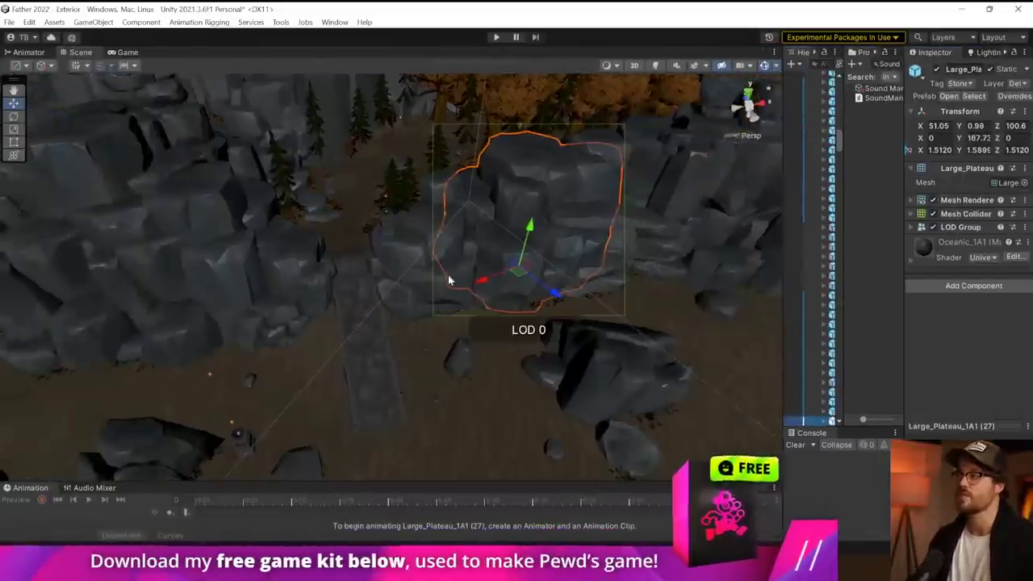
Step: Survey the island's cliffs, beach and paths from above and fly down to the fenced forest path
{"action": "right_click_drag", "start_coordinate": [449, 279], "coordinate": [331, 309]}
{"action": "scroll", "coordinate": [330, 309], "scroll_direction": "down", "scroll_amount": 8}
{"action": "scroll", "coordinate": [330, 308], "scroll_direction": "up", "scroll_amount": 6}
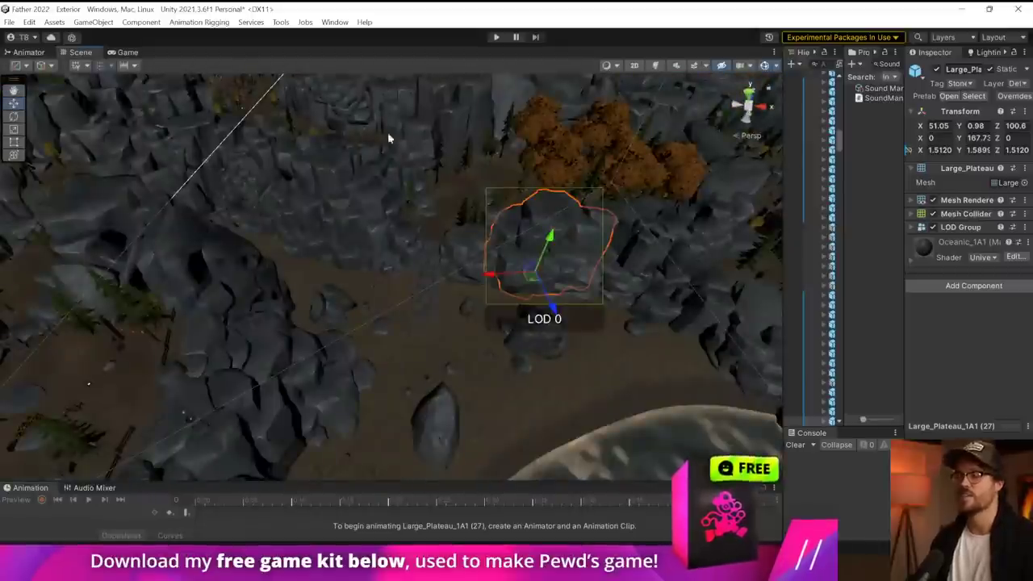
{"action": "right_click_drag", "start_coordinate": [510, 195], "coordinate": [529, 227]}
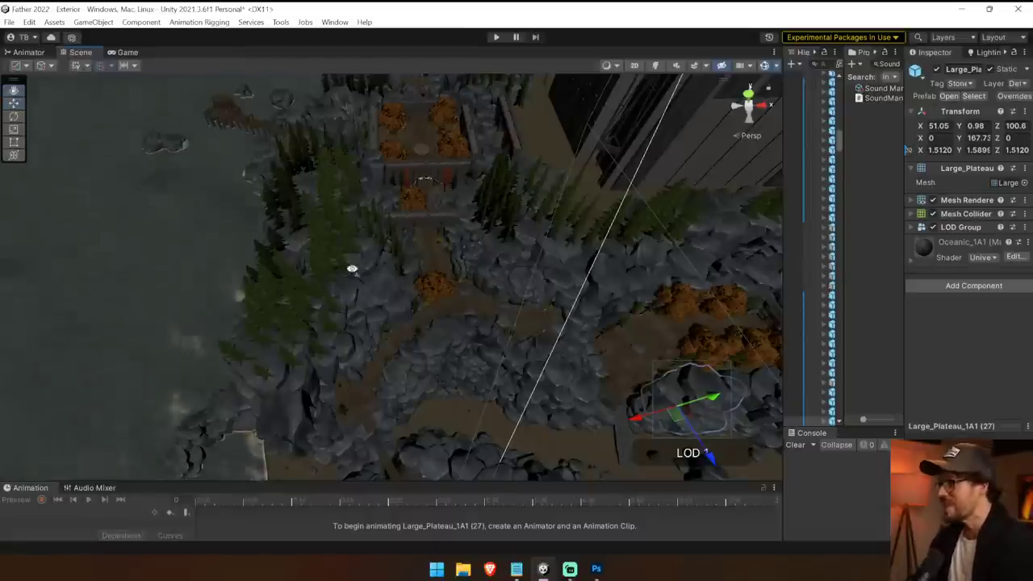
{"action": "left_click_drag", "start_coordinate": [353, 269], "coordinate": [411, 279], "text": "alt"}
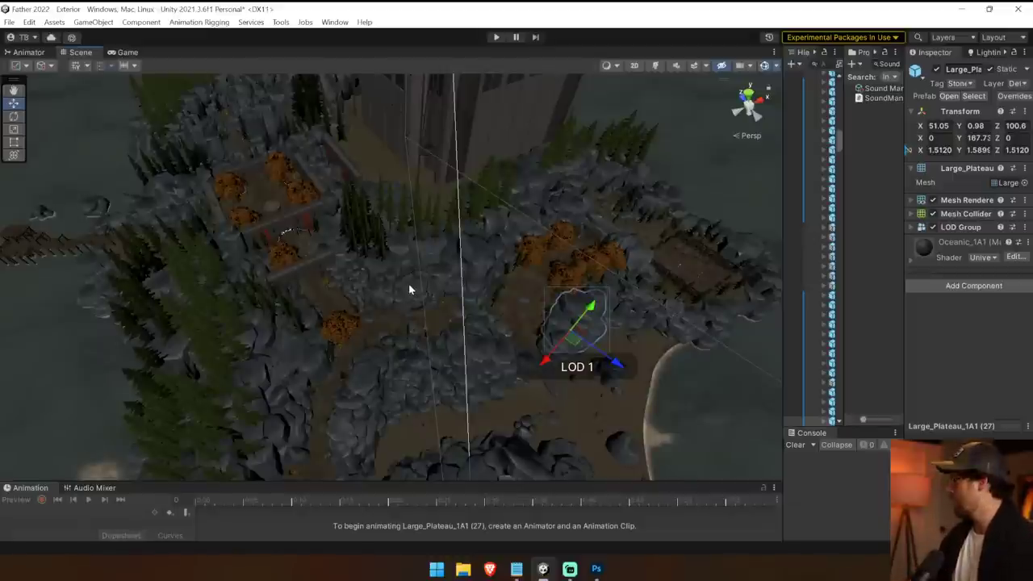
{"action": "right_click_drag", "start_coordinate": [482, 240], "coordinate": [668, 71]}
{"action": "key", "text": "w"}
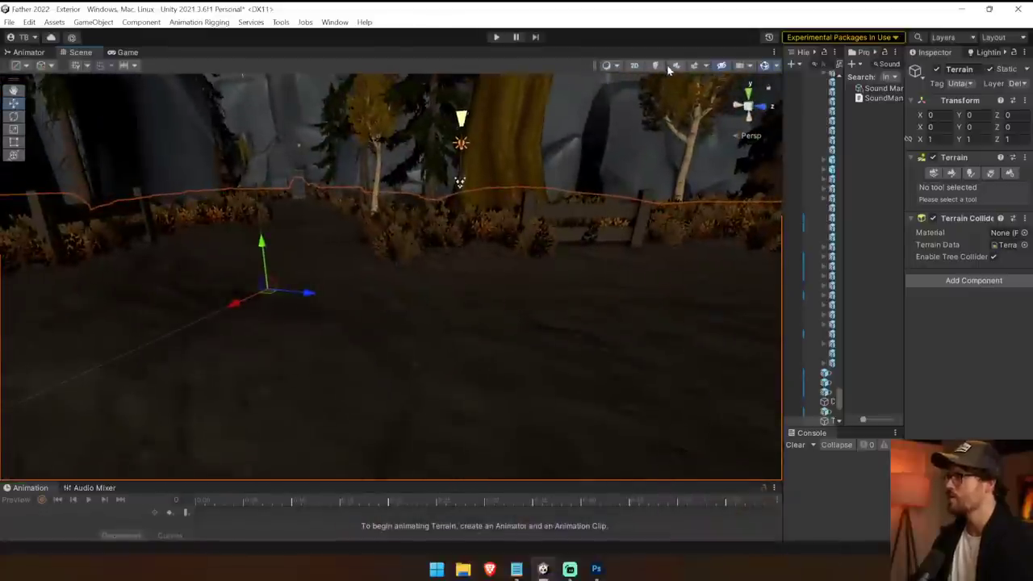
Step: Turn on scene lighting and select the round stone-tiled Cylinder platform in the forest clearing
{"action": "left_click", "coordinate": [654, 65]}
{"action": "right_click_drag", "start_coordinate": [484, 242], "coordinate": [293, 197]}
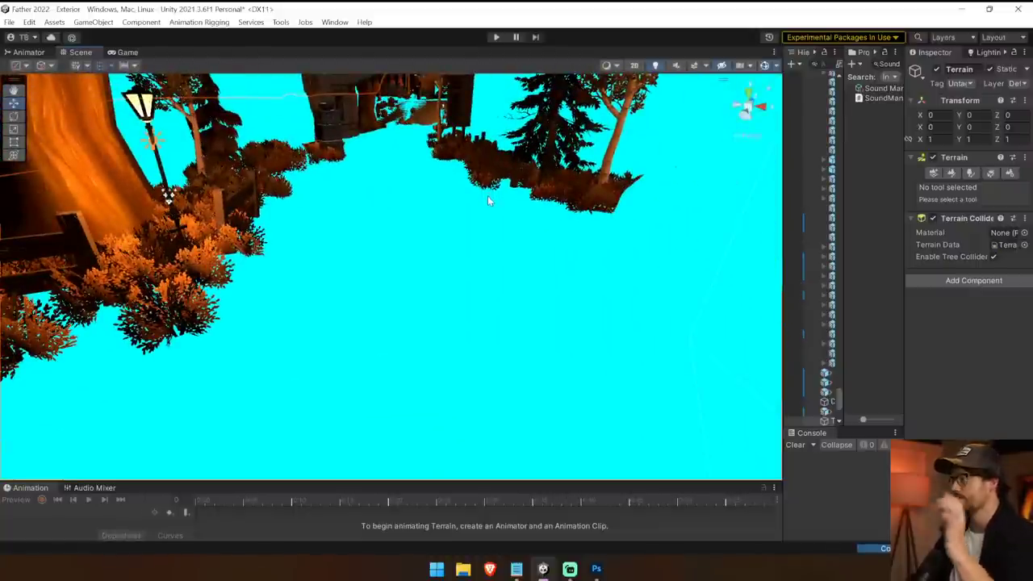
{"action": "scroll", "coordinate": [484, 200], "scroll_direction": "down", "scroll_amount": 2}
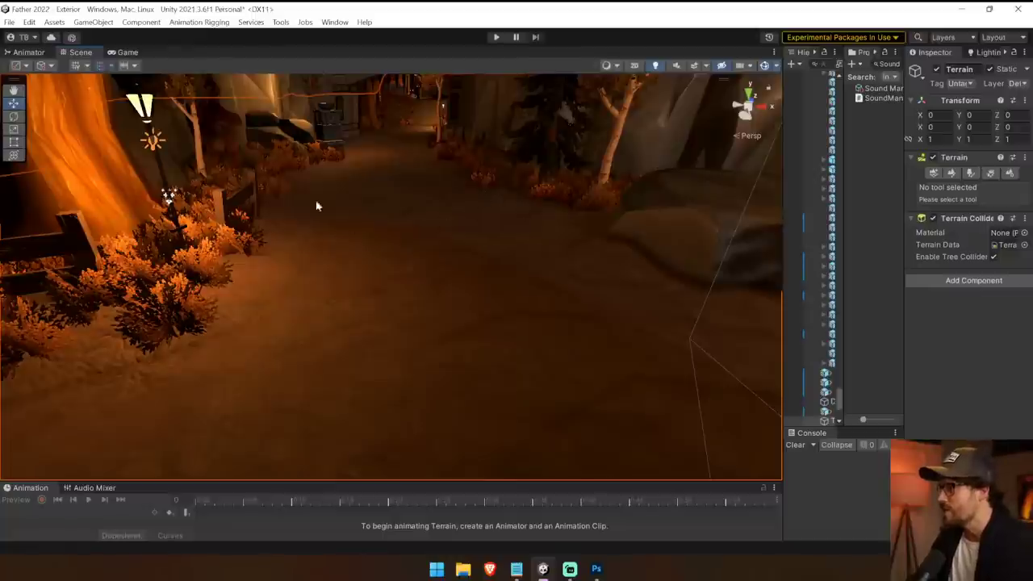
{"action": "right_click_drag", "start_coordinate": [423, 213], "coordinate": [398, 369]}
{"action": "key", "text": "w"}
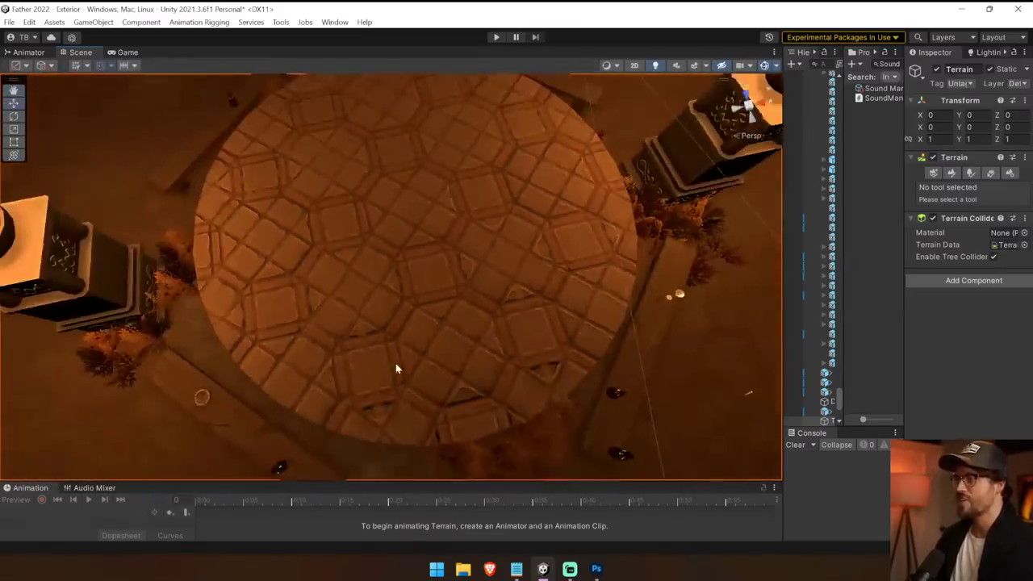
{"action": "left_click", "coordinate": [387, 269]}
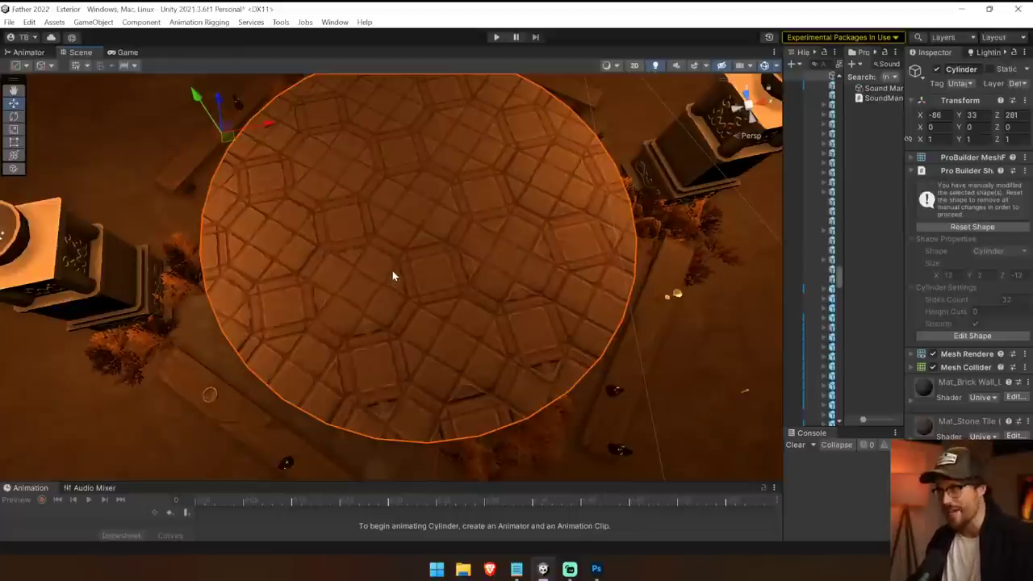
{"action": "right_click_drag", "start_coordinate": [392, 274], "coordinate": [367, 156]}
Step: Widen the Inspector and check the Terrain's Paint Texture layers on the ground around the round platform
{"action": "left_click_drag", "start_coordinate": [904, 223], "coordinate": [689, 235]}
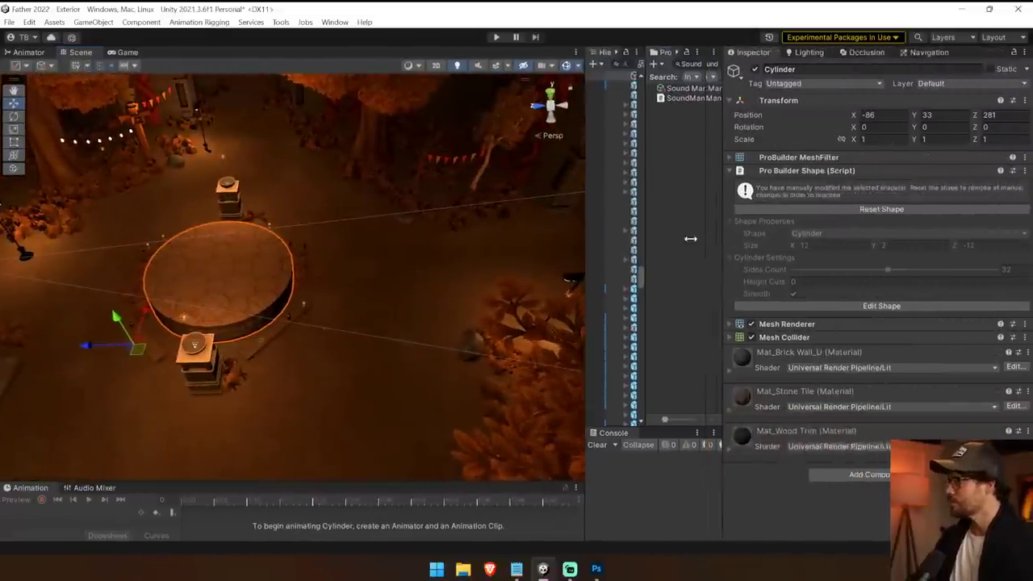
{"action": "left_click", "coordinate": [419, 276]}
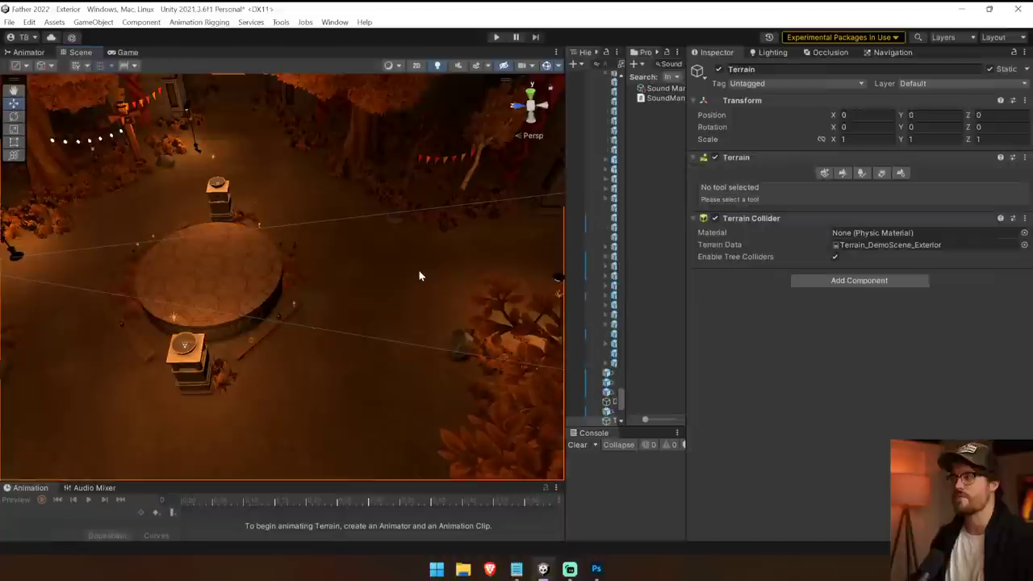
{"action": "left_click", "coordinate": [858, 174]}
{"action": "left_click", "coordinate": [839, 174]}
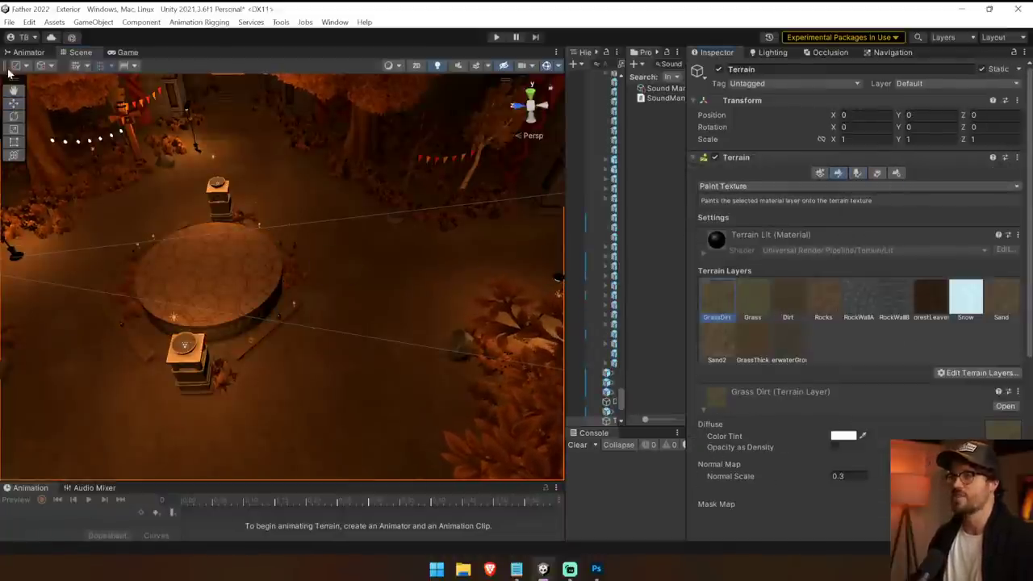
{"action": "key", "text": "w"}
Step: Expand the Cylinder's Mat_Stone Tile material, locate its Base Map texture in the project and widen the Hierarchy and Project lists
{"action": "left_click", "coordinate": [173, 263]}
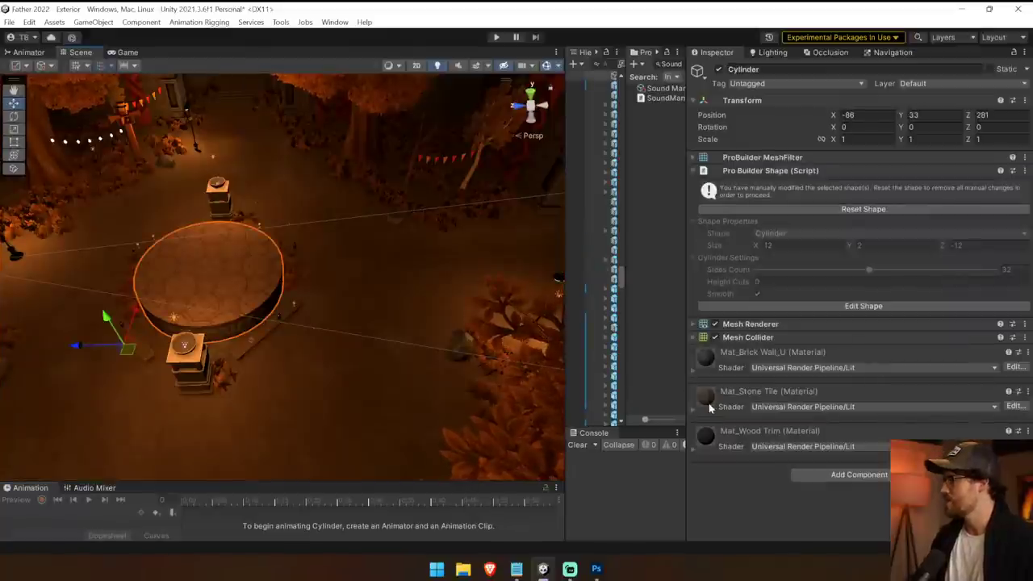
{"action": "left_click", "coordinate": [738, 404]}
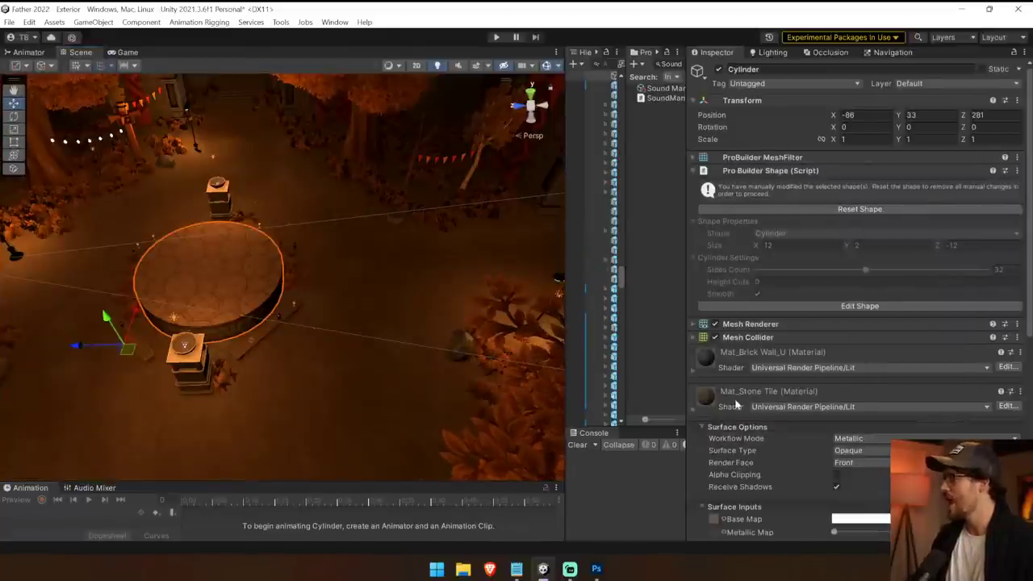
{"action": "scroll", "coordinate": [714, 445], "scroll_direction": "down", "scroll_amount": 2}
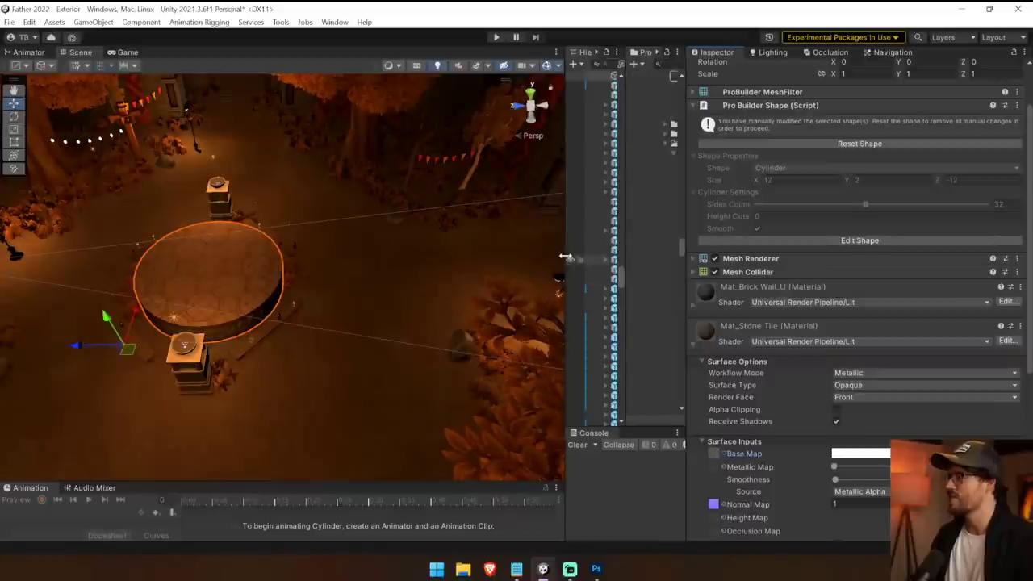
{"action": "left_click_drag", "start_coordinate": [561, 263], "coordinate": [376, 263]}
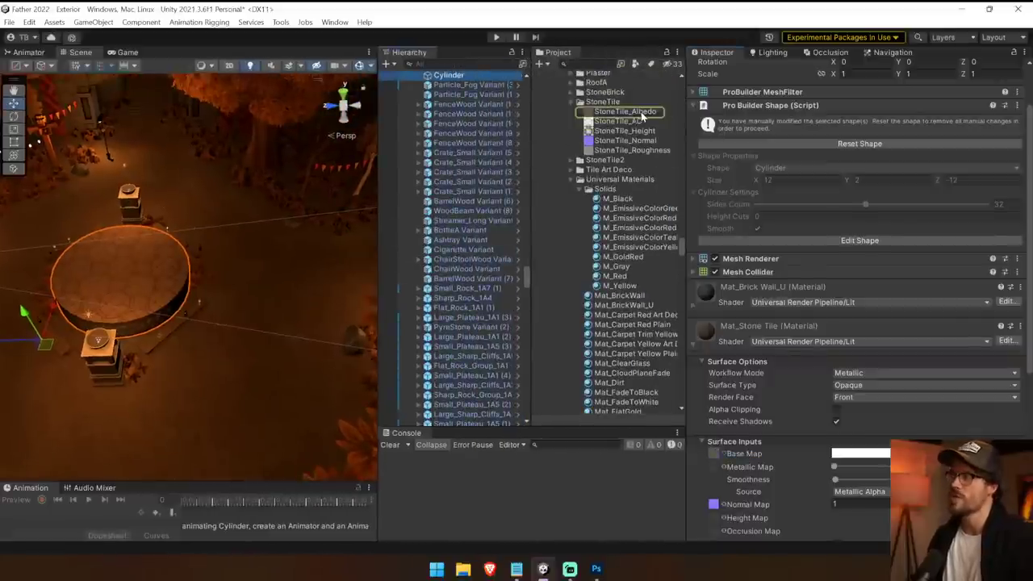
Step: Create a new layer for the Terrain's Paint Texture tool from the StoneTile_Albedo texture
{"action": "left_click", "coordinate": [255, 258]}
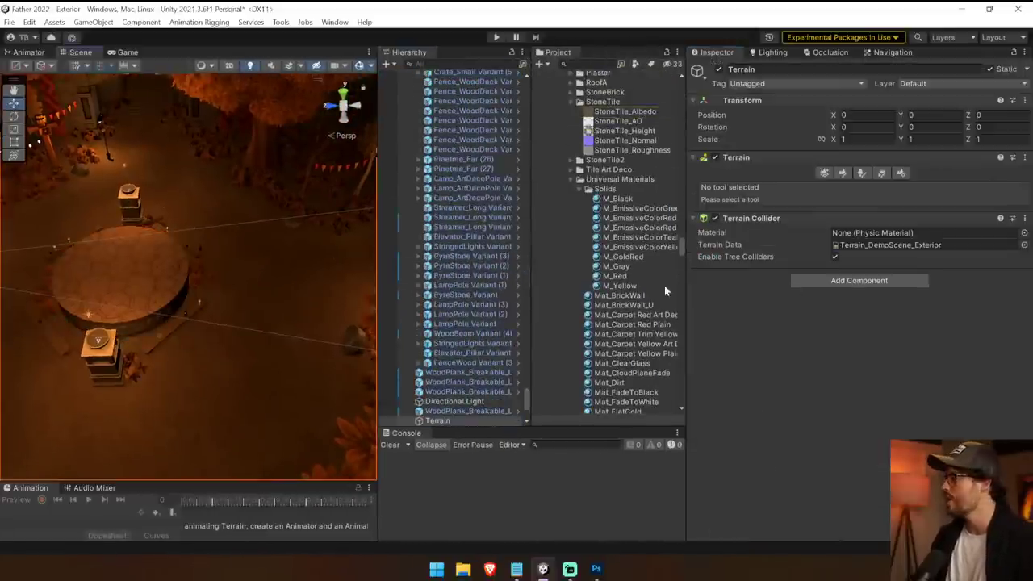
{"action": "left_click", "coordinate": [840, 173]}
{"action": "left_click", "coordinate": [967, 371]}
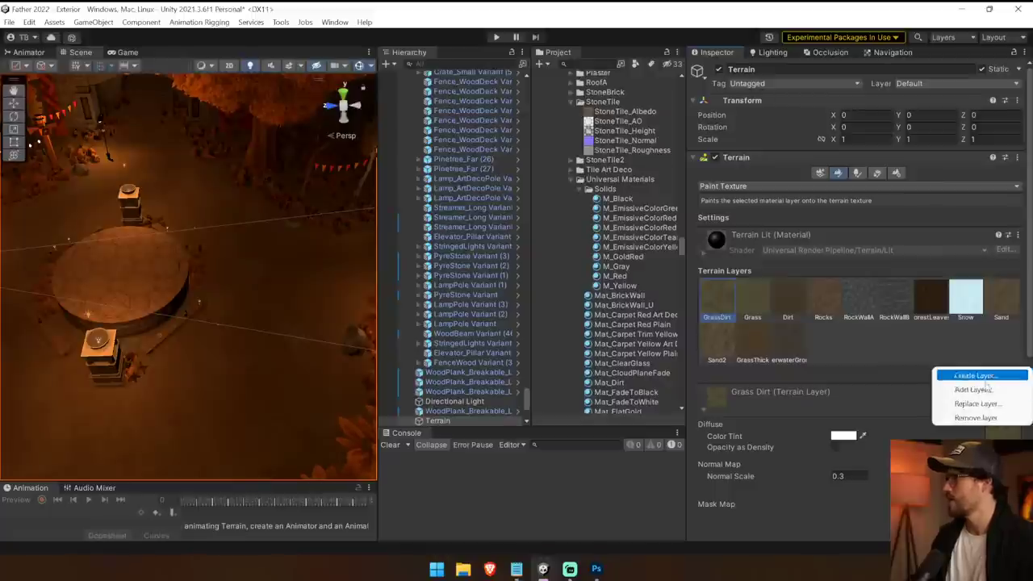
{"action": "left_click", "coordinate": [999, 390]}
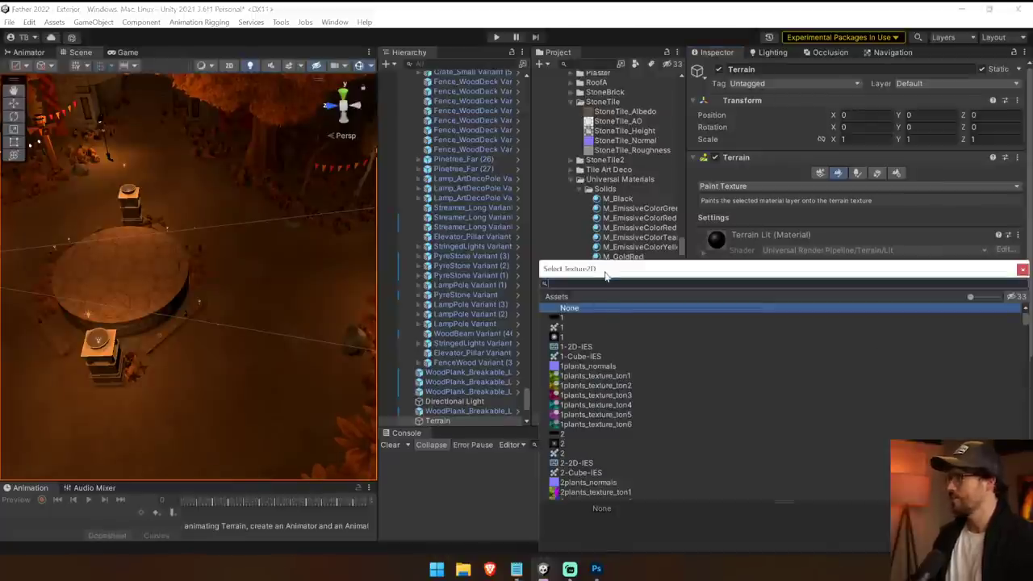
{"action": "left_click_drag", "start_coordinate": [607, 277], "coordinate": [342, 85]}
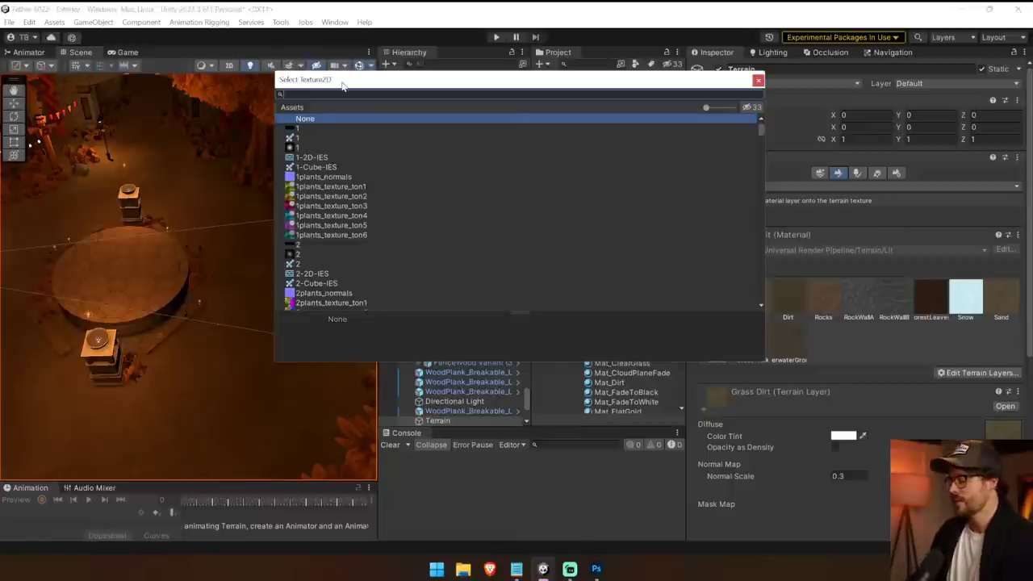
{"action": "type", "text": "StoneT"}
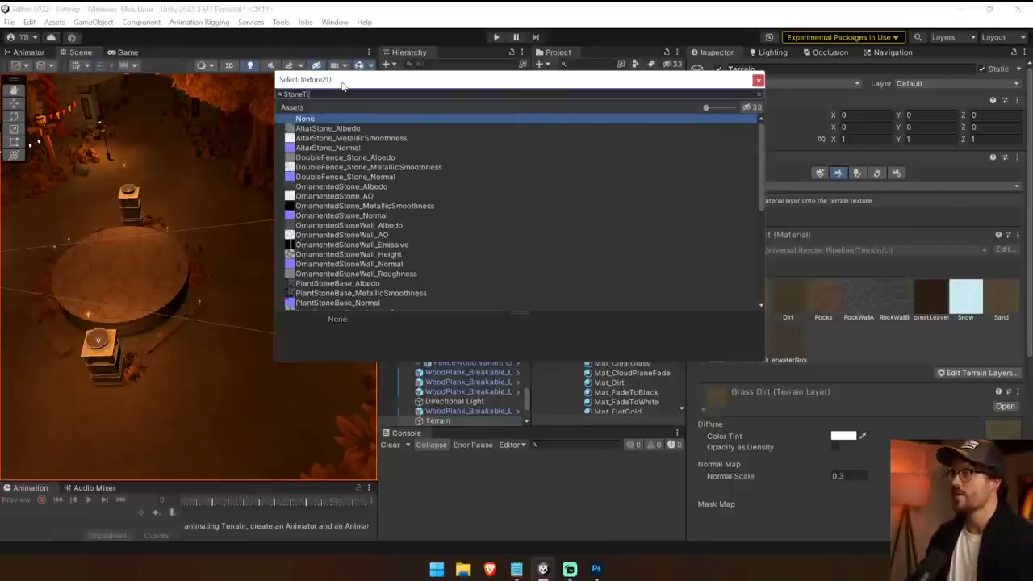
{"action": "type", "text": "ile"}
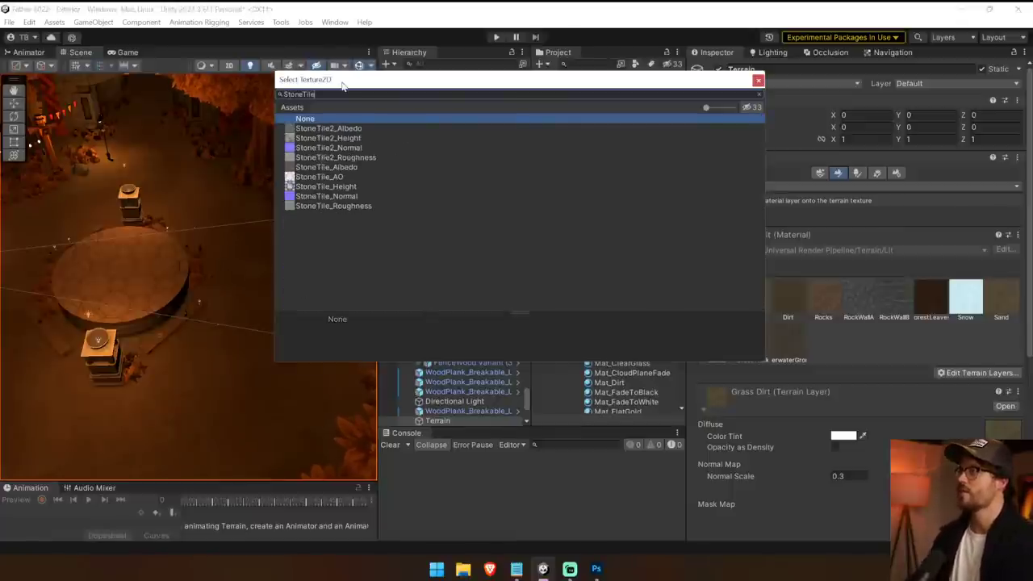
{"action": "left_click", "coordinate": [332, 168]}
{"action": "double_click", "coordinate": [330, 168]}
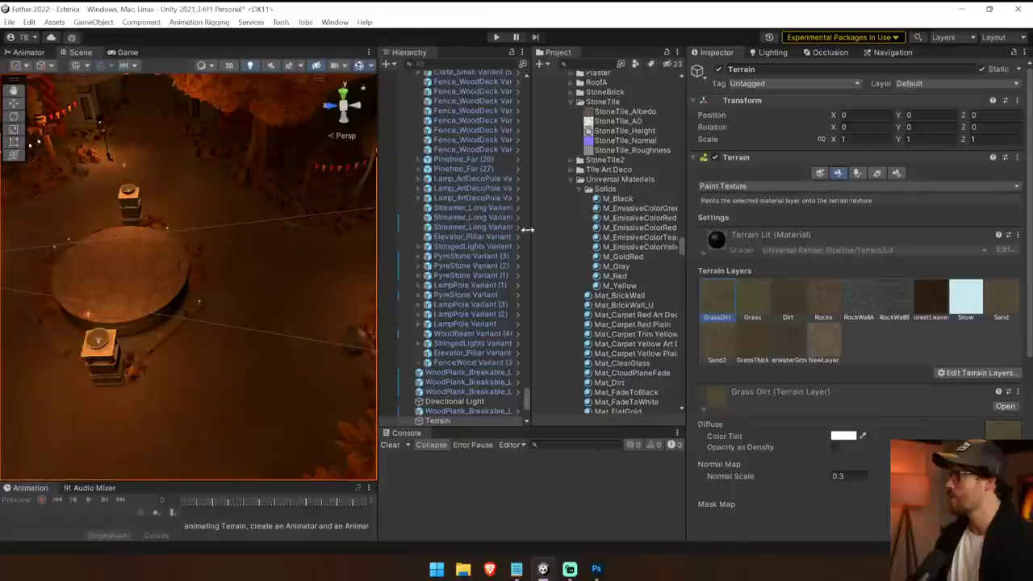
Step: Find the NewLayer terrain layer asset in the project and rename it StoneTile
{"action": "left_click", "coordinate": [824, 355]}
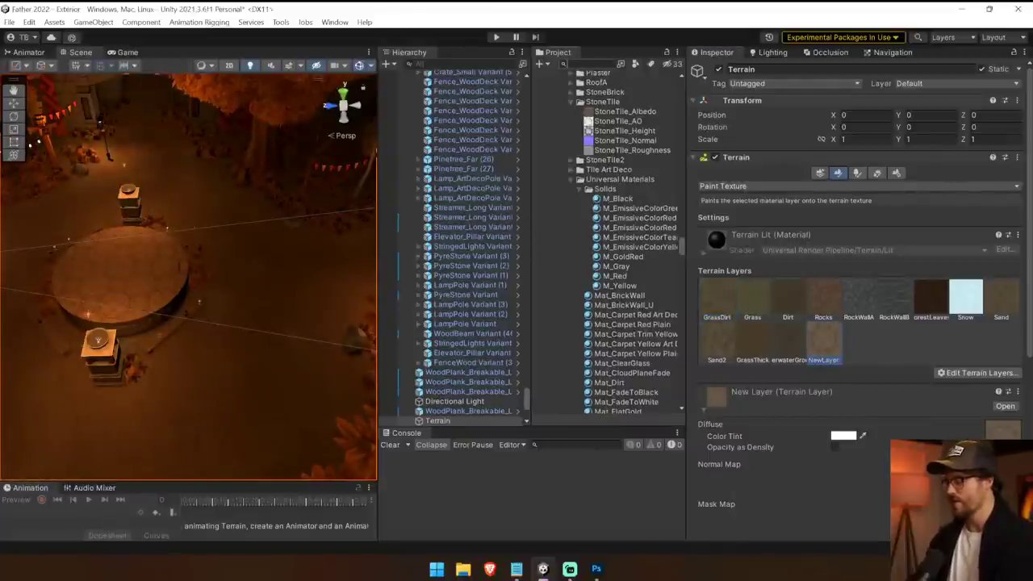
{"action": "type", "text": "NewLayer"}
{"action": "left_click", "coordinate": [576, 88]}
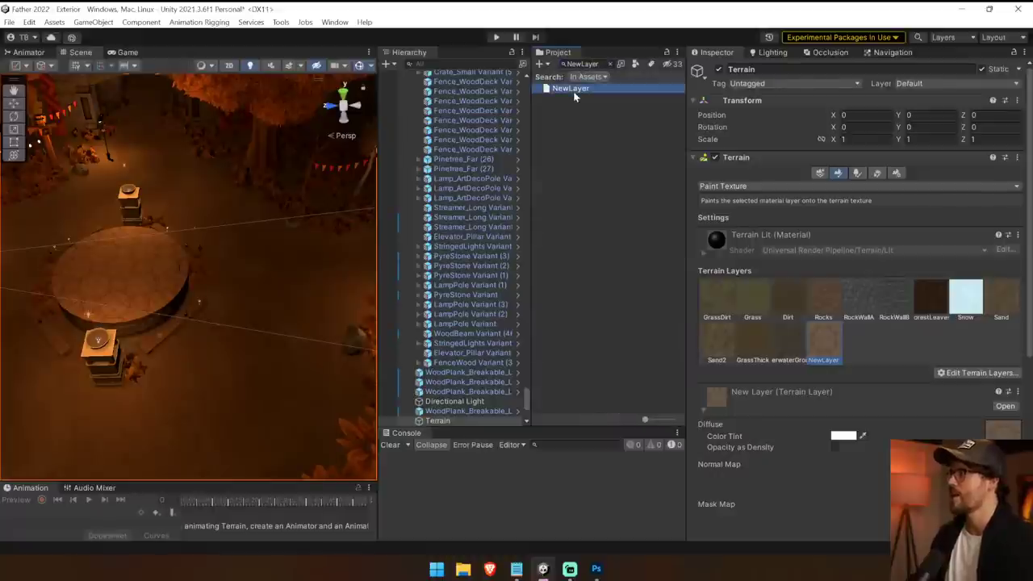
{"action": "key", "text": "F2"}
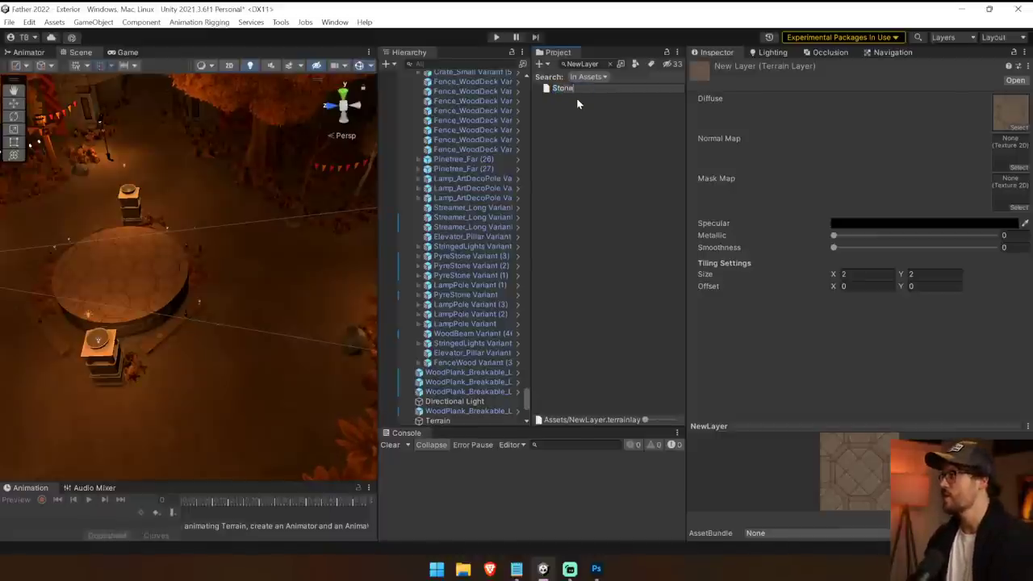
{"action": "key", "text": "Return"}
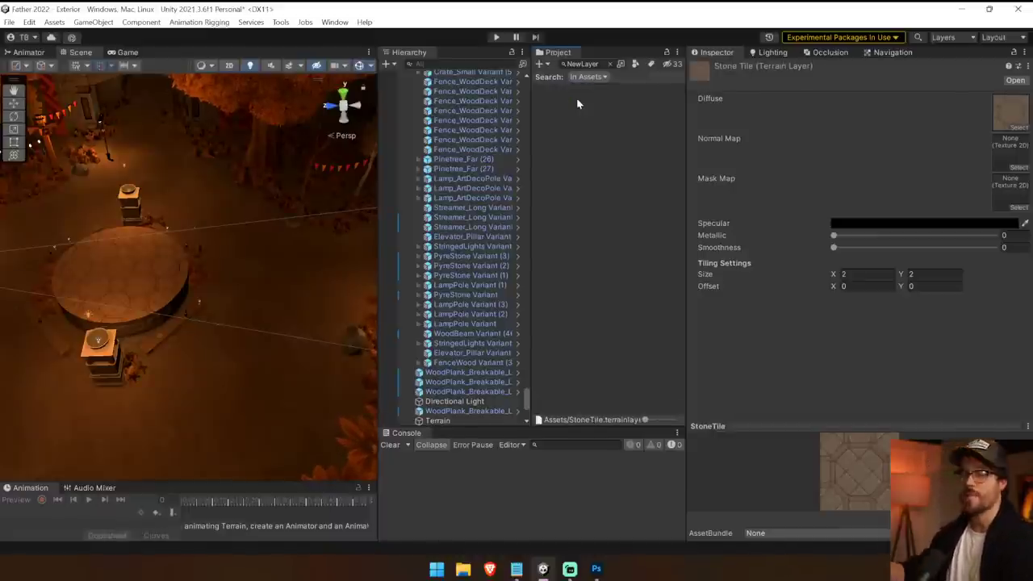
Step: Clear the project search and move the StoneTile terrain layer into the Terrain folder's Layers subfolder
{"action": "left_click", "coordinate": [610, 63]}
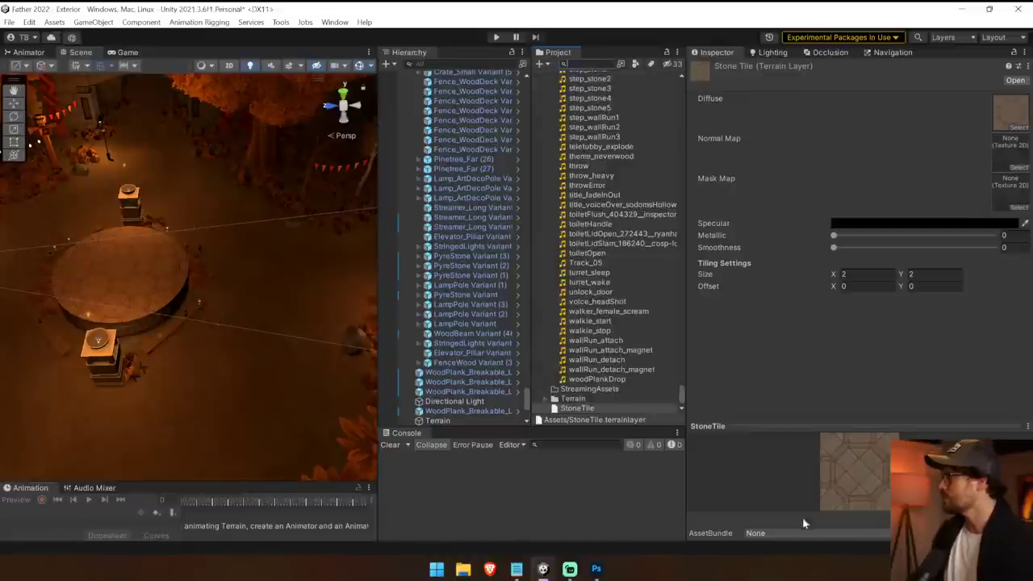
{"action": "scroll", "coordinate": [587, 353], "scroll_direction": "down", "scroll_amount": 1}
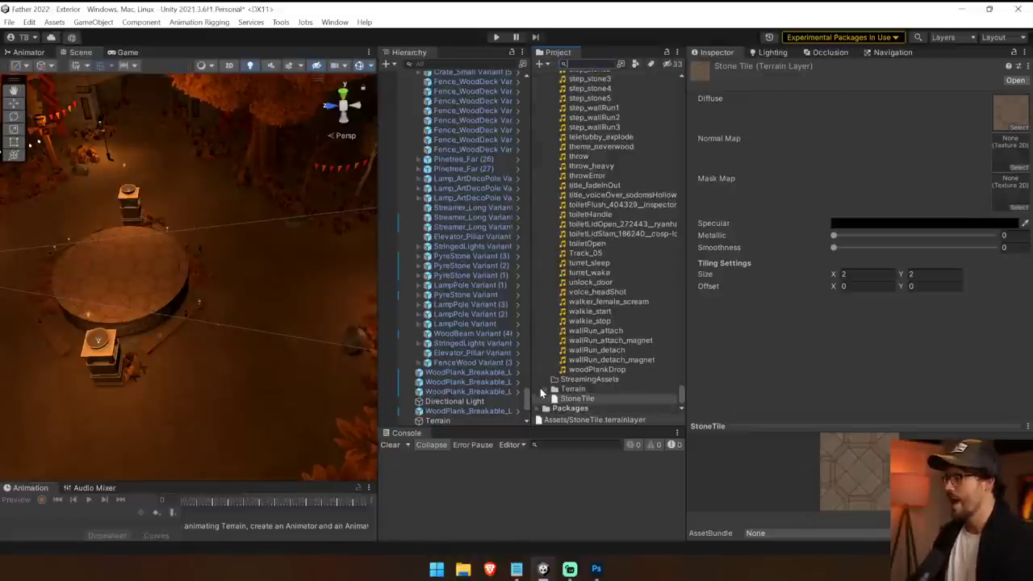
{"action": "double_click", "coordinate": [556, 389]}
{"action": "left_click", "coordinate": [559, 361]}
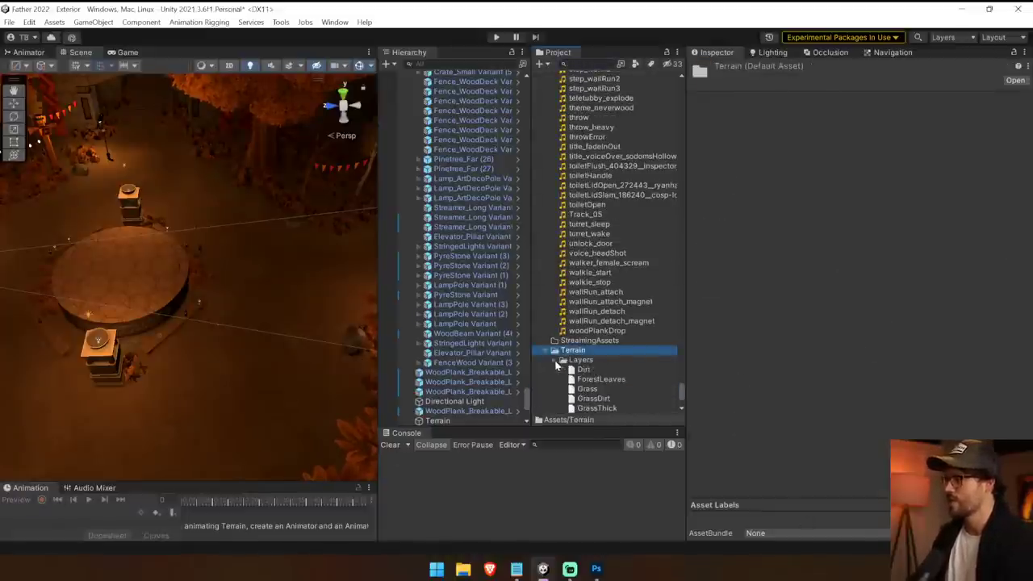
{"action": "left_click", "coordinate": [577, 398]}
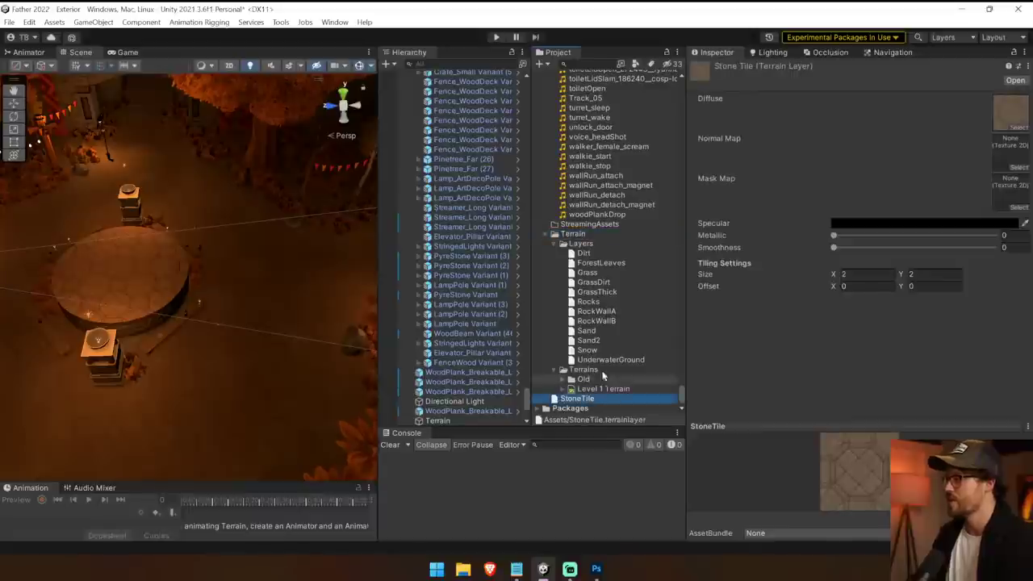
{"action": "left_click_drag", "start_coordinate": [602, 376], "coordinate": [601, 266]}
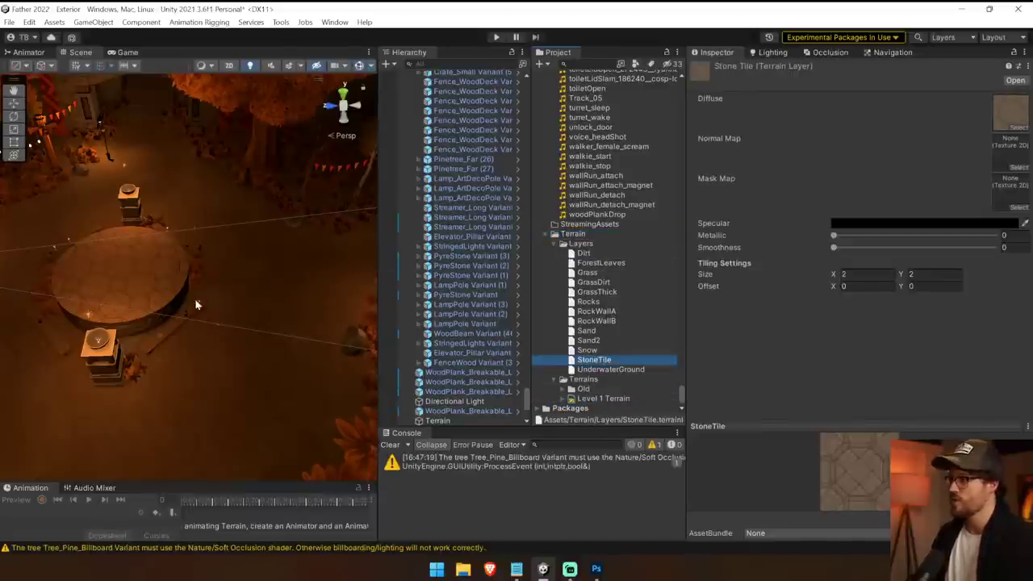
Step: Select the Terrain, widen the Scene view and examine the bare ground around the round platform with the StoneTile layer active
{"action": "left_click", "coordinate": [286, 314]}
{"action": "mouse_move", "coordinate": [377, 295]}
{"action": "left_mouse_down"}
{"action": "mouse_move", "coordinate": [640, 299]}
{"action": "mouse_move", "coordinate": [631, 301]}
{"action": "left_mouse_up"}
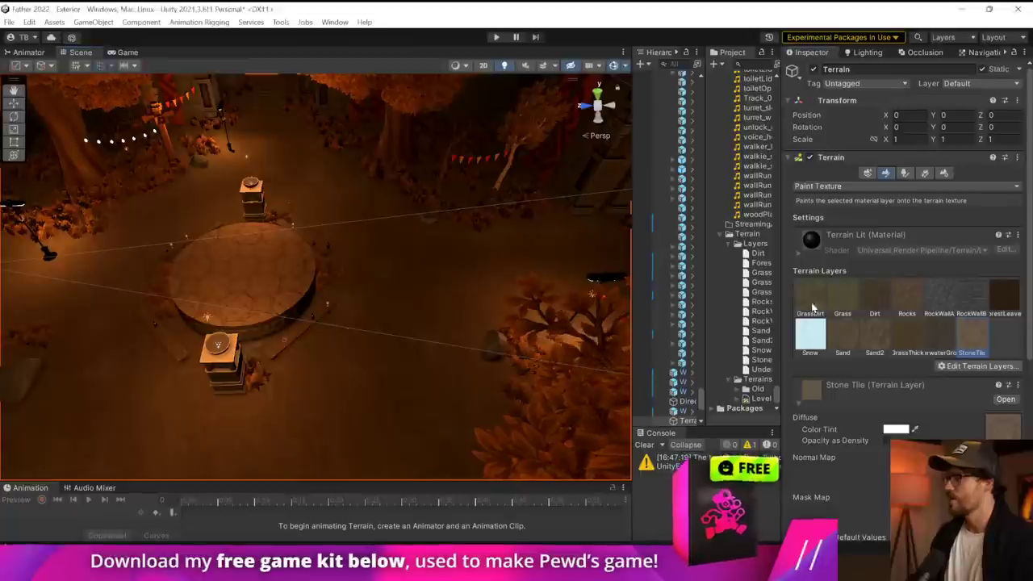
{"action": "right_click_drag", "start_coordinate": [318, 248], "coordinate": [322, 336]}
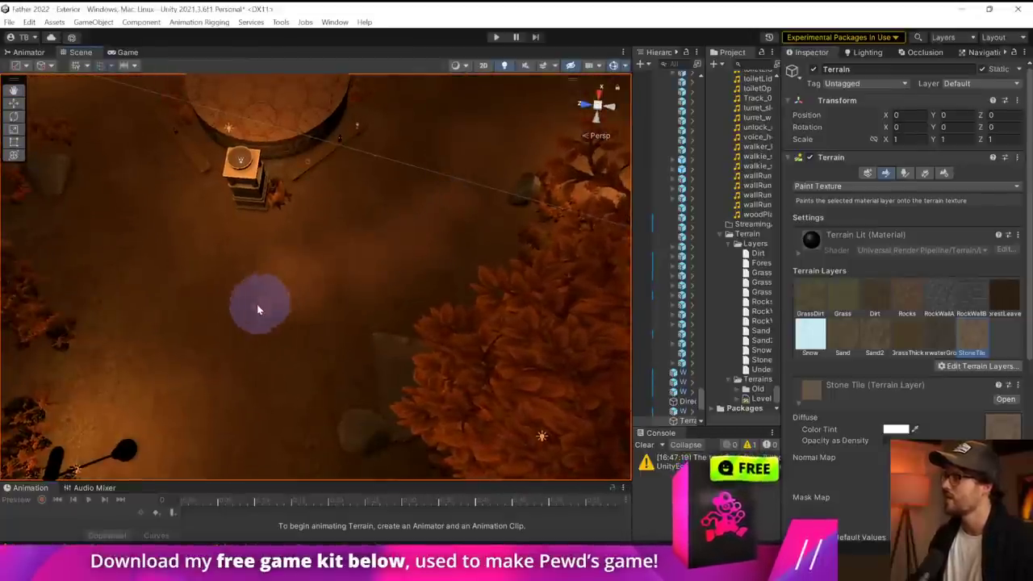
{"action": "mouse_move", "coordinate": [307, 290]}
{"action": "right_mouse_down"}
{"action": "mouse_move", "coordinate": [270, 265]}
{"action": "mouse_move", "coordinate": [243, 212]}
{"action": "right_mouse_up"}
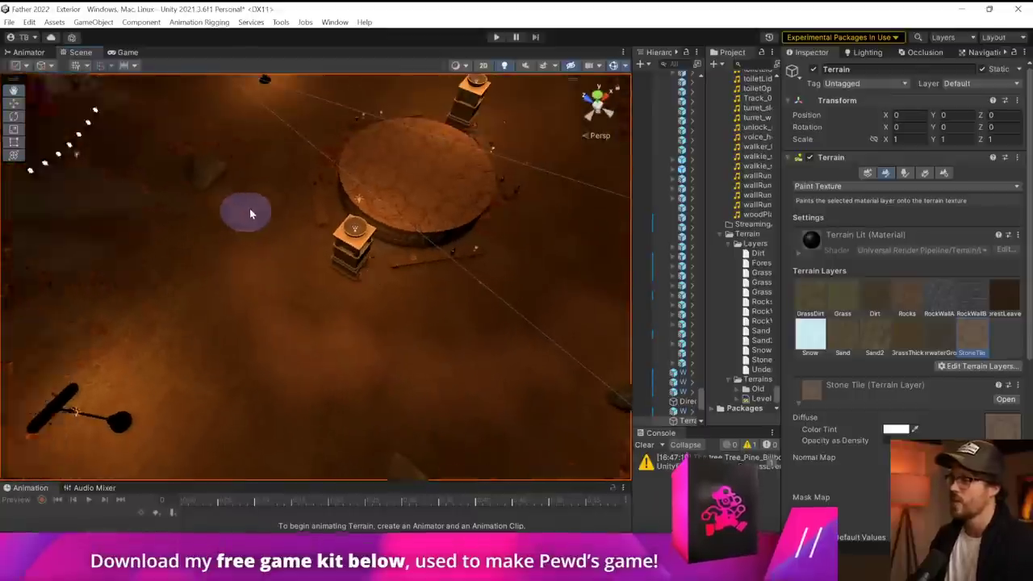
{"action": "right_click_drag", "start_coordinate": [320, 105], "coordinate": [357, 87]}
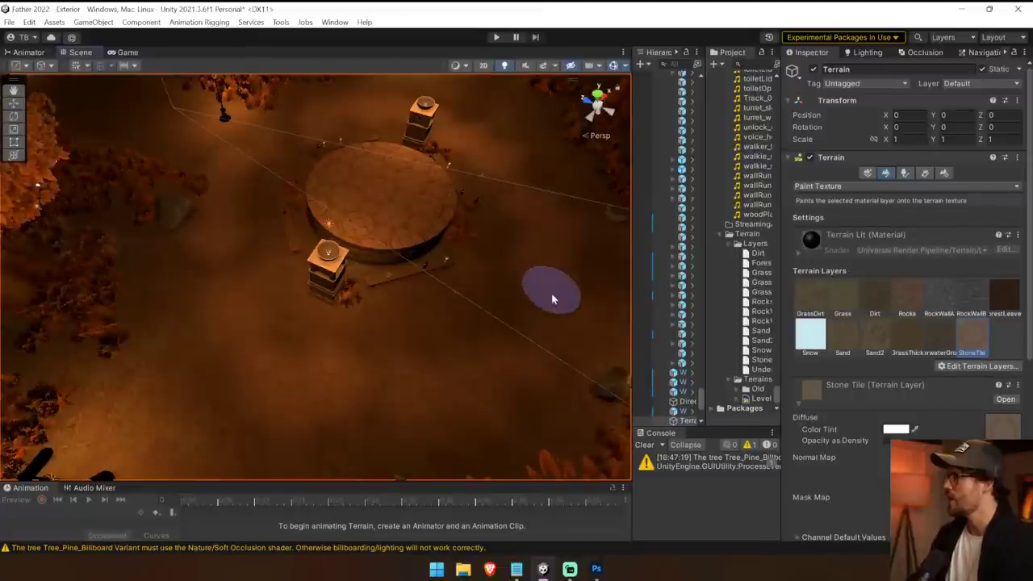
{"action": "right_click_drag", "start_coordinate": [562, 322], "coordinate": [626, 301]}
{"action": "right_click_drag", "start_coordinate": [698, 306], "coordinate": [705, 259]}
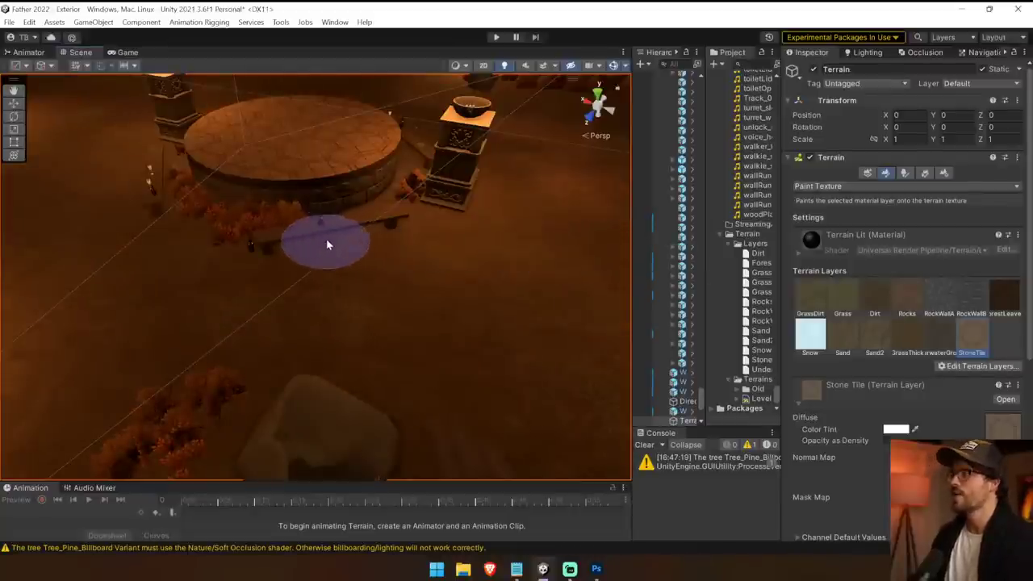
{"action": "mouse_move", "coordinate": [364, 246]}
{"action": "right_mouse_down"}
{"action": "mouse_move", "coordinate": [376, 251]}
{"action": "mouse_move", "coordinate": [457, 205]}
{"action": "mouse_move", "coordinate": [311, 171]}
{"action": "right_mouse_up"}
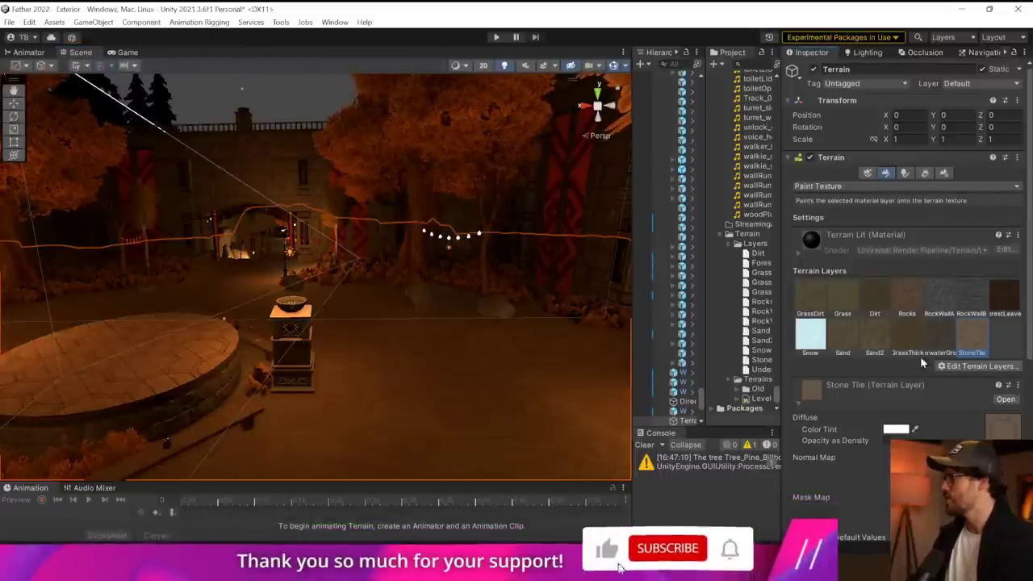
Step: Select the arch of the castle wall and locate the Base Map texture of its Mat_Ornamented Stone Wall material
{"action": "left_click", "coordinate": [271, 185]}
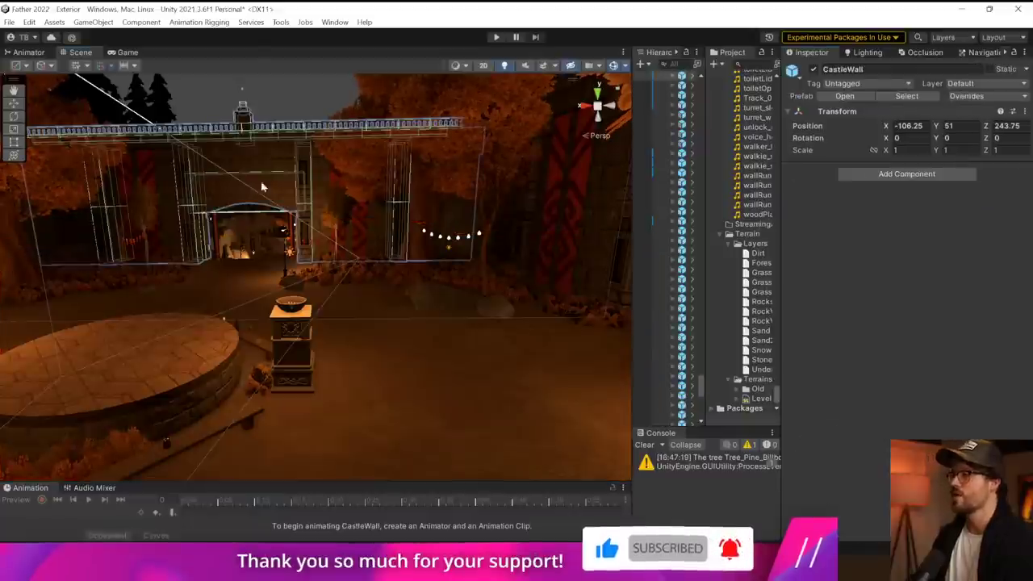
{"action": "left_click", "coordinate": [272, 186]}
{"action": "left_click", "coordinate": [800, 261]}
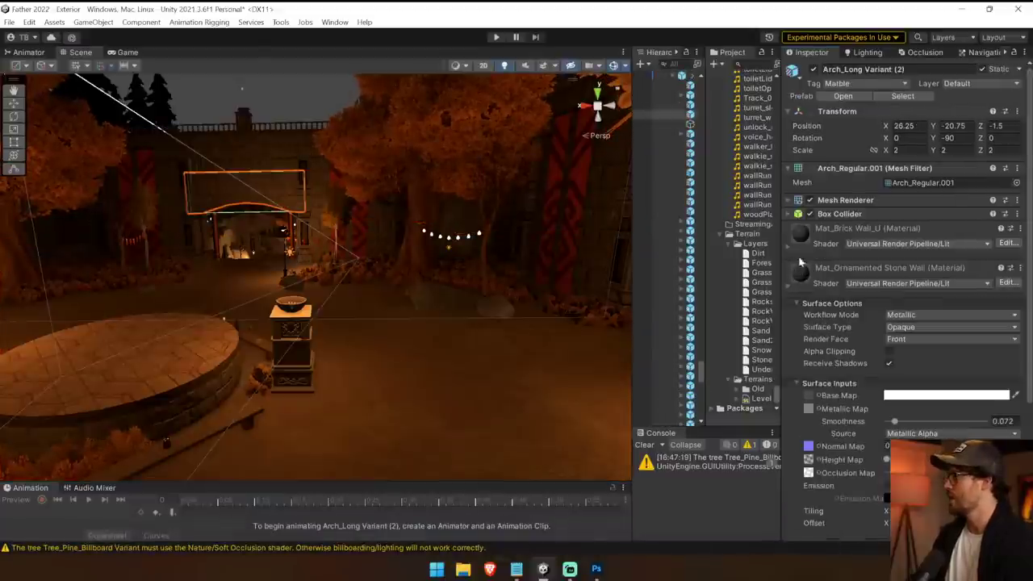
{"action": "left_click", "coordinate": [807, 396]}
Step: Widen the Hierarchy and Project lists and check the OrnamentedStoneWall albedo and AO textures
{"action": "left_click_drag", "start_coordinate": [703, 171], "coordinate": [692, 167]}
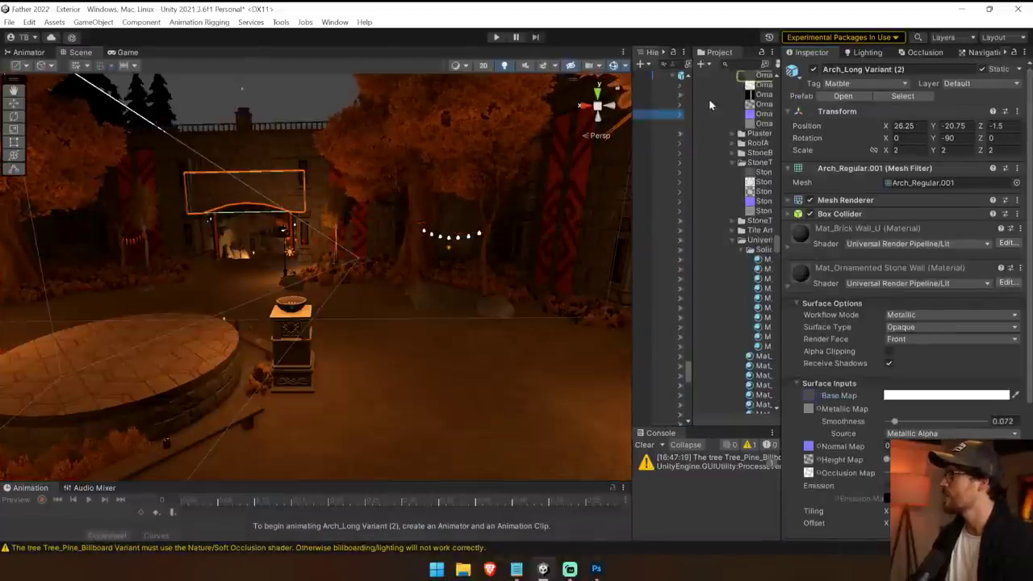
{"action": "scroll", "coordinate": [711, 103], "scroll_direction": "up", "scroll_amount": 2}
{"action": "left_click_drag", "start_coordinate": [779, 120], "coordinate": [913, 124]}
{"action": "left_click", "coordinate": [850, 151]}
{"action": "left_click", "coordinate": [850, 150]}
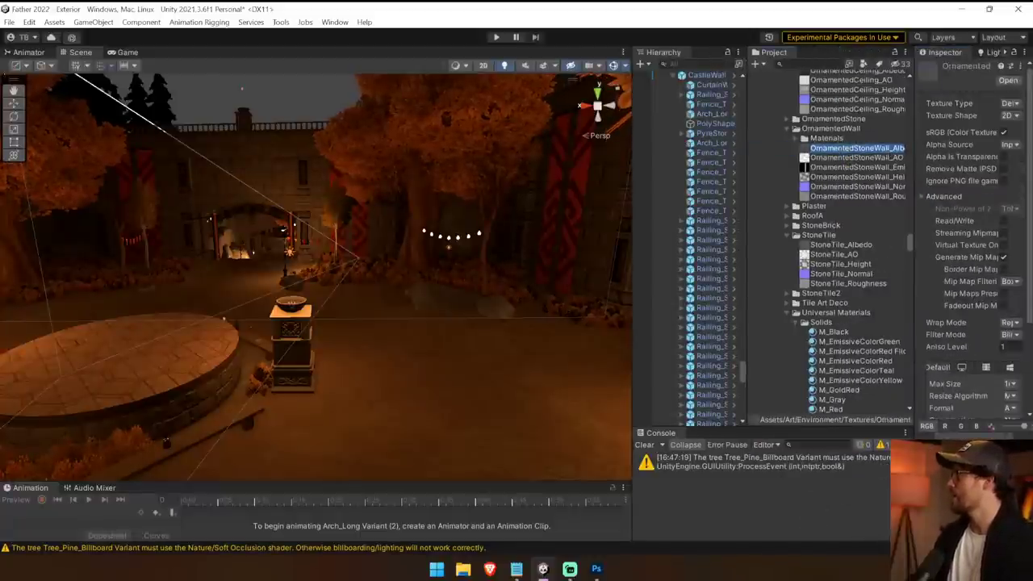
{"action": "left_click", "coordinate": [836, 158]}
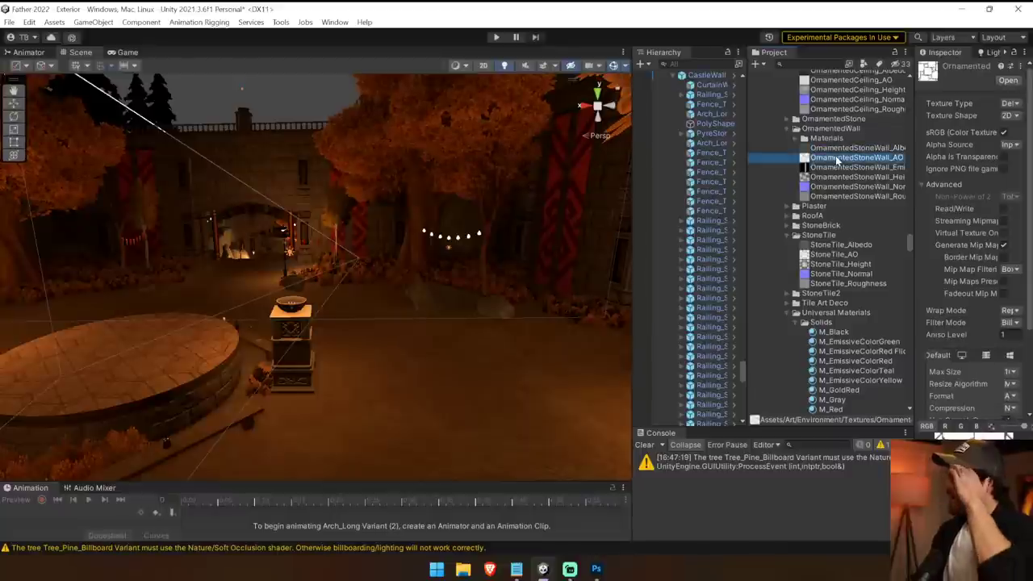
Step: Duplicate the OrnamentedWall texture folder and rename the copy PaverPath
{"action": "left_click", "coordinate": [811, 131]}
{"action": "left_click", "coordinate": [785, 129]}
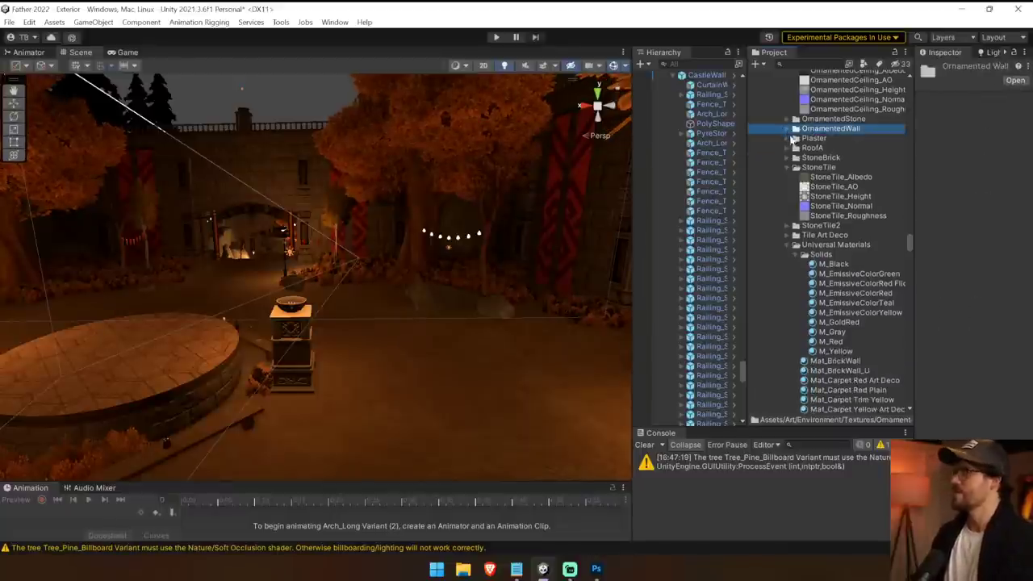
{"action": "key", "text": "ctrl+d"}
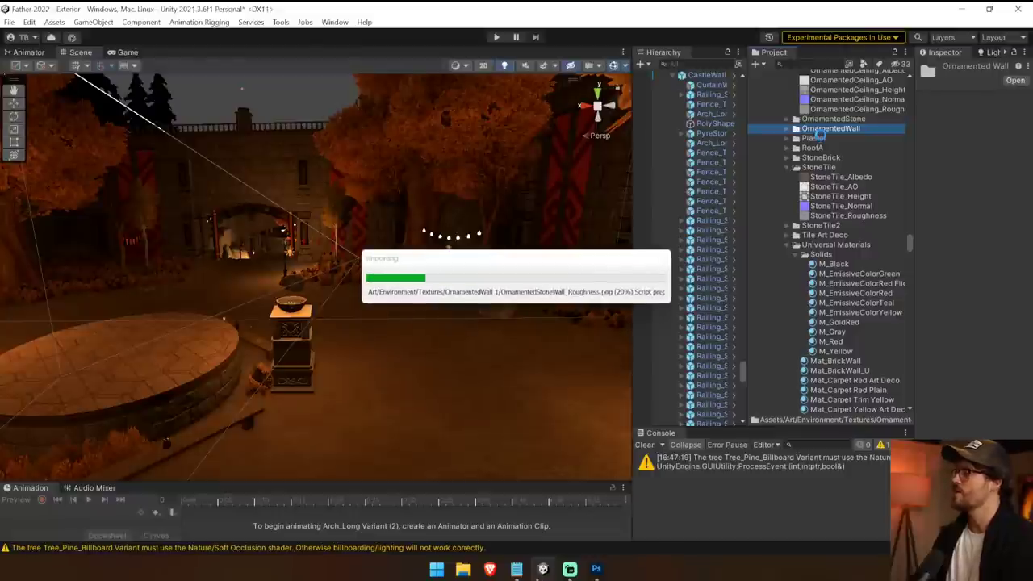
{"action": "key", "text": "F2"}
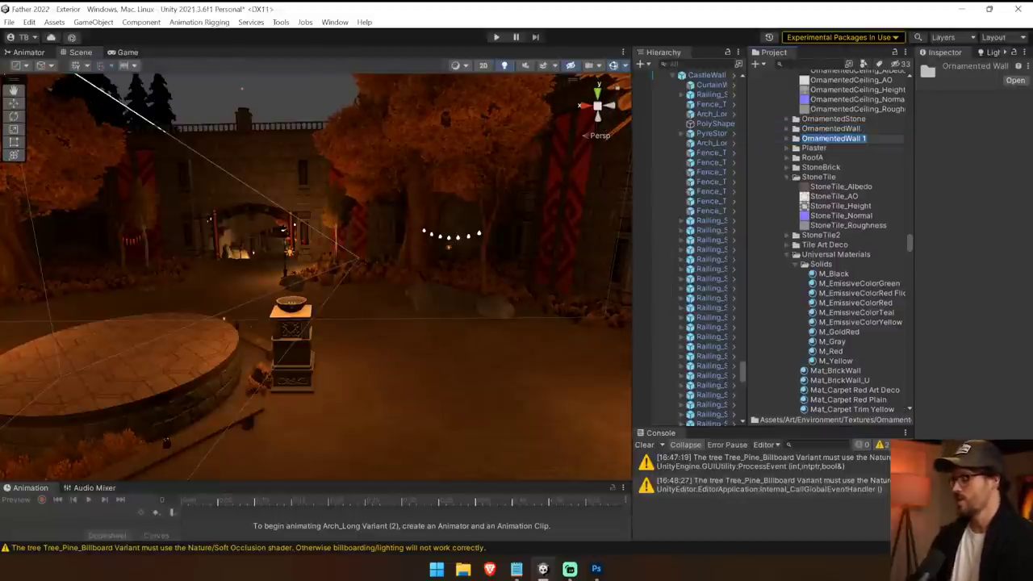
{"action": "type", "text": "PaverPath"}
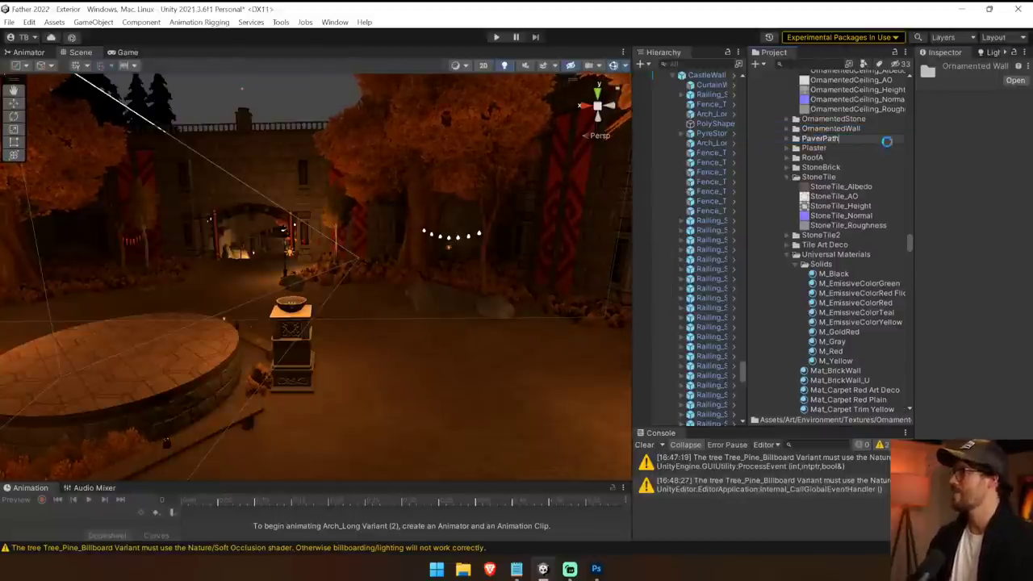
{"action": "key", "text": "Return"}
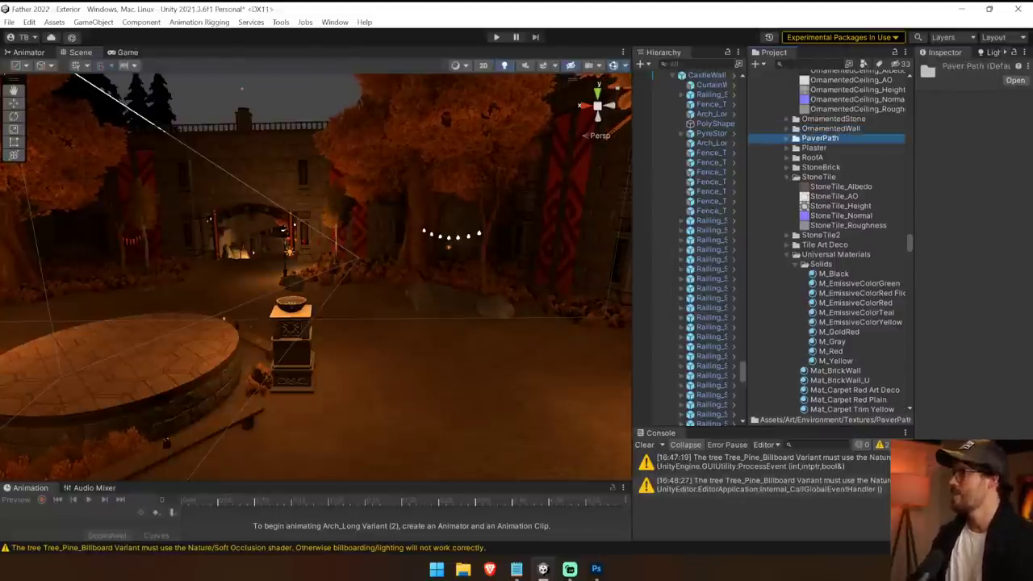
Step: Rename the OrnamentedStoneWall albedo texture in the PaverPath folder as PaverPath_Albedo
{"action": "left_click", "coordinate": [787, 139]}
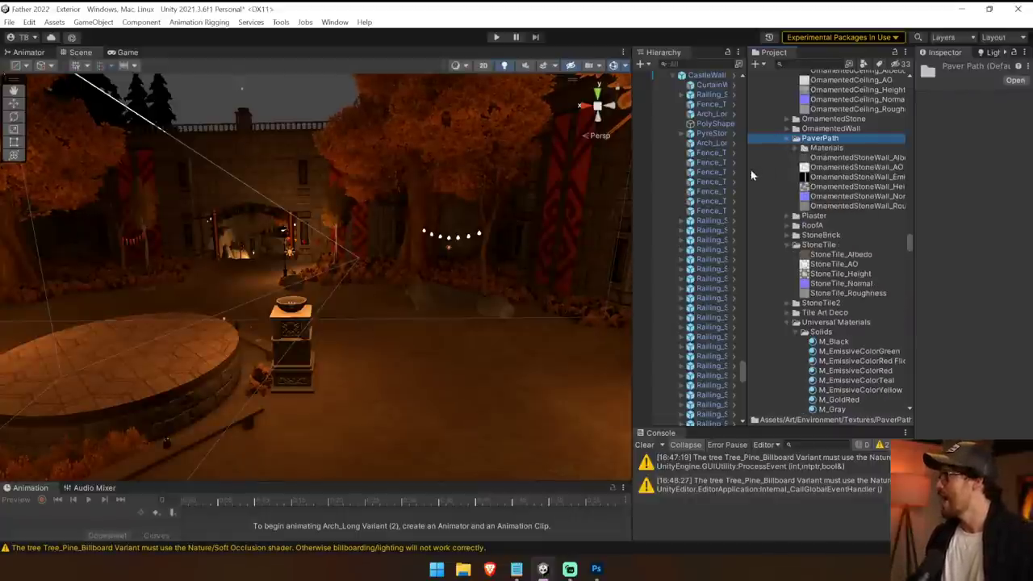
{"action": "left_click", "coordinate": [834, 158]}
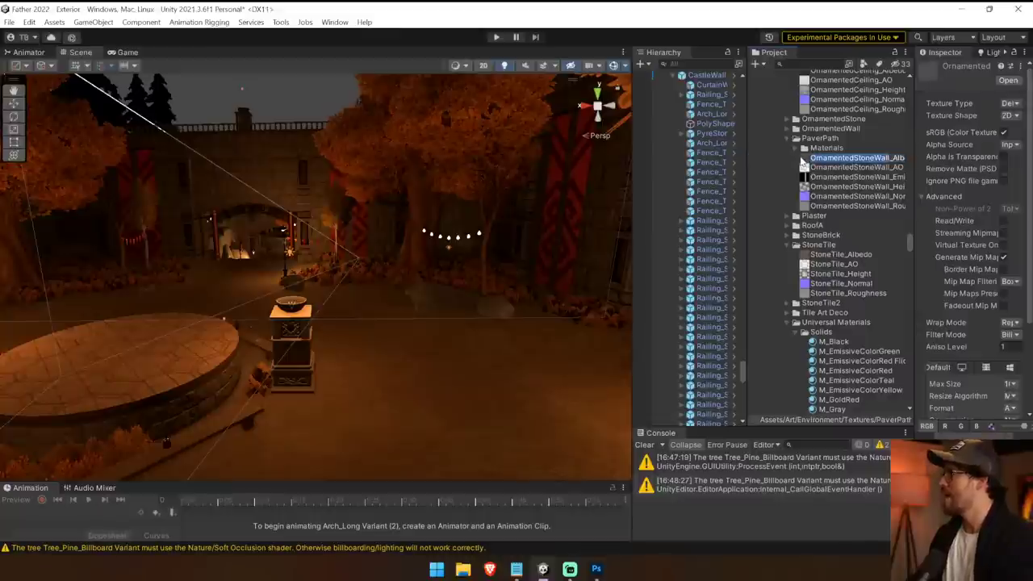
{"action": "key", "text": "BackSpace"}
{"action": "type", "text": "Pav"}
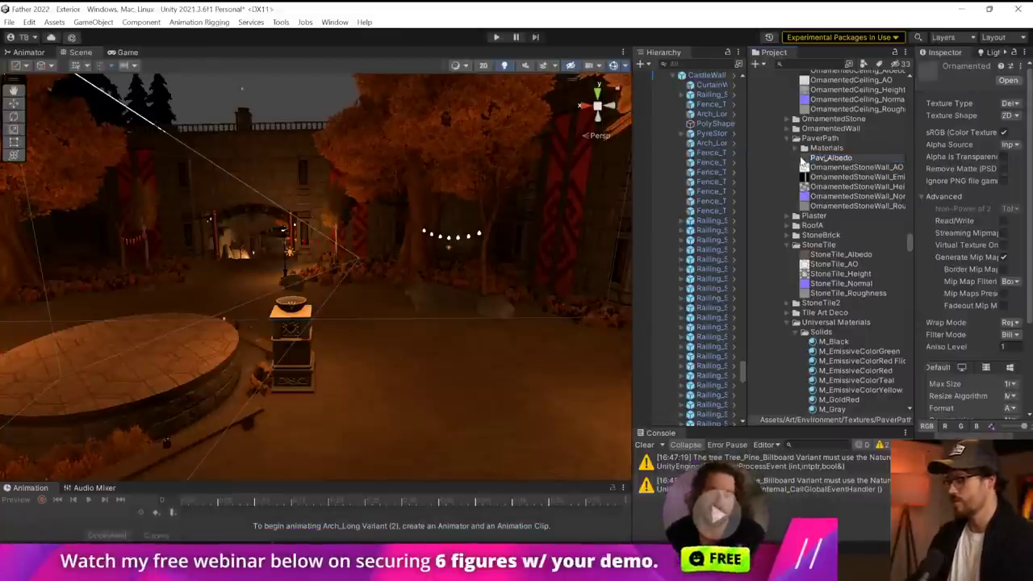
{"action": "type", "text": "erPath"}
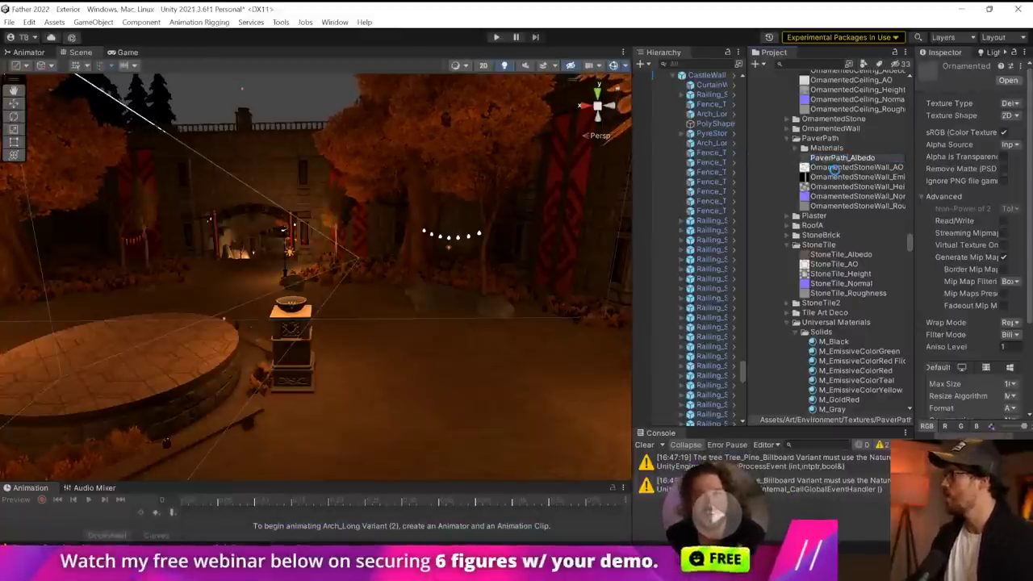
Step: Delete the AO, emission, height and roughness OrnamentedStoneWall textures from the PaverPath folder
{"action": "left_click", "coordinate": [834, 170]}
{"action": "left_click", "coordinate": [834, 159]}
{"action": "left_click", "coordinate": [833, 178], "text": "shift"}
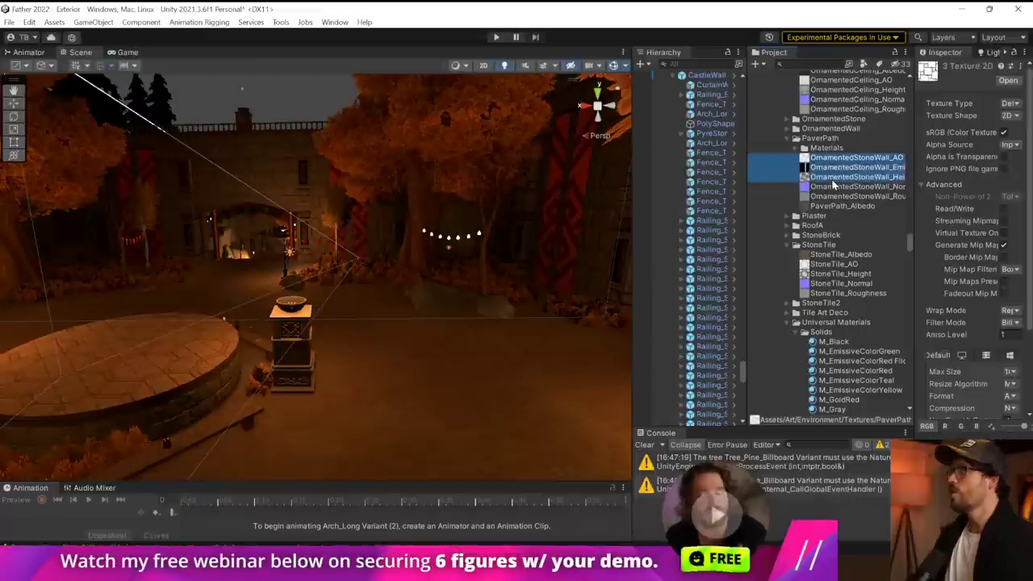
{"action": "key", "text": "Delete"}
{"action": "left_click", "coordinate": [588, 318]}
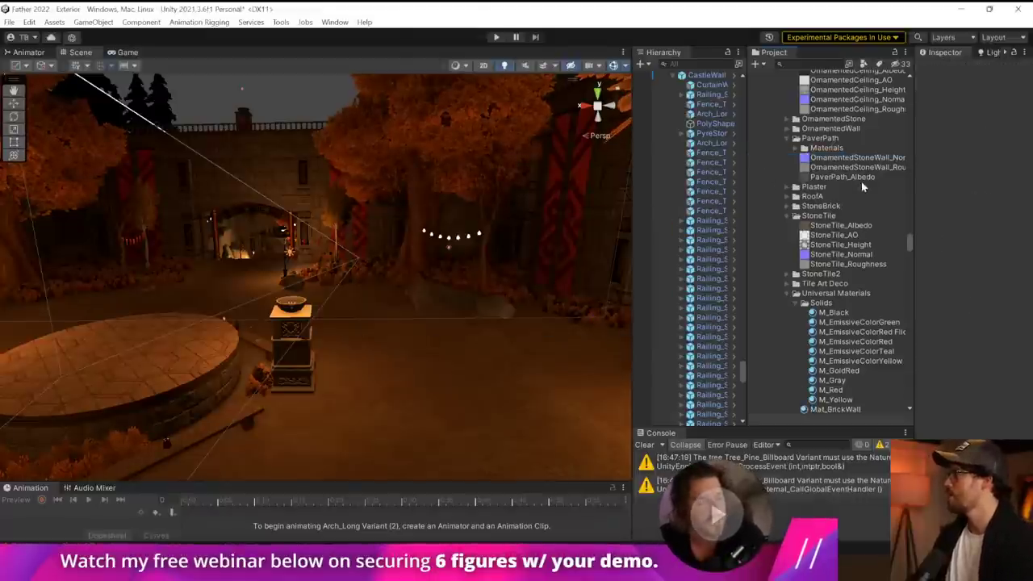
{"action": "left_click", "coordinate": [859, 168]}
{"action": "key", "text": "Delete"}
{"action": "left_click", "coordinate": [592, 306]}
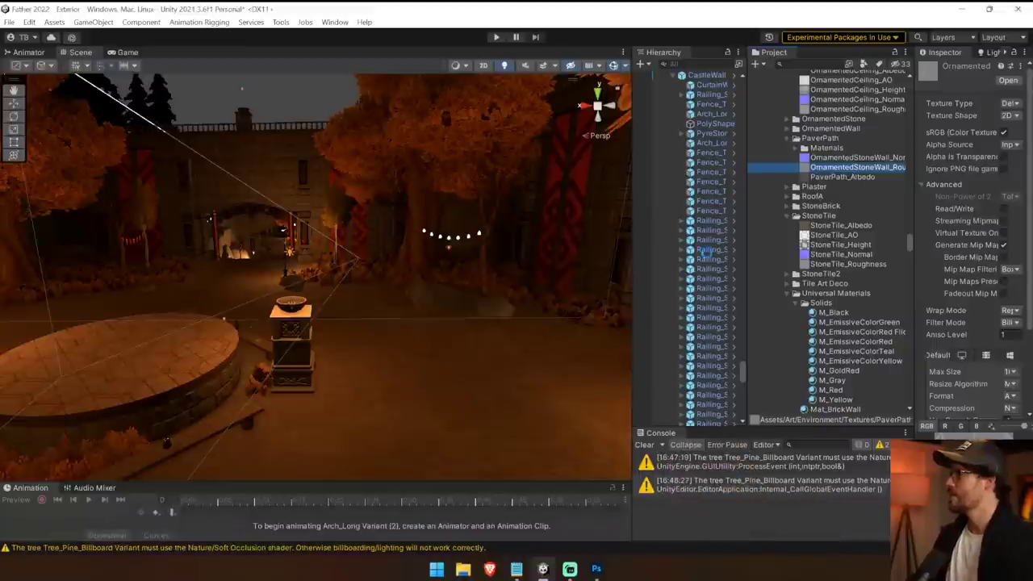
Step: Rename the OrnamentedStoneWall normal texture in the PaverPath folder as PaverPath_Normal
{"action": "left_click", "coordinate": [816, 148]}
{"action": "left_click", "coordinate": [795, 150]}
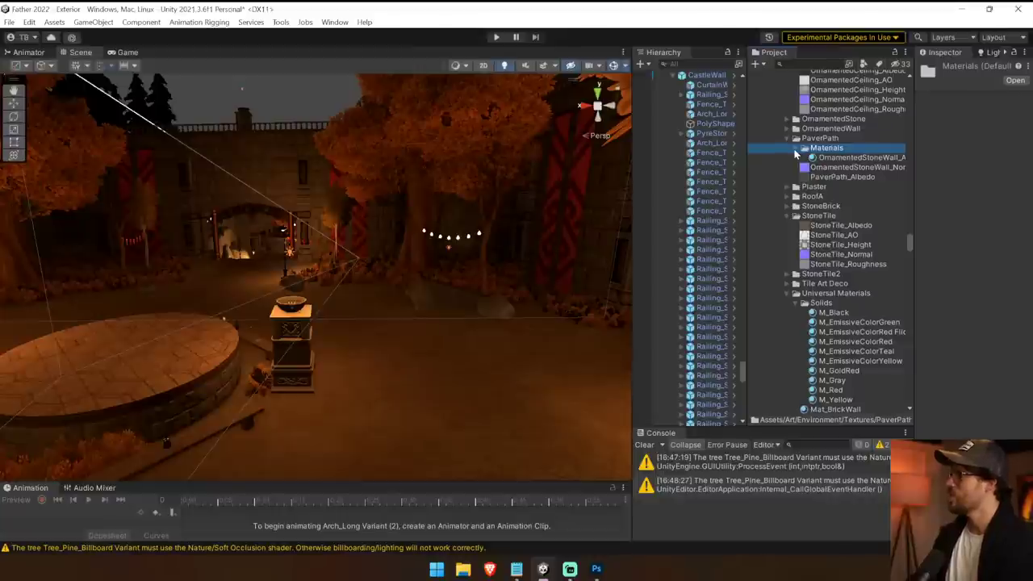
{"action": "left_click", "coordinate": [795, 150]}
{"action": "left_click", "coordinate": [843, 158]}
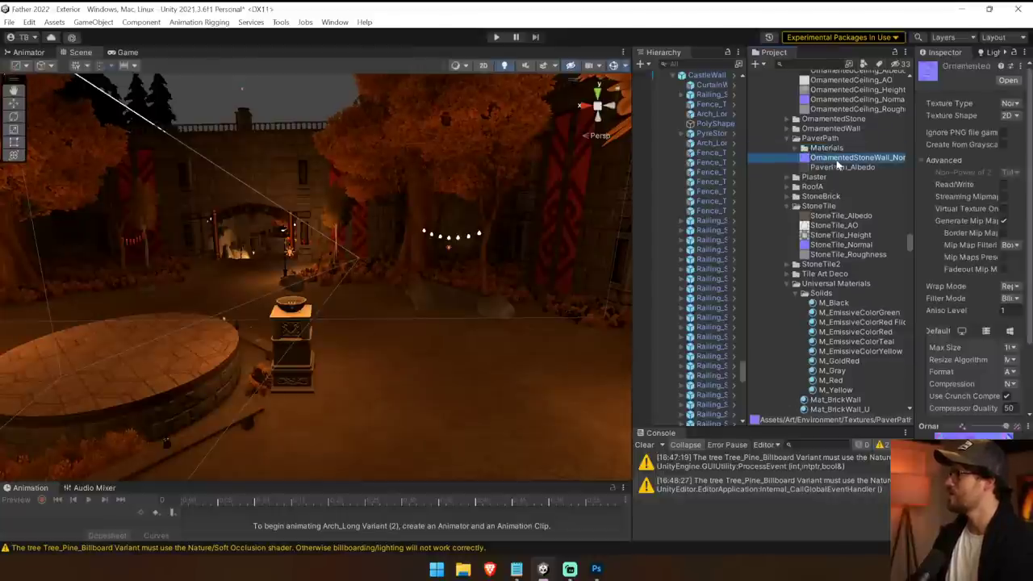
{"action": "key", "text": "F2"}
{"action": "type", "text": "PaverPAth"}
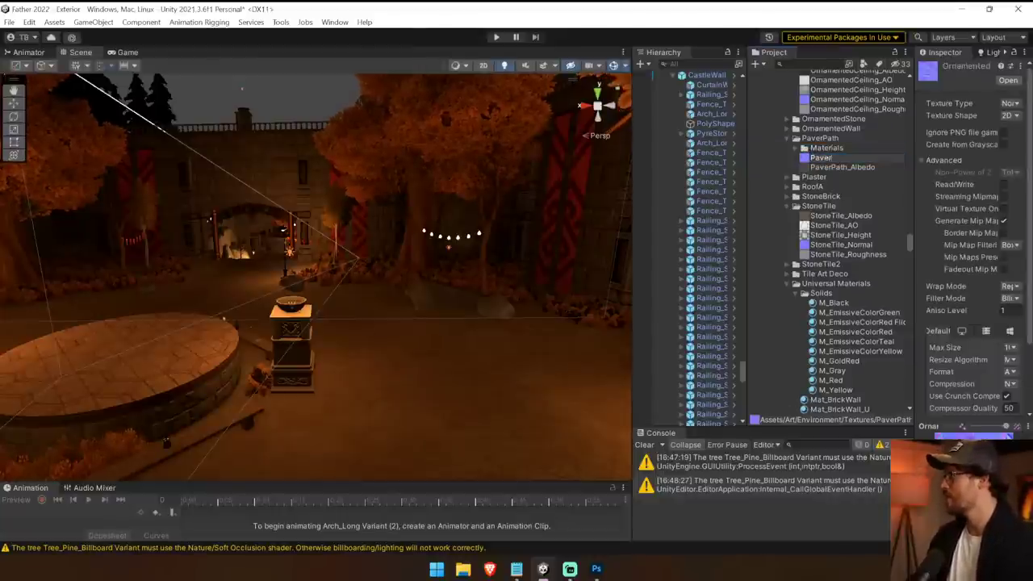
{"action": "key", "text": "BackSpace"}
{"action": "key", "text": "BackSpace"}
{"action": "key", "text": "BackSpace"}
{"action": "type", "text": "ath"}
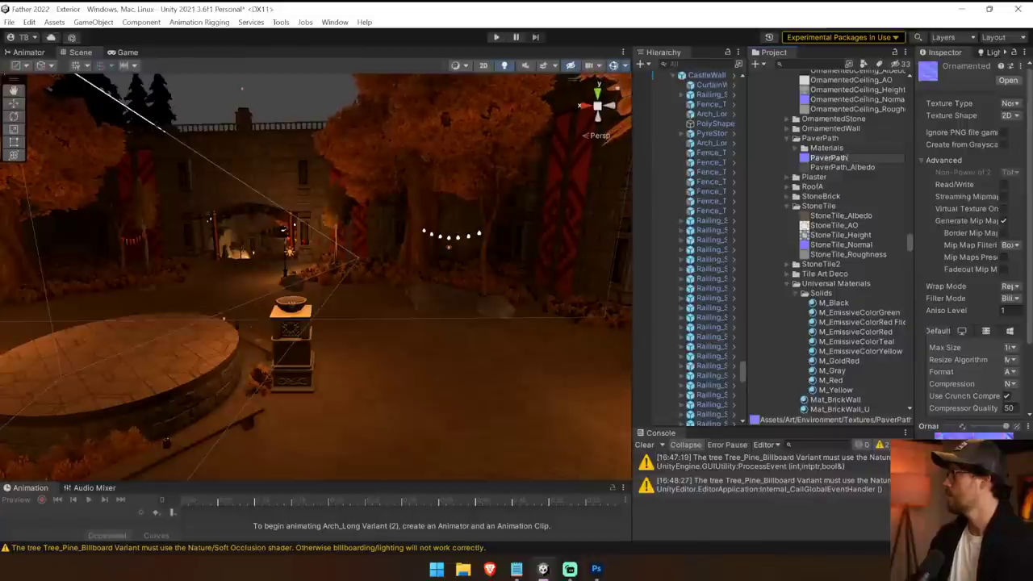
{"action": "type", "text": "_Normal"}
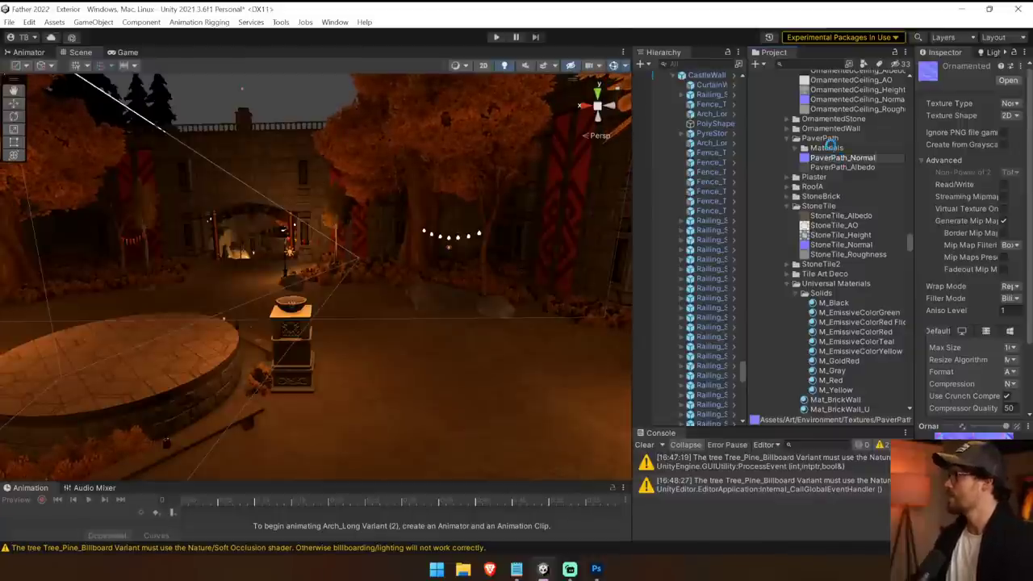
{"action": "key", "text": "Return"}
Step: Delete the OrnamentedStoneWall_Albedo material from the PaverPath folder's Materials subfolder
{"action": "left_click", "coordinate": [795, 150]}
{"action": "left_click", "coordinate": [846, 159]}
{"action": "scroll", "coordinate": [846, 163], "scroll_direction": "up", "scroll_amount": 7}
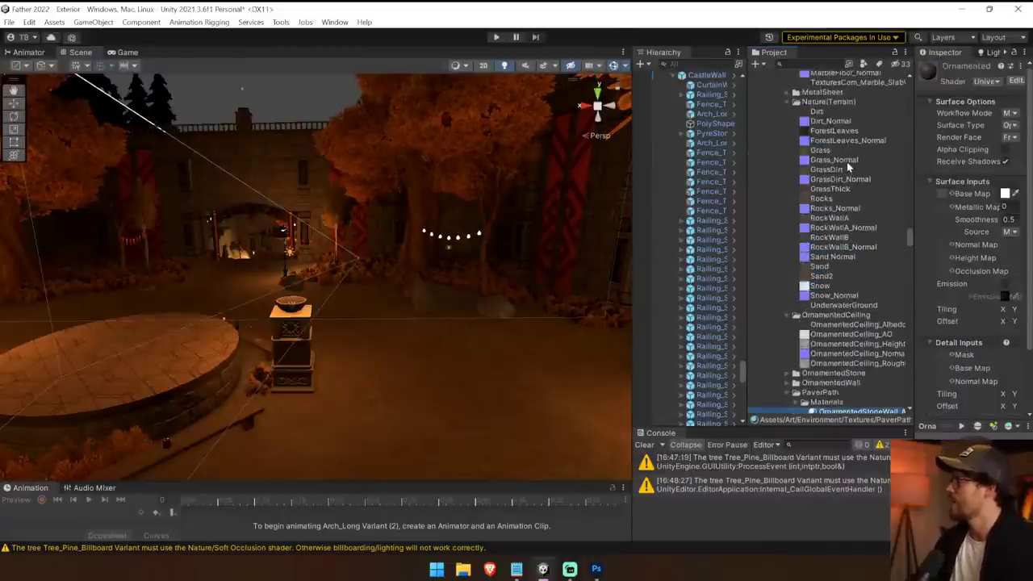
{"action": "scroll", "coordinate": [847, 161], "scroll_direction": "up", "scroll_amount": 5}
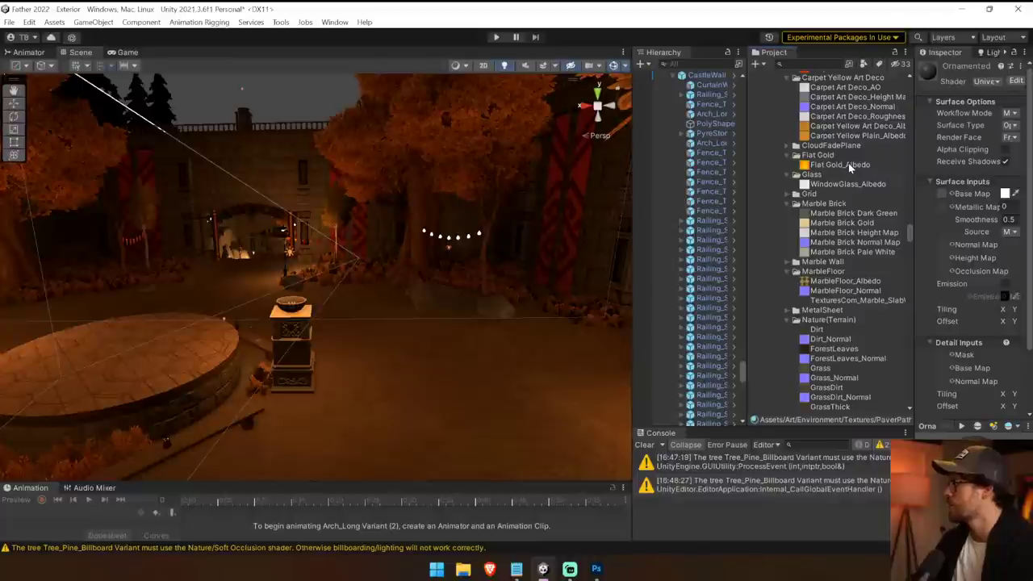
{"action": "scroll", "coordinate": [848, 163], "scroll_direction": "down", "scroll_amount": 10}
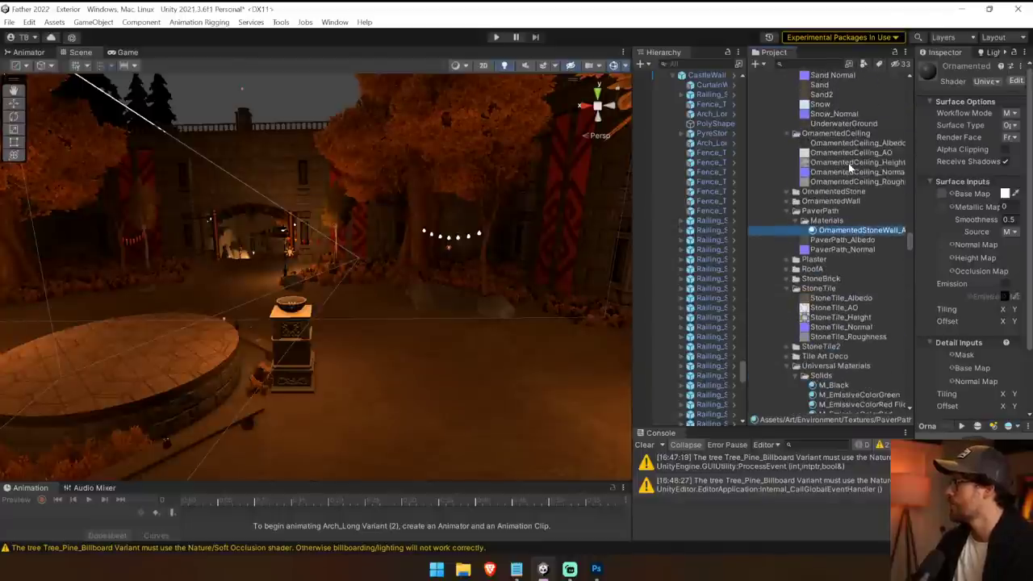
{"action": "scroll", "coordinate": [838, 287], "scroll_direction": "up", "scroll_amount": 3}
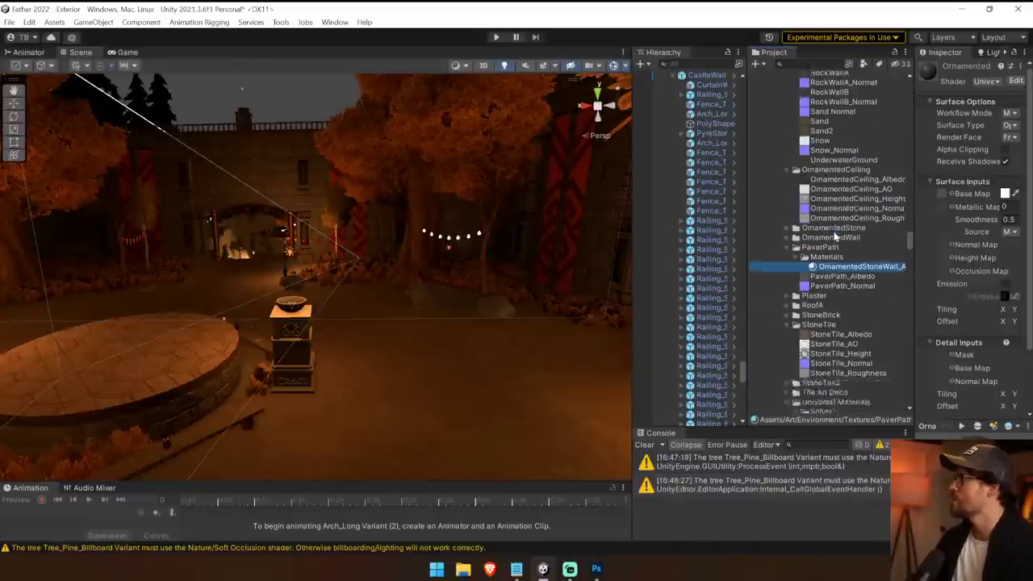
{"action": "left_click", "coordinate": [835, 313]}
{"action": "left_click", "coordinate": [840, 305]}
{"action": "key", "text": "Delete"}
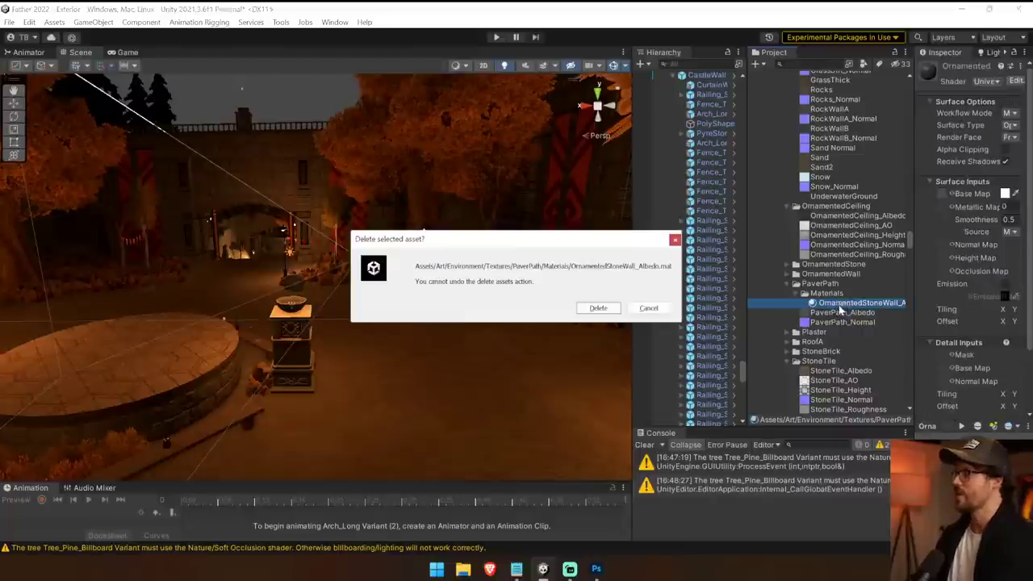
{"action": "left_click", "coordinate": [598, 309]}
Step: Move PaverPath_Albedo and PaverPath_Normal into the Nature(Terrain) texture folder and delete the leftover PaverPath folder
{"action": "left_click", "coordinate": [853, 303]}
{"action": "left_click", "coordinate": [853, 312], "text": "shift"}
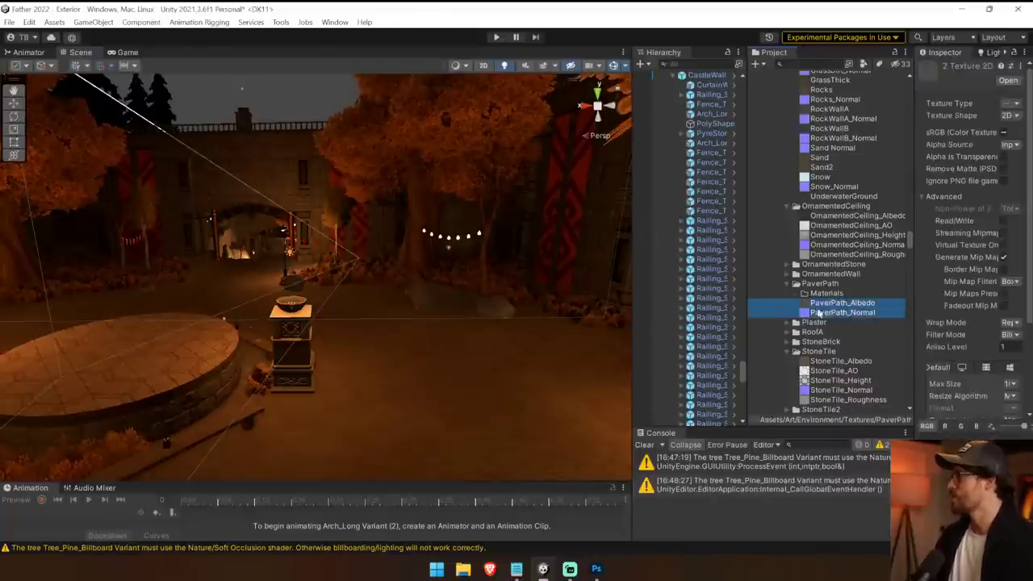
{"action": "left_click_drag", "start_coordinate": [852, 208], "coordinate": [855, 197]}
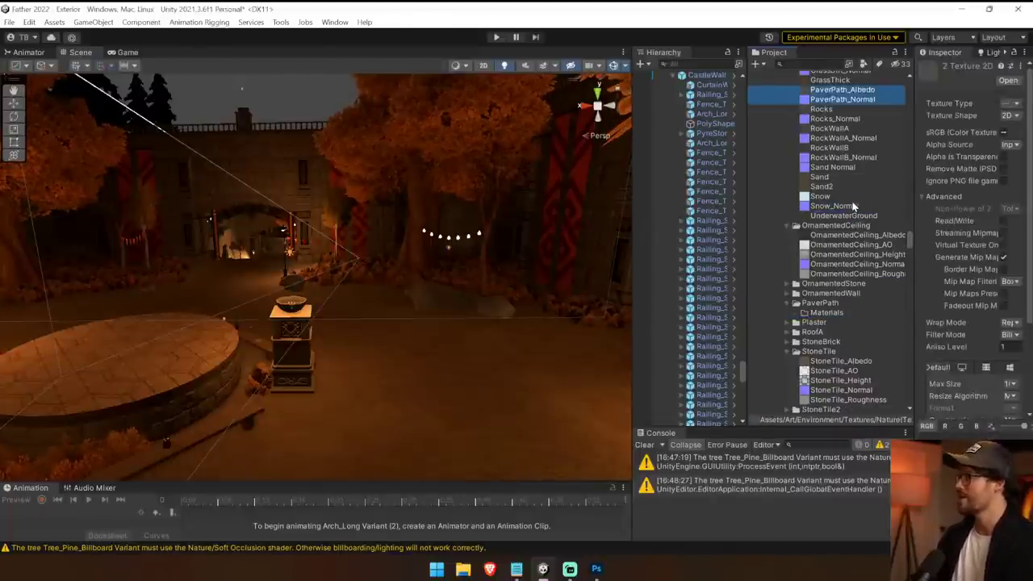
{"action": "left_click", "coordinate": [835, 302]}
{"action": "key", "text": "Delete"}
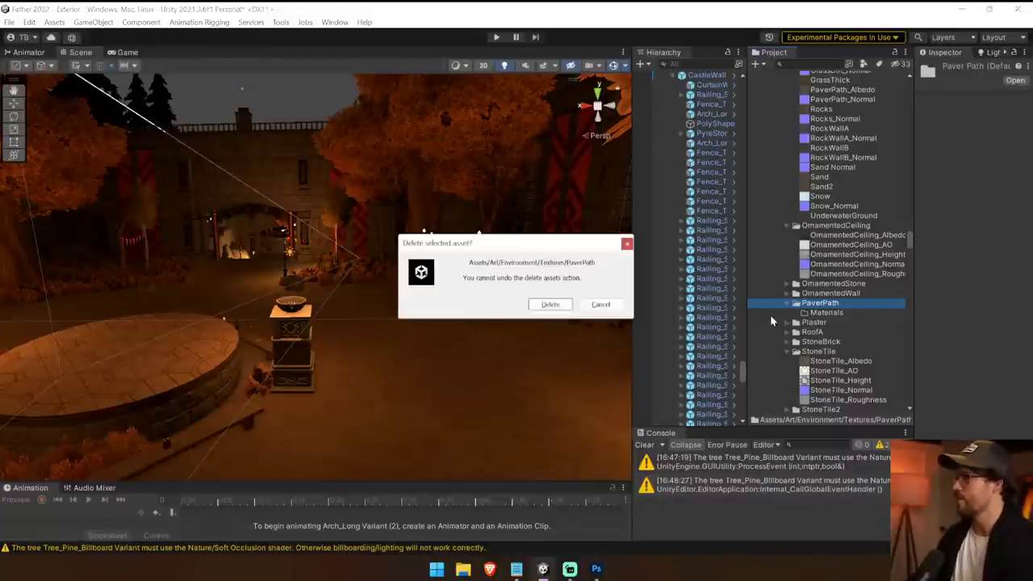
{"action": "left_click", "coordinate": [549, 305]}
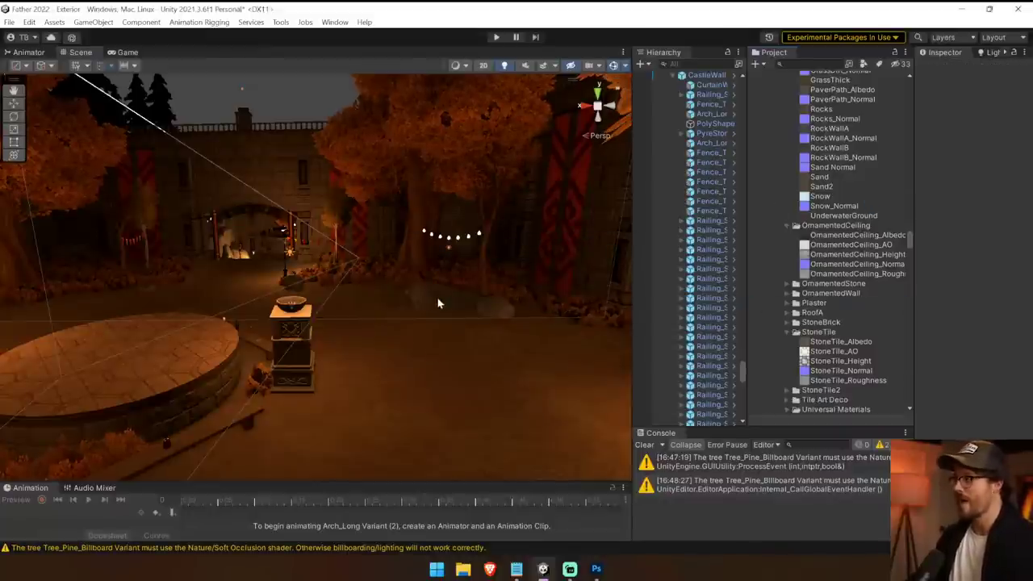
Step: Select the Terrain and check its terrain layers, including the settings of the StoneTile layer
{"action": "left_click", "coordinate": [438, 386]}
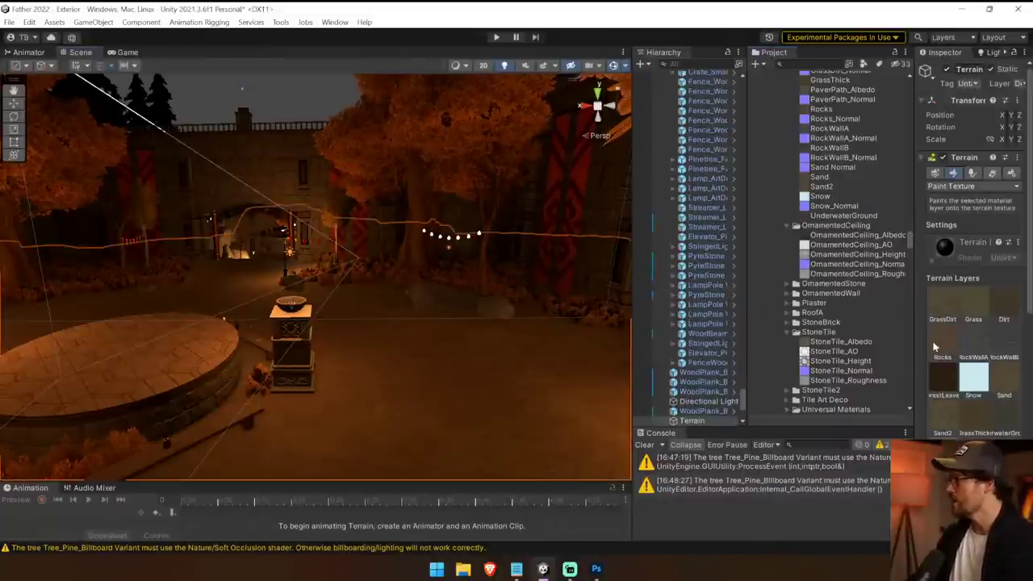
{"action": "left_click_drag", "start_coordinate": [914, 312], "coordinate": [681, 316]}
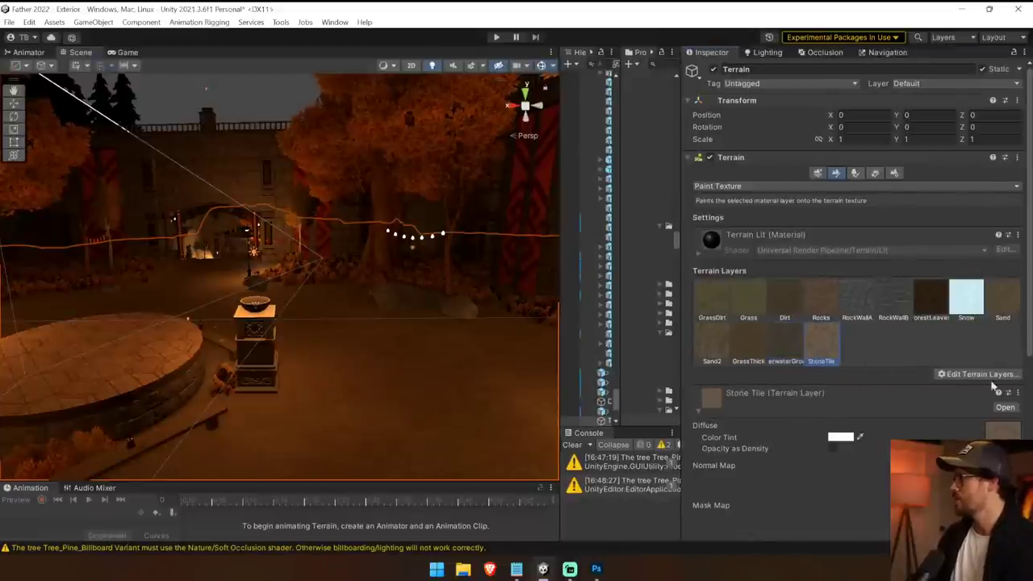
{"action": "scroll", "coordinate": [862, 348], "scroll_direction": "down", "scroll_amount": 2}
{"action": "left_click_drag", "start_coordinate": [676, 339], "coordinate": [845, 197]}
Step: Collapse the expanded asset folders and rename the StoneTile layer in Terrain/Layers as PaverPath
{"action": "scroll", "coordinate": [763, 161], "scroll_direction": "up", "scroll_amount": 15}
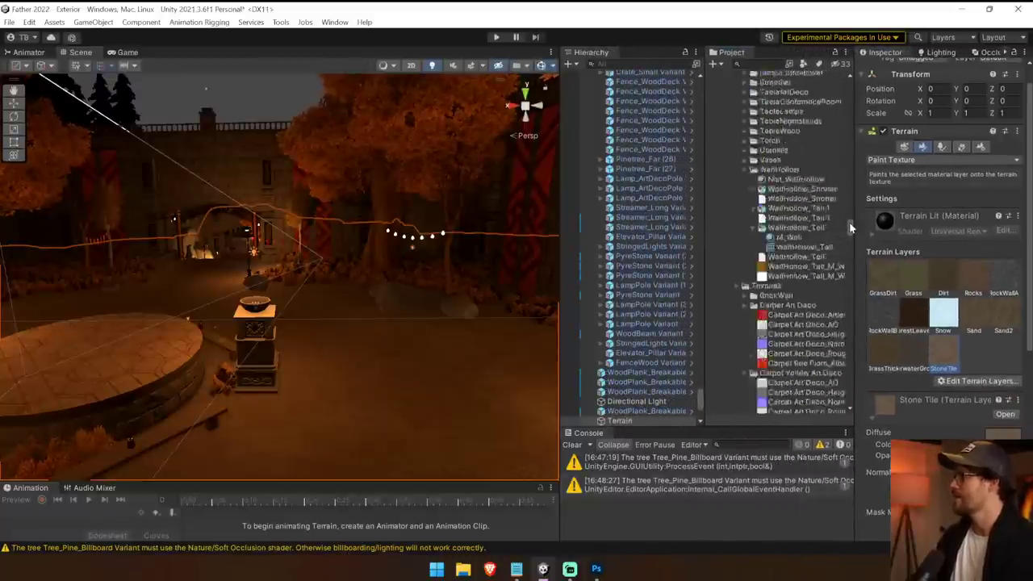
{"action": "left_click", "coordinate": [719, 184]}
{"action": "left_click", "coordinate": [719, 97]}
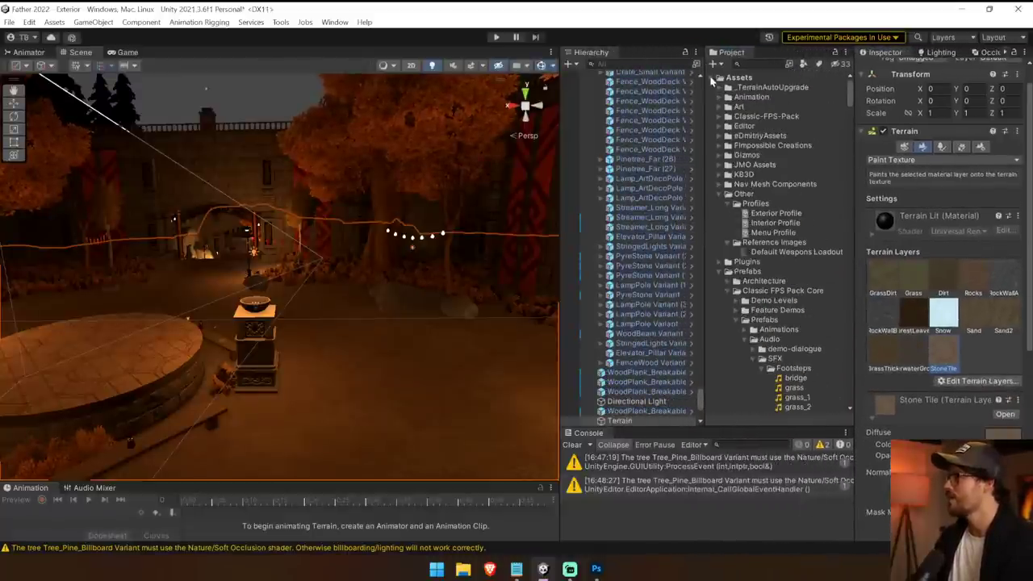
{"action": "left_click", "coordinate": [710, 78]}
{"action": "left_click", "coordinate": [710, 77]}
{"action": "left_click", "coordinate": [720, 194]}
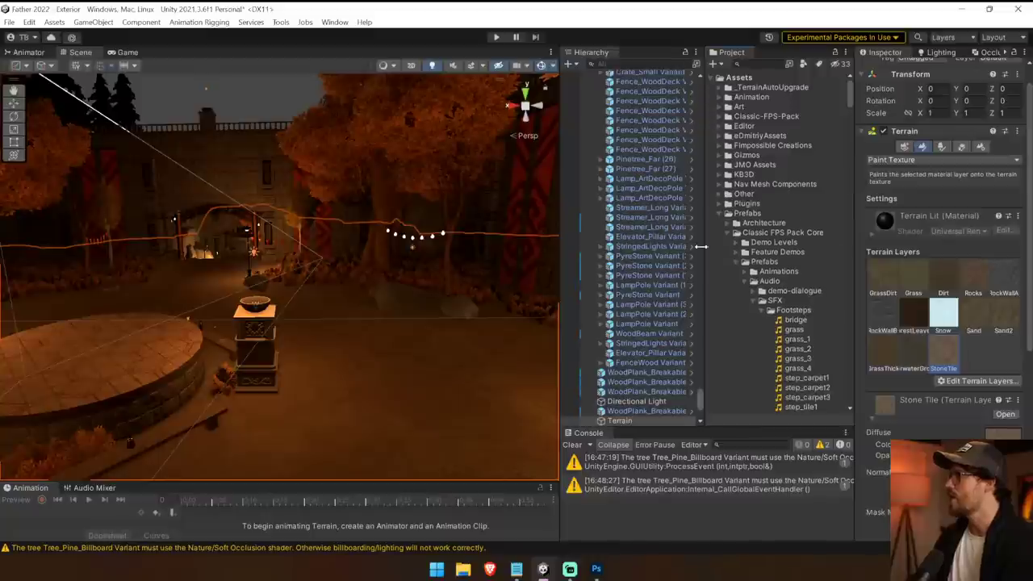
{"action": "left_click", "coordinate": [718, 214]}
{"action": "left_click", "coordinate": [721, 243]}
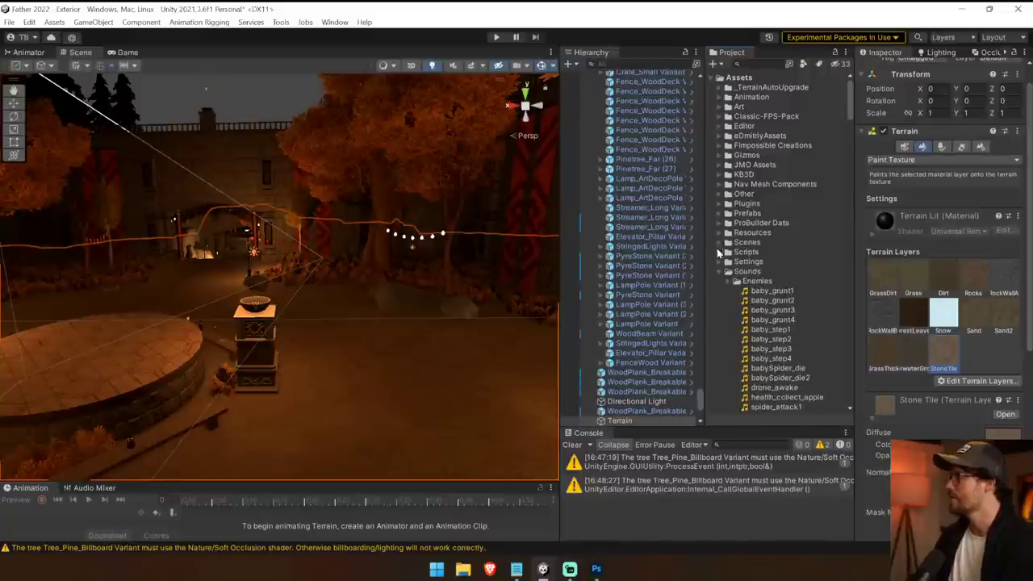
{"action": "left_click", "coordinate": [720, 273]}
{"action": "scroll", "coordinate": [790, 287], "scroll_direction": "down", "scroll_amount": 2}
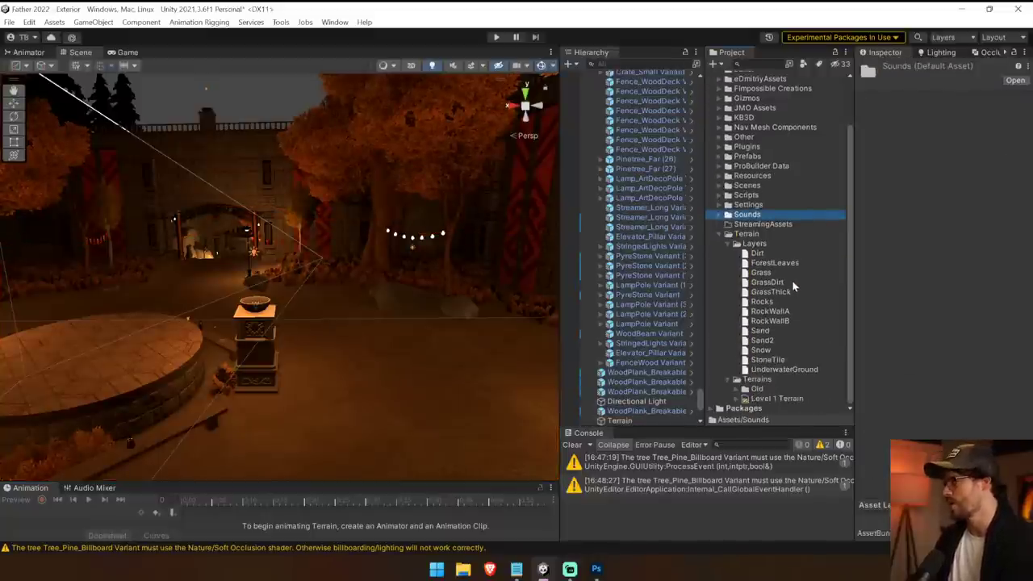
{"action": "left_click", "coordinate": [775, 360]}
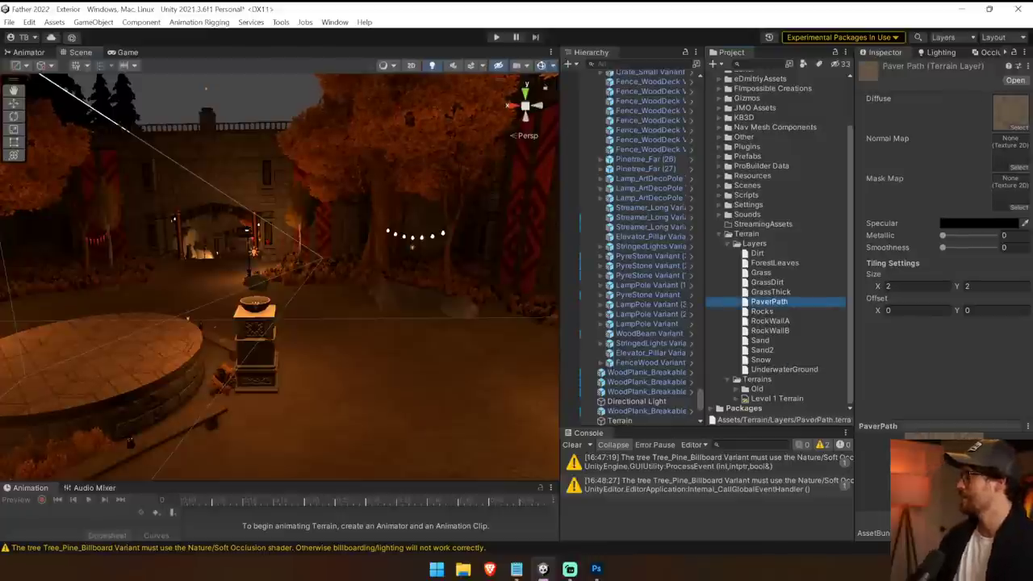
Step: Assign PaverPath_Albedo as the diffuse texture and PaverPath_Normal as the normal map of the PaverPath terrain layer
{"action": "left_click_drag", "start_coordinate": [854, 138], "coordinate": [848, 112]}
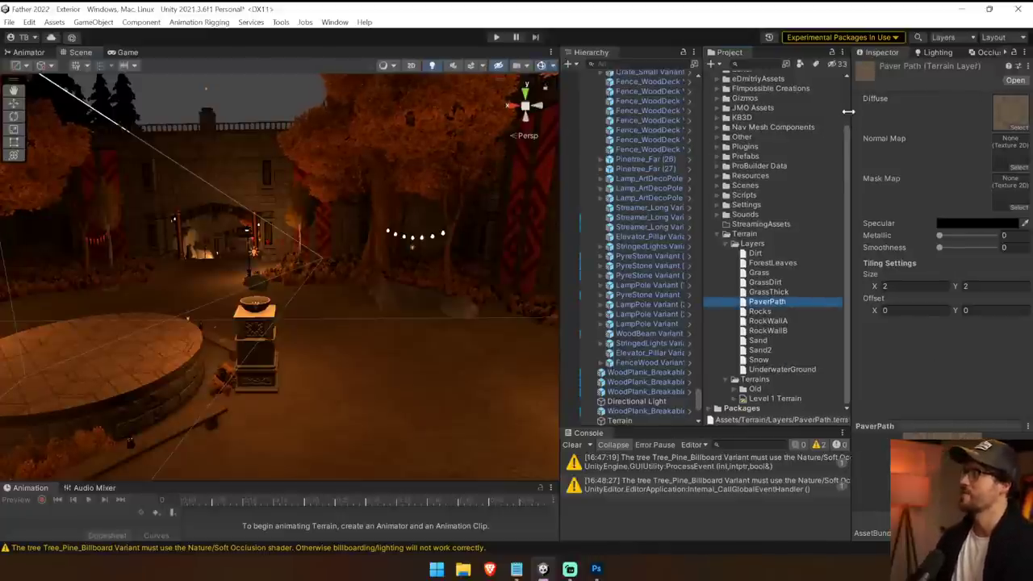
{"action": "left_click", "coordinate": [1000, 127]}
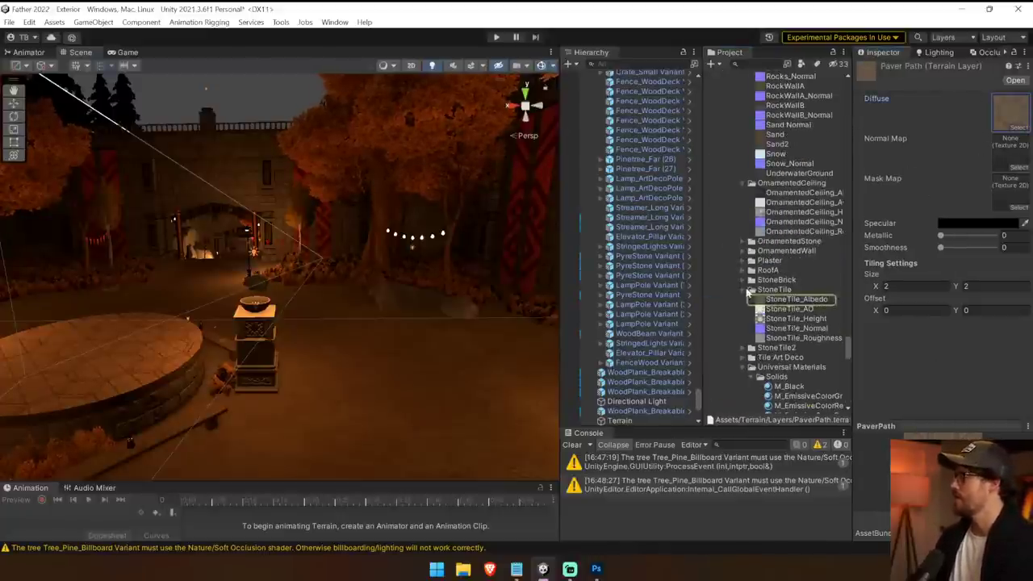
{"action": "scroll", "coordinate": [781, 245], "scroll_direction": "up", "scroll_amount": 4}
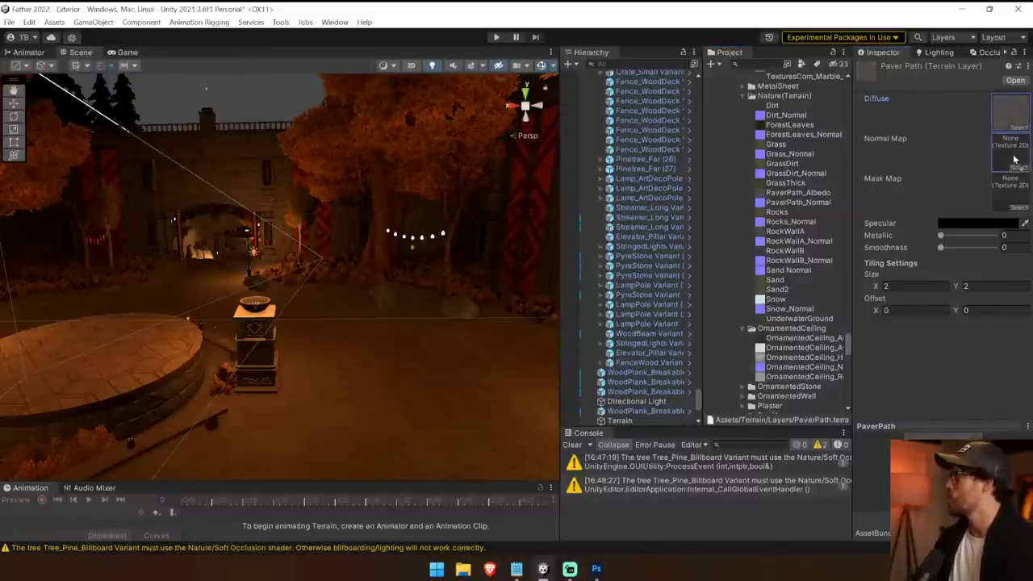
{"action": "left_click_drag", "start_coordinate": [1014, 160], "coordinate": [1015, 160]}
Step: Select the Terrain and paint PaverPath patches on the open ground between the round stone platform and the lamp pole
{"action": "right_click_drag", "start_coordinate": [481, 215], "coordinate": [454, 338]}
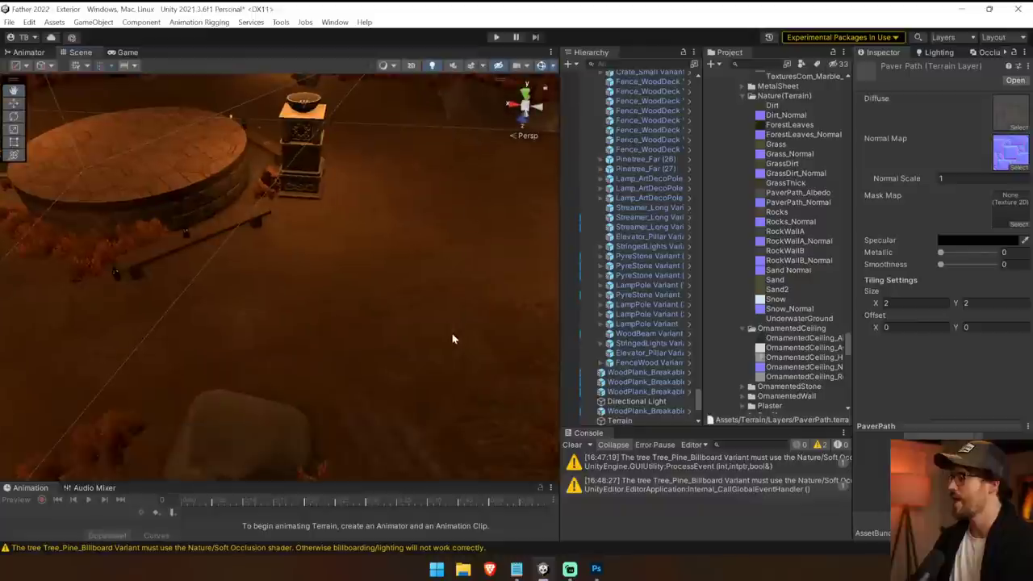
{"action": "left_click", "coordinate": [454, 339]}
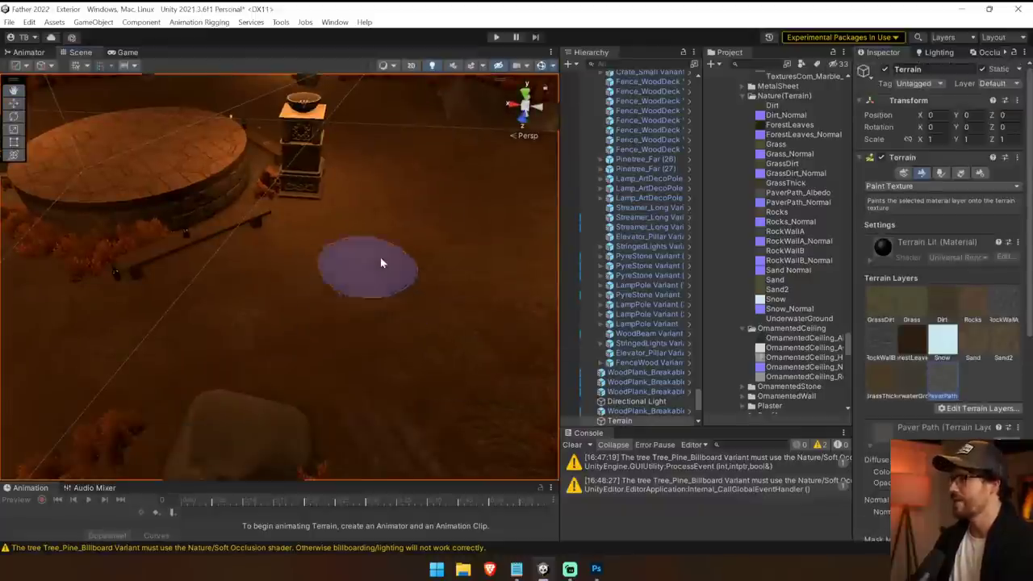
{"action": "middle_click_drag", "start_coordinate": [426, 210], "coordinate": [409, 385]}
{"action": "right_click_drag", "start_coordinate": [482, 278], "coordinate": [506, 344]}
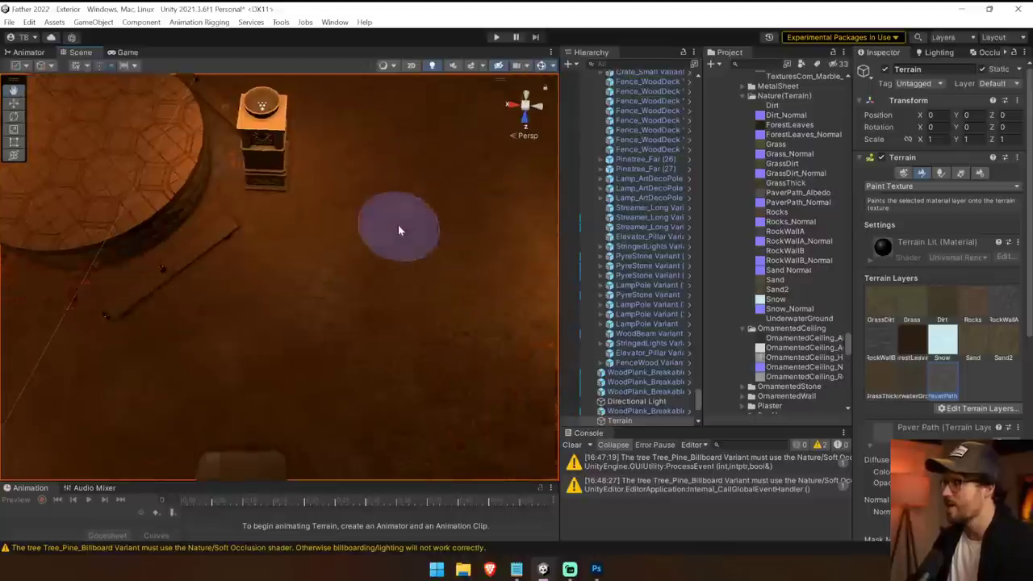
{"action": "mouse_move", "coordinate": [387, 270]}
{"action": "right_mouse_down"}
{"action": "mouse_move", "coordinate": [405, 173]}
{"action": "mouse_move", "coordinate": [504, 137]}
{"action": "right_mouse_up"}
{"action": "scroll", "coordinate": [331, 238], "scroll_direction": "up", "scroll_amount": 1}
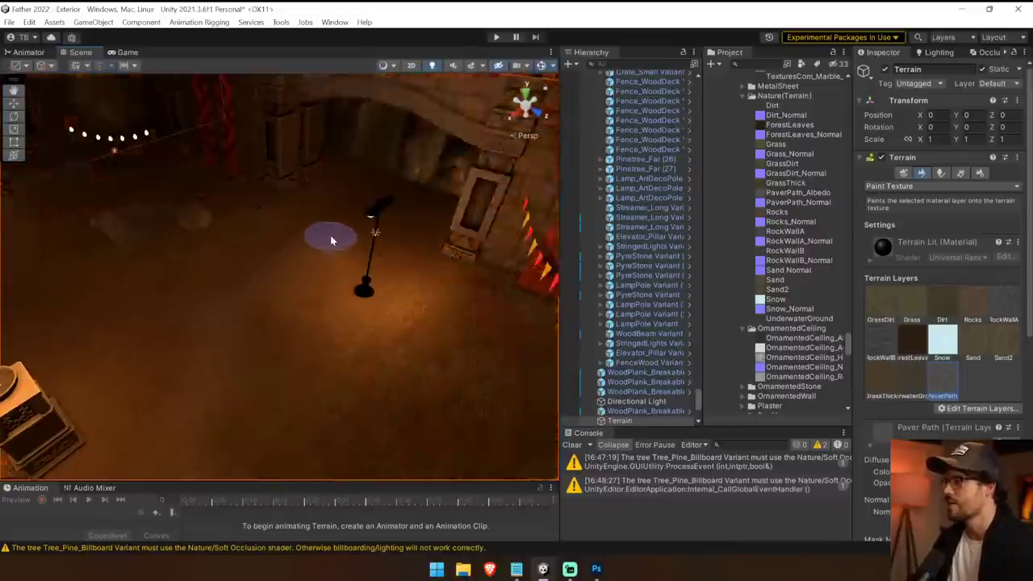
{"action": "scroll", "coordinate": [329, 240], "scroll_direction": "down", "scroll_amount": 1}
{"action": "mouse_move", "coordinate": [222, 331]}
{"action": "right_mouse_down"}
{"action": "mouse_move", "coordinate": [201, 349]}
{"action": "mouse_move", "coordinate": [379, 75]}
{"action": "mouse_move", "coordinate": [401, 300]}
{"action": "mouse_move", "coordinate": [375, 196]}
{"action": "mouse_move", "coordinate": [363, 209]}
{"action": "mouse_move", "coordinate": [524, 416]}
{"action": "mouse_move", "coordinate": [667, 431]}
{"action": "mouse_move", "coordinate": [759, 391]}
{"action": "right_mouse_up"}
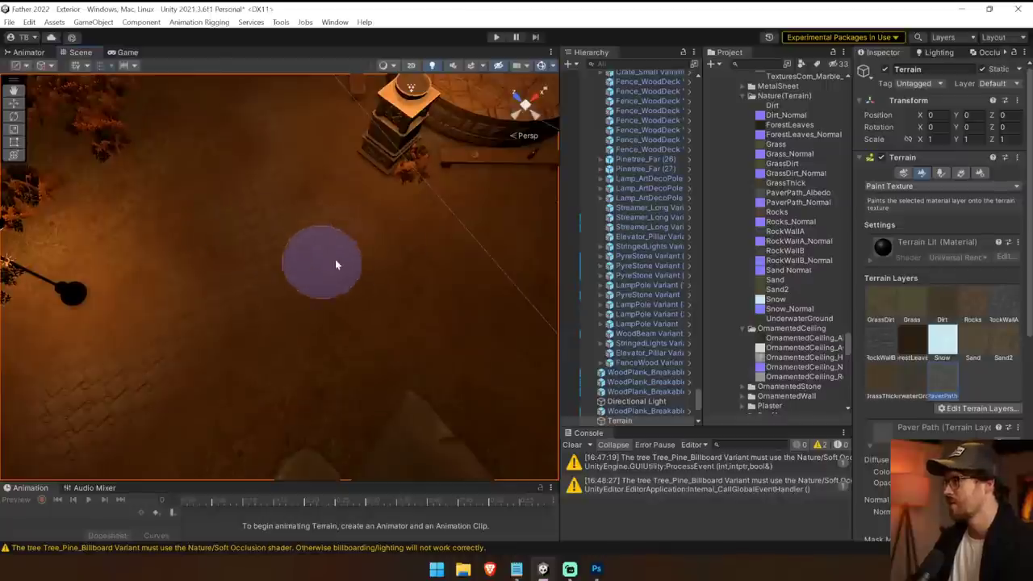
Step: Paint further PaverPath patches on the ground around the fire-bowl pedestal next to the round platform
{"action": "right_click_drag", "start_coordinate": [337, 264], "coordinate": [515, 243]}
{"action": "right_click_drag", "start_coordinate": [413, 210], "coordinate": [521, 102]}
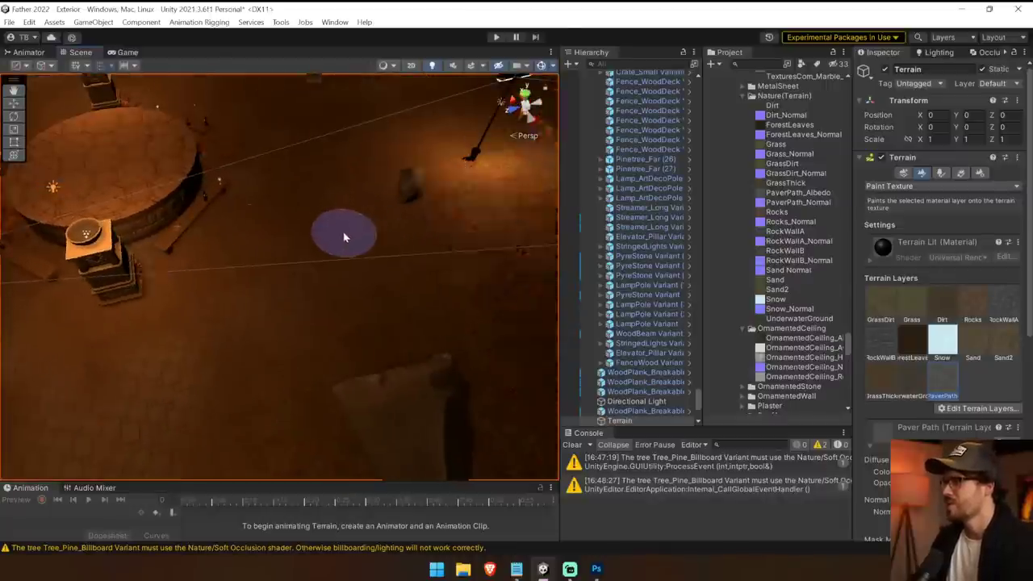
{"action": "mouse_move", "coordinate": [343, 237]}
{"action": "right_mouse_down"}
{"action": "mouse_move", "coordinate": [293, 126]}
{"action": "mouse_move", "coordinate": [263, 299]}
{"action": "right_mouse_up"}
{"action": "mouse_move", "coordinate": [363, 257]}
{"action": "right_mouse_down"}
{"action": "mouse_move", "coordinate": [293, 320]}
{"action": "mouse_move", "coordinate": [323, 230]}
{"action": "mouse_move", "coordinate": [669, 403]}
{"action": "mouse_move", "coordinate": [621, 379]}
{"action": "right_mouse_up"}
{"action": "mouse_move", "coordinate": [360, 342]}
{"action": "right_mouse_down"}
{"action": "mouse_move", "coordinate": [287, 285]}
{"action": "mouse_move", "coordinate": [447, 283]}
{"action": "mouse_move", "coordinate": [314, 341]}
{"action": "mouse_move", "coordinate": [299, 312]}
{"action": "mouse_move", "coordinate": [369, 281]}
{"action": "mouse_move", "coordinate": [440, 348]}
{"action": "right_mouse_up"}
{"action": "right_click_drag", "start_coordinate": [352, 339], "coordinate": [302, 317]}
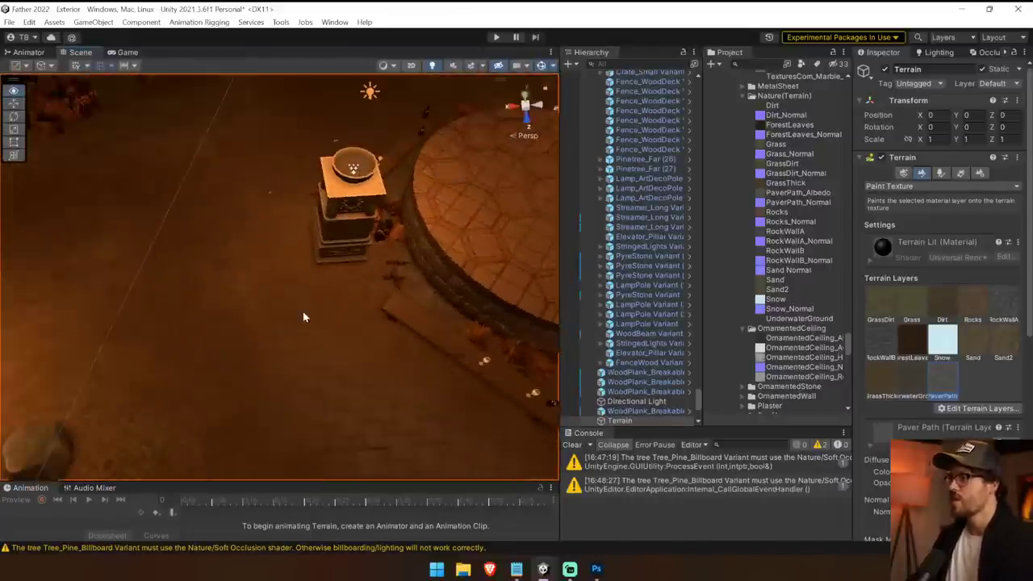
{"action": "mouse_move", "coordinate": [244, 221]}
{"action": "right_mouse_down"}
{"action": "mouse_move", "coordinate": [159, 281]}
{"action": "mouse_move", "coordinate": [216, 304]}
{"action": "mouse_move", "coordinate": [369, 266]}
{"action": "mouse_move", "coordinate": [380, 288]}
{"action": "mouse_move", "coordinate": [489, 311]}
{"action": "mouse_move", "coordinate": [506, 280]}
{"action": "mouse_move", "coordinate": [839, 345]}
{"action": "right_mouse_up"}
{"action": "mouse_move", "coordinate": [388, 312]}
{"action": "right_mouse_down"}
{"action": "mouse_move", "coordinate": [298, 272]}
{"action": "mouse_move", "coordinate": [412, 266]}
{"action": "mouse_move", "coordinate": [421, 295]}
{"action": "right_mouse_up"}
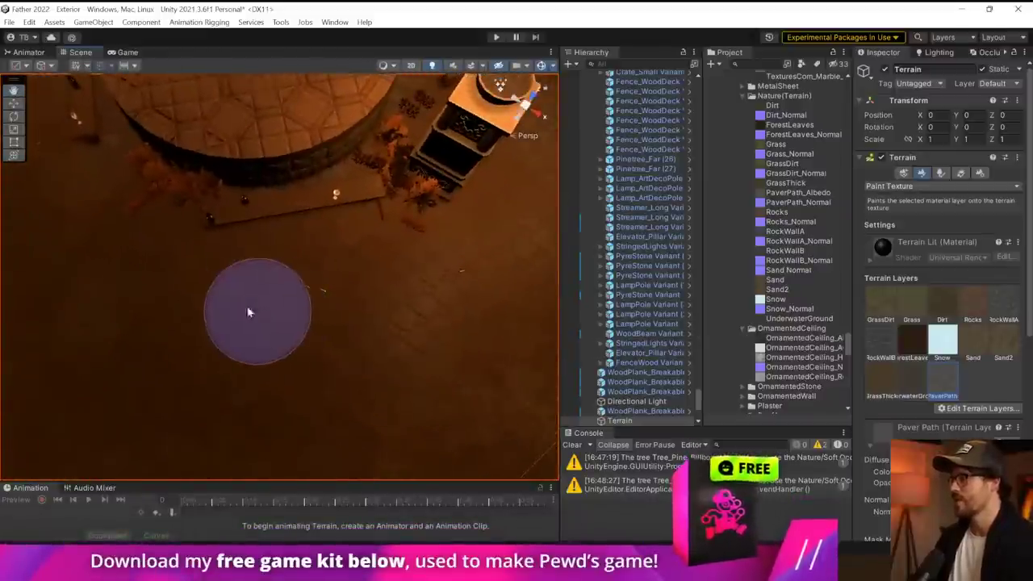
Step: Paint a PaverPath patch on the lit ground at the foot of the lamp pole
{"action": "mouse_move", "coordinate": [104, 364]}
{"action": "right_mouse_down"}
{"action": "mouse_move", "coordinate": [193, 260]}
{"action": "mouse_move", "coordinate": [156, 77]}
{"action": "mouse_move", "coordinate": [144, 157]}
{"action": "right_mouse_up"}
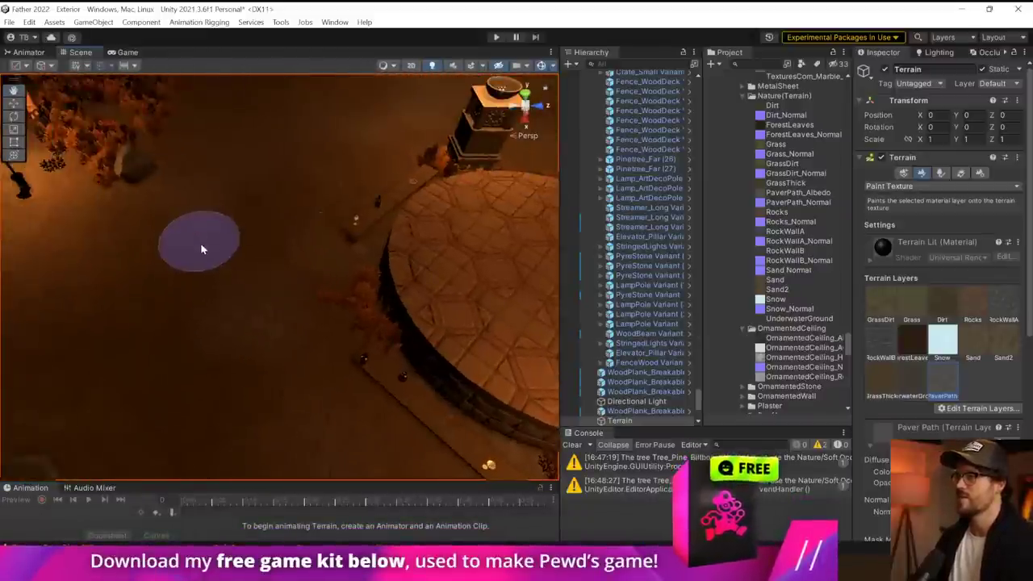
{"action": "mouse_move", "coordinate": [121, 290]}
{"action": "right_mouse_down"}
{"action": "mouse_move", "coordinate": [291, 301]}
{"action": "mouse_move", "coordinate": [263, 313]}
{"action": "right_mouse_up"}
{"action": "mouse_move", "coordinate": [299, 339]}
{"action": "left_mouse_down"}
{"action": "mouse_move", "coordinate": [269, 367]}
{"action": "mouse_move", "coordinate": [94, 385]}
{"action": "left_mouse_up"}
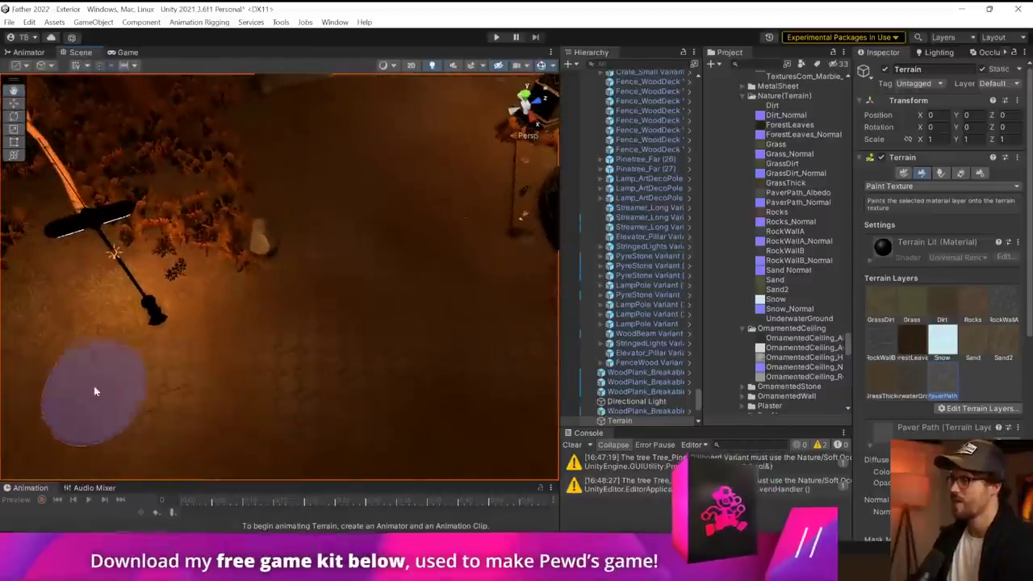
{"action": "right_click_drag", "start_coordinate": [335, 271], "coordinate": [201, 296]}
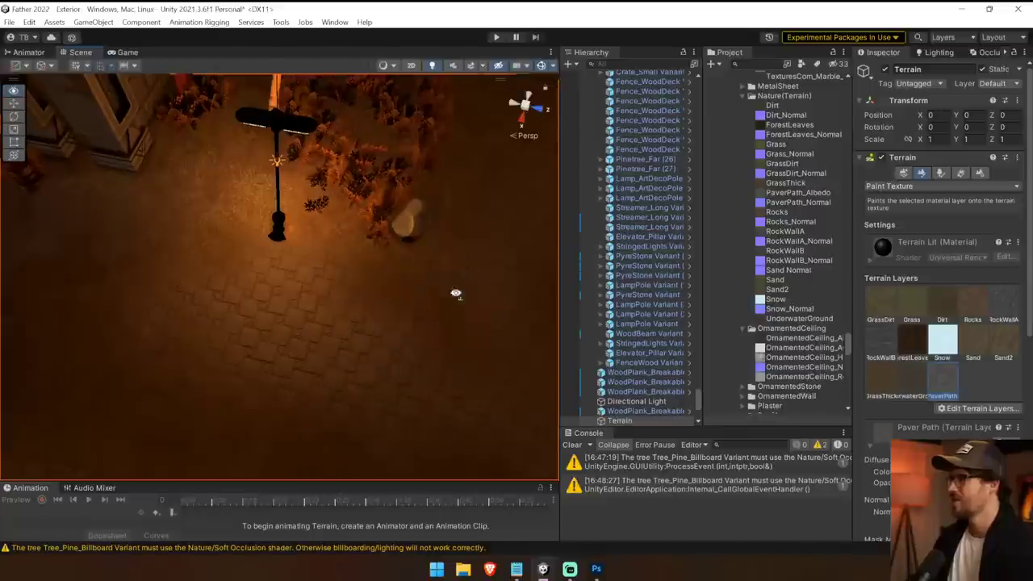
{"action": "right_click_drag", "start_coordinate": [454, 293], "coordinate": [601, 258]}
Step: Switch to the RockWallA layer and paint the ground at the lower end of the sloping stone slab
{"action": "mouse_move", "coordinate": [357, 347]}
{"action": "right_mouse_down"}
{"action": "mouse_move", "coordinate": [988, 221]}
{"action": "mouse_move", "coordinate": [777, 154]}
{"action": "mouse_move", "coordinate": [791, 161]}
{"action": "mouse_move", "coordinate": [60, 166]}
{"action": "mouse_move", "coordinate": [75, 180]}
{"action": "mouse_move", "coordinate": [865, 165]}
{"action": "mouse_move", "coordinate": [819, 157]}
{"action": "mouse_move", "coordinate": [721, 176]}
{"action": "mouse_move", "coordinate": [940, 187]}
{"action": "mouse_move", "coordinate": [923, 251]}
{"action": "mouse_move", "coordinate": [953, 249]}
{"action": "mouse_move", "coordinate": [65, 286]}
{"action": "mouse_move", "coordinate": [435, 348]}
{"action": "right_mouse_up"}
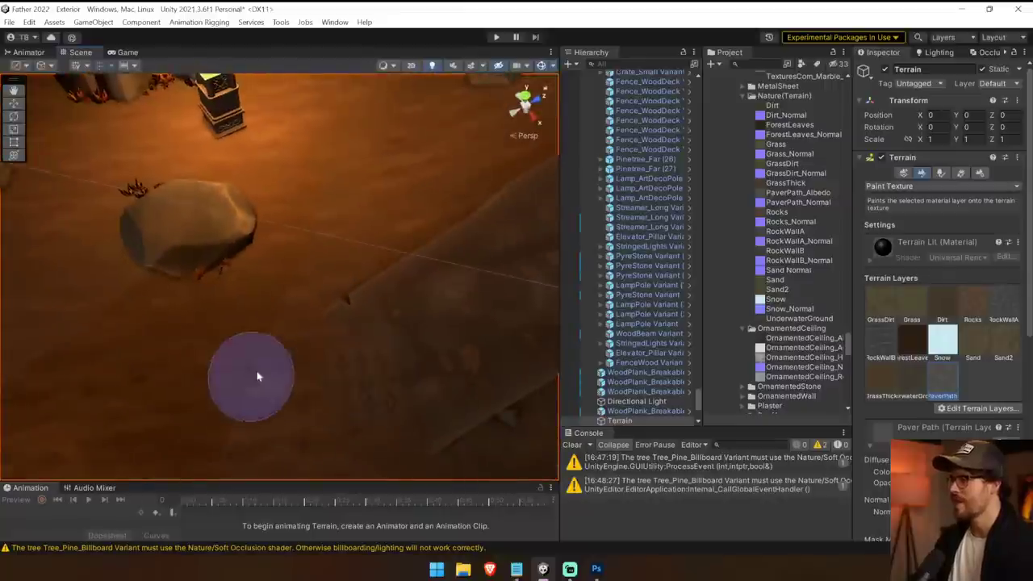
{"action": "mouse_move", "coordinate": [317, 358]}
{"action": "right_mouse_down"}
{"action": "mouse_move", "coordinate": [371, 334]}
{"action": "mouse_move", "coordinate": [423, 332]}
{"action": "right_mouse_up"}
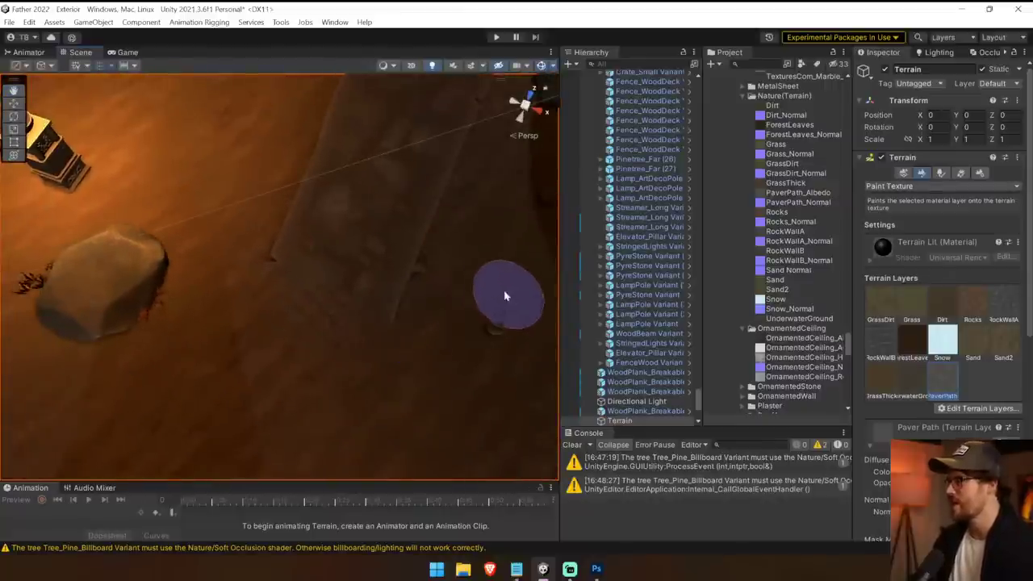
{"action": "mouse_move", "coordinate": [503, 293]}
{"action": "right_mouse_down"}
{"action": "mouse_move", "coordinate": [492, 250]}
{"action": "mouse_move", "coordinate": [507, 245]}
{"action": "right_mouse_up"}
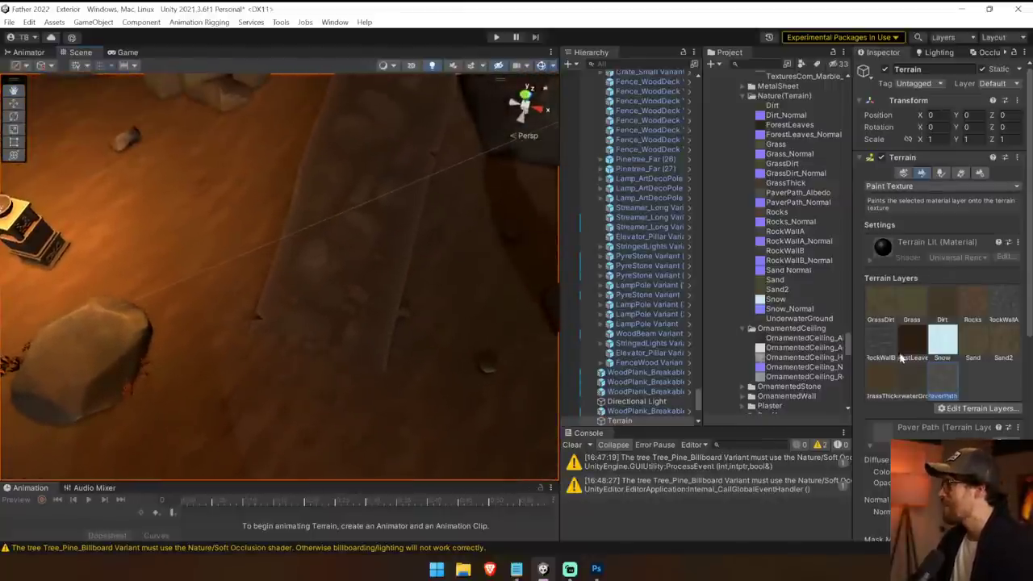
{"action": "mouse_move", "coordinate": [356, 398]}
{"action": "left_mouse_down"}
{"action": "mouse_move", "coordinate": [277, 433]}
{"action": "mouse_move", "coordinate": [428, 380]}
{"action": "left_mouse_up"}
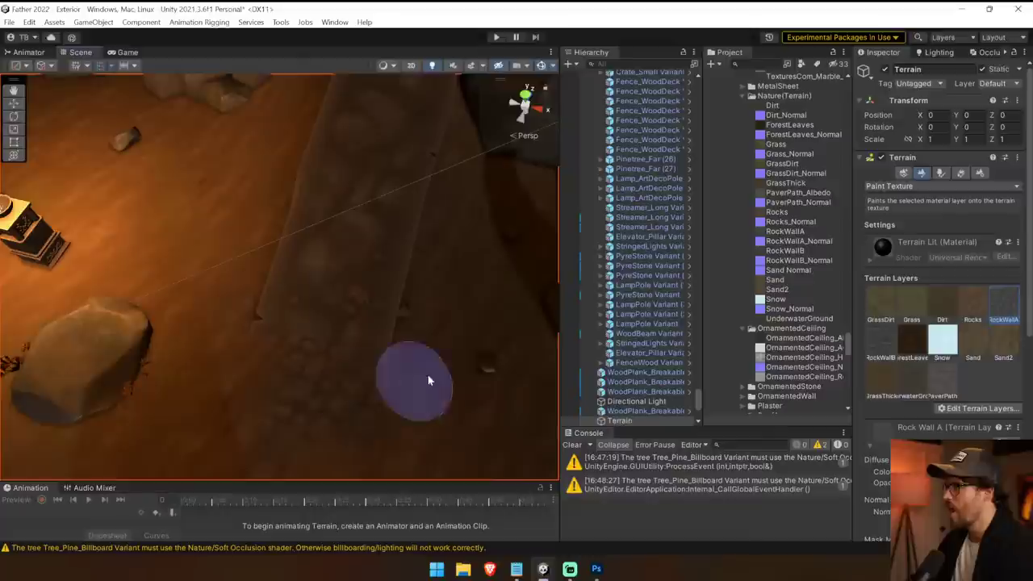
{"action": "right_click_drag", "start_coordinate": [440, 380], "coordinate": [417, 487]}
{"action": "mouse_move", "coordinate": [444, 253]}
{"action": "right_mouse_down"}
{"action": "mouse_move", "coordinate": [293, 291]}
{"action": "mouse_move", "coordinate": [525, 143]}
{"action": "mouse_move", "coordinate": [448, 216]}
{"action": "mouse_move", "coordinate": [364, 337]}
{"action": "mouse_move", "coordinate": [459, 331]}
{"action": "mouse_move", "coordinate": [279, 306]}
{"action": "right_mouse_up"}
{"action": "right_click_drag", "start_coordinate": [380, 280], "coordinate": [350, 296]}
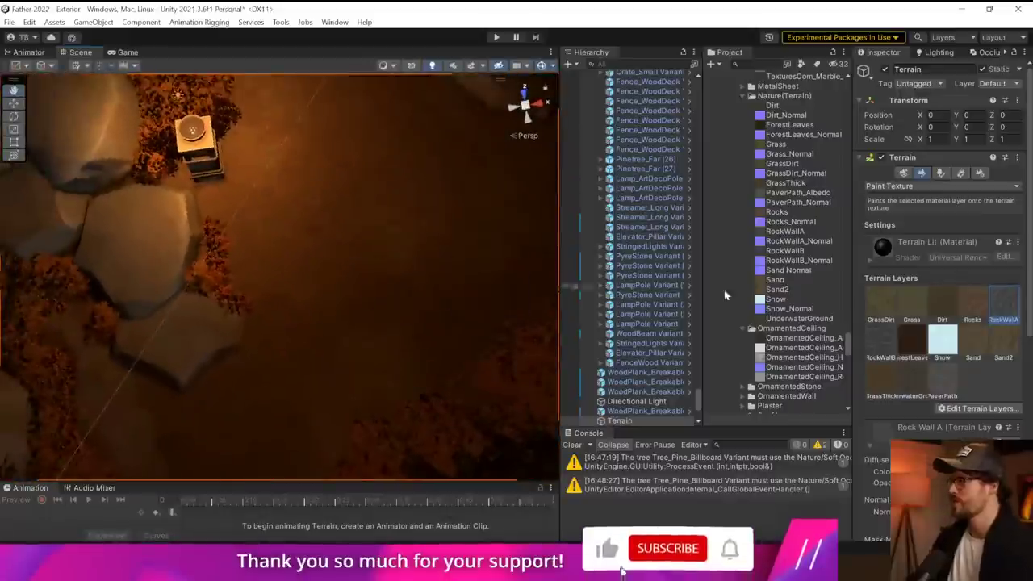
Step: Select the PaverPath layer and set the terrain brush size to 14 for painting around the boulders
{"action": "left_click", "coordinate": [942, 380]}
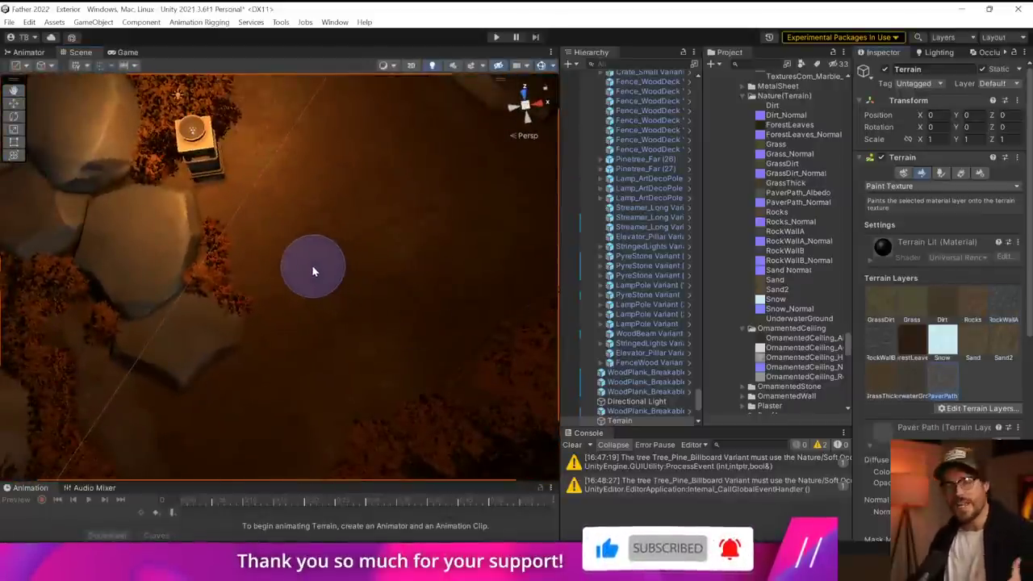
{"action": "scroll", "coordinate": [914, 414], "scroll_direction": "down", "scroll_amount": 5}
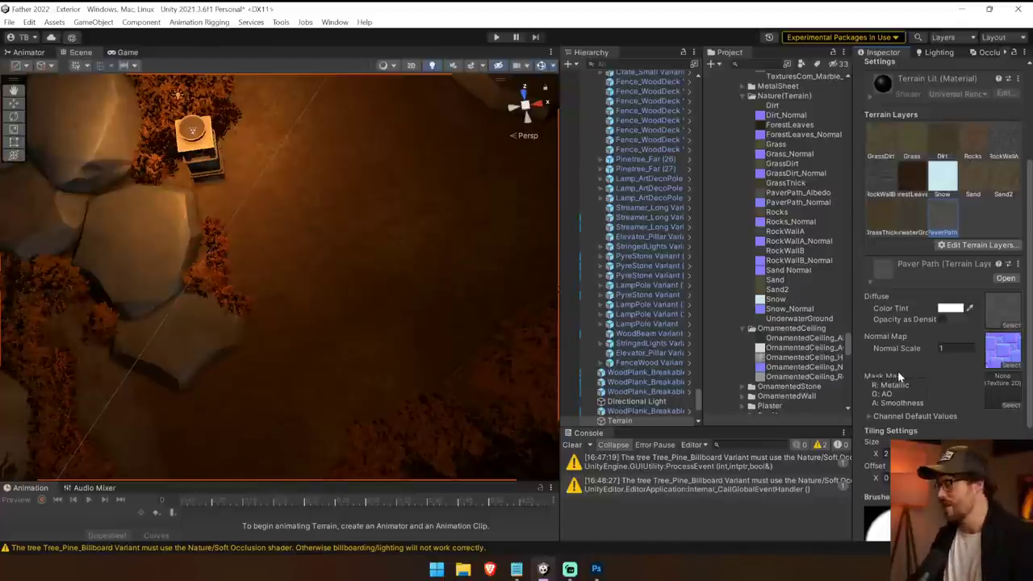
{"action": "scroll", "coordinate": [899, 376], "scroll_direction": "down", "scroll_amount": 2}
{"action": "scroll", "coordinate": [901, 384], "scroll_direction": "down", "scroll_amount": 3}
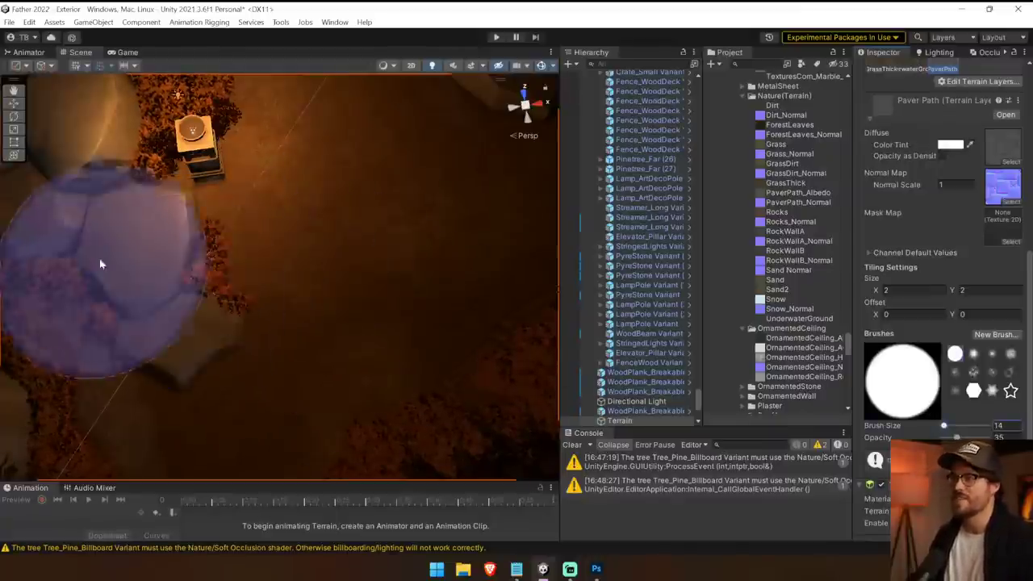
{"action": "left_click_drag", "start_coordinate": [99, 266], "coordinate": [51, 148], "text": "alt"}
{"action": "right_click_drag", "start_coordinate": [51, 148], "coordinate": [34, 238]}
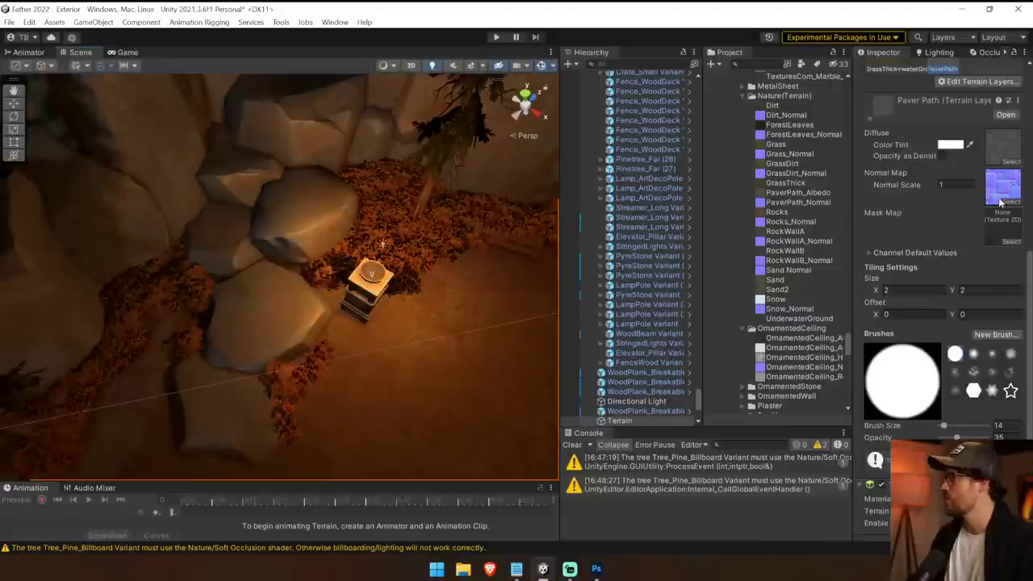
Step: Try the Underwater Ground layer and paint the ground around the boulders near the pedestal with RockWallA
{"action": "scroll", "coordinate": [989, 230], "scroll_direction": "up", "scroll_amount": 7}
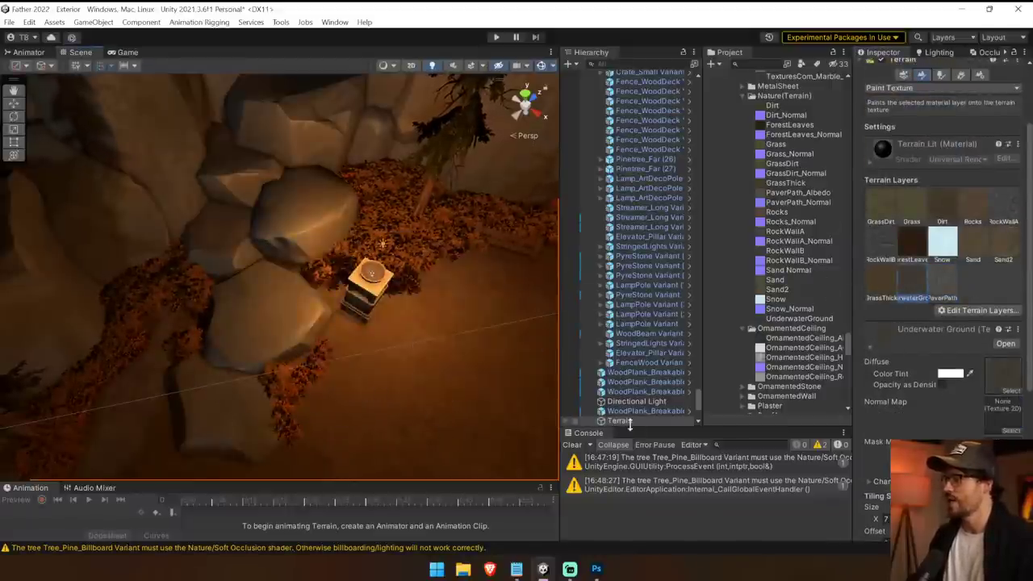
{"action": "mouse_move", "coordinate": [382, 204]}
{"action": "left_mouse_down"}
{"action": "mouse_move", "coordinate": [290, 238]}
{"action": "mouse_move", "coordinate": [403, 234]}
{"action": "left_mouse_up"}
{"action": "right_click_drag", "start_coordinate": [285, 369], "coordinate": [285, 379]}
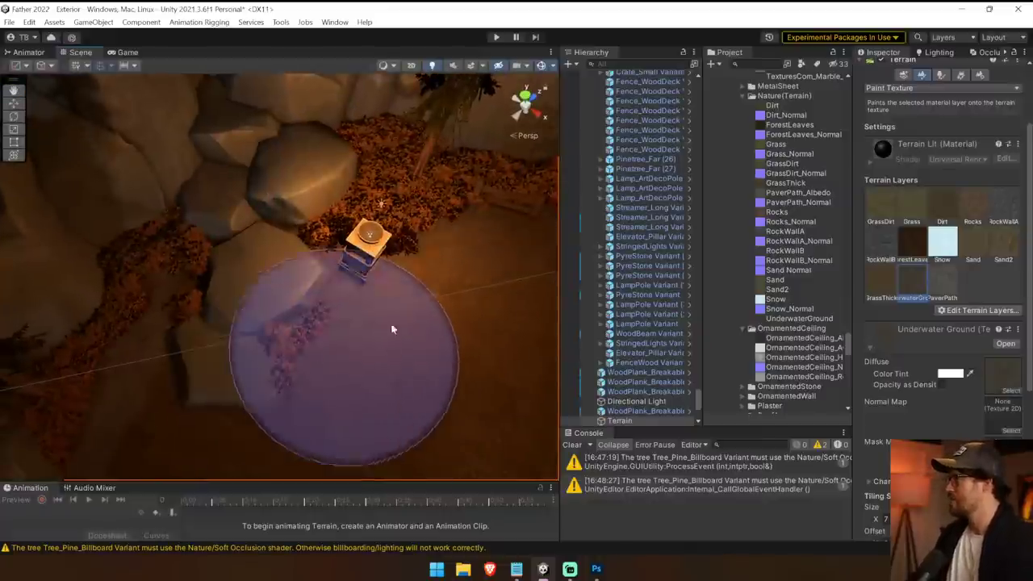
{"action": "right_click_drag", "start_coordinate": [270, 327], "coordinate": [256, 282]}
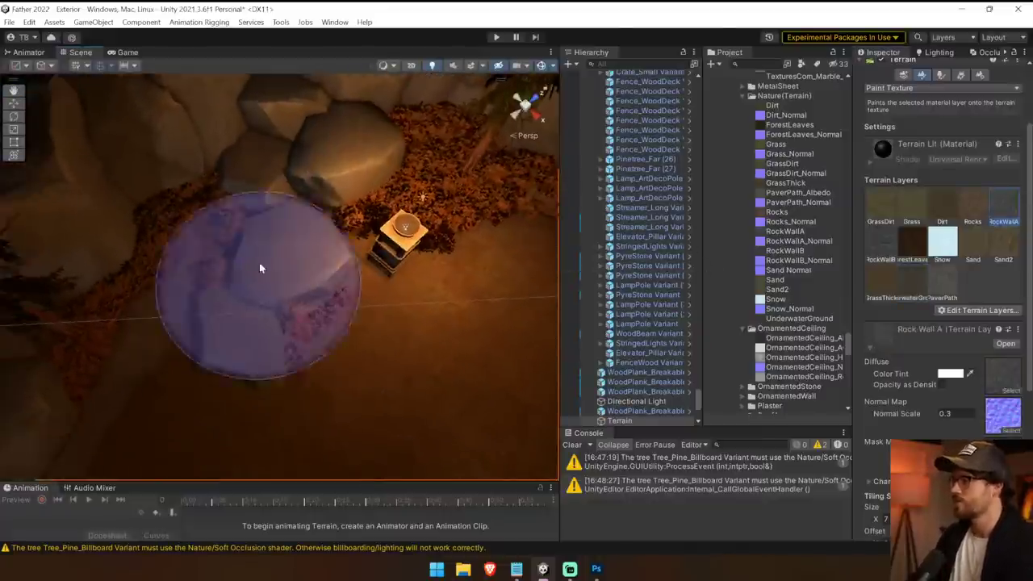
{"action": "mouse_move", "coordinate": [238, 387]}
{"action": "right_mouse_down"}
{"action": "mouse_move", "coordinate": [248, 431]}
{"action": "mouse_move", "coordinate": [334, 422]}
{"action": "mouse_move", "coordinate": [440, 358]}
{"action": "mouse_move", "coordinate": [508, 376]}
{"action": "mouse_move", "coordinate": [502, 362]}
{"action": "right_mouse_up"}
{"action": "mouse_move", "coordinate": [330, 213]}
{"action": "right_mouse_down"}
{"action": "mouse_move", "coordinate": [202, 137]}
{"action": "mouse_move", "coordinate": [63, 176]}
{"action": "mouse_move", "coordinate": [29, 20]}
{"action": "mouse_move", "coordinate": [38, 26]}
{"action": "right_mouse_up"}
{"action": "mouse_move", "coordinate": [245, 138]}
{"action": "left_mouse_down", "text": "alt"}
{"action": "mouse_move", "coordinate": [97, 208]}
{"action": "mouse_move", "coordinate": [295, 231]}
{"action": "left_mouse_up", "text": "alt"}
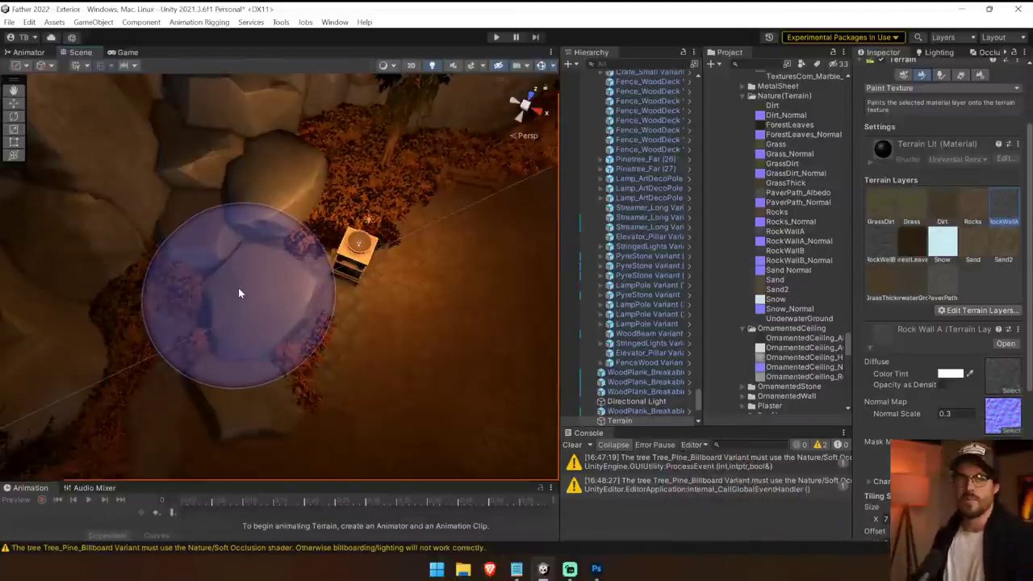
{"action": "mouse_move", "coordinate": [180, 315]}
{"action": "right_mouse_down"}
{"action": "mouse_move", "coordinate": [265, 330]}
{"action": "mouse_move", "coordinate": [288, 346]}
{"action": "right_mouse_up"}
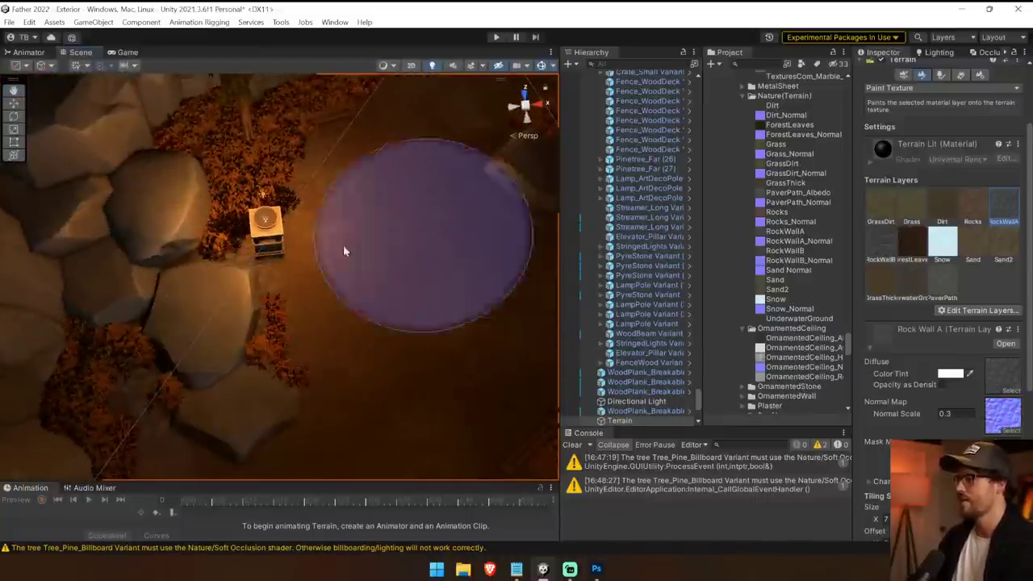
Step: Switch to the GrassThick layer, set the brush size to 5 and paint the foliage strip along the boulders
{"action": "right_click_drag", "start_coordinate": [463, 323], "coordinate": [335, 313]}
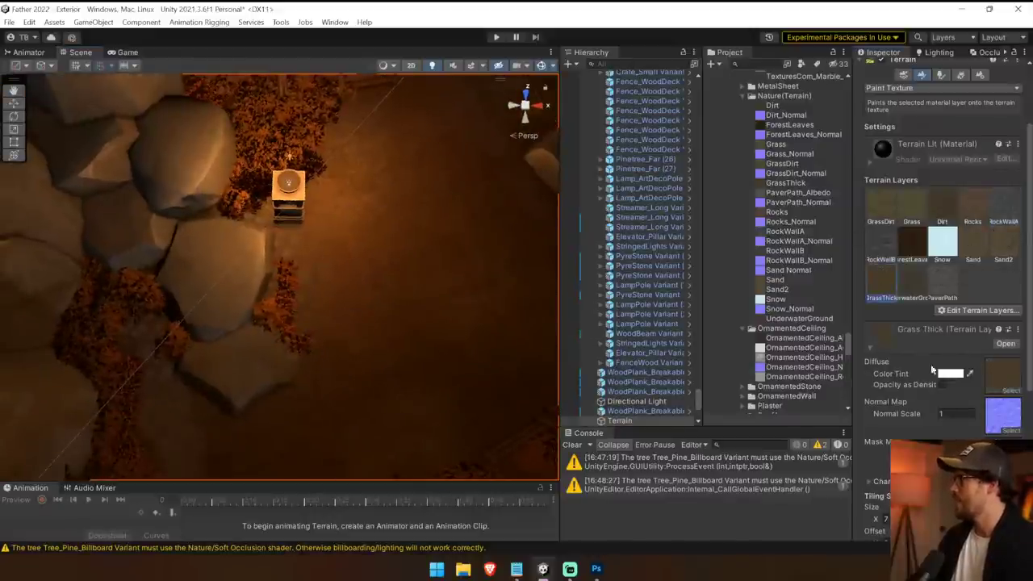
{"action": "scroll", "coordinate": [932, 369], "scroll_direction": "down", "scroll_amount": 5}
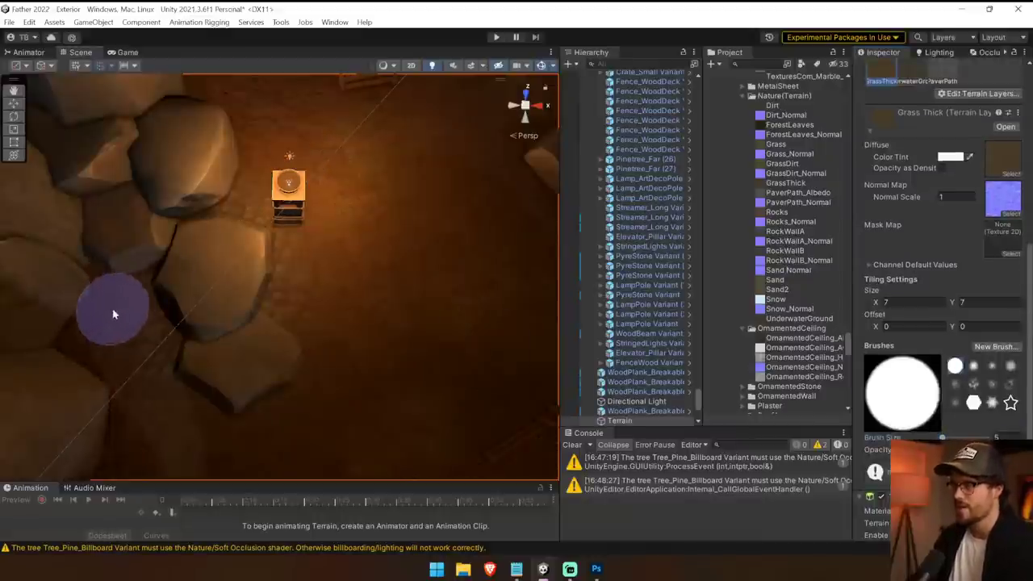
{"action": "mouse_move", "coordinate": [97, 363]}
{"action": "right_mouse_down"}
{"action": "mouse_move", "coordinate": [144, 368]}
{"action": "mouse_move", "coordinate": [117, 373]}
{"action": "right_mouse_up"}
{"action": "mouse_move", "coordinate": [101, 275]}
{"action": "left_mouse_down"}
{"action": "mouse_move", "coordinate": [121, 130]}
{"action": "mouse_move", "coordinate": [274, 151]}
{"action": "mouse_move", "coordinate": [243, 199]}
{"action": "left_mouse_up"}
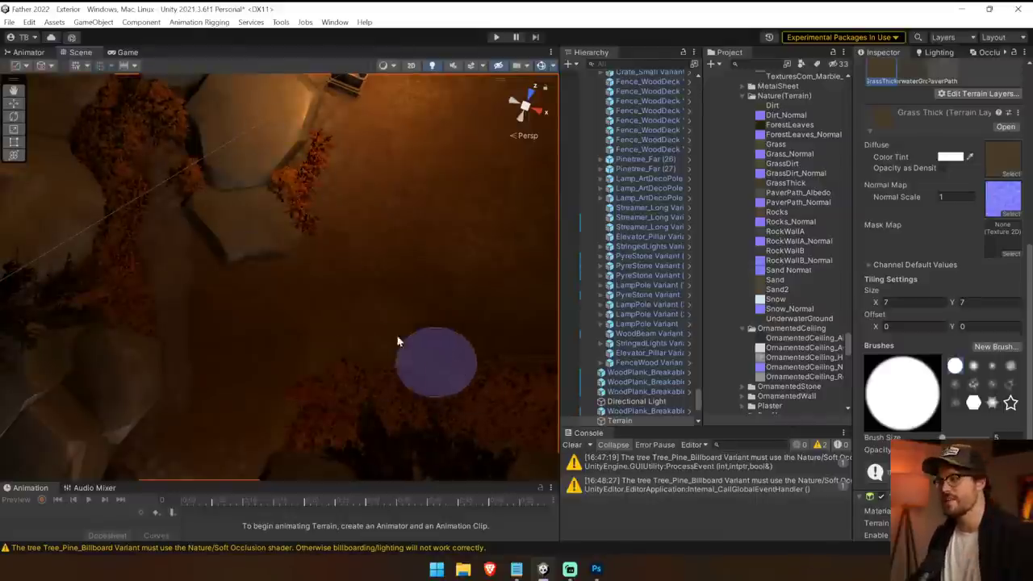
{"action": "mouse_move", "coordinate": [394, 340]}
{"action": "right_mouse_down"}
{"action": "mouse_move", "coordinate": [302, 240]}
{"action": "mouse_move", "coordinate": [302, 155]}
{"action": "right_mouse_up"}
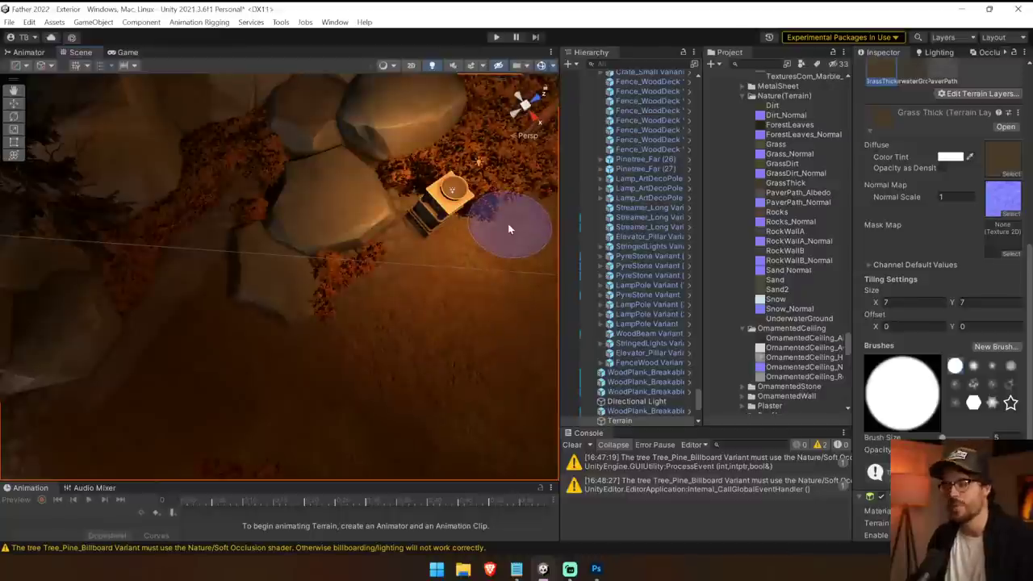
{"action": "right_click_drag", "start_coordinate": [214, 278], "coordinate": [283, 214]}
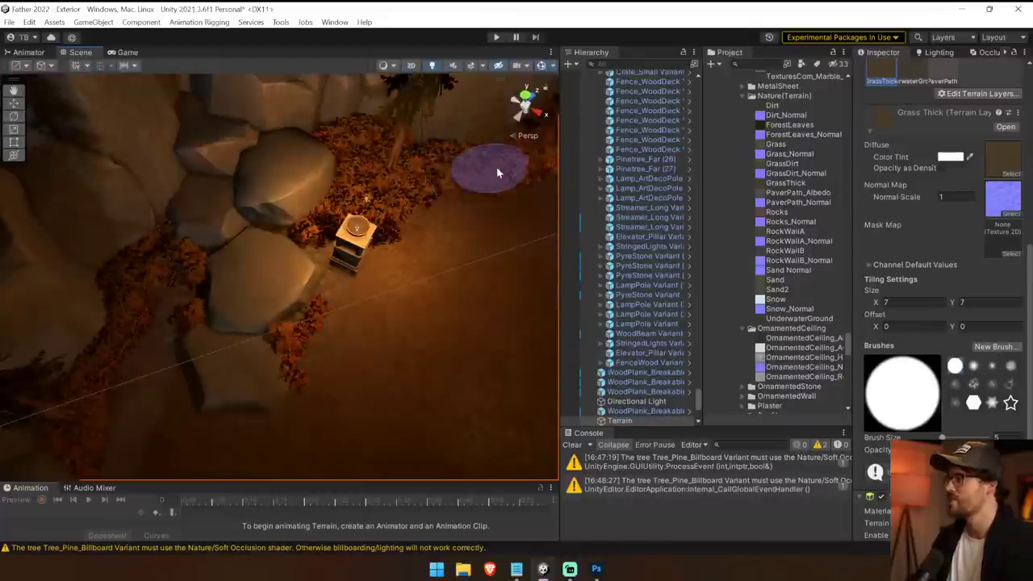
{"action": "mouse_move", "coordinate": [196, 346]}
{"action": "right_mouse_down"}
{"action": "mouse_move", "coordinate": [284, 363]}
{"action": "mouse_move", "coordinate": [426, 306]}
{"action": "right_mouse_up"}
Step: Select the PaverPath layer again and paint paving patches along the path between the boulders and bushes
{"action": "scroll", "coordinate": [1009, 173], "scroll_direction": "up", "scroll_amount": 3}
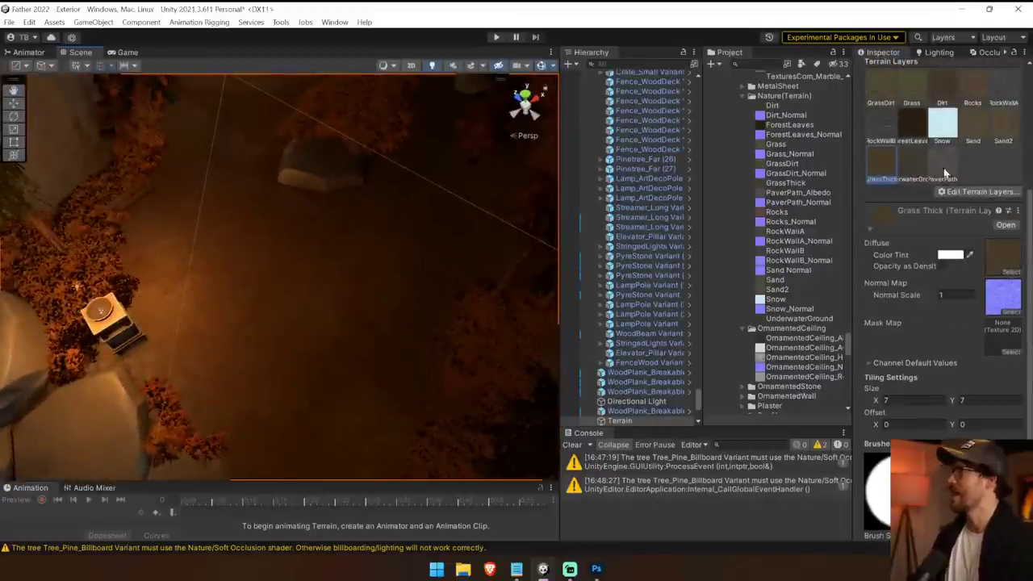
{"action": "right_click_drag", "start_coordinate": [318, 355], "coordinate": [773, 327]}
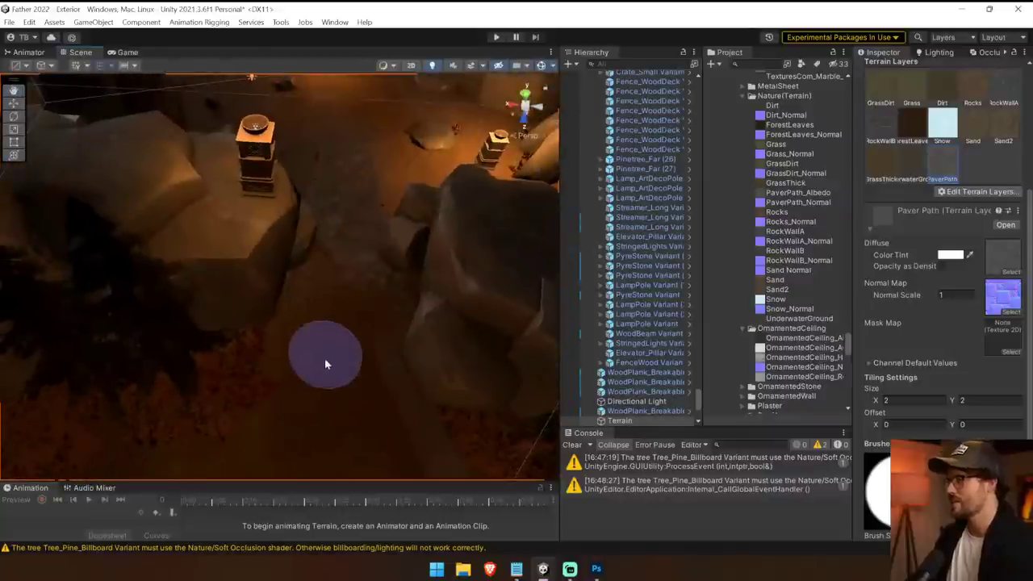
{"action": "mouse_move", "coordinate": [420, 282]}
{"action": "right_mouse_down"}
{"action": "mouse_move", "coordinate": [358, 346]}
{"action": "mouse_move", "coordinate": [376, 237]}
{"action": "mouse_move", "coordinate": [511, 217]}
{"action": "mouse_move", "coordinate": [404, 242]}
{"action": "mouse_move", "coordinate": [376, 316]}
{"action": "mouse_move", "coordinate": [525, 282]}
{"action": "mouse_move", "coordinate": [513, 330]}
{"action": "mouse_move", "coordinate": [259, 327]}
{"action": "right_mouse_up"}
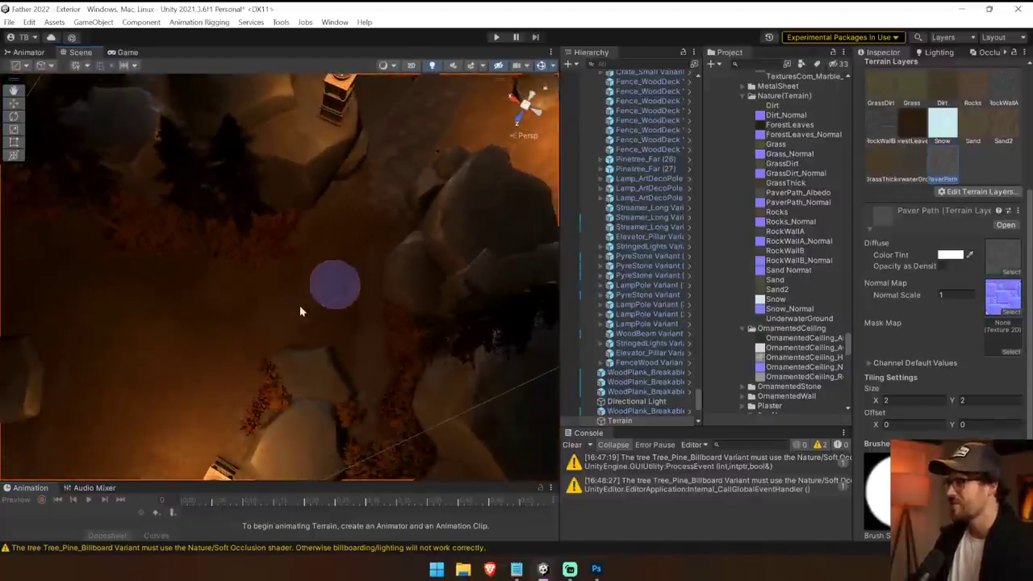
{"action": "mouse_move", "coordinate": [192, 368]}
{"action": "right_mouse_down"}
{"action": "mouse_move", "coordinate": [249, 295]}
{"action": "mouse_move", "coordinate": [296, 340]}
{"action": "right_mouse_up"}
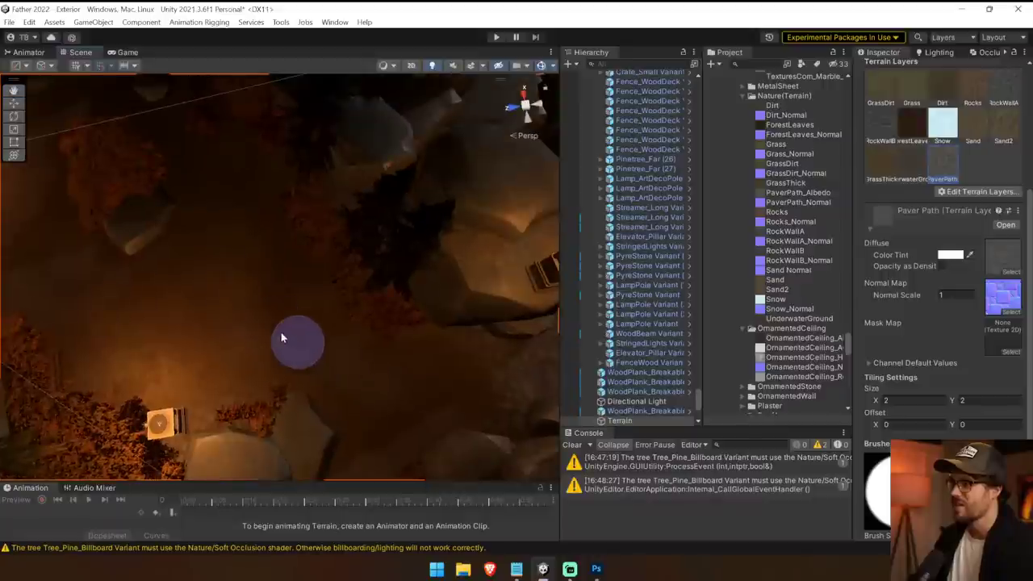
{"action": "mouse_move", "coordinate": [215, 214]}
{"action": "right_mouse_down"}
{"action": "mouse_move", "coordinate": [194, 152]}
{"action": "mouse_move", "coordinate": [239, 287]}
{"action": "mouse_move", "coordinate": [46, 199]}
{"action": "mouse_move", "coordinate": [185, 253]}
{"action": "mouse_move", "coordinate": [226, 243]}
{"action": "mouse_move", "coordinate": [273, 383]}
{"action": "right_mouse_up"}
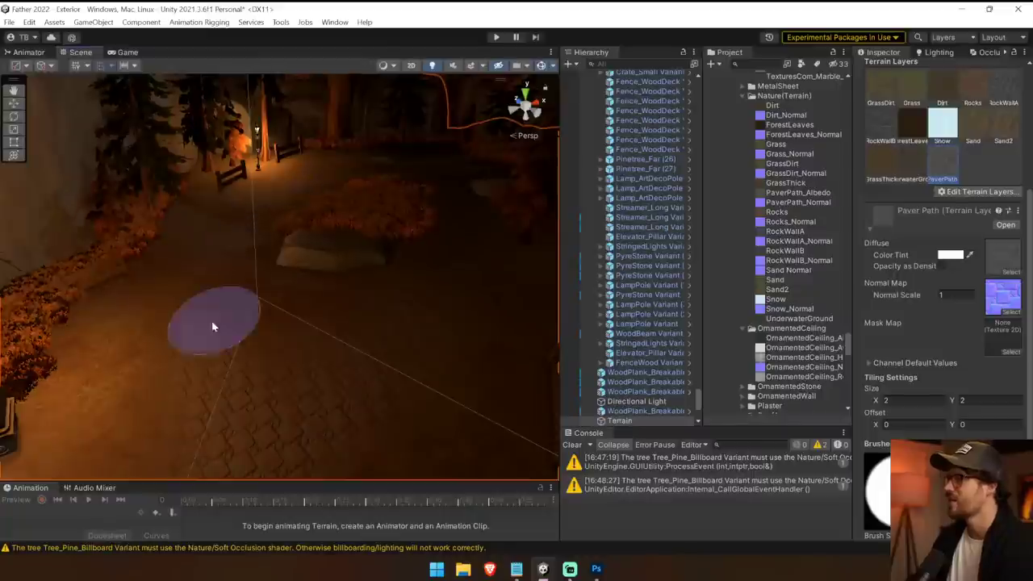
Step: Set the PaverPath layer's tiling size to 4 by 4 and inspect the paving texture along the path
{"action": "mouse_move", "coordinate": [215, 323]}
{"action": "right_mouse_down"}
{"action": "mouse_move", "coordinate": [214, 434]}
{"action": "mouse_move", "coordinate": [226, 300]}
{"action": "right_mouse_up"}
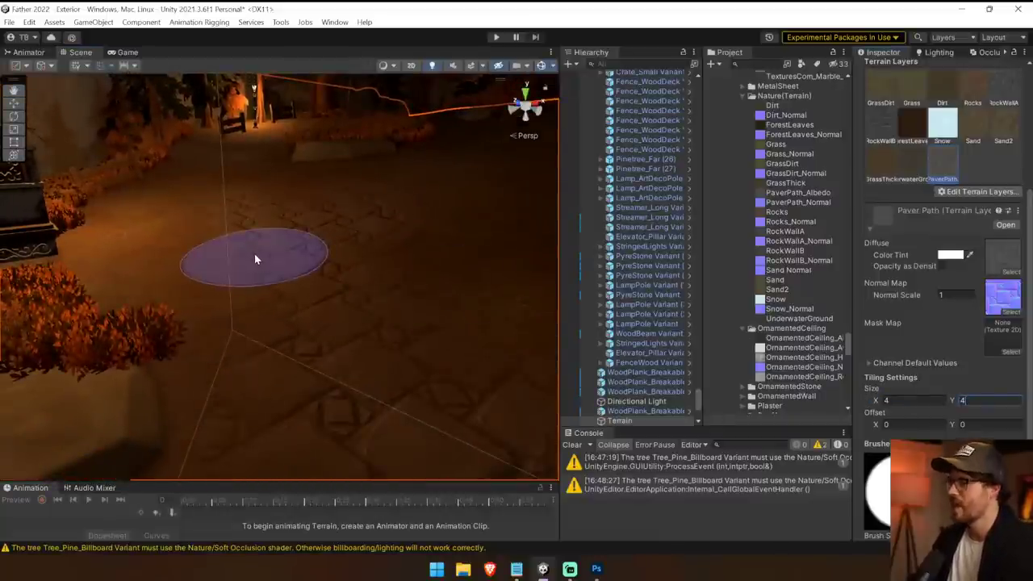
{"action": "mouse_move", "coordinate": [258, 261]}
{"action": "right_mouse_down"}
{"action": "mouse_move", "coordinate": [302, 325]}
{"action": "mouse_move", "coordinate": [223, 131]}
{"action": "mouse_move", "coordinate": [242, 138]}
{"action": "mouse_move", "coordinate": [350, 263]}
{"action": "mouse_move", "coordinate": [387, 401]}
{"action": "right_mouse_up"}
{"action": "mouse_move", "coordinate": [300, 181]}
{"action": "right_mouse_down"}
{"action": "mouse_move", "coordinate": [394, 95]}
{"action": "mouse_move", "coordinate": [362, 71]}
{"action": "mouse_move", "coordinate": [330, 169]}
{"action": "mouse_move", "coordinate": [357, 230]}
{"action": "mouse_move", "coordinate": [341, 230]}
{"action": "mouse_move", "coordinate": [337, 299]}
{"action": "right_mouse_up"}
{"action": "scroll", "coordinate": [318, 219], "scroll_direction": "up", "scroll_amount": 2}
{"action": "scroll", "coordinate": [318, 211], "scroll_direction": "down", "scroll_amount": 2}
{"action": "right_click_drag", "start_coordinate": [320, 161], "coordinate": [386, 26]}
{"action": "scroll", "coordinate": [294, 287], "scroll_direction": "up", "scroll_amount": 2}
{"action": "scroll", "coordinate": [296, 284], "scroll_direction": "down", "scroll_amount": 2}
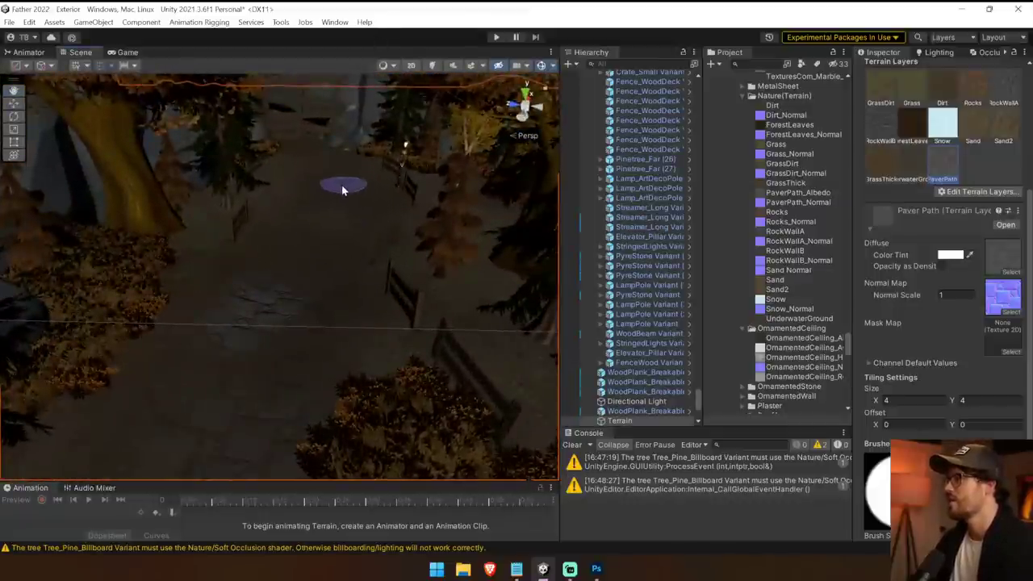
{"action": "scroll", "coordinate": [315, 268], "scroll_direction": "up", "scroll_amount": 2}
{"action": "scroll", "coordinate": [317, 267], "scroll_direction": "down", "scroll_amount": 2}
{"action": "right_click_drag", "start_coordinate": [372, 359], "coordinate": [735, 360]}
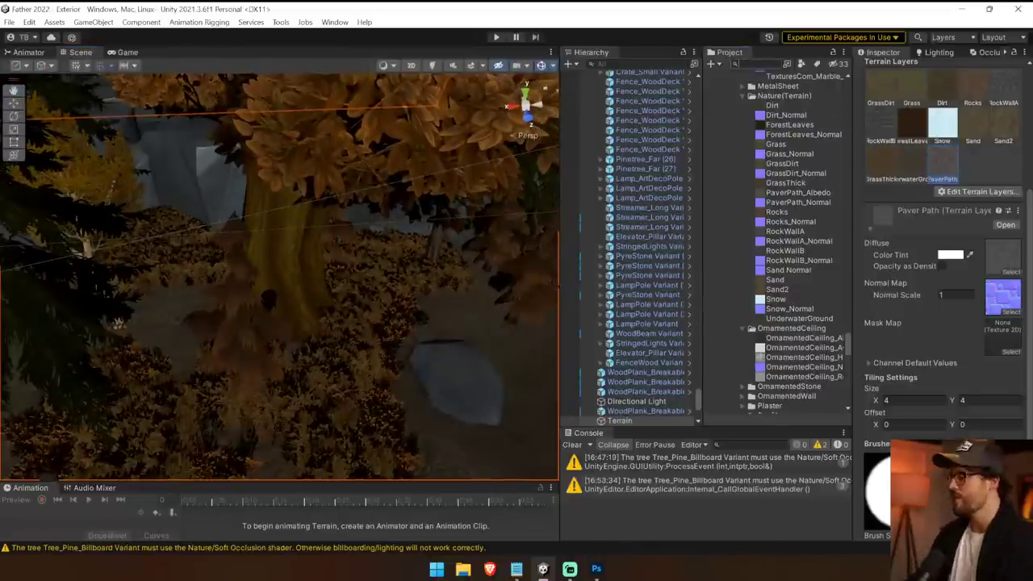
Step: Search the project for "sound man", select the Sound Manager prefab and widen the Inspector to show full texture names
{"action": "type", "text": "sound man"}
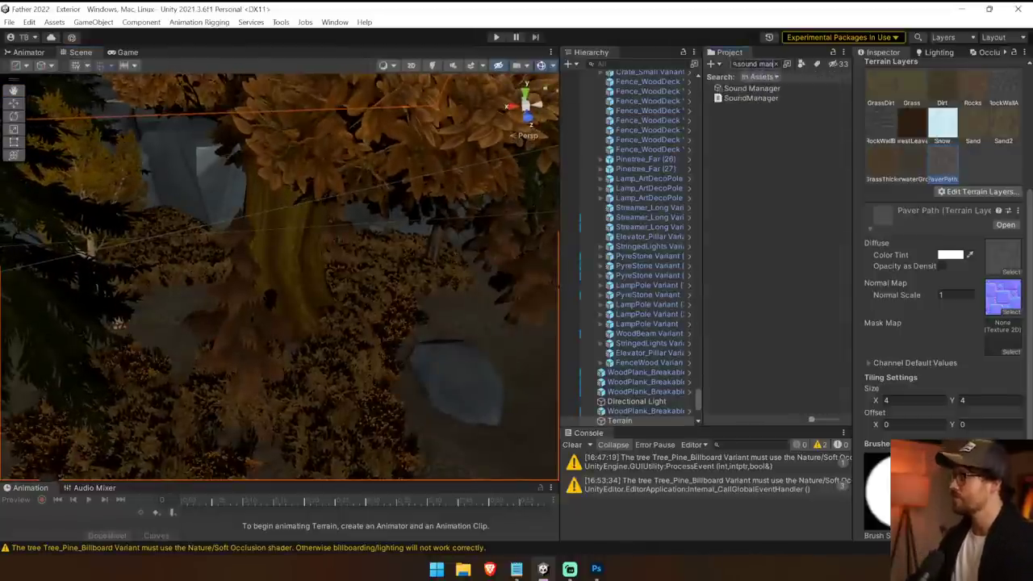
{"action": "left_click", "coordinate": [757, 89]}
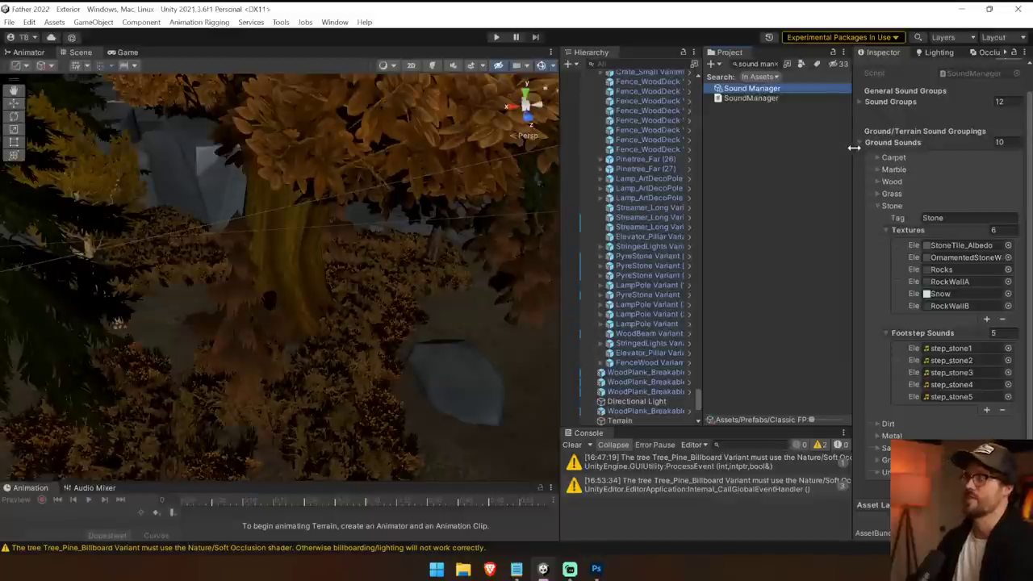
{"action": "left_click_drag", "start_coordinate": [853, 147], "coordinate": [749, 157]}
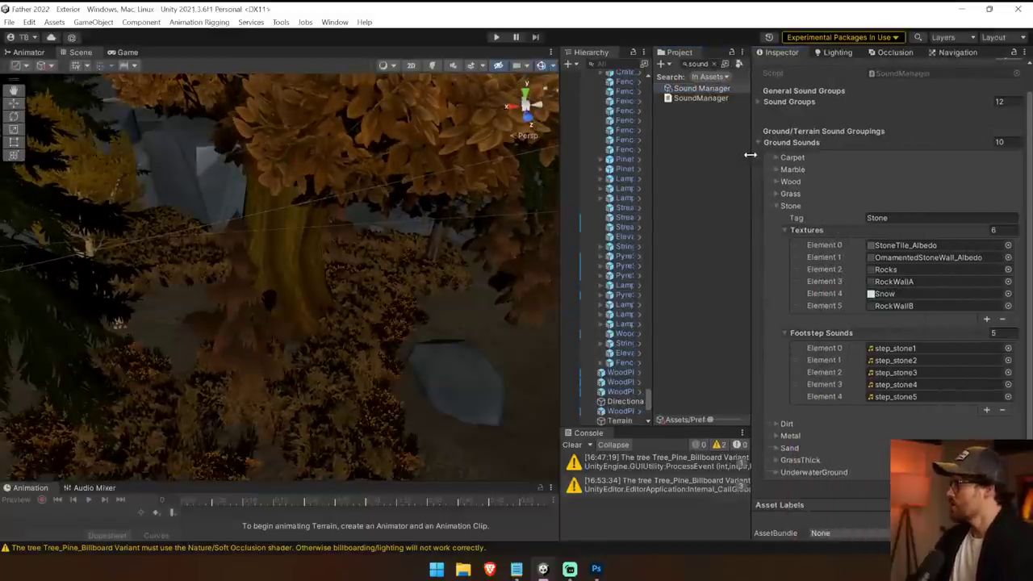
Step: Review the textures and footstep sounds in the Stone ground group, clear the console and collapse the group
{"action": "left_click", "coordinate": [789, 207]}
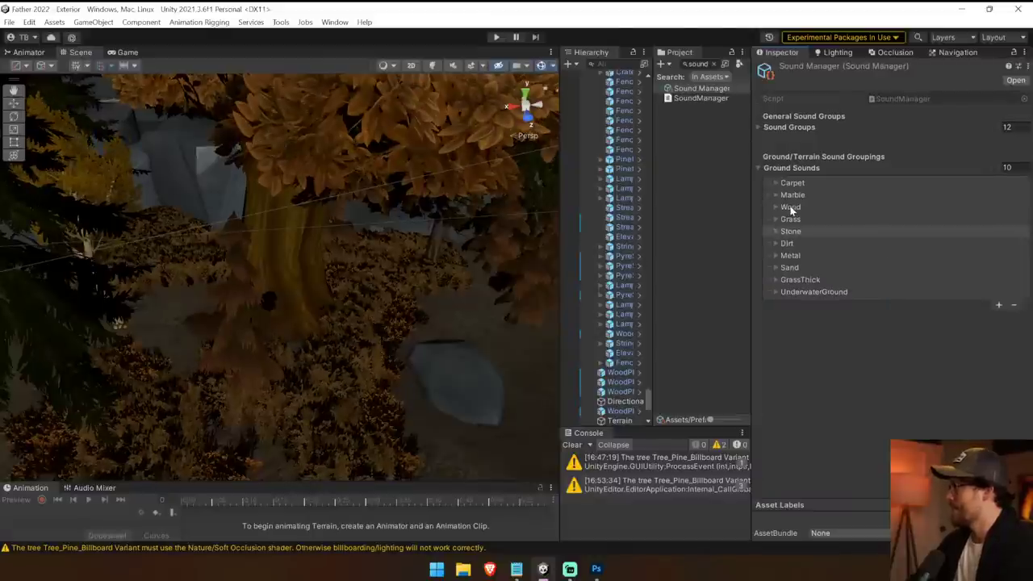
{"action": "left_click", "coordinate": [777, 233]}
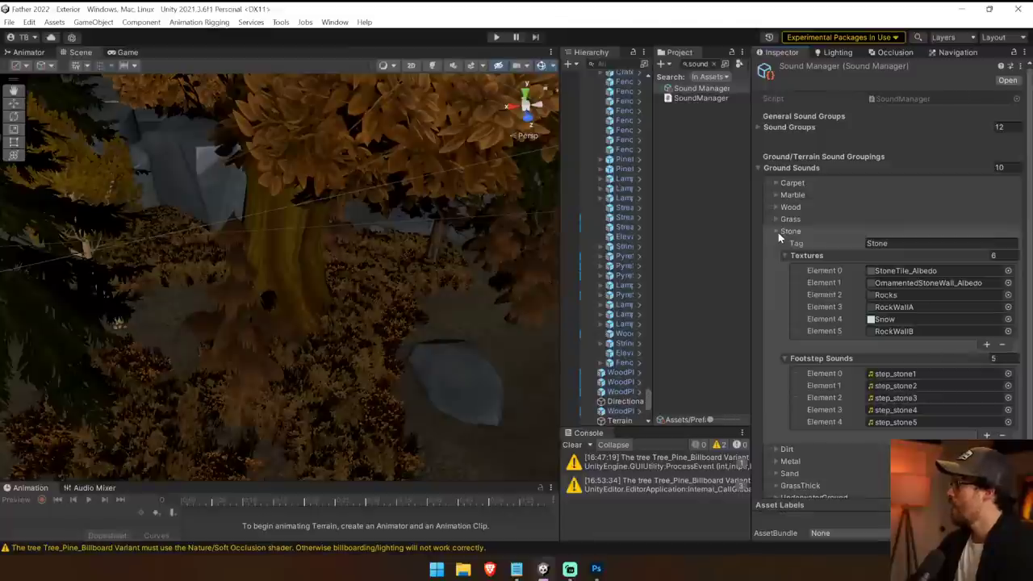
{"action": "left_click", "coordinate": [573, 445]}
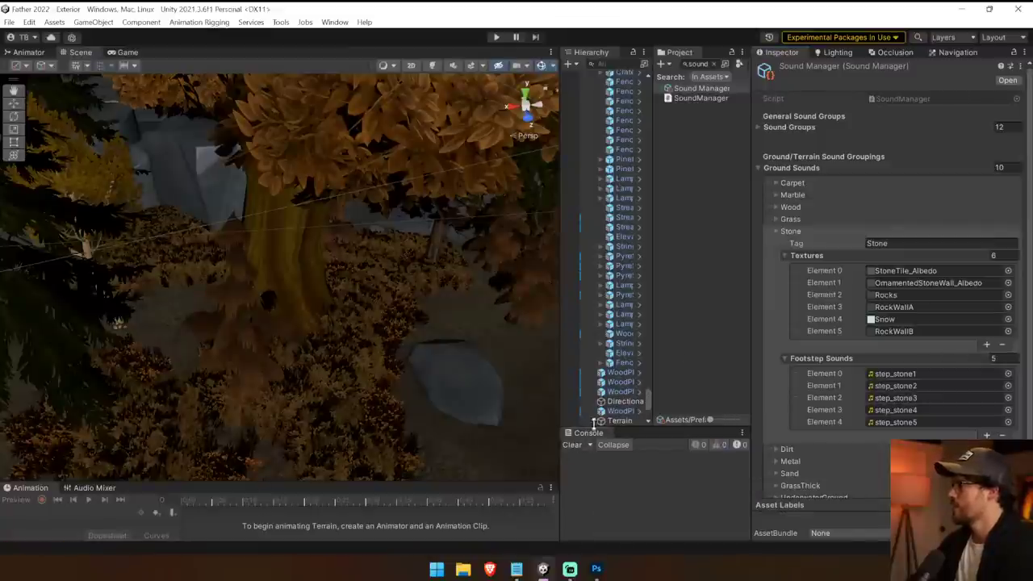
{"action": "left_click", "coordinate": [777, 232]}
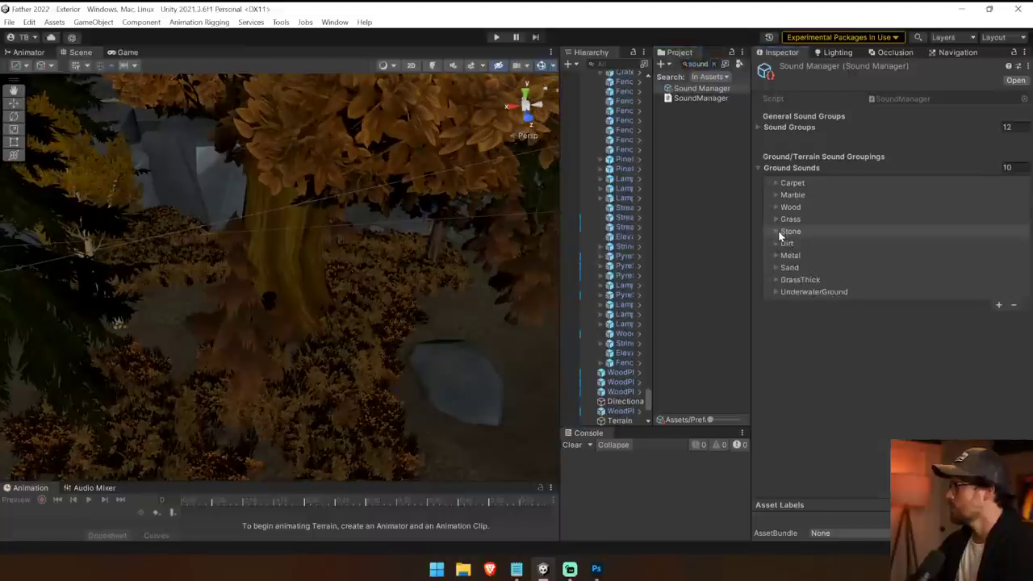
Step: Add a new entry to the Ground Sounds list and set its tag to PaverPath
{"action": "left_click", "coordinate": [1000, 309]}
{"action": "left_click", "coordinate": [879, 305]}
{"action": "left_click", "coordinate": [867, 317]}
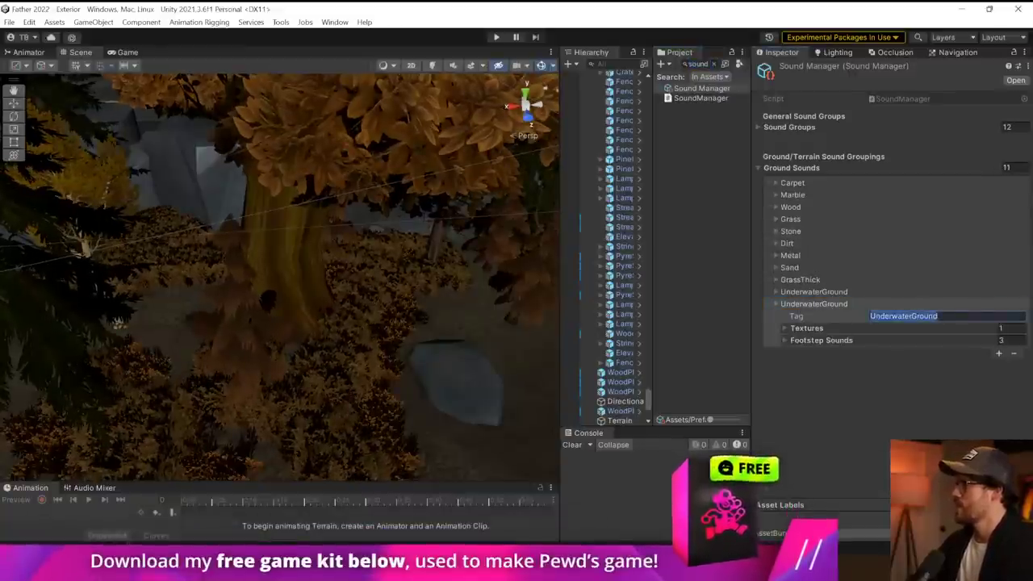
{"action": "type", "text": "Paver"}
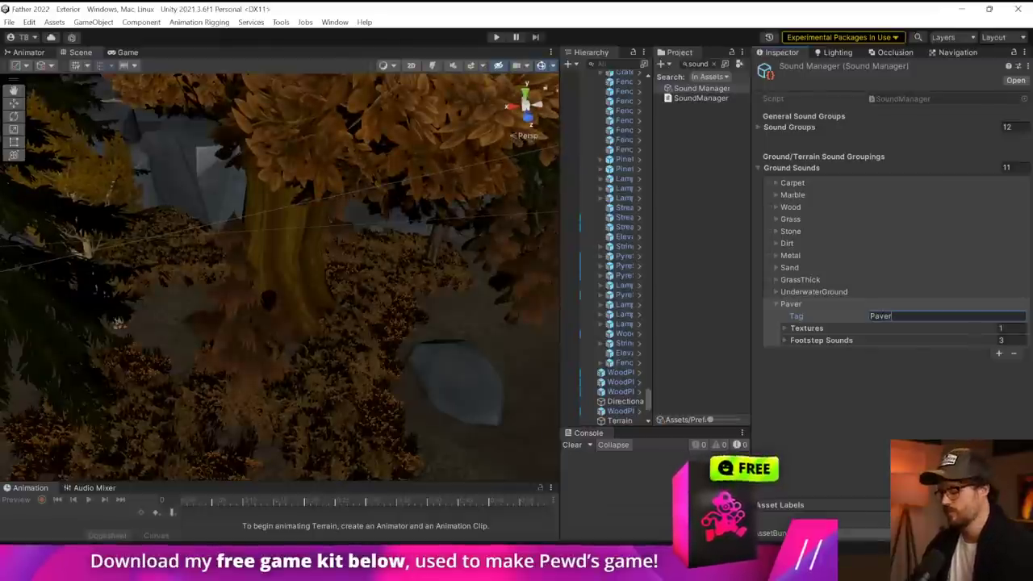
{"action": "type", "text": "Path"}
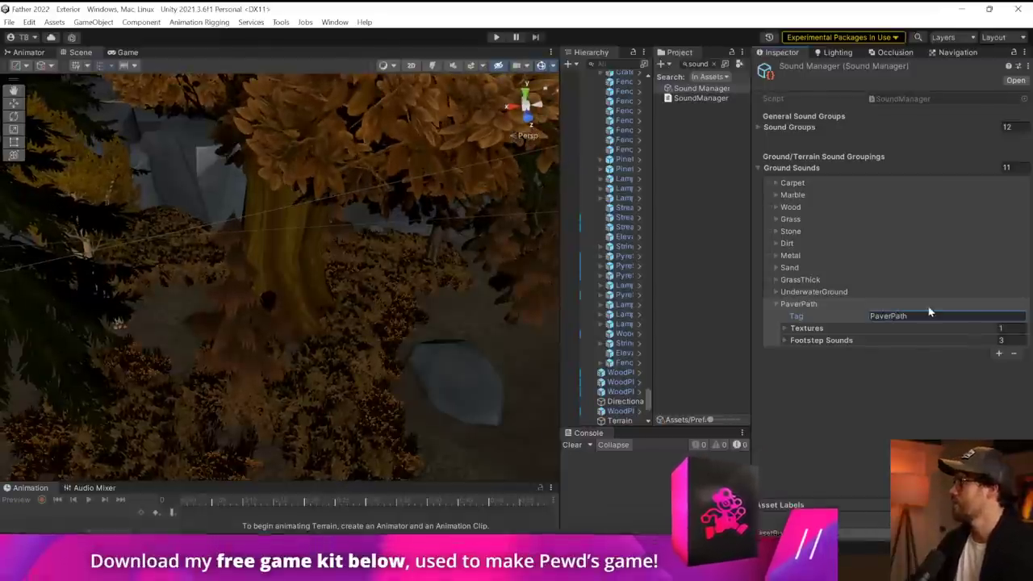
Step: Assign the PaverPath_Albedo texture to the first texture element of the PaverPath ground sound group
{"action": "left_click", "coordinate": [806, 327]}
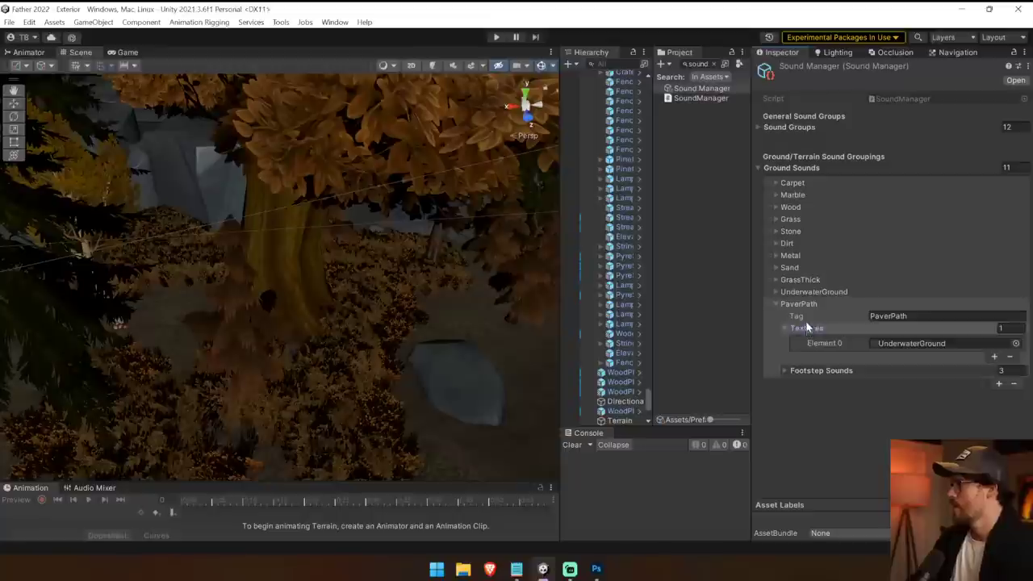
{"action": "left_click", "coordinate": [1015, 344]}
{"action": "type", "text": "paver"}
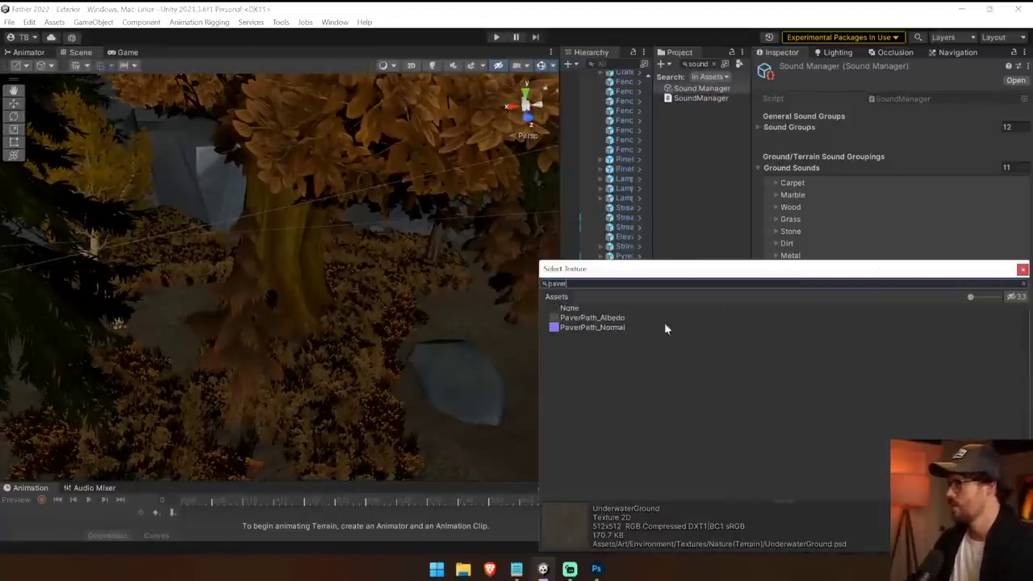
{"action": "double_click", "coordinate": [578, 321]}
Step: Search the project for "stone" and replace the PaverPath group's three footstep sounds with step_stone1, step_stone2 and step_stone3
{"action": "left_click", "coordinate": [837, 370]}
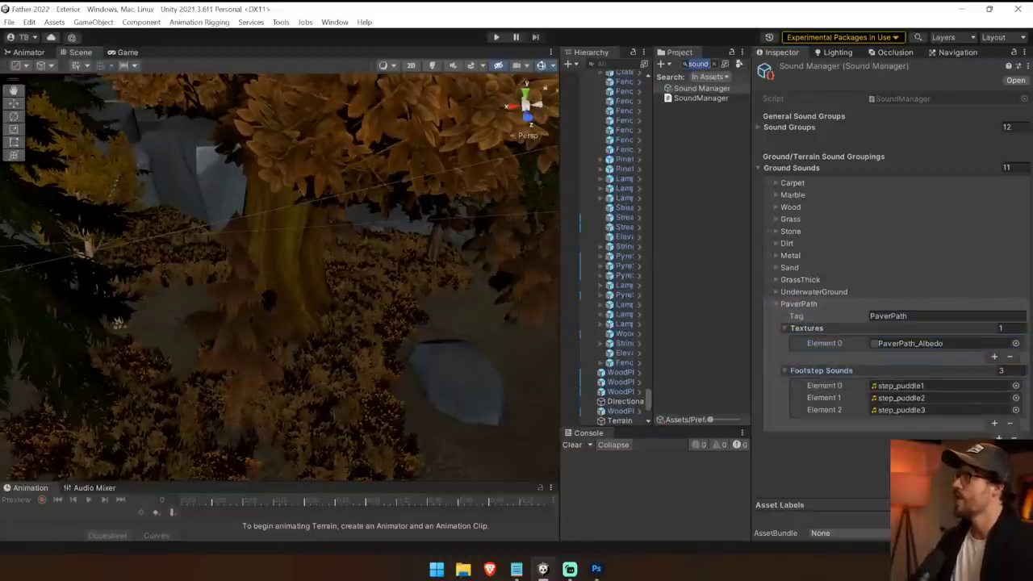
{"action": "type", "text": "stone"}
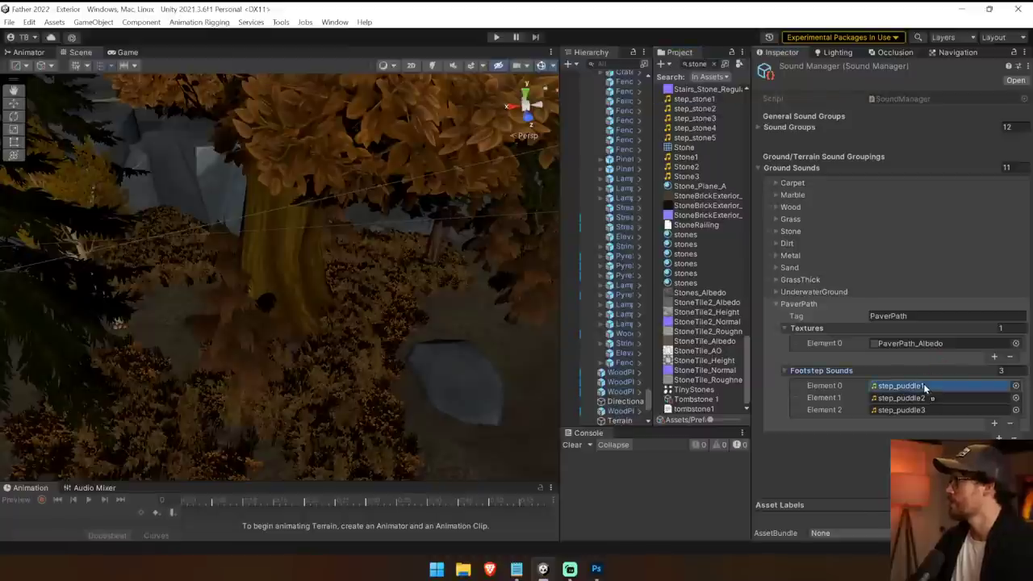
{"action": "left_click_drag", "start_coordinate": [923, 386], "coordinate": [920, 385]}
{"action": "left_click_drag", "start_coordinate": [833, 321], "coordinate": [900, 398]}
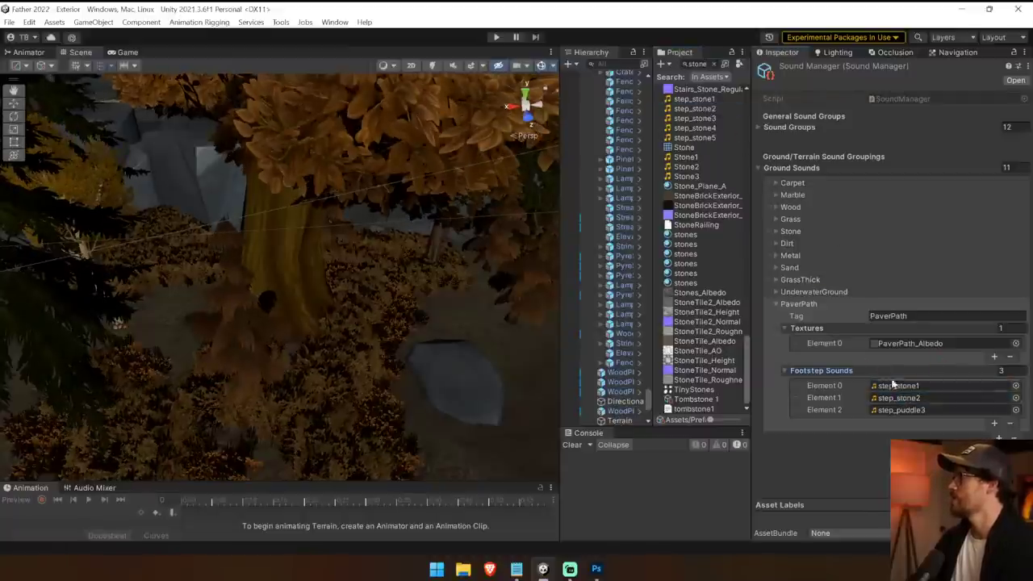
{"action": "left_click_drag", "start_coordinate": [710, 119], "coordinate": [899, 410]}
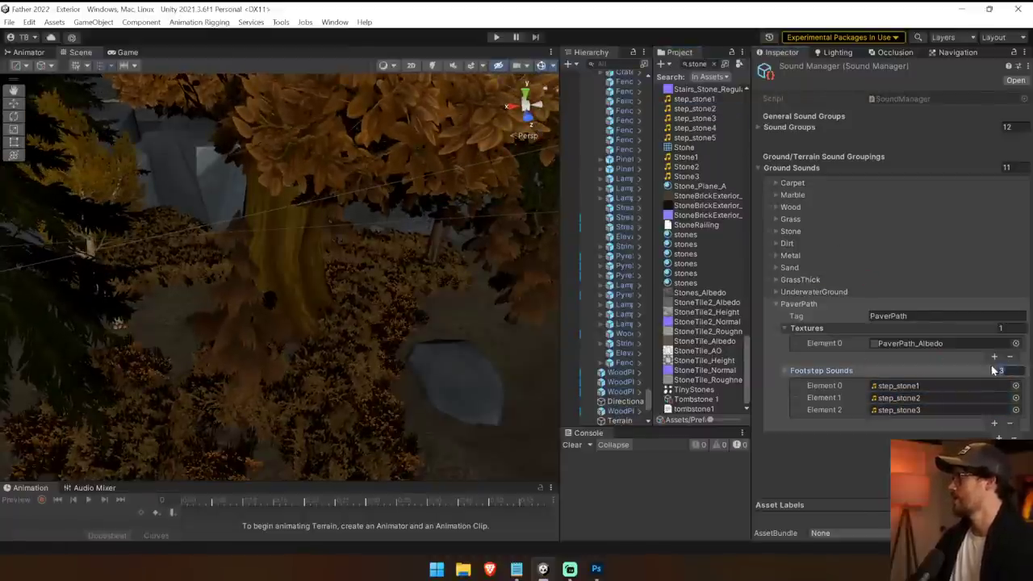
Step: Set the PaverPath footstep sound count to 5 and assign step_stone4 and step_stone5 to the added elements
{"action": "type", "text": "5"}
{"action": "key", "text": "Return"}
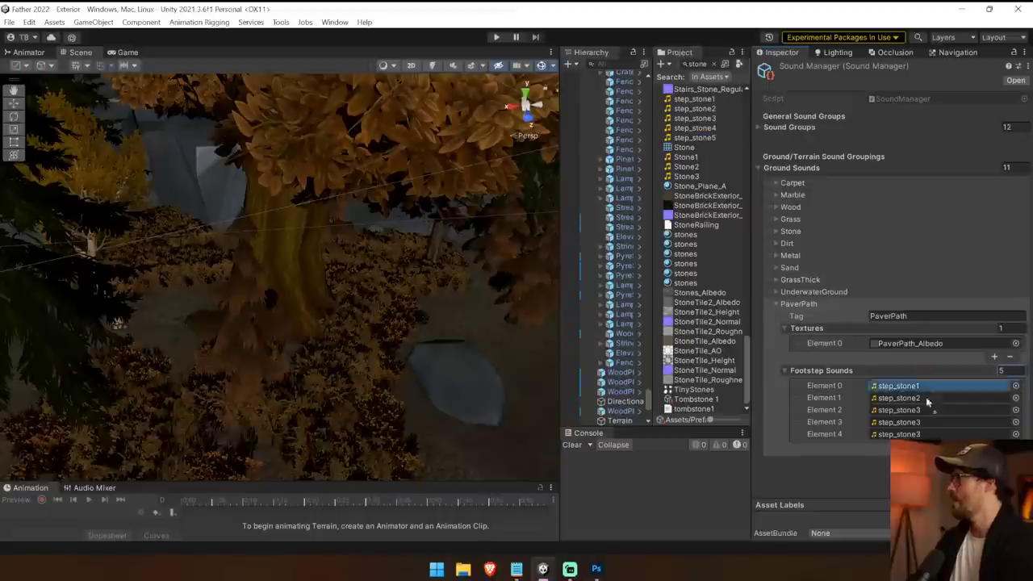
{"action": "left_click", "coordinate": [924, 422]}
{"action": "left_click_drag", "start_coordinate": [924, 426], "coordinate": [923, 424]}
{"action": "left_click_drag", "start_coordinate": [702, 138], "coordinate": [905, 434]}
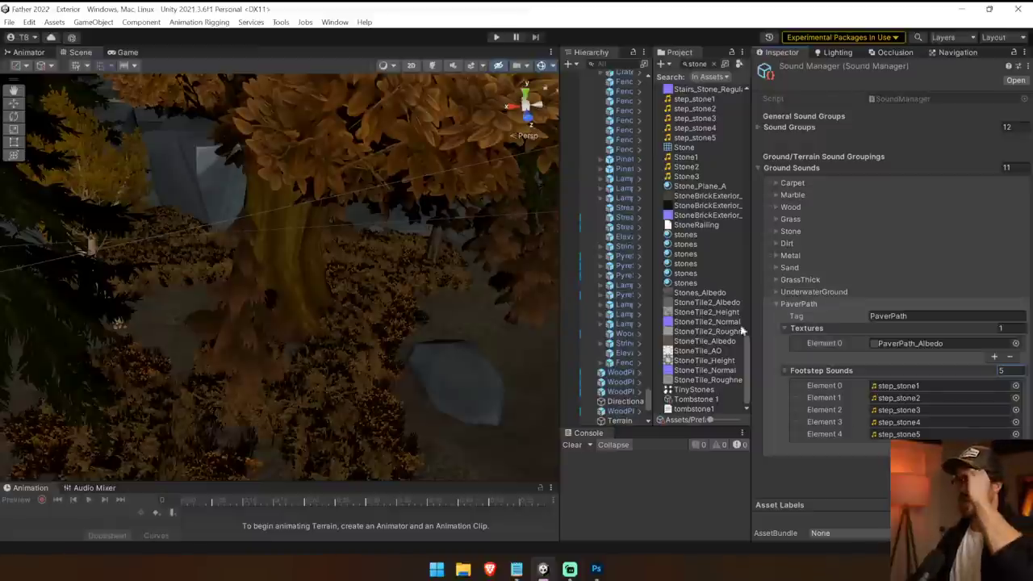
Step: Clear the project search and select the PaverPath terrain layer asset to check its settings
{"action": "left_click", "coordinate": [713, 64]}
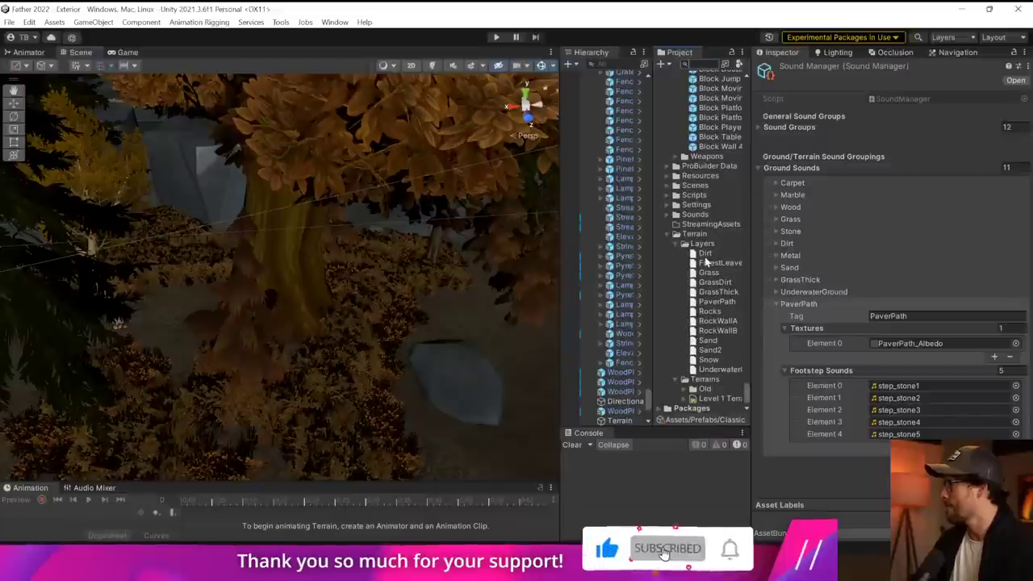
{"action": "left_click", "coordinate": [716, 301]}
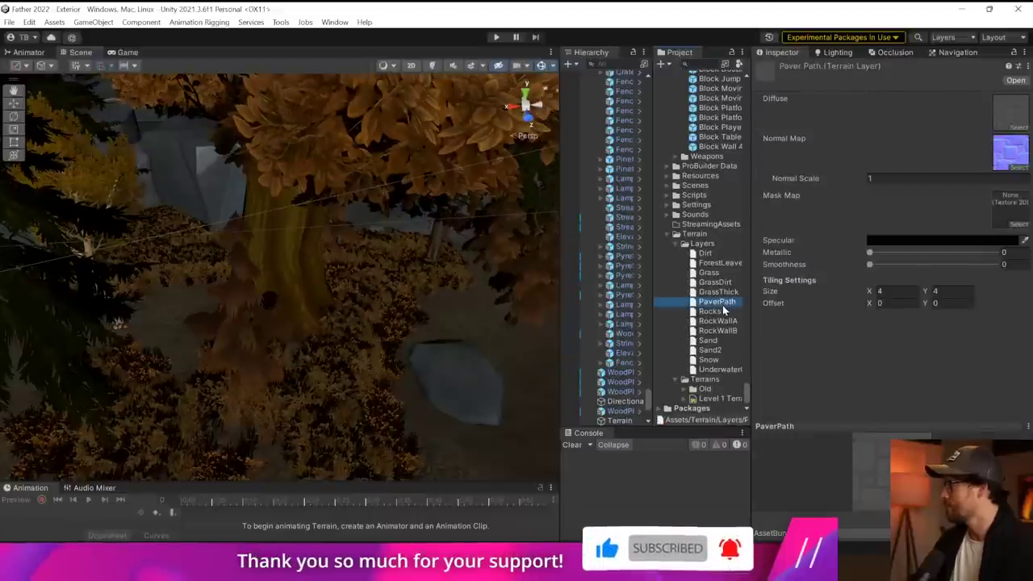
Step: Run the game and walk forward through the level across the wood, sand and stone ground to test the footstep sounds
{"action": "left_click", "coordinate": [497, 38]}
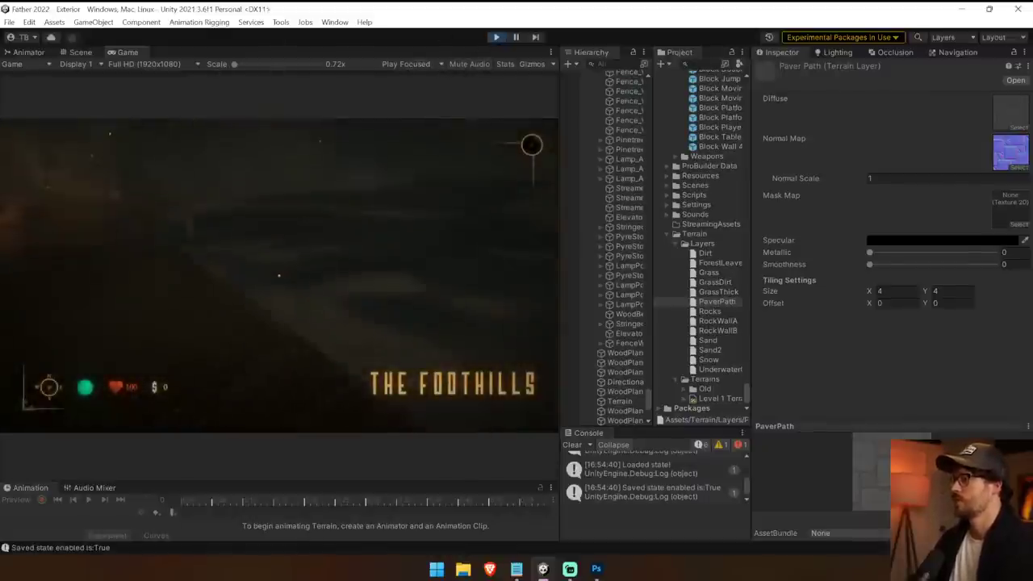
{"action": "key", "text": "w"}
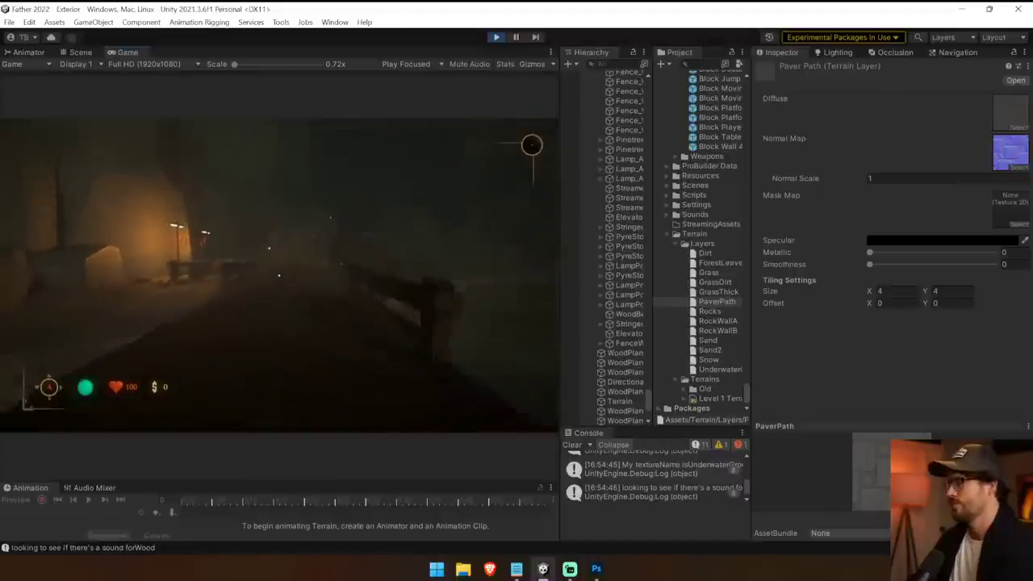
{"action": "key", "text": "w"}
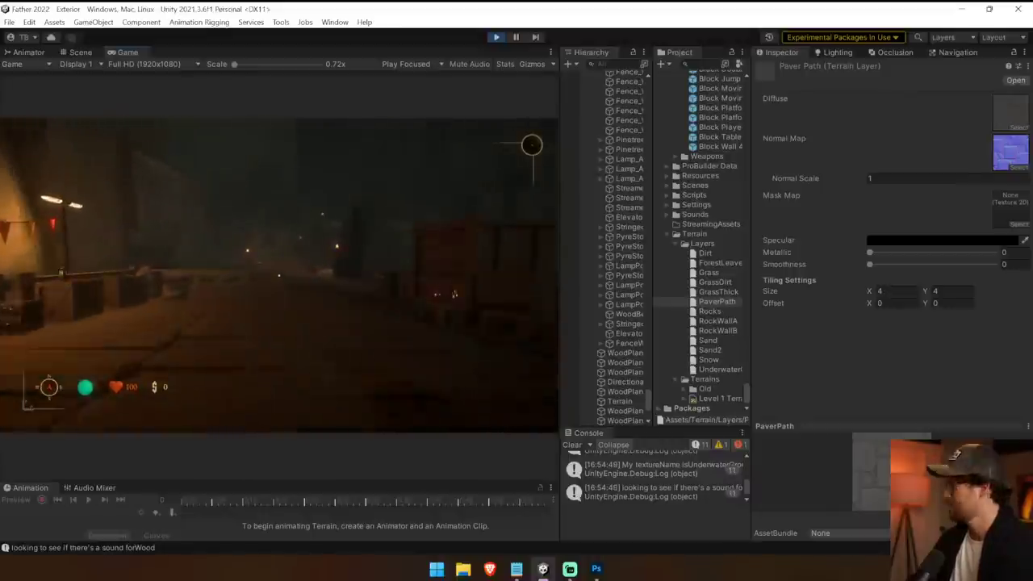
{"action": "key", "text": "w"}
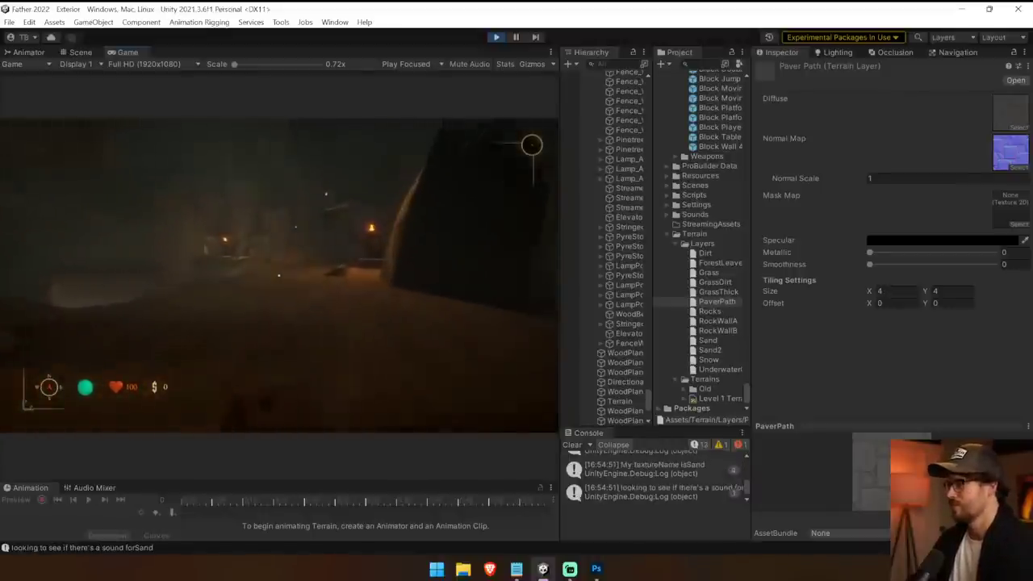
{"action": "key", "text": "w"}
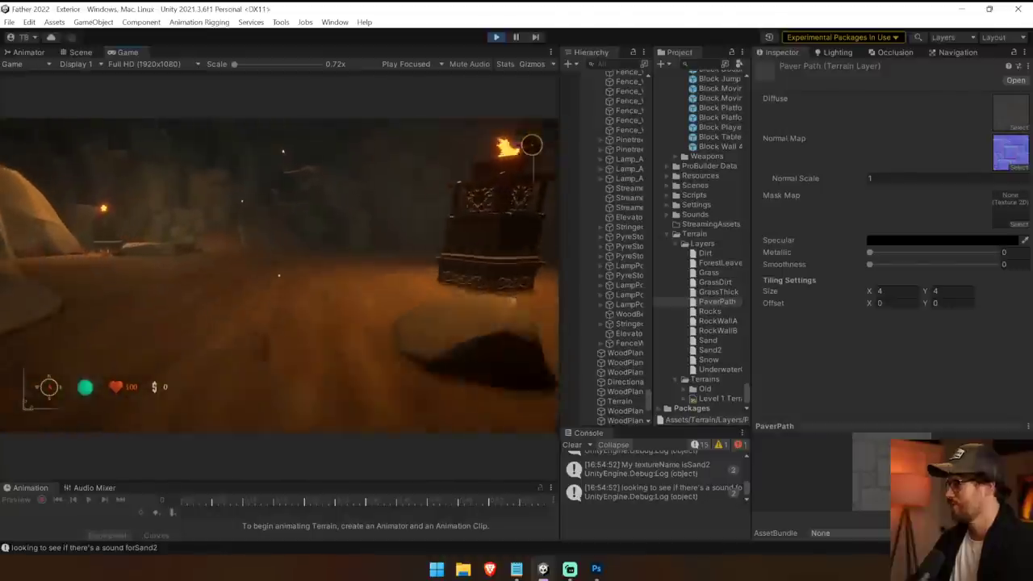
{"action": "key", "text": "w"}
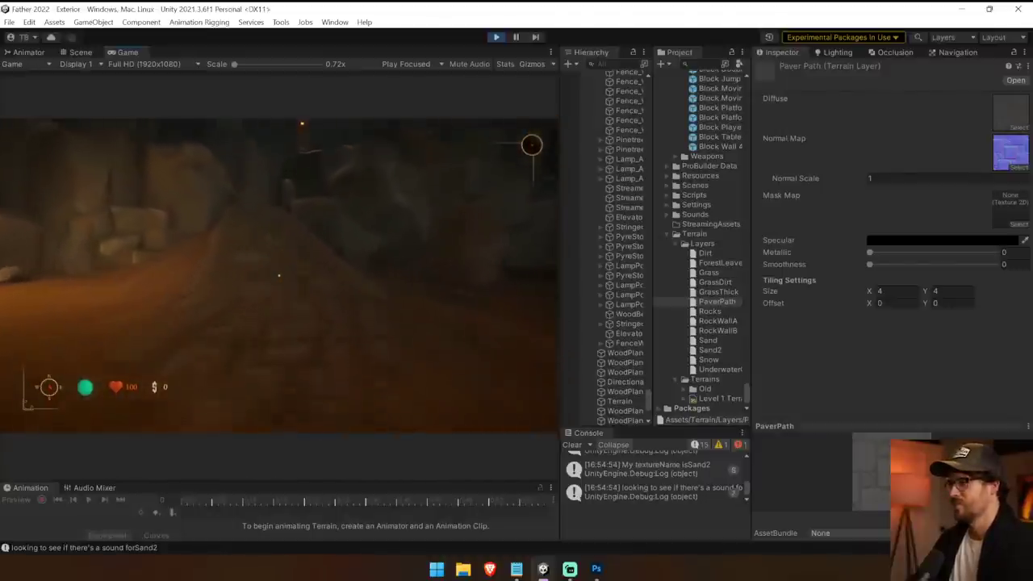
{"action": "key", "text": "w"}
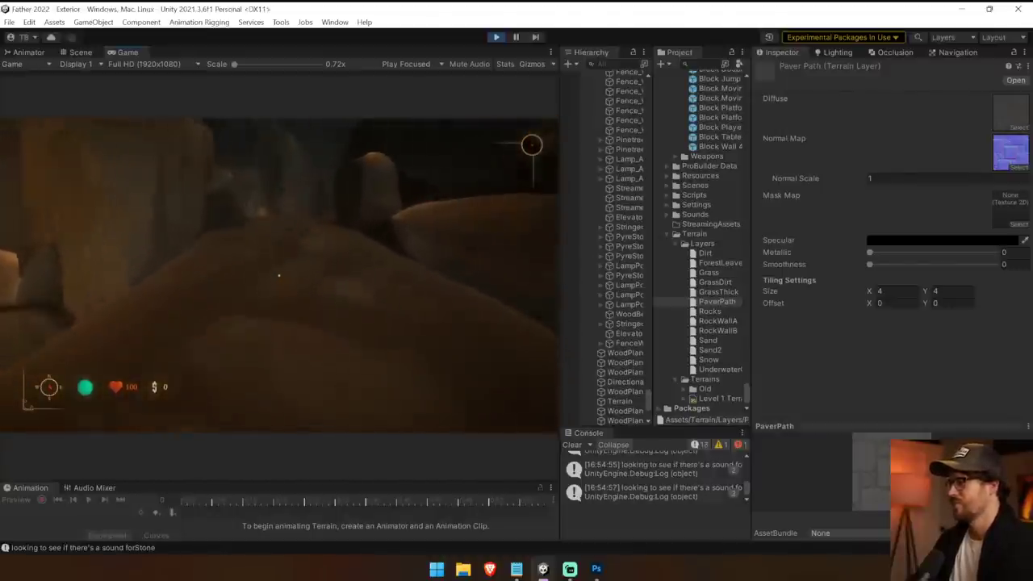
Step: Walk the player across the stone, paver path and grass areas to test the footstep sounds, and end the playtest
{"action": "key", "text": "w"}
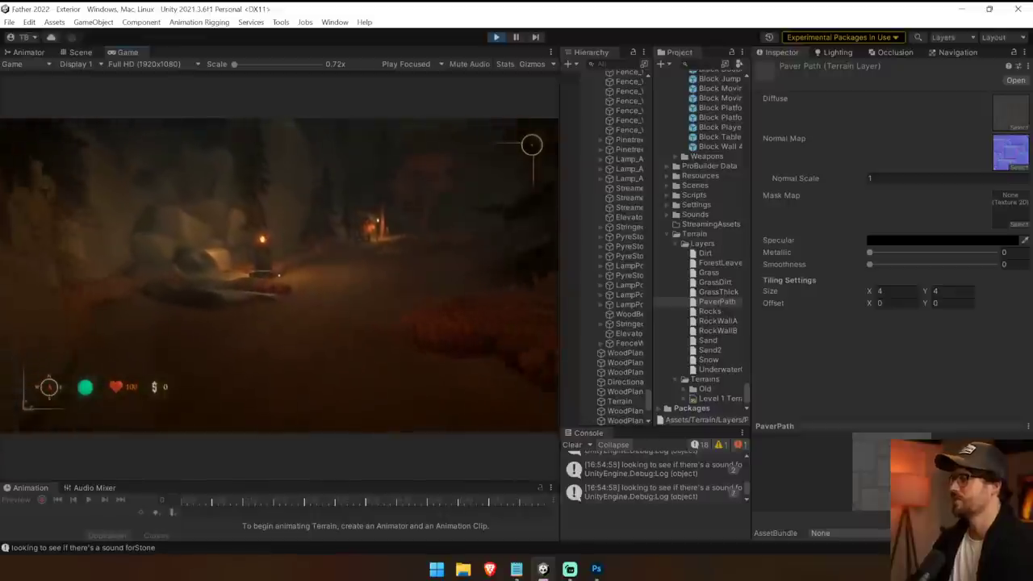
{"action": "key", "text": "w"}
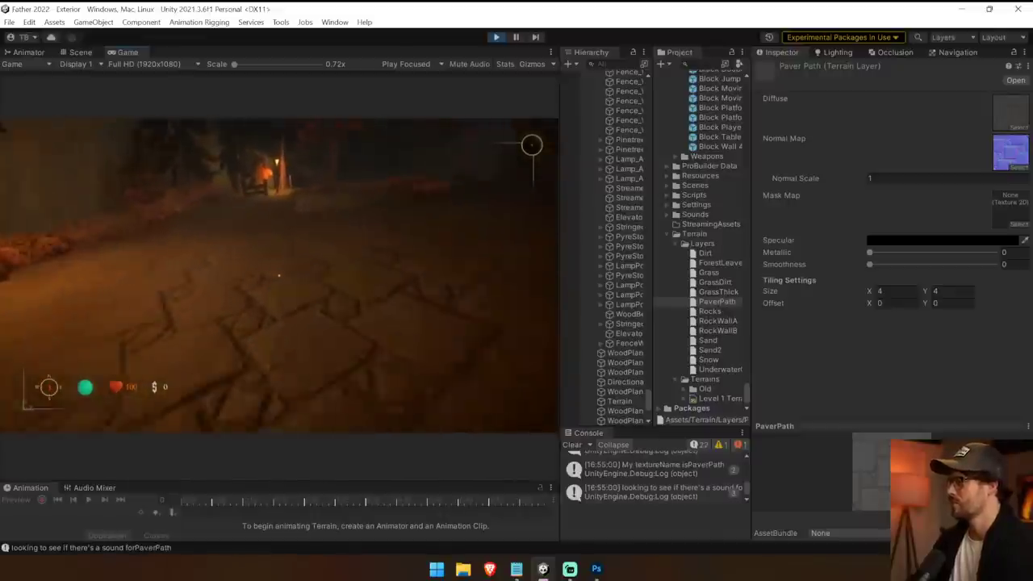
{"action": "key", "text": "w"}
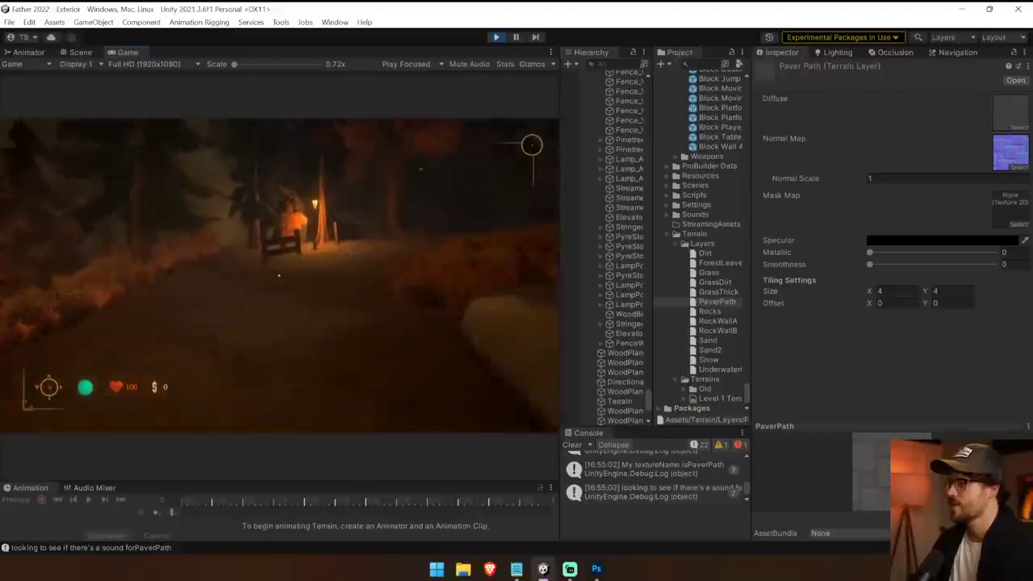
{"action": "key", "text": "w"}
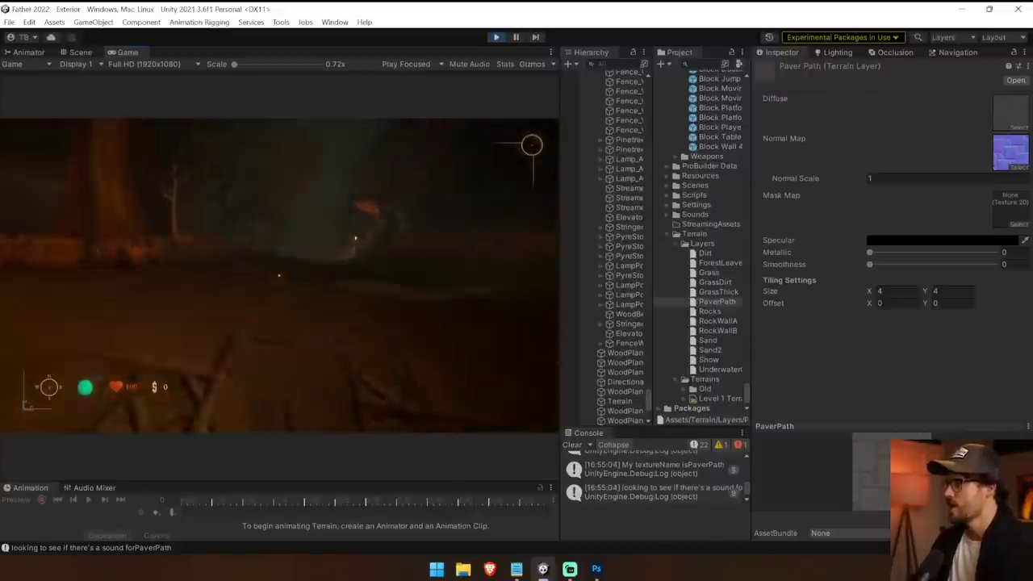
{"action": "key", "text": "w"}
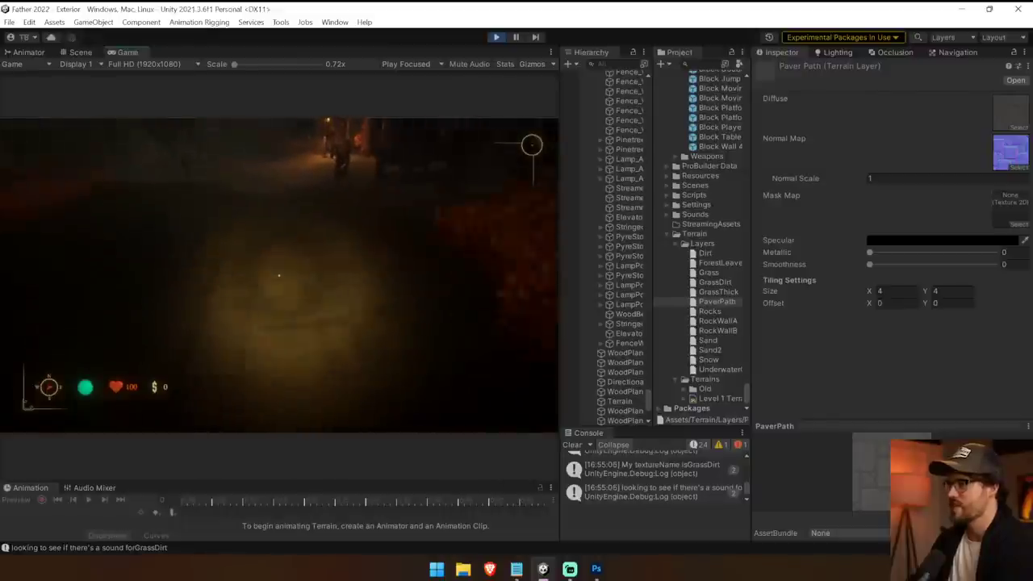
{"action": "key", "text": "w"}
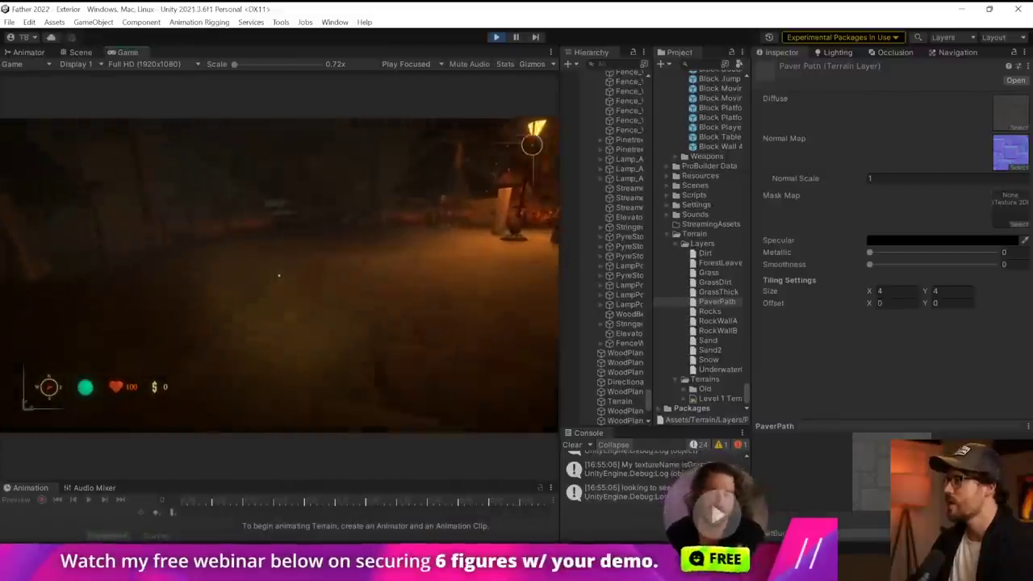
{"action": "key", "text": "w"}
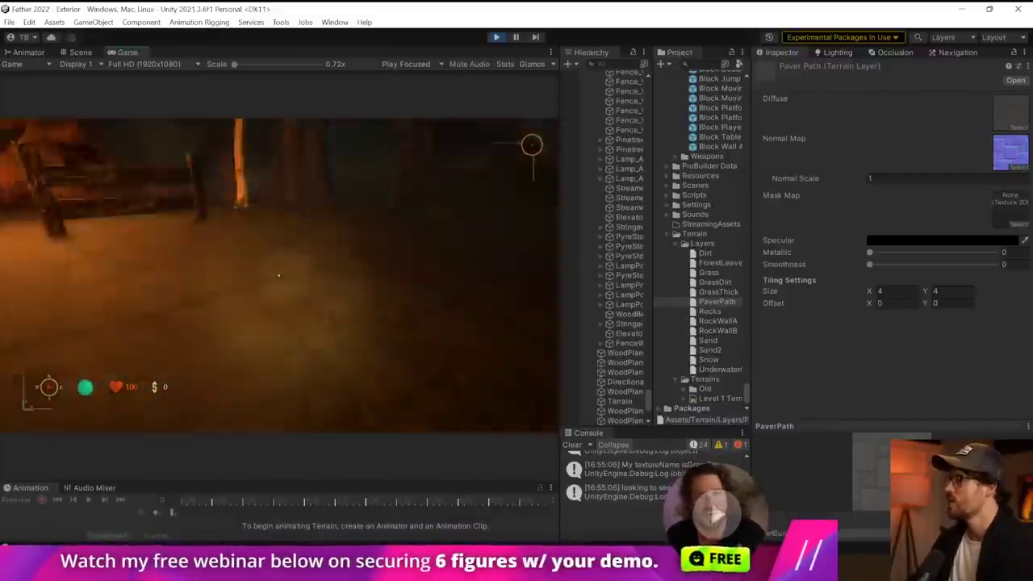
{"action": "key", "text": "w"}
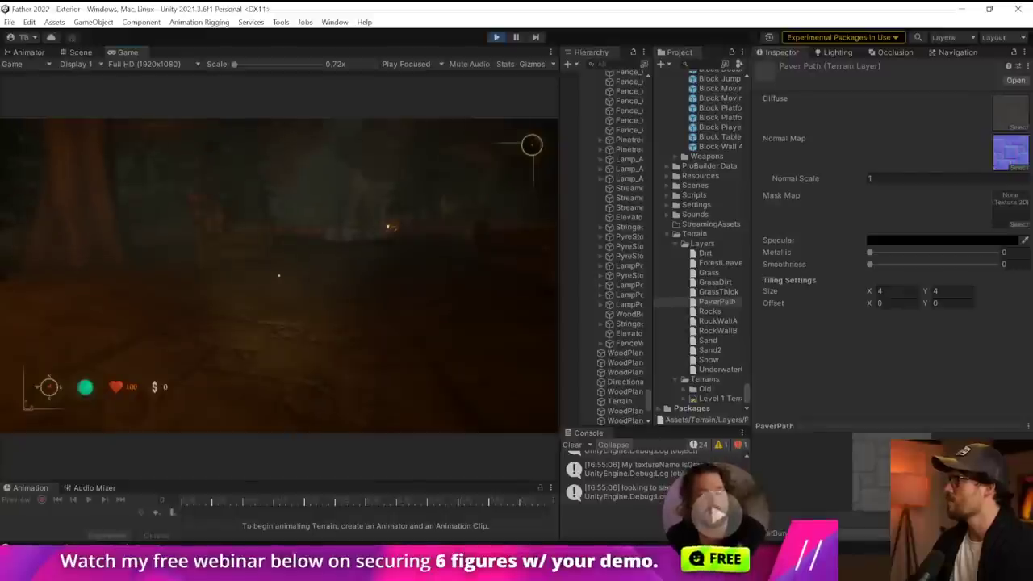
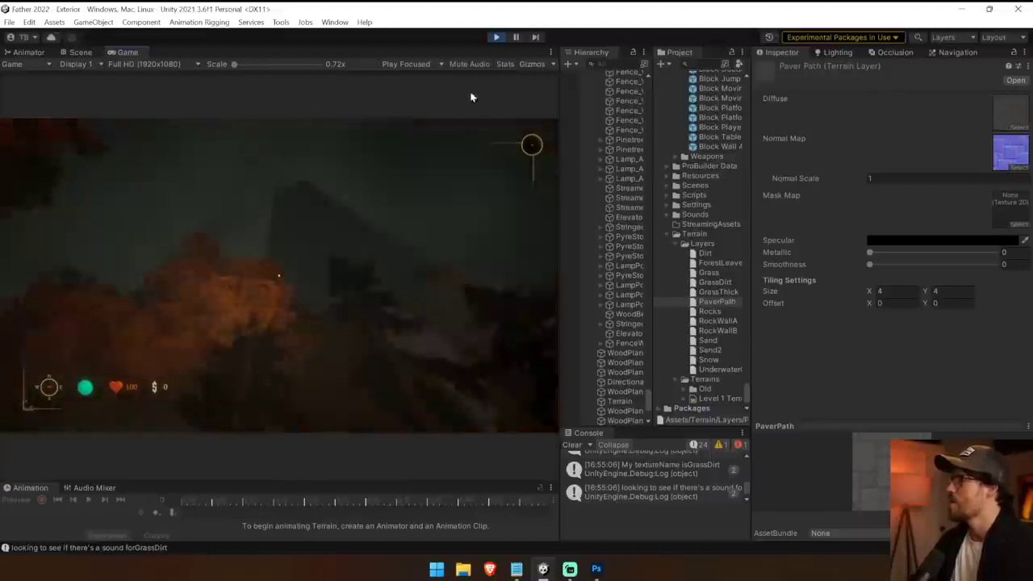
{"action": "key", "text": "ctrl+p"}
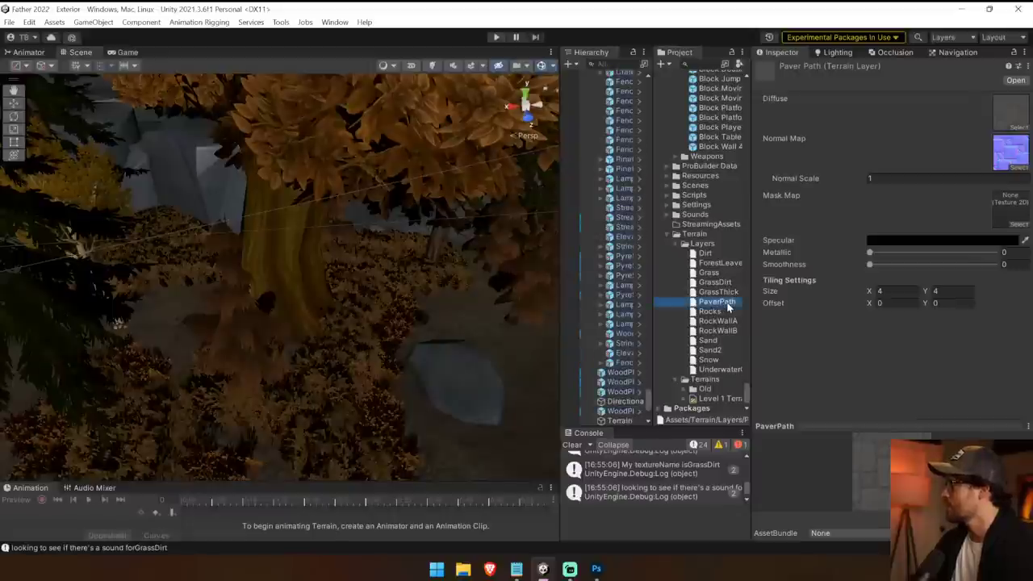
{"action": "left_click", "coordinate": [728, 306]}
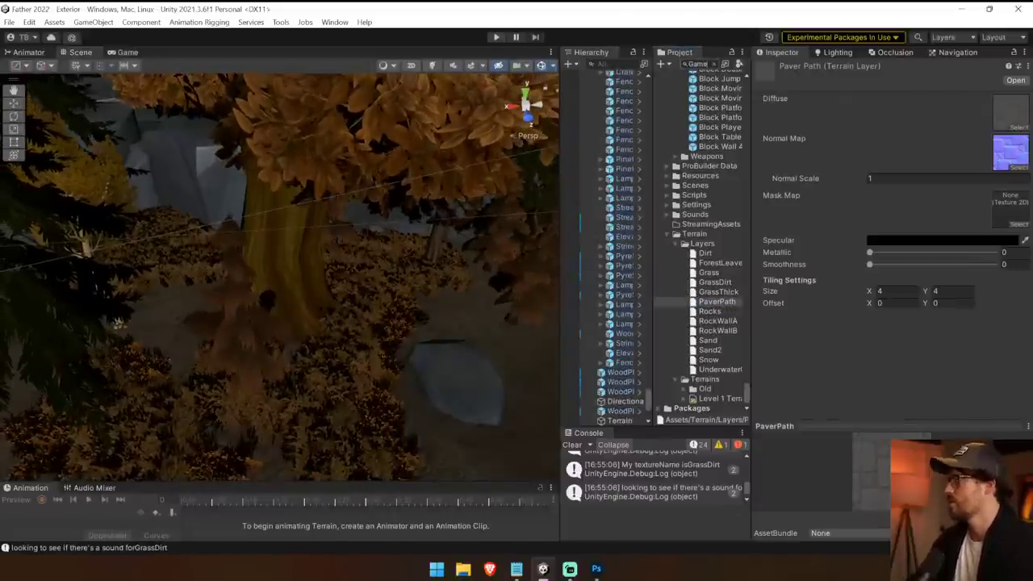
{"action": "key", "text": "ctrl+f"}
{"action": "type", "text": "GameM"}
{"action": "left_click", "coordinate": [697, 108]}
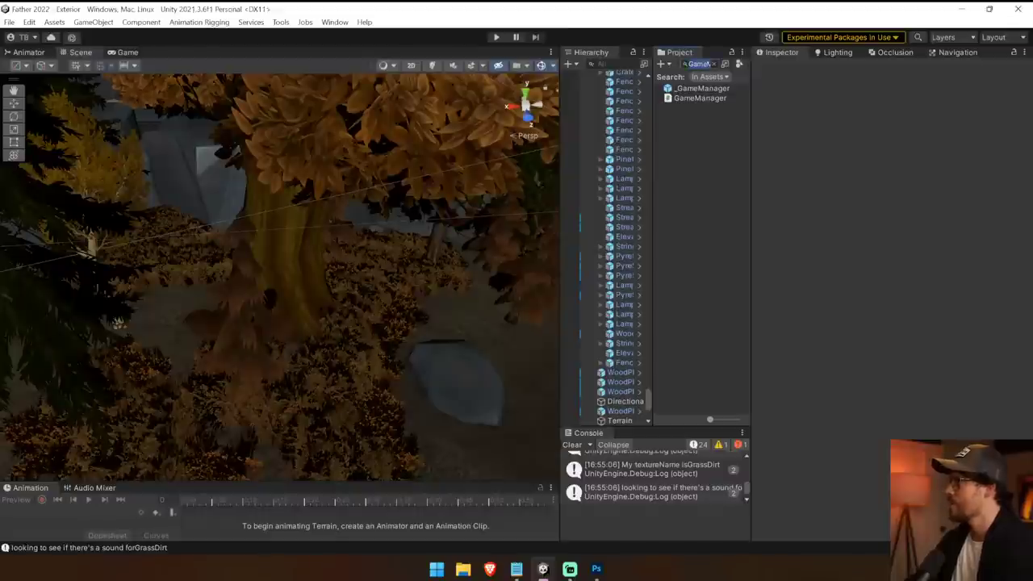
Step: Find the Sound Manager asset and compare the tags and textures of its GrassThick, PaverPath and Grass ground sounds
{"action": "key", "text": "ctrl+a"}
{"action": "type", "text": "sound ma"}
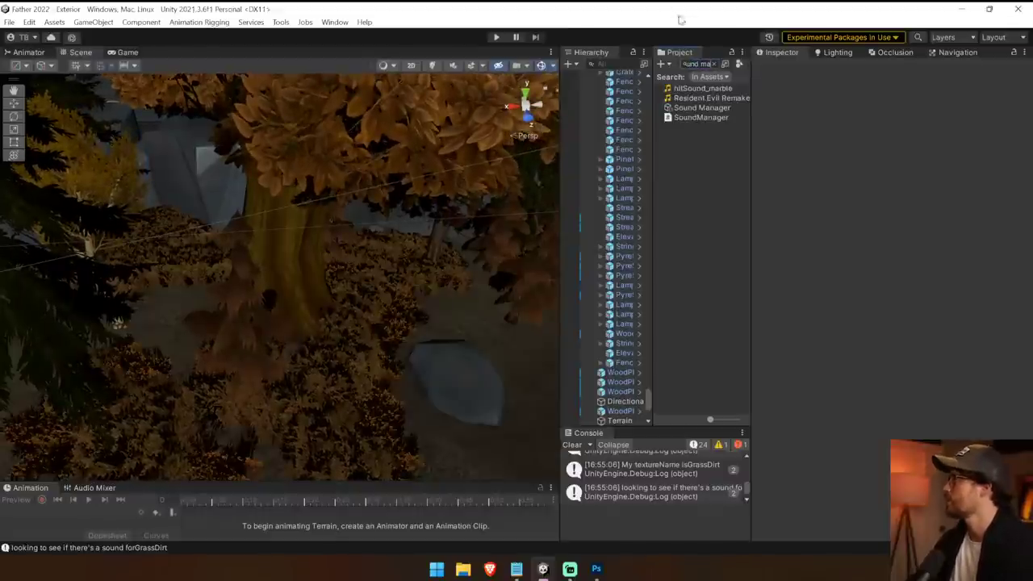
{"action": "left_click", "coordinate": [689, 108]}
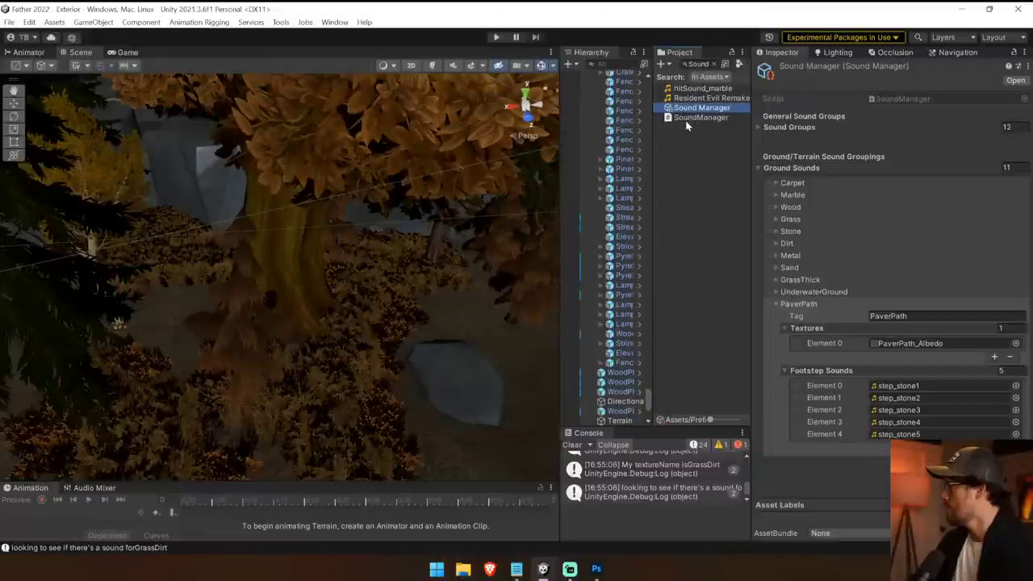
{"action": "left_click", "coordinate": [797, 280]}
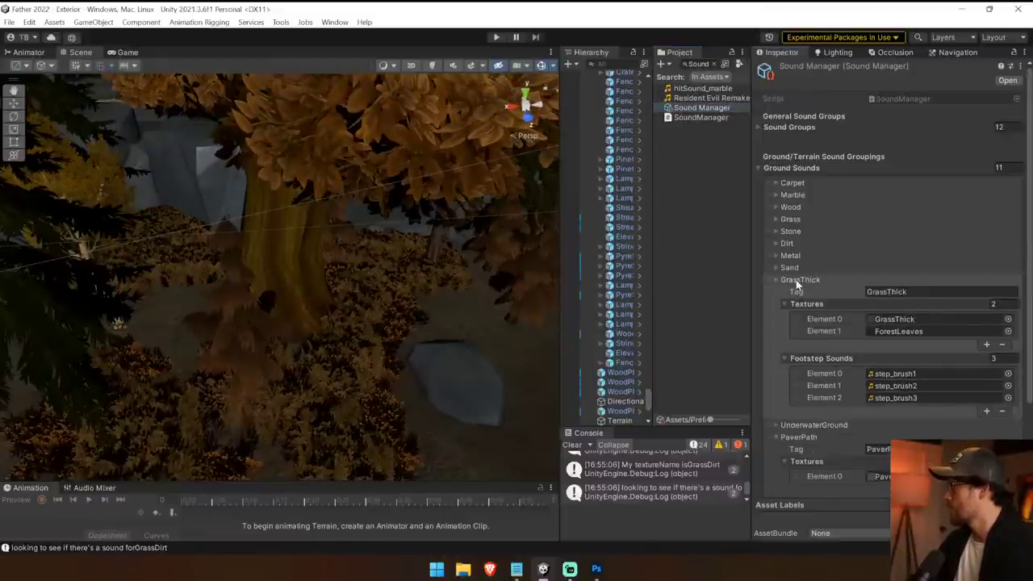
{"action": "left_click", "coordinate": [796, 281]}
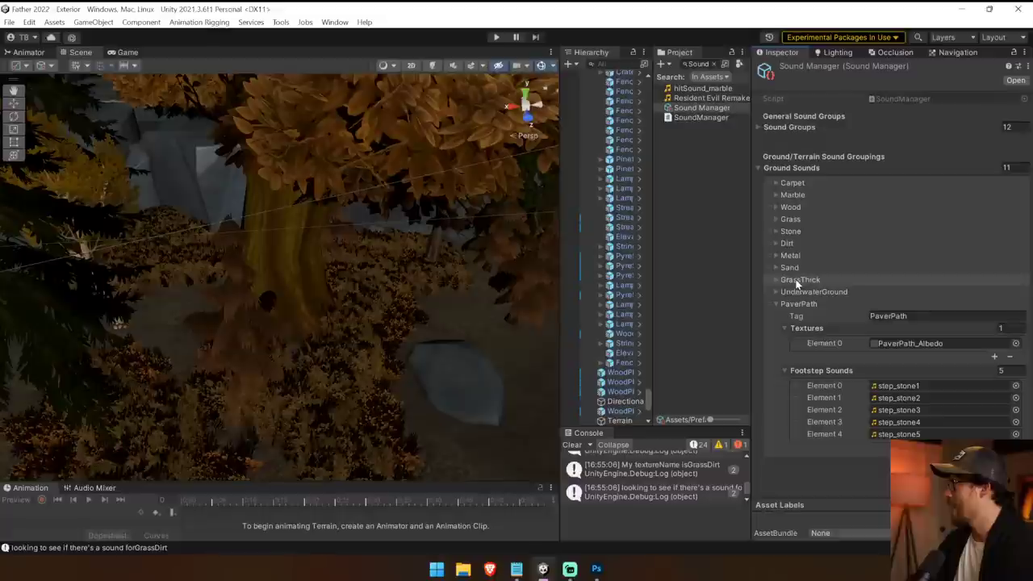
{"action": "left_click", "coordinate": [908, 315]}
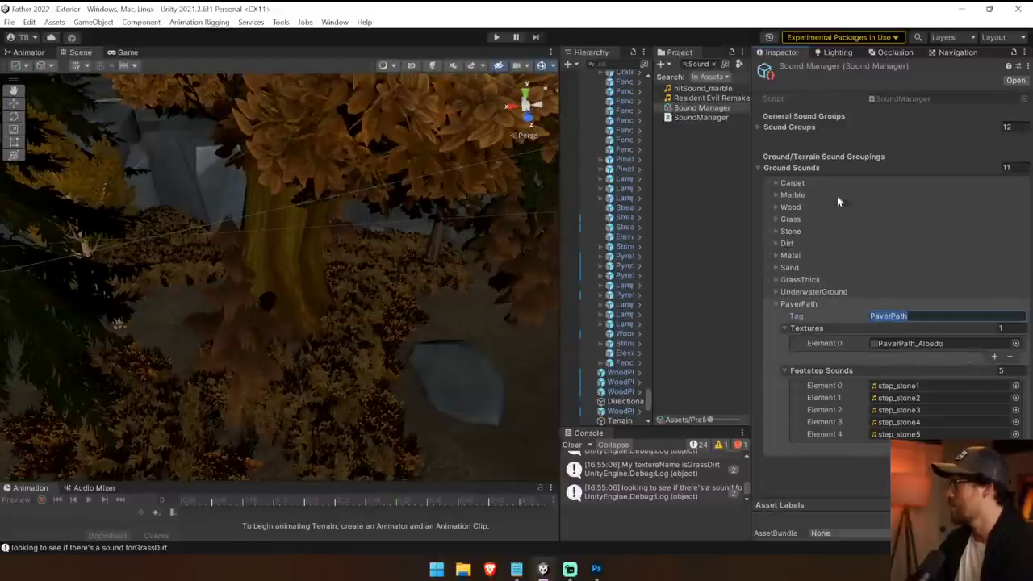
{"action": "left_click", "coordinate": [790, 220]}
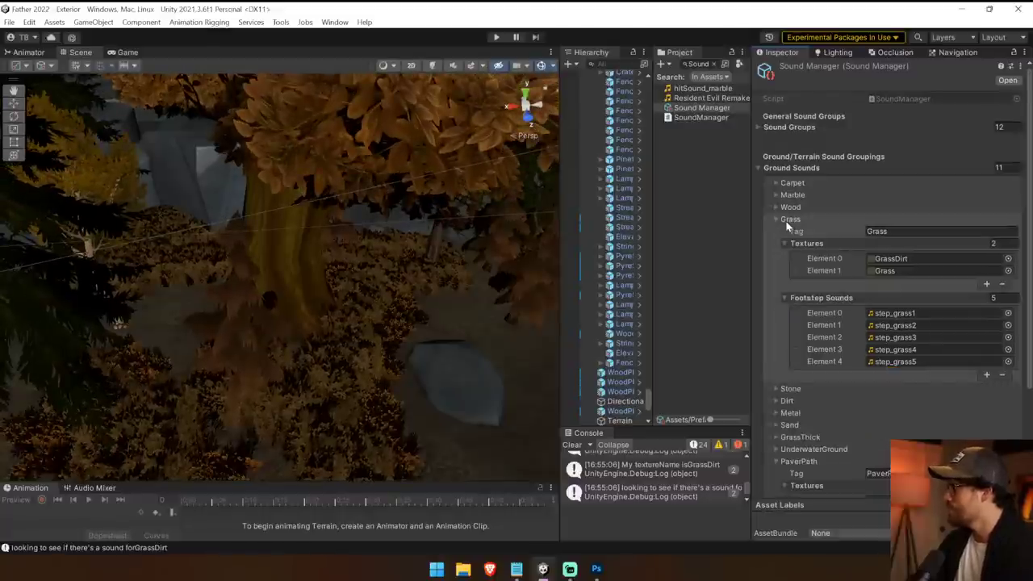
{"action": "left_click", "coordinate": [789, 219]}
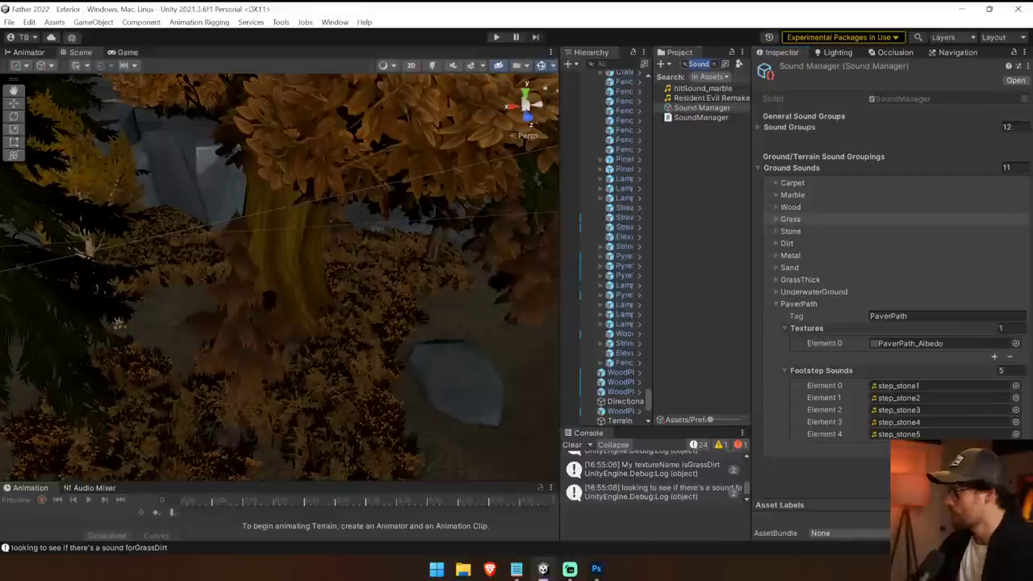
Step: Select the terrain in the scene and examine its GrassThick, Dirt and RockWallA terrain layers
{"action": "key", "text": "BackSpace"}
{"action": "left_click", "coordinate": [427, 294]}
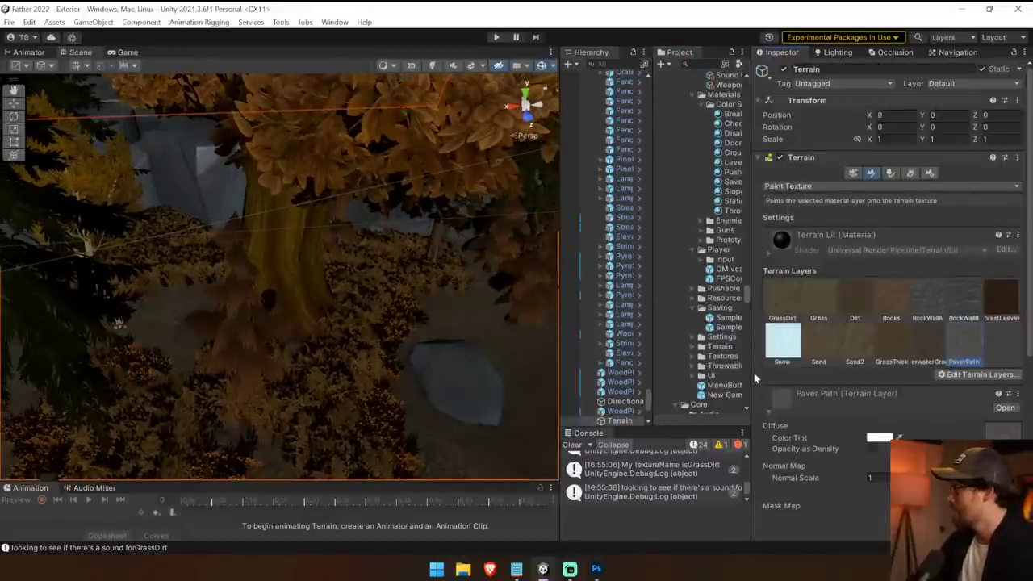
{"action": "left_click_drag", "start_coordinate": [754, 373], "coordinate": [676, 373]}
{"action": "left_click", "coordinate": [757, 347]}
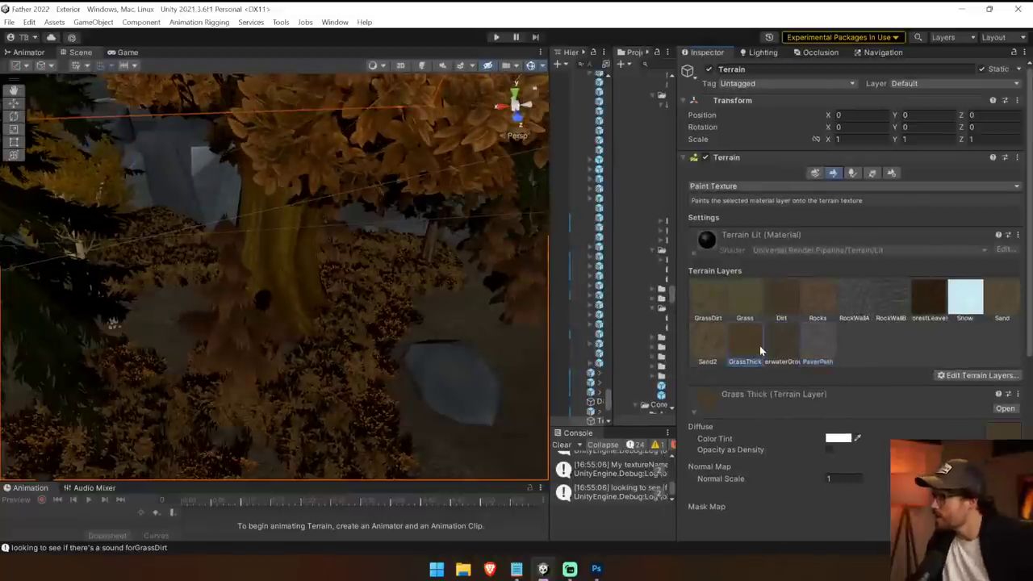
{"action": "left_click", "coordinate": [783, 309]}
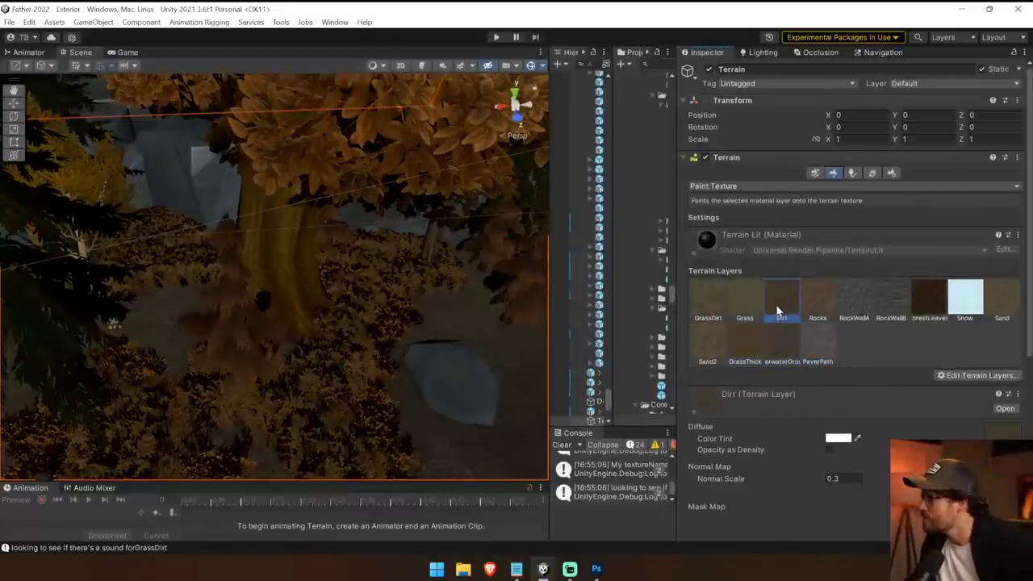
{"action": "left_click", "coordinate": [867, 291]}
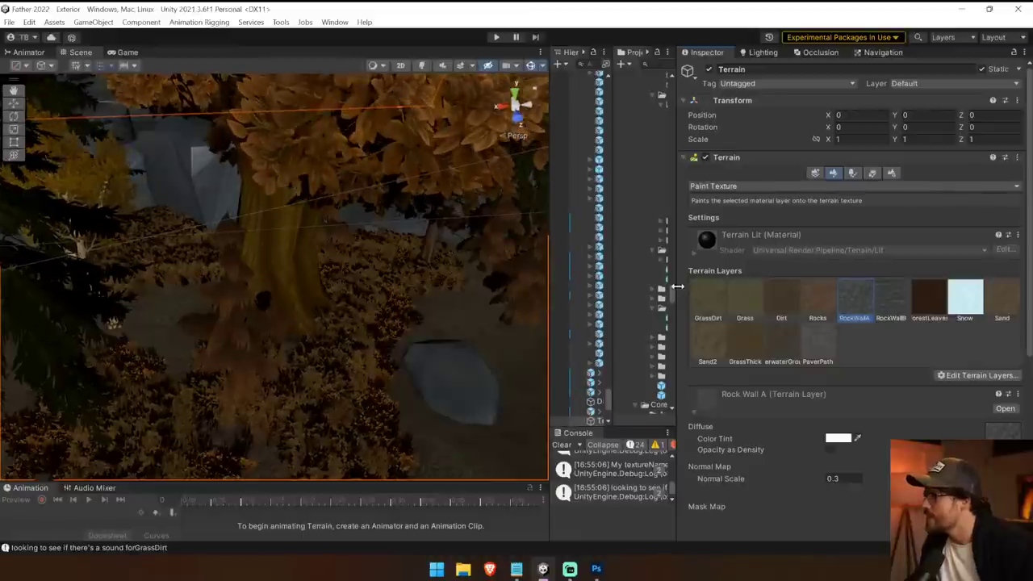
{"action": "left_click_drag", "start_coordinate": [678, 287], "coordinate": [794, 286]}
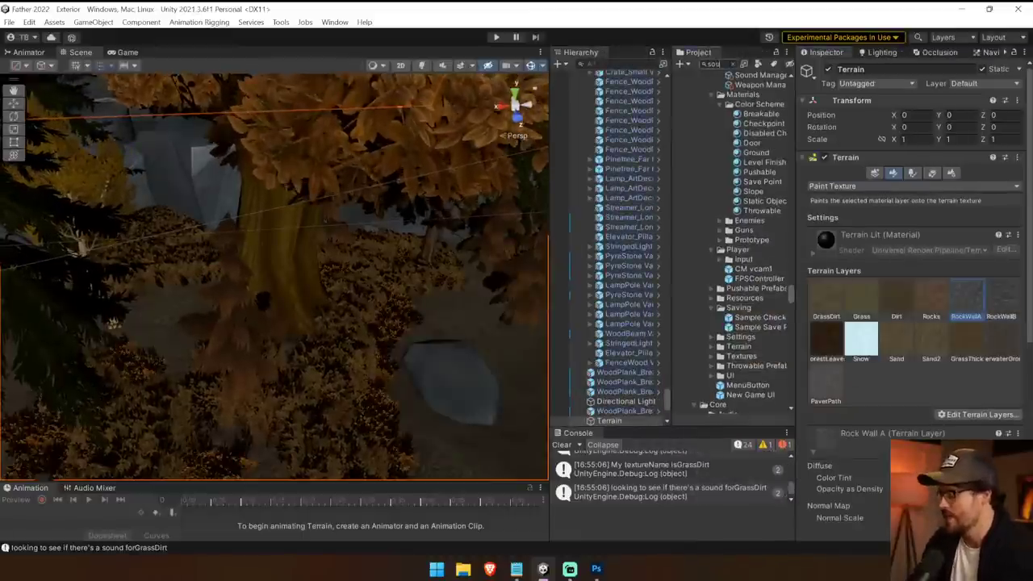
Step: Reopen the Sound Manager asset and review the texture and footstep entries of the GrassThick and Grass ground sounds
{"action": "left_click", "coordinate": [726, 64]}
{"action": "type", "text": "sound"}
{"action": "left_click", "coordinate": [747, 109]}
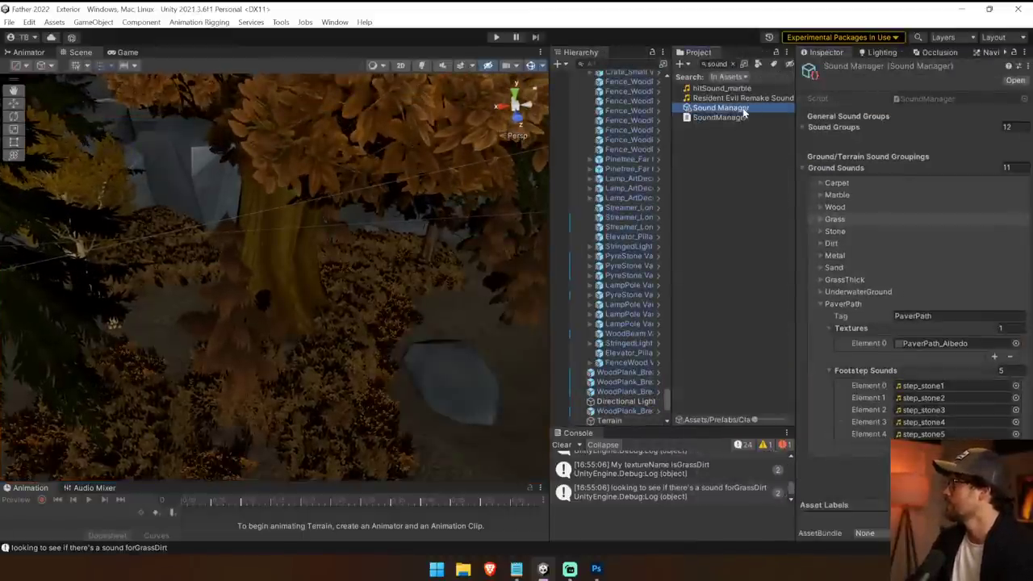
{"action": "left_click", "coordinate": [821, 280]}
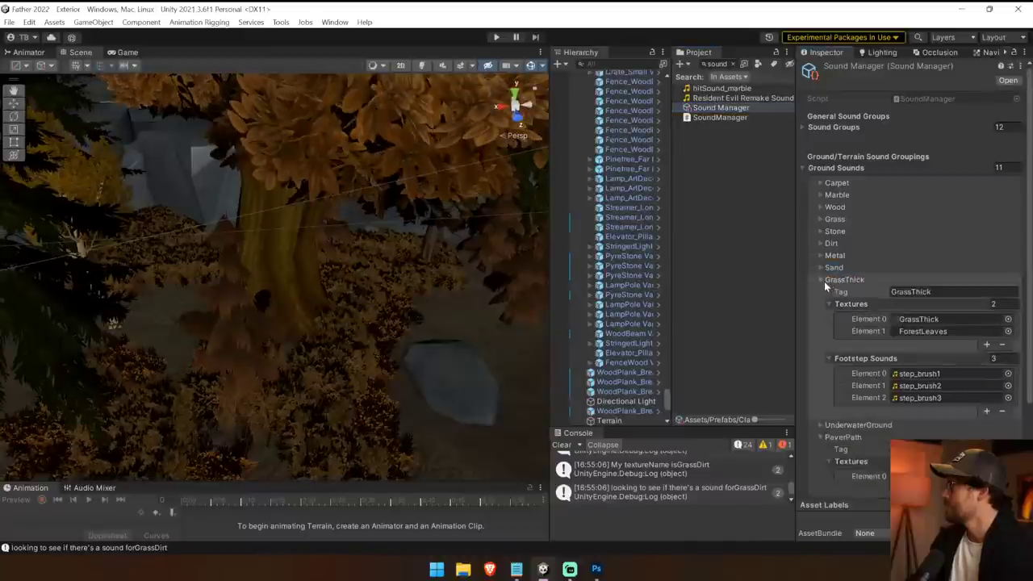
{"action": "left_click", "coordinate": [824, 279]}
{"action": "left_click", "coordinate": [821, 220]}
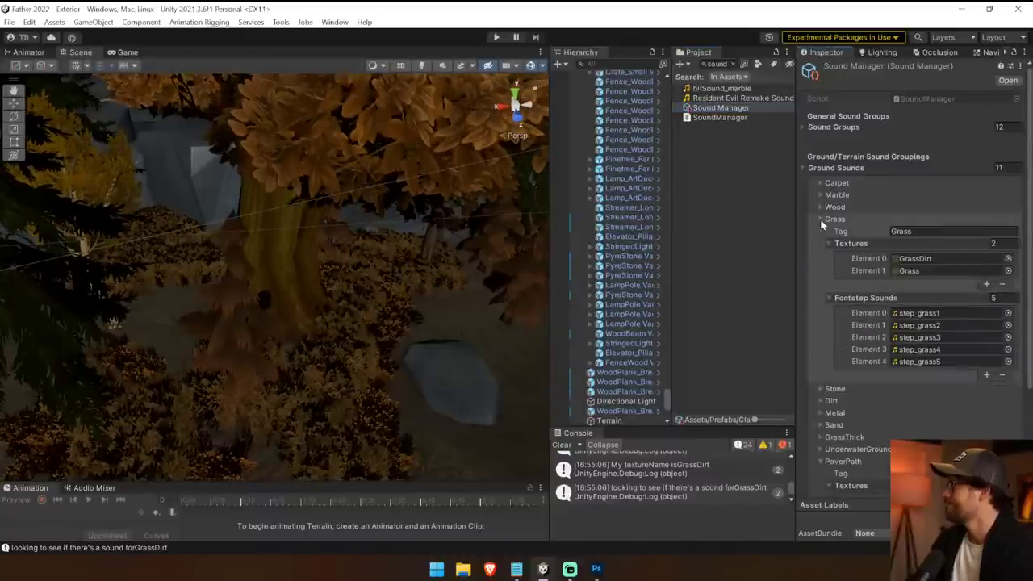
{"action": "left_click", "coordinate": [820, 220]}
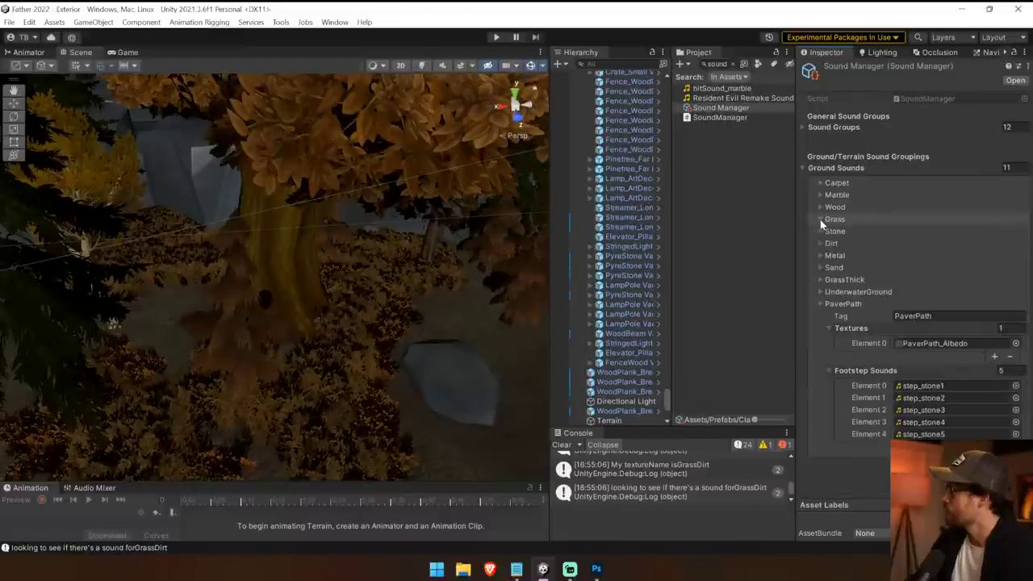
{"action": "left_click", "coordinate": [821, 303]}
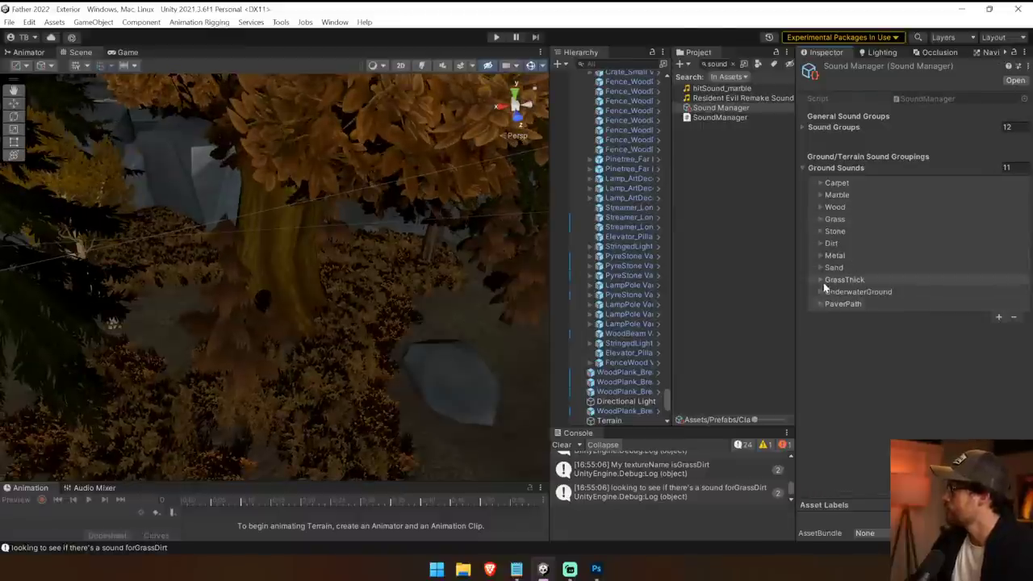
{"action": "left_click", "coordinate": [822, 279]}
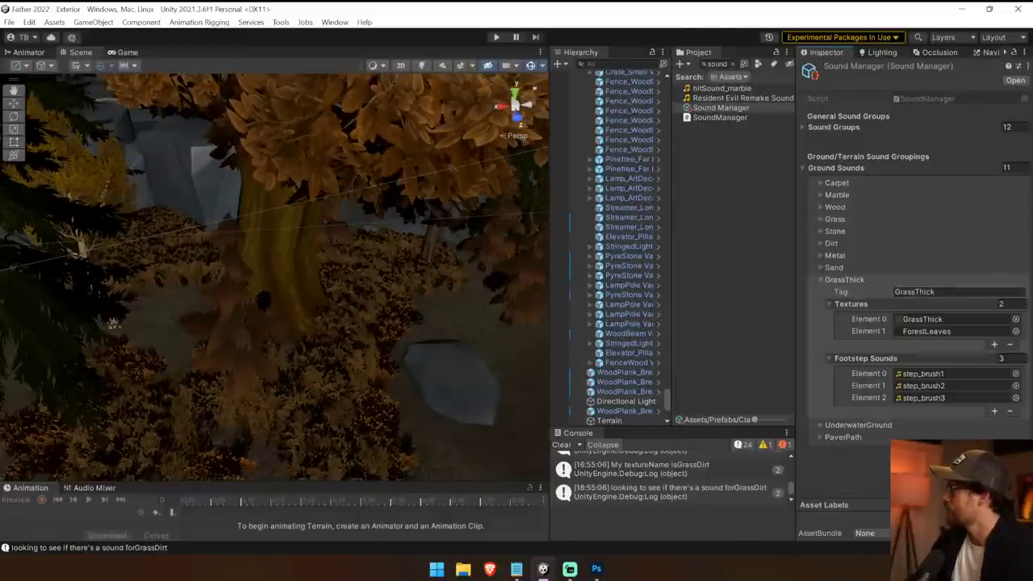
{"action": "left_click", "coordinate": [823, 279]}
Step: Locate the texture assigned to the PaverPath ground sound in the project and rename it to PaverPath
{"action": "left_click", "coordinate": [831, 305]}
{"action": "left_click", "coordinate": [927, 343]}
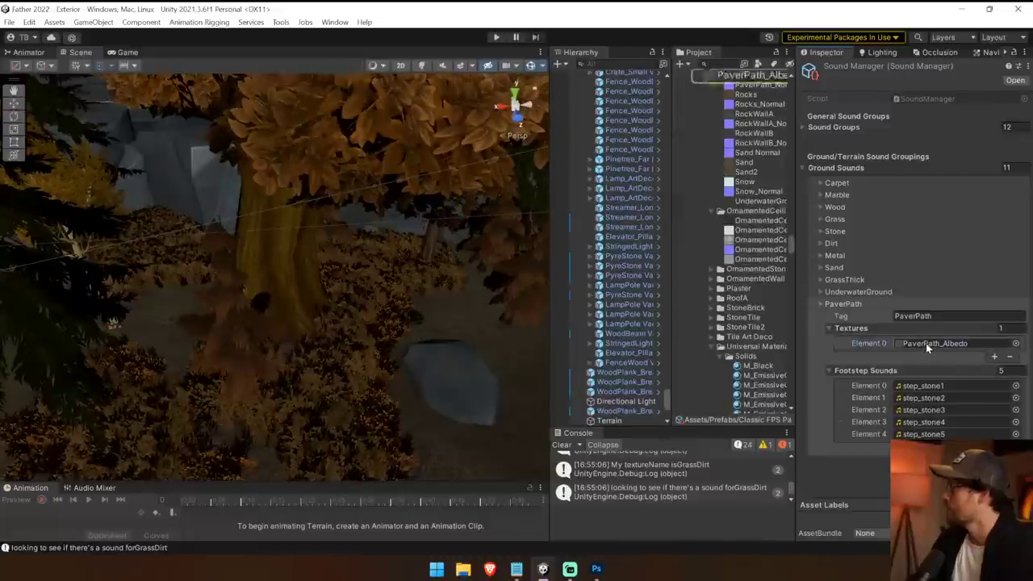
{"action": "scroll", "coordinate": [714, 235], "scroll_direction": "up", "scroll_amount": 3}
{"action": "scroll", "coordinate": [715, 233], "scroll_direction": "up", "scroll_amount": 3}
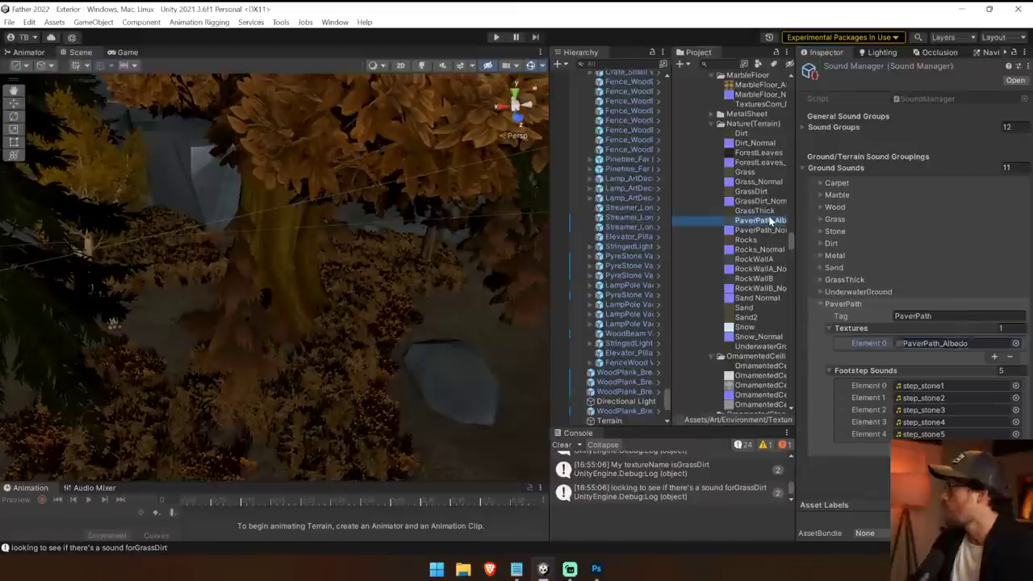
{"action": "left_click", "coordinate": [771, 227]}
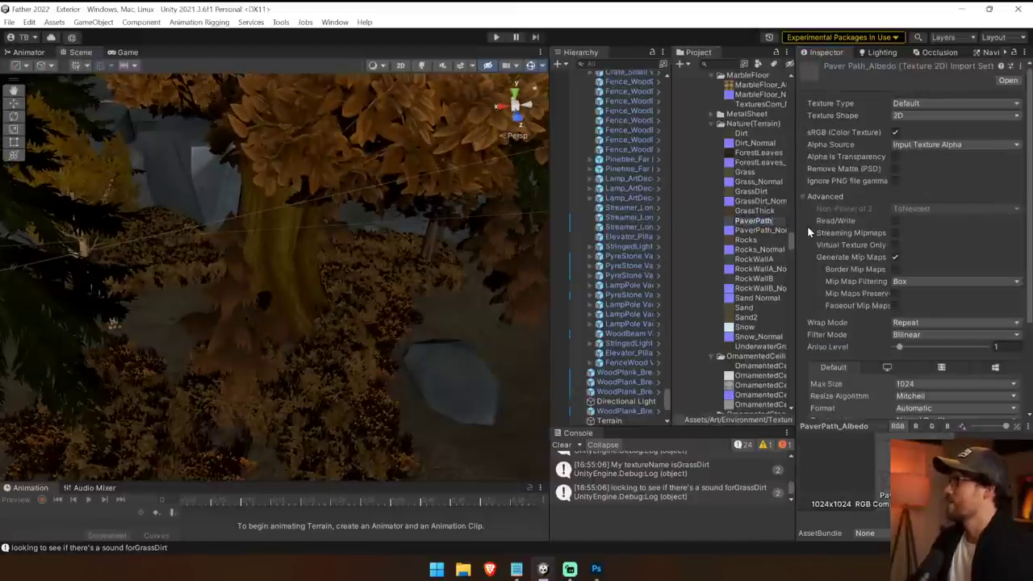
{"action": "key", "text": "BackSpace"}
{"action": "key", "text": "Return"}
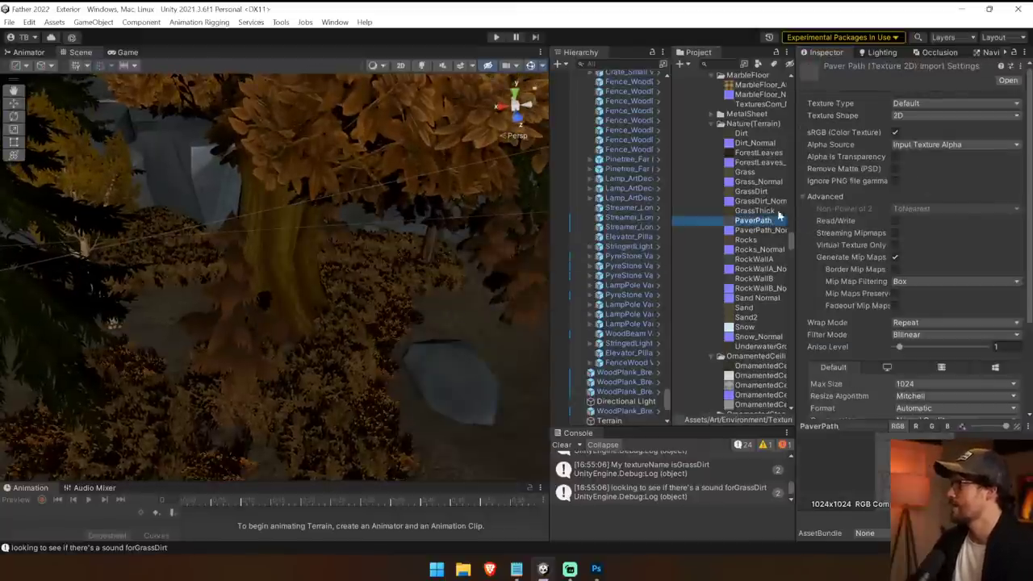
Step: Run the scene with a cleared console and walk from the wooden planks to the paver path to test the footstep sounds
{"action": "left_click", "coordinate": [495, 39]}
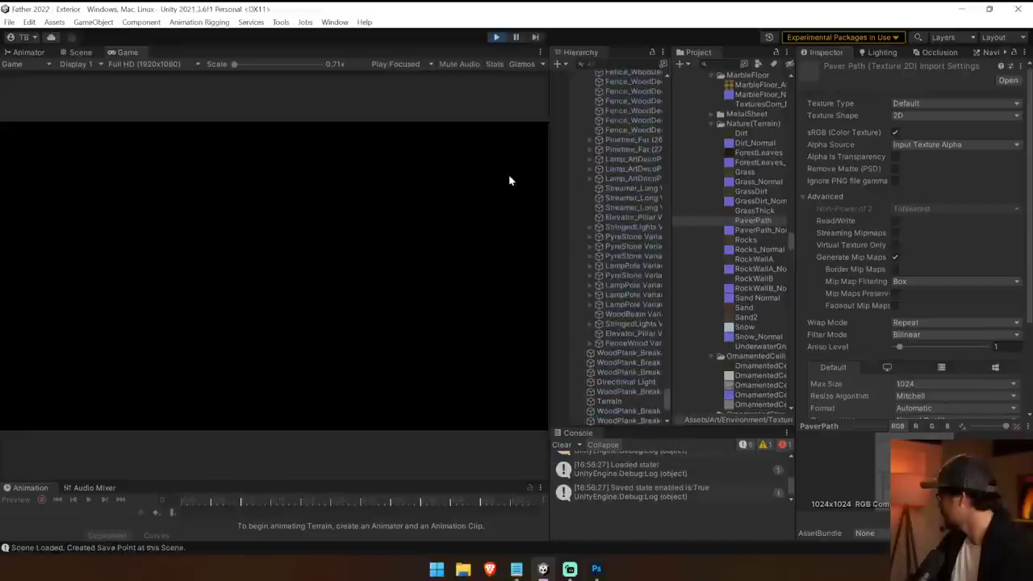
{"action": "left_click", "coordinate": [558, 445]}
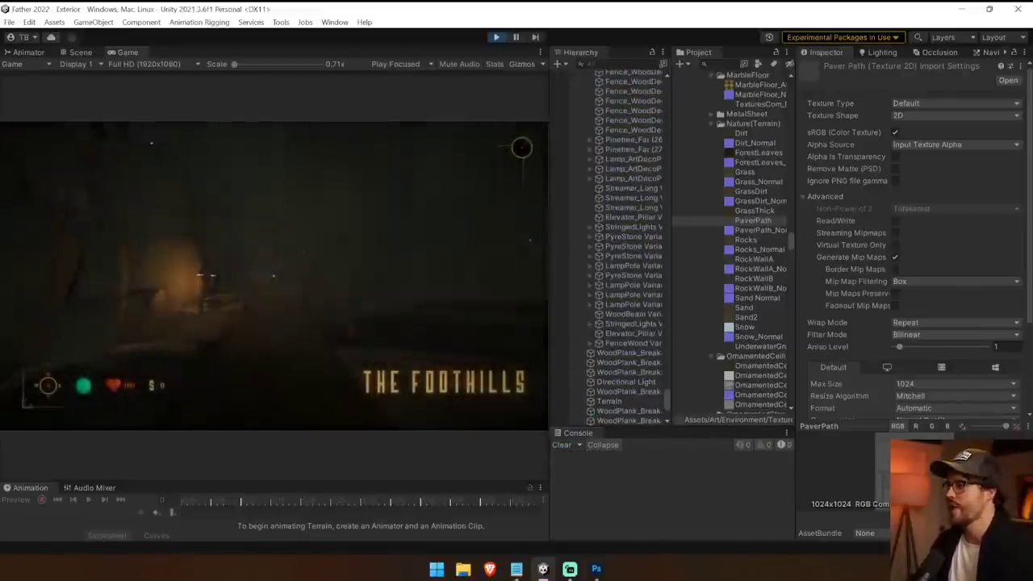
{"action": "key", "text": "w"}
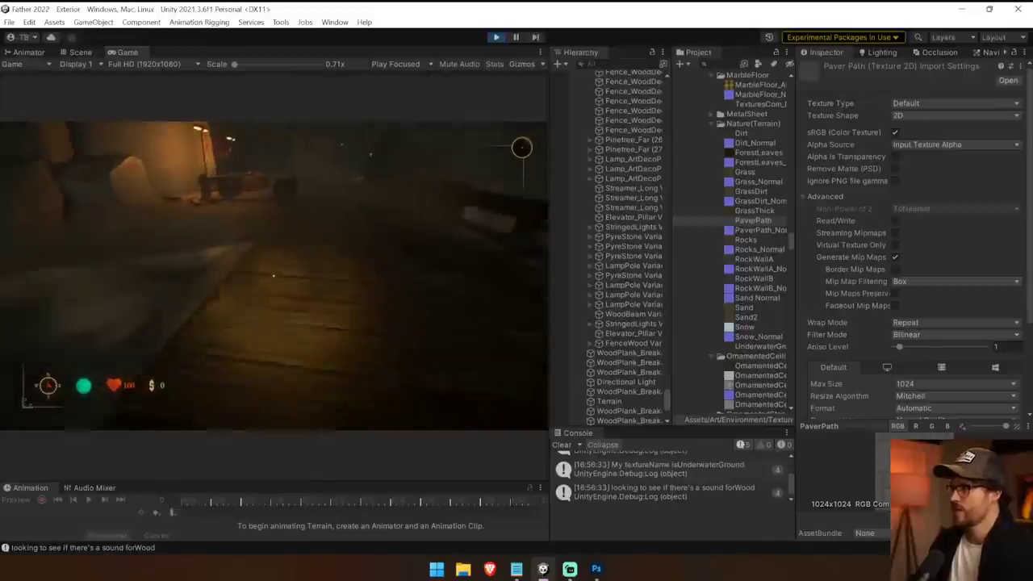
{"action": "key", "text": "w"}
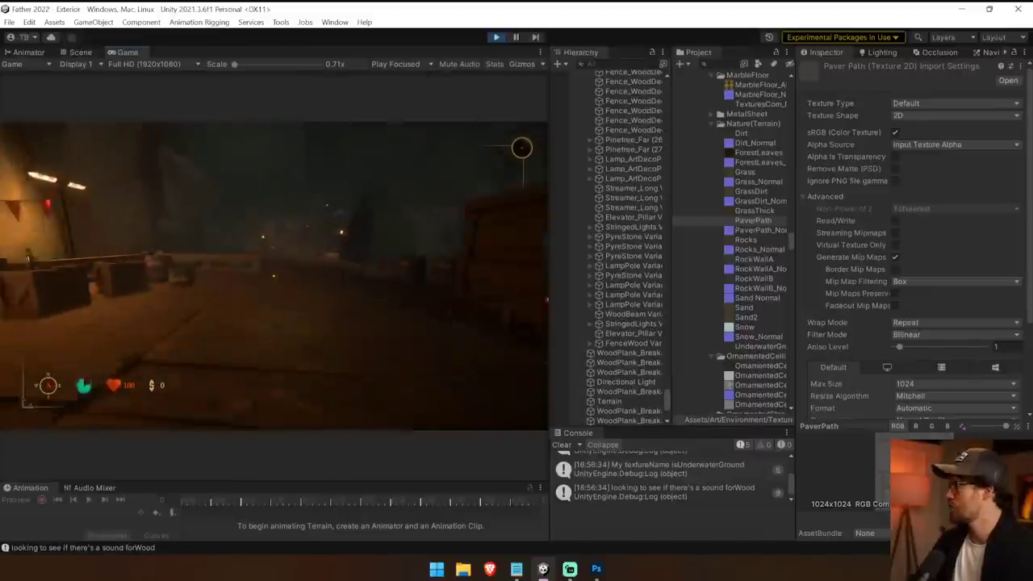
{"action": "key", "text": "w"}
{"action": "key", "text": "w"}
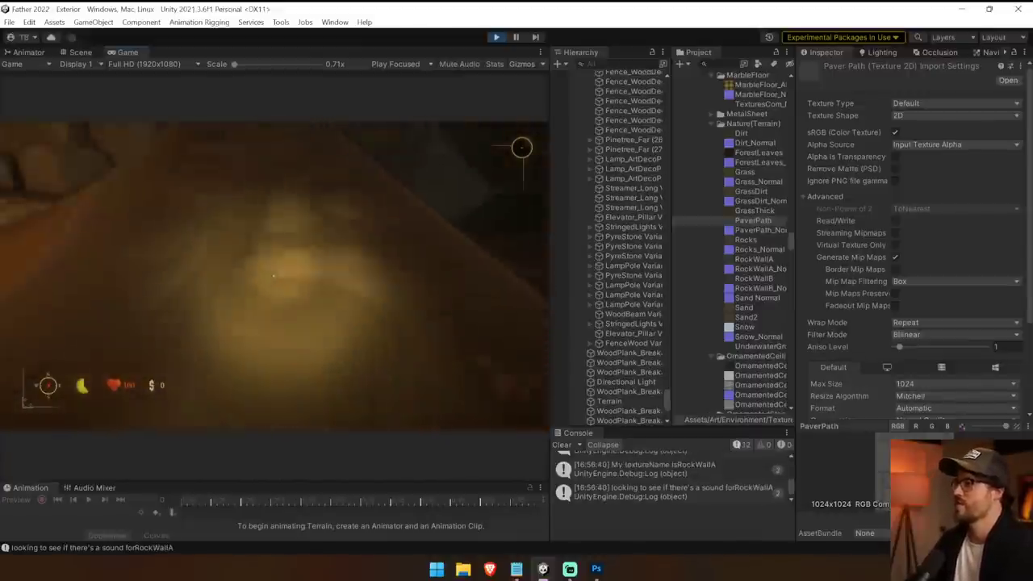
{"action": "key", "text": "w"}
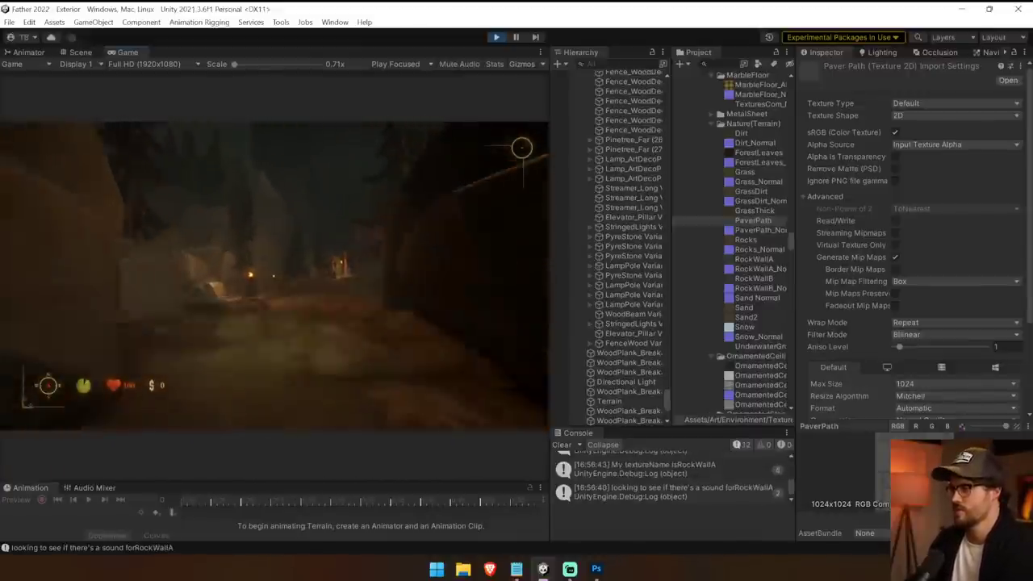
{"action": "key", "text": "w"}
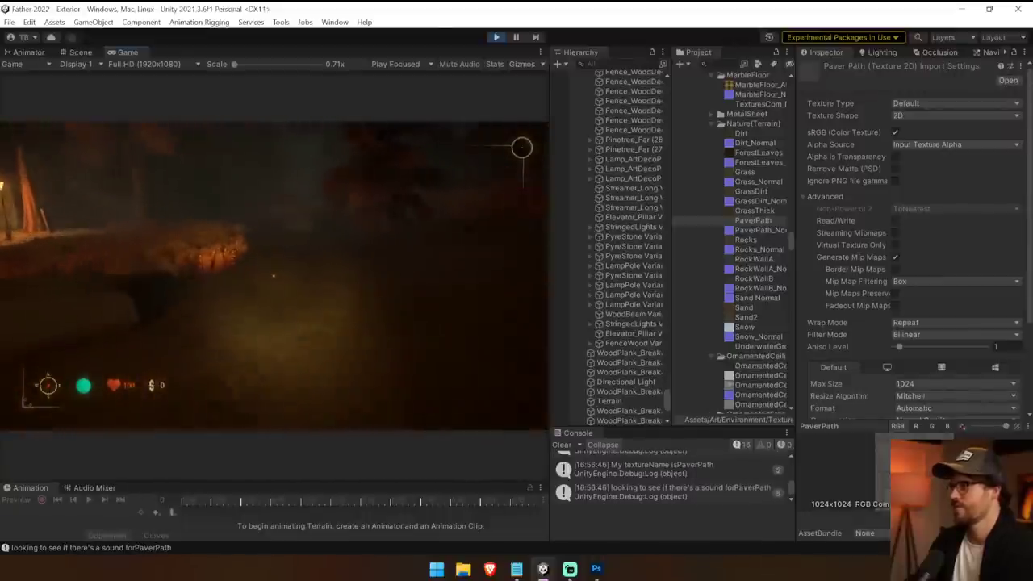
Step: Walk over the grass and the paver stones while checking the logged texture names, and end the play test
{"action": "key", "text": "w"}
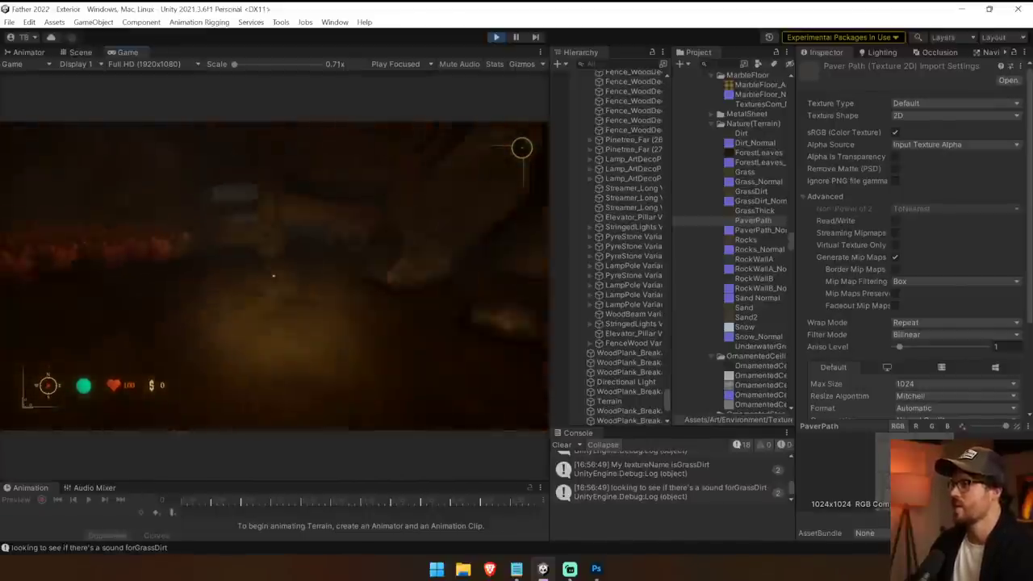
{"action": "key", "text": "shift+w"}
{"action": "key", "text": "w"}
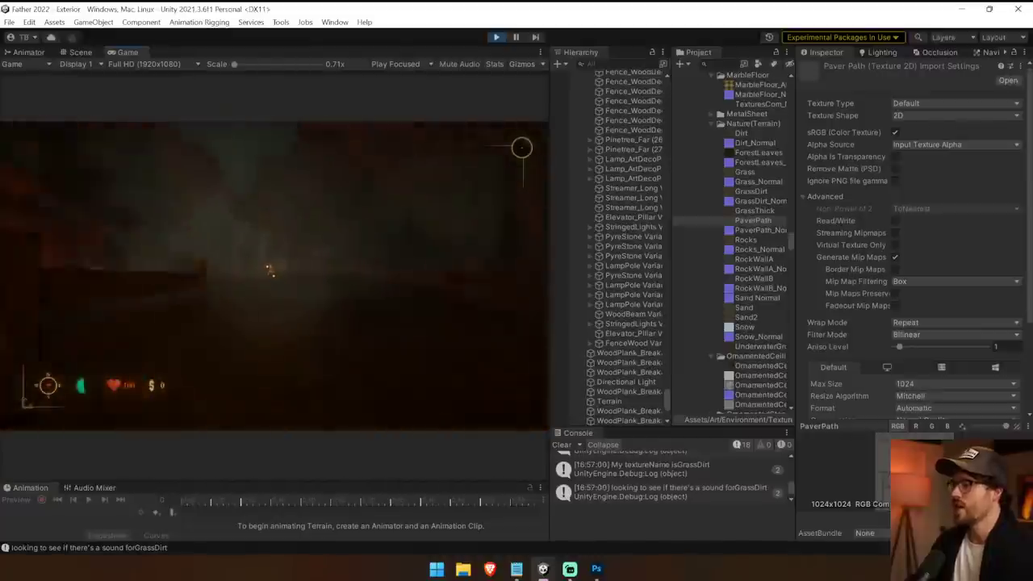
{"action": "key", "text": "w"}
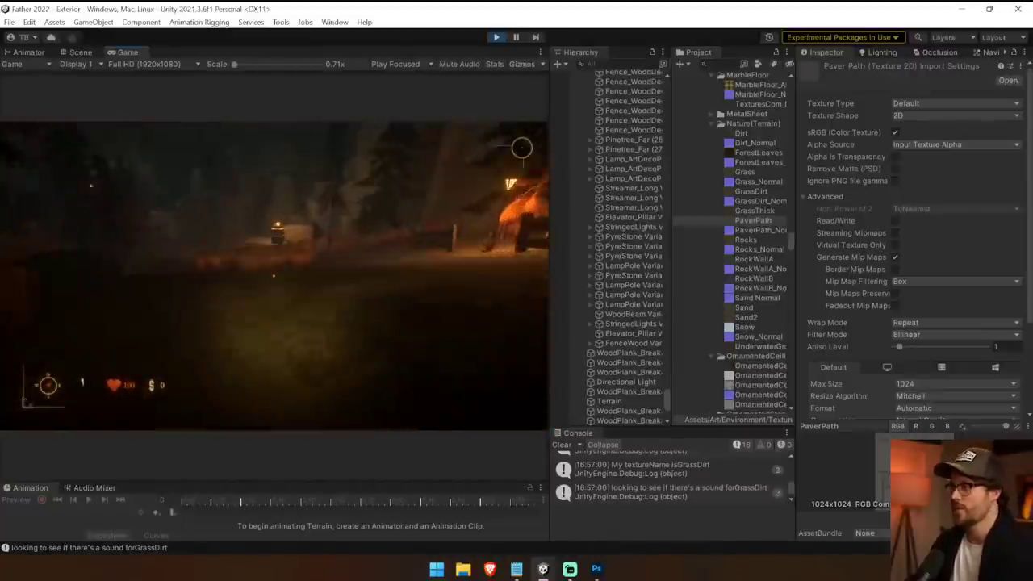
{"action": "key", "text": "w"}
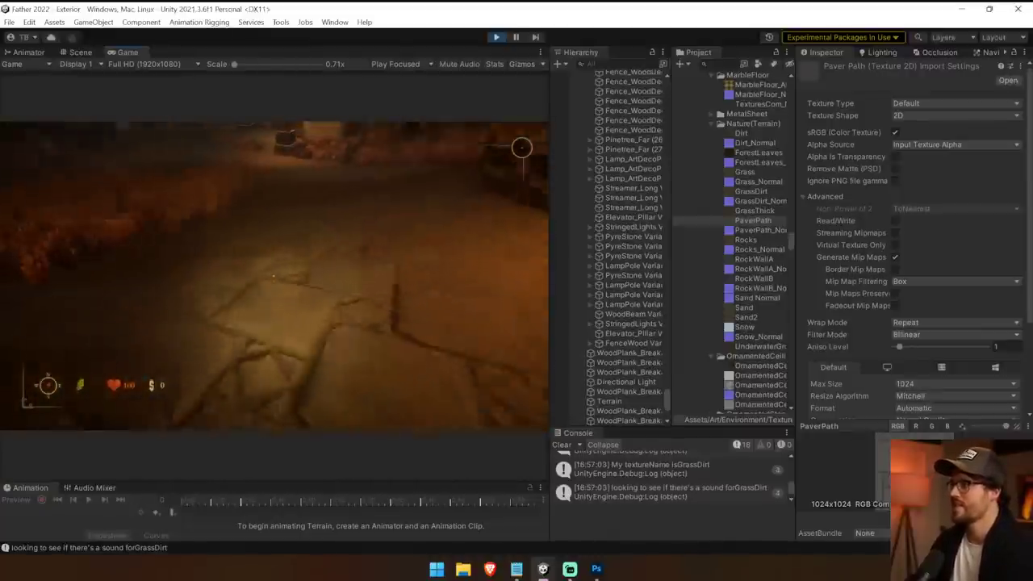
{"action": "key", "text": "w"}
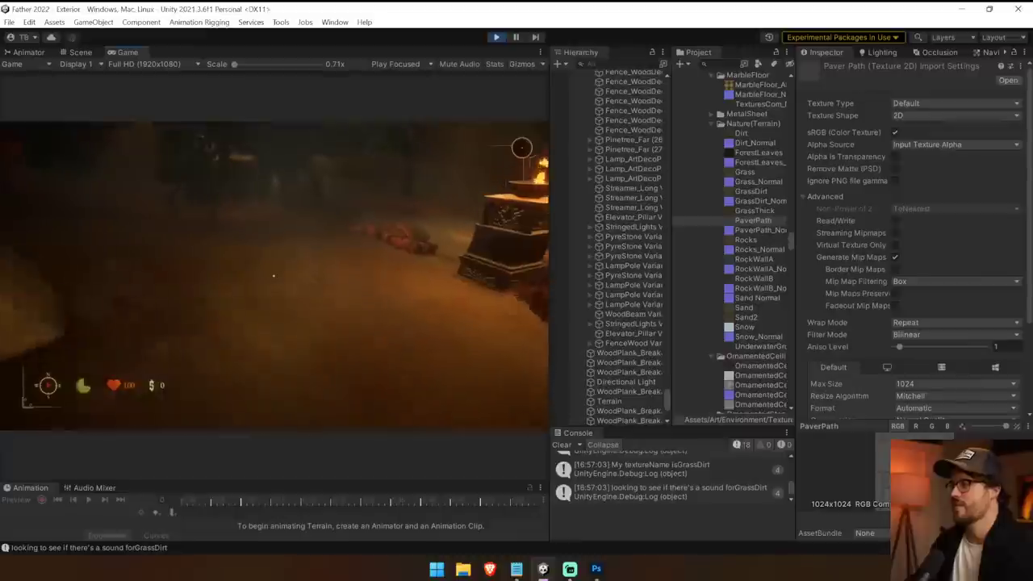
{"action": "key", "text": "ctrl+p"}
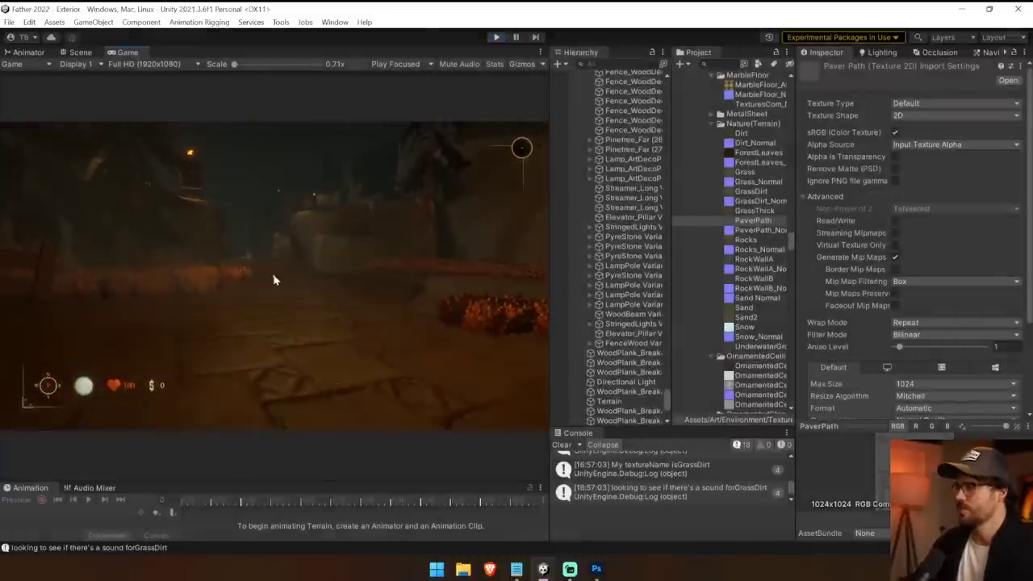
Step: Paint the terrain's Dirt layer over the path beside the boulders and around the leafy patch
{"action": "mouse_move", "coordinate": [286, 244]}
{"action": "right_mouse_down"}
{"action": "mouse_move", "coordinate": [570, 203]}
{"action": "mouse_move", "coordinate": [376, 153]}
{"action": "mouse_move", "coordinate": [357, 296]}
{"action": "mouse_move", "coordinate": [115, 318]}
{"action": "mouse_move", "coordinate": [957, 332]}
{"action": "mouse_move", "coordinate": [76, 369]}
{"action": "mouse_move", "coordinate": [845, 342]}
{"action": "mouse_move", "coordinate": [755, 355]}
{"action": "right_mouse_up"}
{"action": "left_click", "coordinate": [218, 396]}
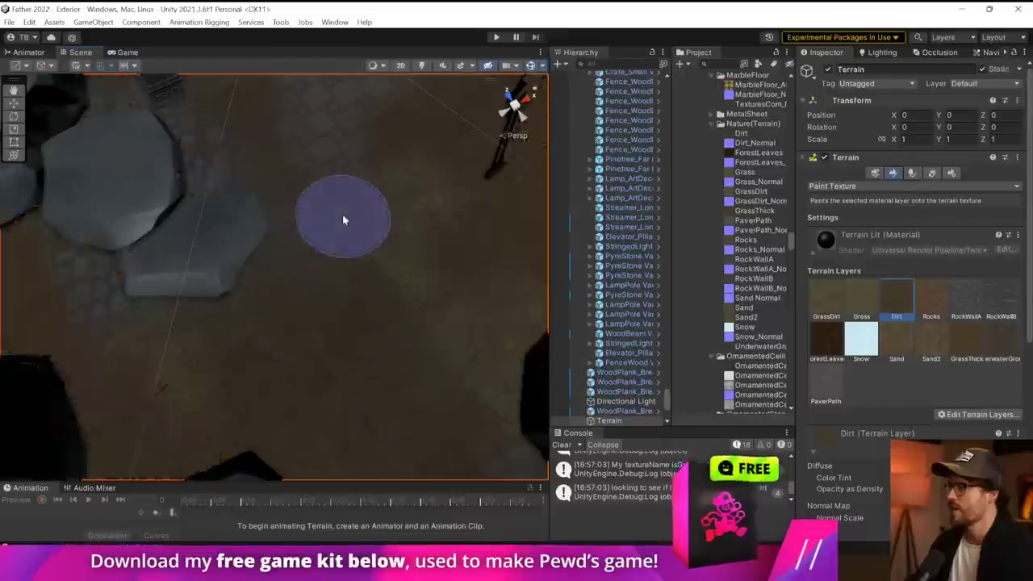
{"action": "mouse_move", "coordinate": [343, 256]}
{"action": "right_mouse_down"}
{"action": "mouse_move", "coordinate": [334, 293]}
{"action": "mouse_move", "coordinate": [299, 210]}
{"action": "right_mouse_up"}
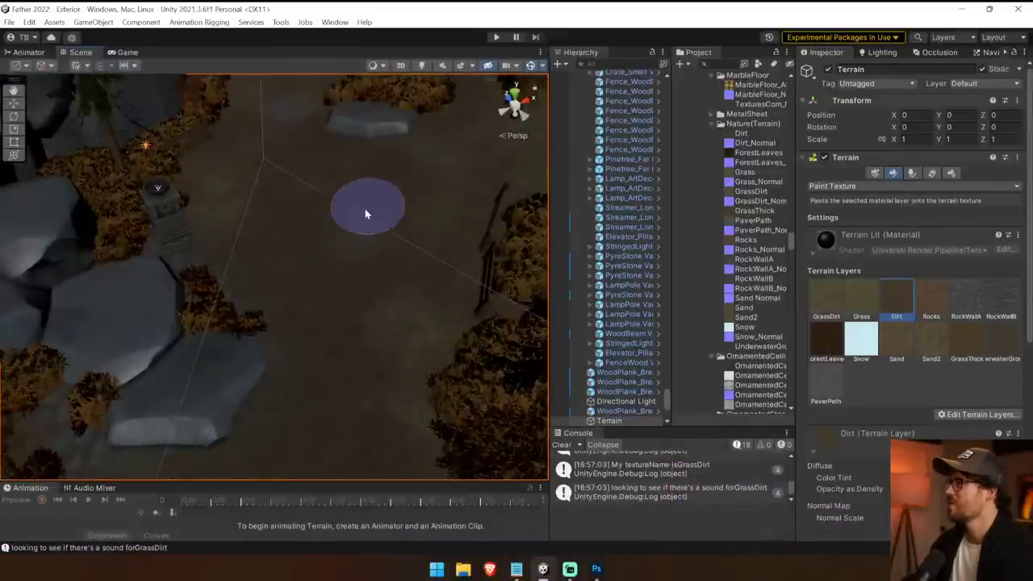
{"action": "middle_click_drag", "start_coordinate": [335, 134], "coordinate": [334, 410]}
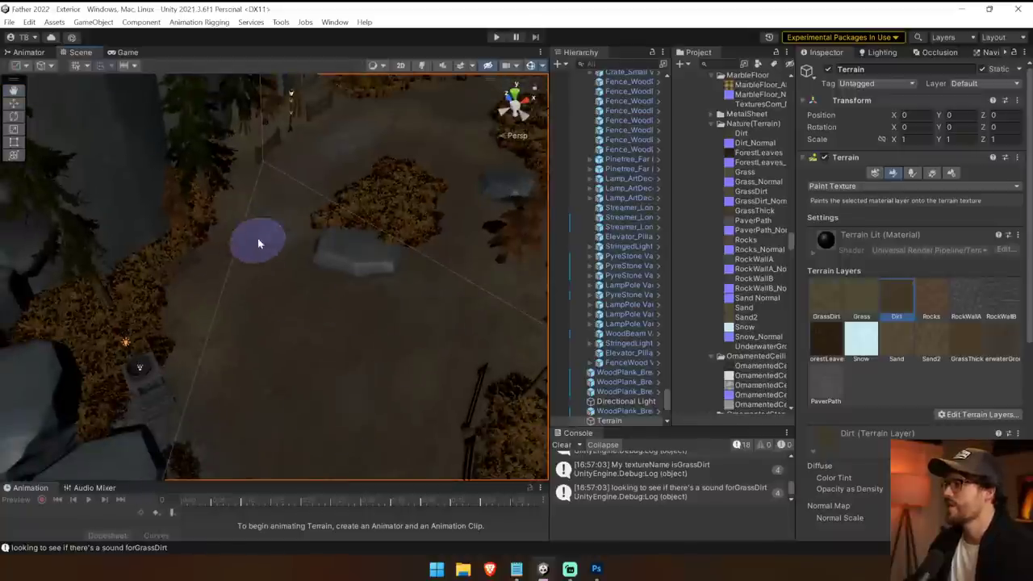
{"action": "left_click_drag", "start_coordinate": [259, 239], "coordinate": [330, 161]}
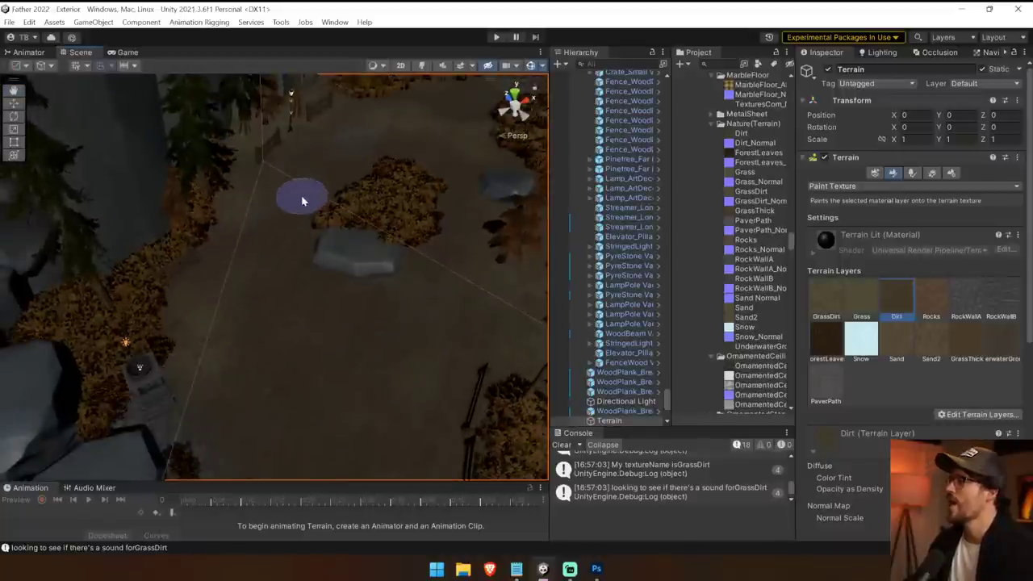
{"action": "mouse_move", "coordinate": [405, 459]}
{"action": "right_mouse_down"}
{"action": "mouse_move", "coordinate": [495, 277]}
{"action": "mouse_move", "coordinate": [525, 253]}
{"action": "mouse_move", "coordinate": [547, 272]}
{"action": "mouse_move", "coordinate": [508, 329]}
{"action": "mouse_move", "coordinate": [350, 339]}
{"action": "right_mouse_up"}
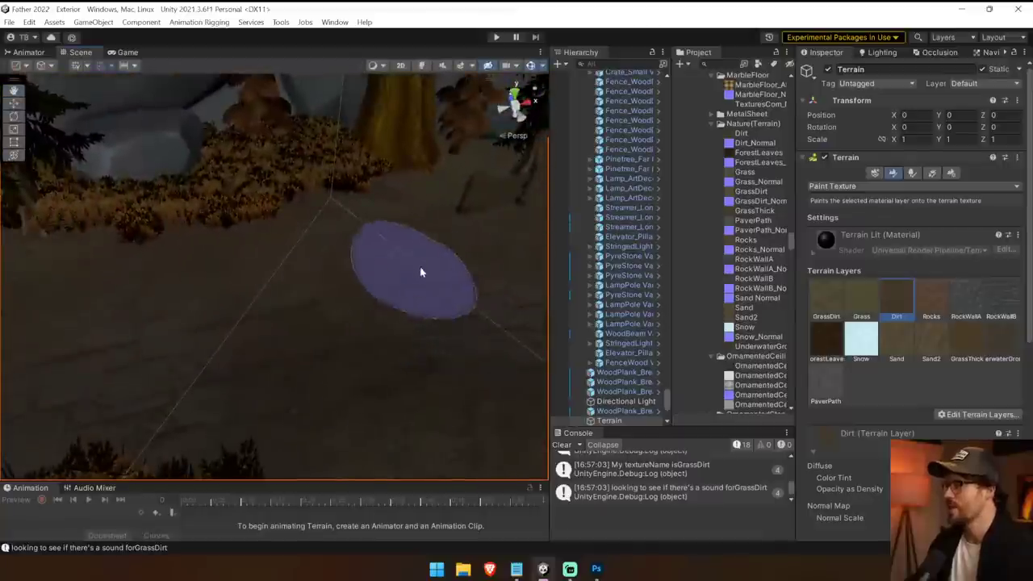
{"action": "right_click_drag", "start_coordinate": [330, 256], "coordinate": [516, 222]}
{"action": "right_click_drag", "start_coordinate": [678, 216], "coordinate": [718, 203]}
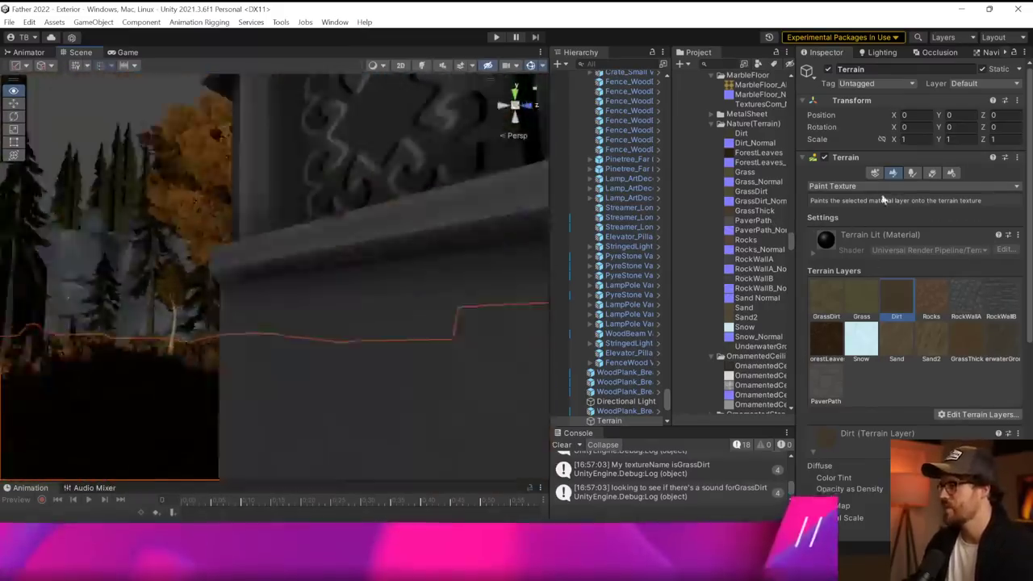
Step: Paint PaverPath patches onto the dirt path around the large tree and the stone pyre
{"action": "right_click_drag", "start_coordinate": [883, 199], "coordinate": [934, 351]}
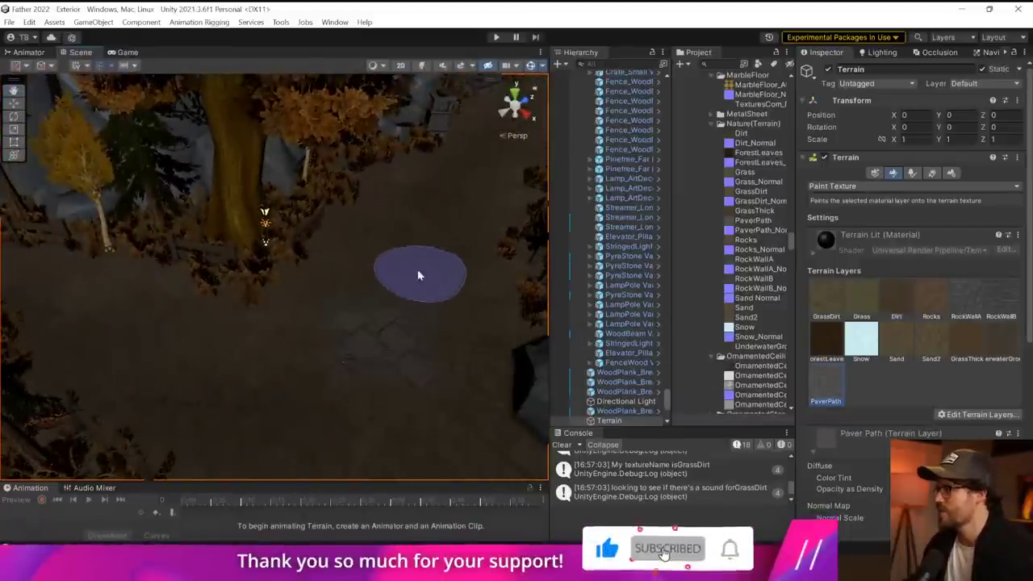
{"action": "right_click_drag", "start_coordinate": [418, 275], "coordinate": [304, 286]}
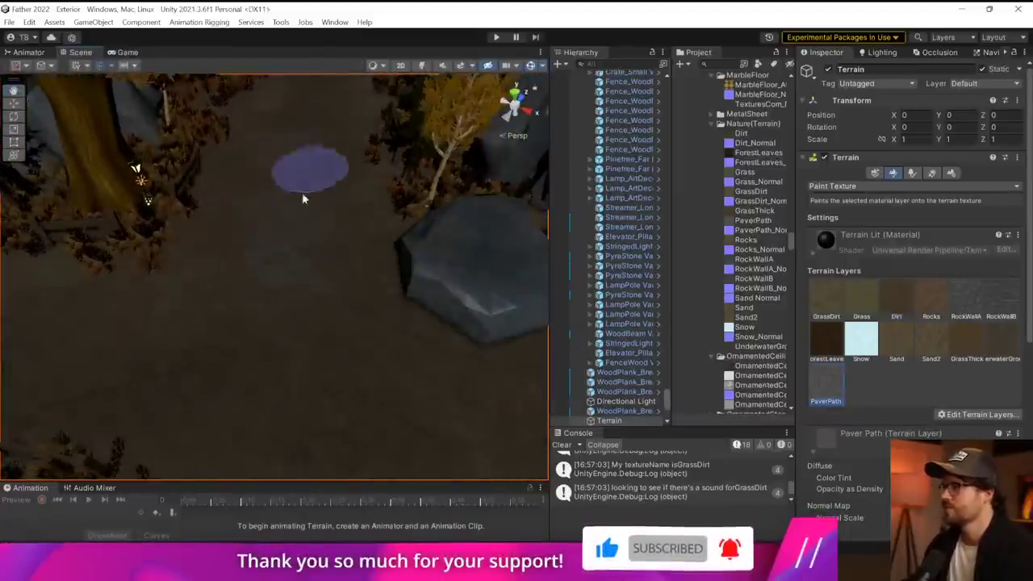
{"action": "mouse_move", "coordinate": [304, 198]}
{"action": "left_mouse_down"}
{"action": "mouse_move", "coordinate": [253, 290]}
{"action": "mouse_move", "coordinate": [293, 350]}
{"action": "mouse_move", "coordinate": [228, 306]}
{"action": "left_mouse_up"}
{"action": "right_click_drag", "start_coordinate": [229, 306], "coordinate": [241, 286]}
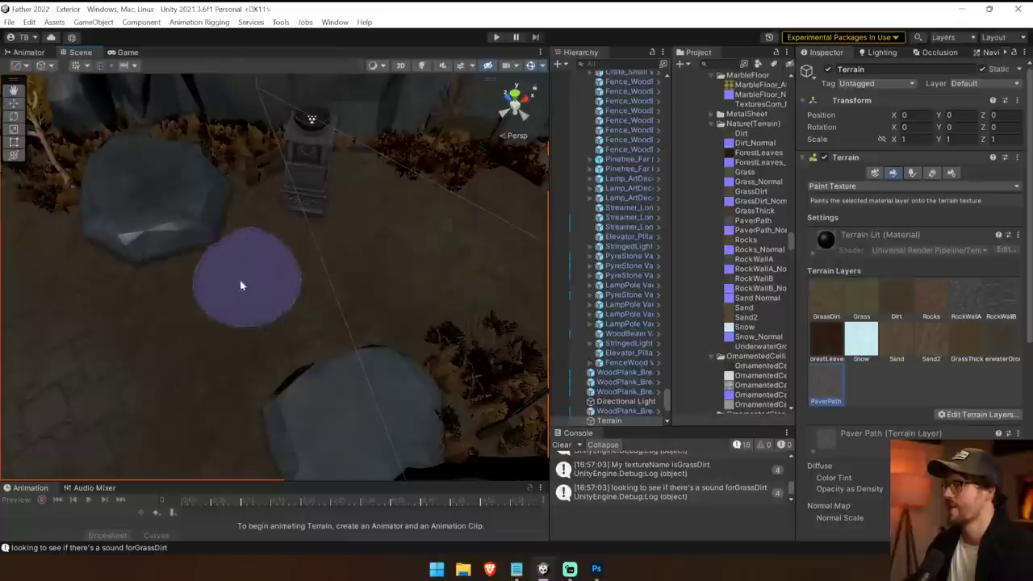
{"action": "mouse_move", "coordinate": [355, 286]}
{"action": "right_mouse_down"}
{"action": "mouse_move", "coordinate": [392, 247]}
{"action": "mouse_move", "coordinate": [427, 243]}
{"action": "right_mouse_up"}
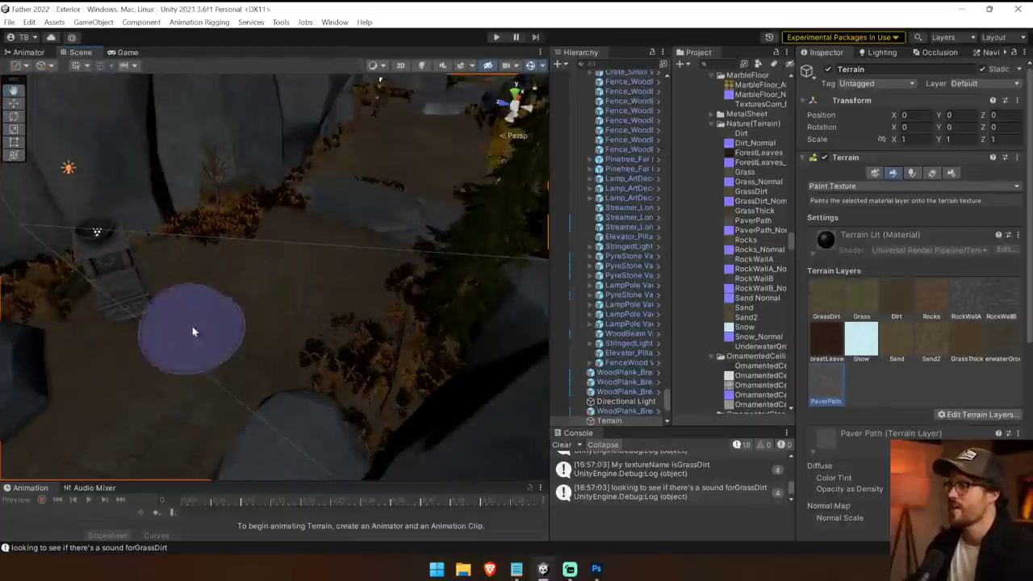
{"action": "mouse_move", "coordinate": [161, 361]}
{"action": "right_mouse_down"}
{"action": "mouse_move", "coordinate": [80, 360]}
{"action": "mouse_move", "coordinate": [795, 367]}
{"action": "right_mouse_up"}
{"action": "right_click_drag", "start_coordinate": [330, 346], "coordinate": [186, 334]}
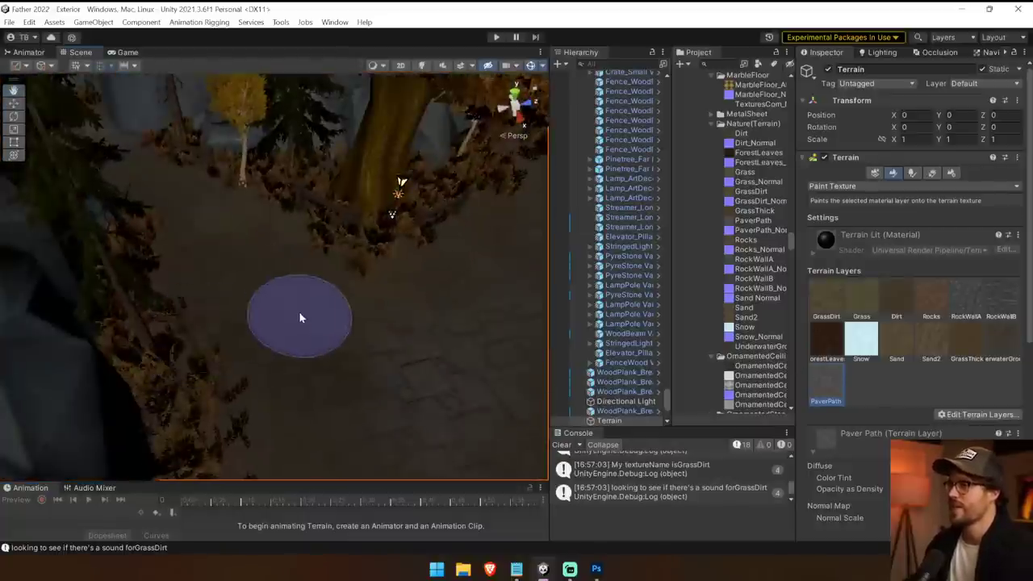
Step: Continue painting the PaverPath layer along the narrow trail between the wooden fence and the boulders
{"action": "mouse_move", "coordinate": [218, 271]}
{"action": "right_mouse_down"}
{"action": "mouse_move", "coordinate": [330, 218]}
{"action": "mouse_move", "coordinate": [219, 224]}
{"action": "mouse_move", "coordinate": [239, 254]}
{"action": "right_mouse_up"}
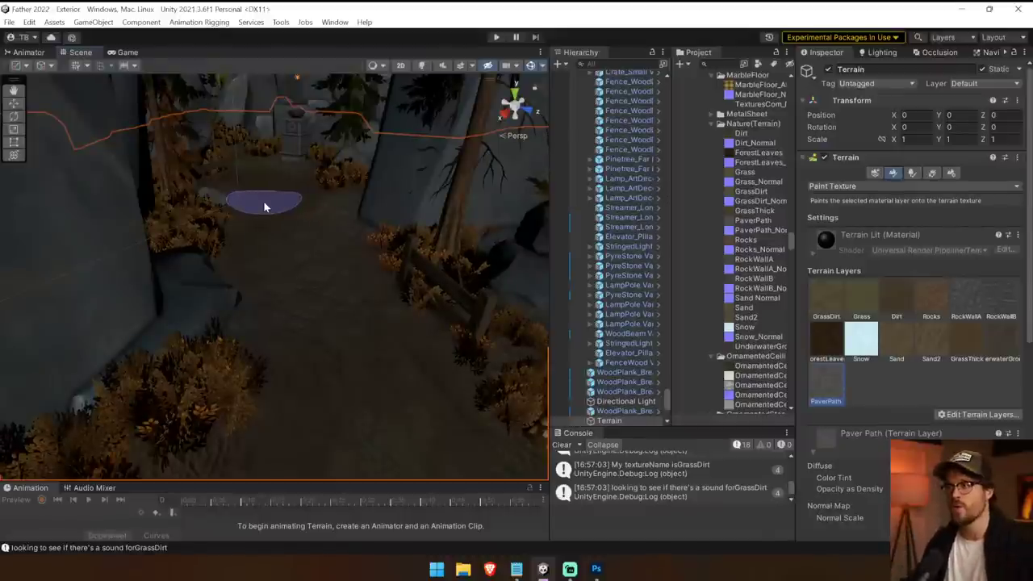
{"action": "mouse_move", "coordinate": [267, 198]}
{"action": "right_mouse_down"}
{"action": "mouse_move", "coordinate": [299, 186]}
{"action": "mouse_move", "coordinate": [291, 127]}
{"action": "mouse_move", "coordinate": [272, 121]}
{"action": "mouse_move", "coordinate": [279, 289]}
{"action": "mouse_move", "coordinate": [263, 317]}
{"action": "right_mouse_up"}
{"action": "key", "text": "w"}
{"action": "key", "text": "s"}
{"action": "left_click_drag", "start_coordinate": [263, 317], "coordinate": [281, 240]}
{"action": "mouse_move", "coordinate": [281, 240]}
{"action": "right_mouse_down"}
{"action": "mouse_move", "coordinate": [326, 155]}
{"action": "mouse_move", "coordinate": [311, 151]}
{"action": "mouse_move", "coordinate": [277, 89]}
{"action": "mouse_move", "coordinate": [169, 75]}
{"action": "mouse_move", "coordinate": [199, 157]}
{"action": "mouse_move", "coordinate": [67, 228]}
{"action": "mouse_move", "coordinate": [293, 161]}
{"action": "mouse_move", "coordinate": [330, 182]}
{"action": "right_mouse_up"}
{"action": "key", "text": "w"}
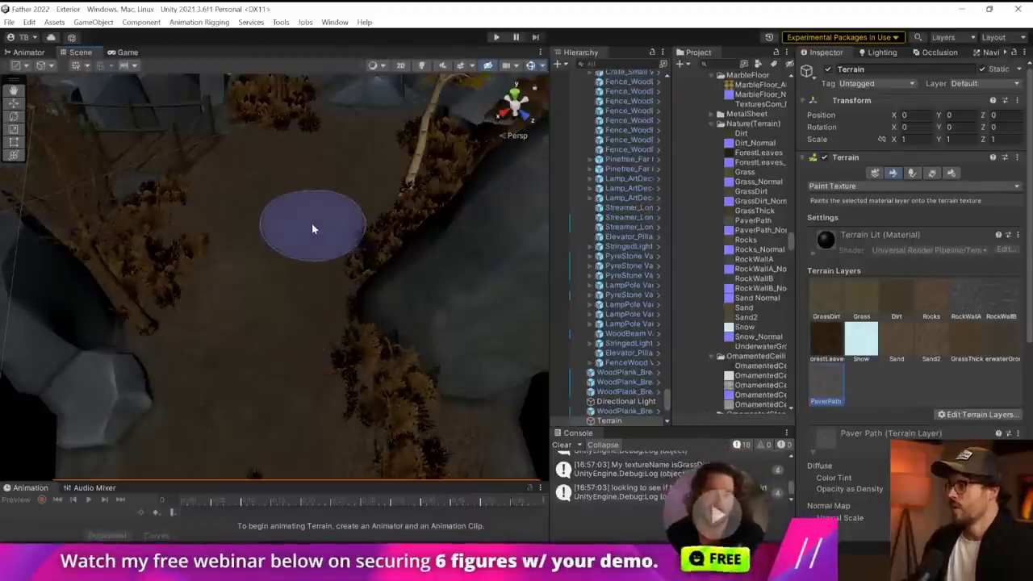
Step: Extend the PaverPath patches up the rocky path to the arched stone gate
{"action": "mouse_move", "coordinate": [200, 343]}
{"action": "right_mouse_down"}
{"action": "mouse_move", "coordinate": [341, 414]}
{"action": "mouse_move", "coordinate": [412, 408]}
{"action": "mouse_move", "coordinate": [428, 392]}
{"action": "right_mouse_up"}
{"action": "right_click_drag", "start_coordinate": [356, 316], "coordinate": [323, 300]}
{"action": "mouse_move", "coordinate": [371, 68]}
{"action": "right_mouse_down"}
{"action": "mouse_move", "coordinate": [401, 299]}
{"action": "mouse_move", "coordinate": [391, 347]}
{"action": "right_mouse_up"}
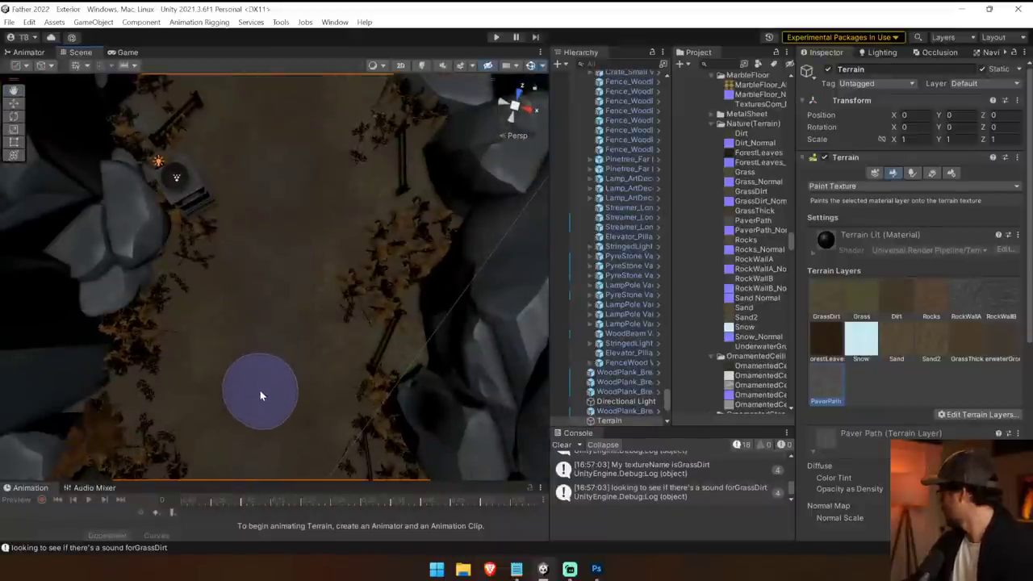
{"action": "mouse_move", "coordinate": [271, 293]}
{"action": "right_mouse_down"}
{"action": "mouse_move", "coordinate": [273, 192]}
{"action": "mouse_move", "coordinate": [293, 175]}
{"action": "mouse_move", "coordinate": [301, 327]}
{"action": "mouse_move", "coordinate": [272, 380]}
{"action": "right_mouse_up"}
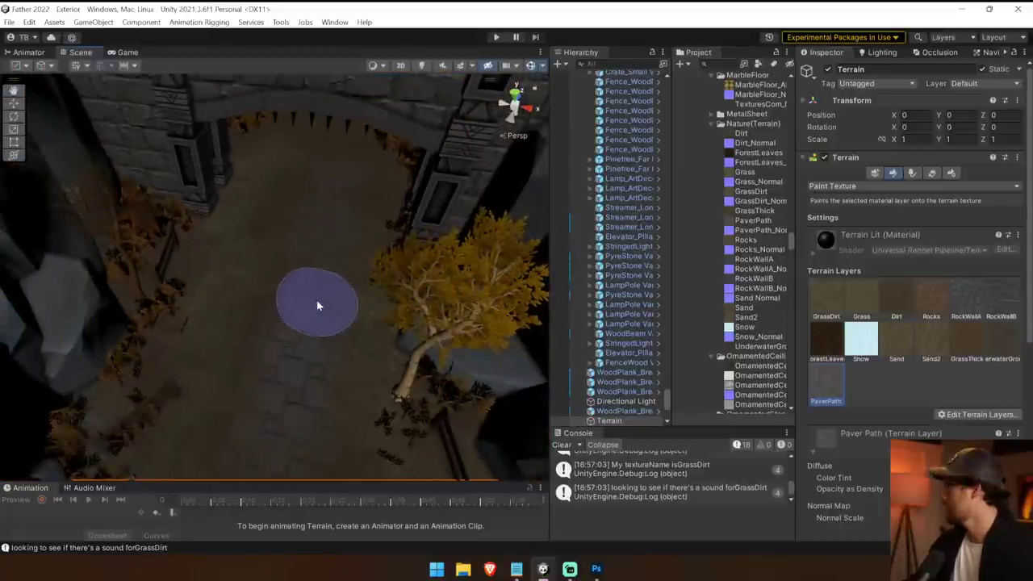
Step: Paint paver patches across the open ground around the circular stone platform and select the GrassDirt layer
{"action": "right_click_drag", "start_coordinate": [309, 300], "coordinate": [345, 258]}
{"action": "mouse_move", "coordinate": [579, 363]}
{"action": "right_mouse_down"}
{"action": "mouse_move", "coordinate": [576, 337]}
{"action": "mouse_move", "coordinate": [611, 323]}
{"action": "mouse_move", "coordinate": [593, 317]}
{"action": "right_mouse_up"}
{"action": "mouse_move", "coordinate": [259, 255]}
{"action": "right_mouse_down"}
{"action": "mouse_move", "coordinate": [313, 398]}
{"action": "mouse_move", "coordinate": [550, 348]}
{"action": "right_mouse_up"}
{"action": "mouse_move", "coordinate": [349, 281]}
{"action": "right_mouse_down"}
{"action": "mouse_move", "coordinate": [237, 357]}
{"action": "mouse_move", "coordinate": [362, 327]}
{"action": "mouse_move", "coordinate": [127, 280]}
{"action": "mouse_move", "coordinate": [427, 364]}
{"action": "mouse_move", "coordinate": [258, 350]}
{"action": "mouse_move", "coordinate": [392, 318]}
{"action": "mouse_move", "coordinate": [249, 328]}
{"action": "mouse_move", "coordinate": [301, 313]}
{"action": "mouse_move", "coordinate": [294, 202]}
{"action": "mouse_move", "coordinate": [306, 259]}
{"action": "mouse_move", "coordinate": [293, 429]}
{"action": "mouse_move", "coordinate": [326, 394]}
{"action": "mouse_move", "coordinate": [321, 302]}
{"action": "right_mouse_up"}
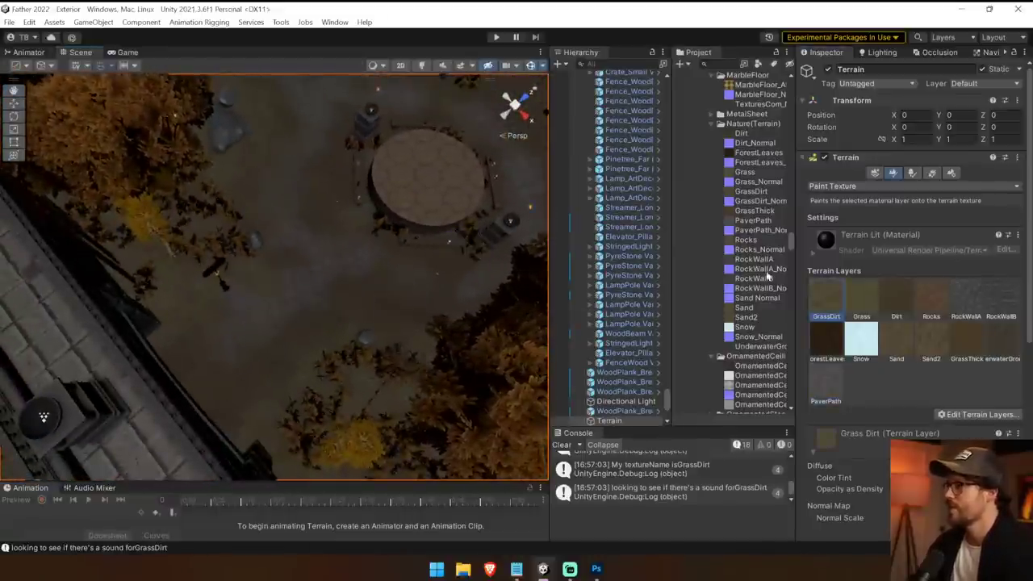
Step: Paint the Dirt layer around the paver patches surrounding the circular stone platform
{"action": "left_click", "coordinate": [894, 302]}
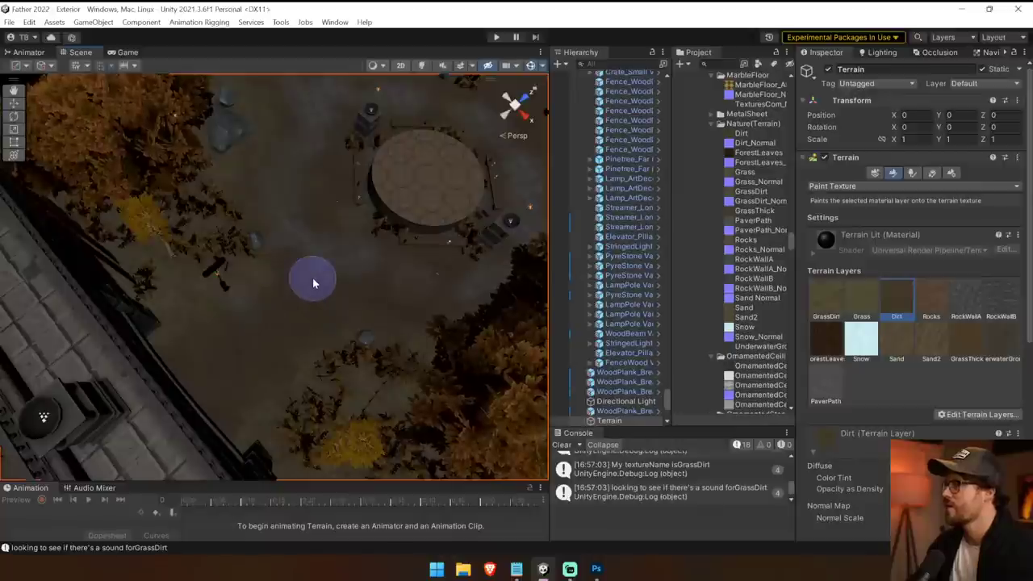
{"action": "right_click_drag", "start_coordinate": [314, 282], "coordinate": [442, 297]}
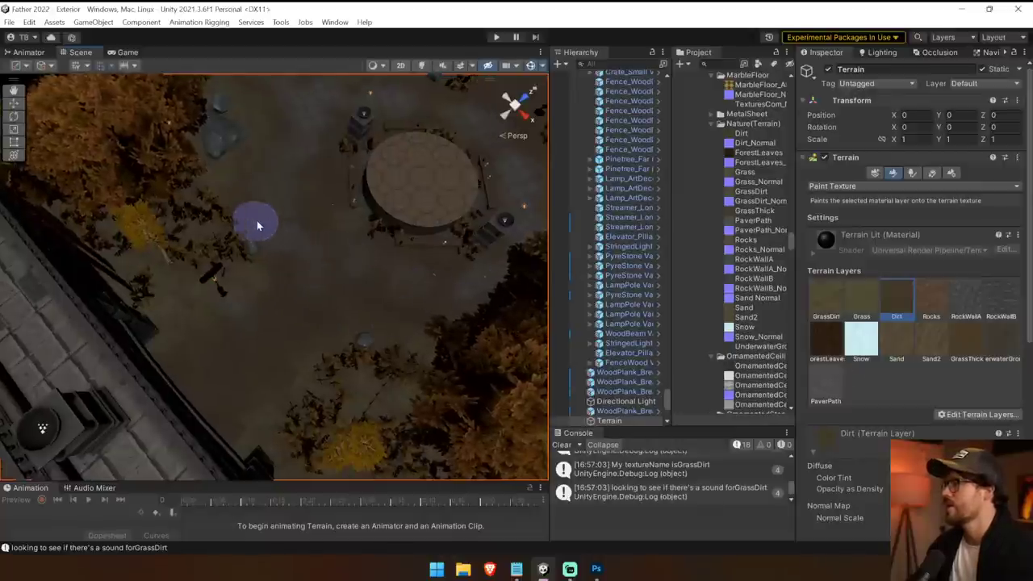
{"action": "mouse_move", "coordinate": [303, 146]}
{"action": "right_mouse_down"}
{"action": "mouse_move", "coordinate": [339, 89]}
{"action": "mouse_move", "coordinate": [477, 218]}
{"action": "mouse_move", "coordinate": [523, 229]}
{"action": "right_mouse_up"}
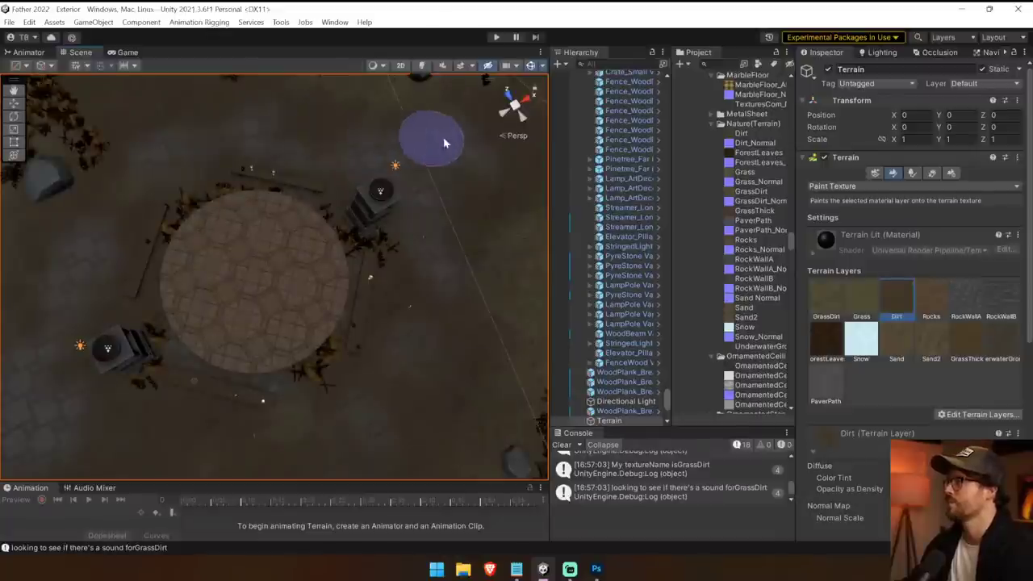
{"action": "right_click_drag", "start_coordinate": [442, 142], "coordinate": [247, 216]}
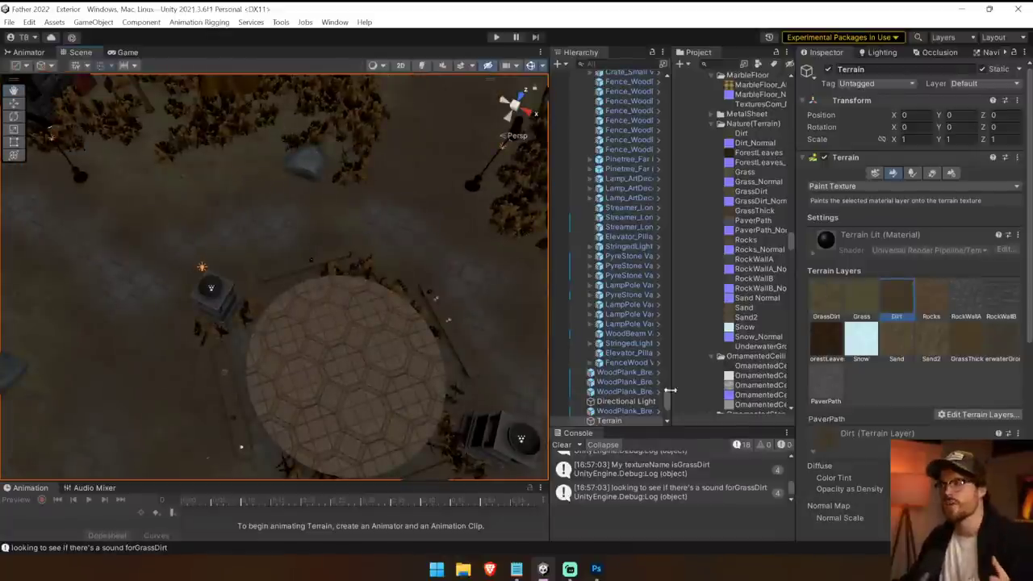
Step: Select the PaverPath terrain layer and switch to the PaverPath.psd document in Photoshop
{"action": "mouse_move", "coordinate": [382, 350]}
{"action": "right_mouse_down"}
{"action": "mouse_move", "coordinate": [221, 302]}
{"action": "mouse_move", "coordinate": [230, 255]}
{"action": "right_mouse_up"}
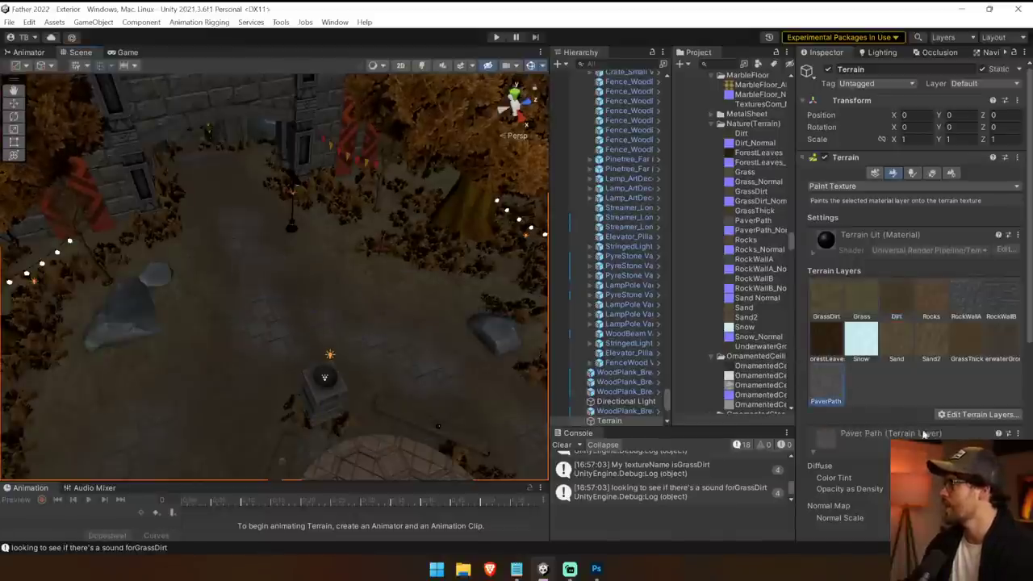
{"action": "key", "text": "alt+Tab"}
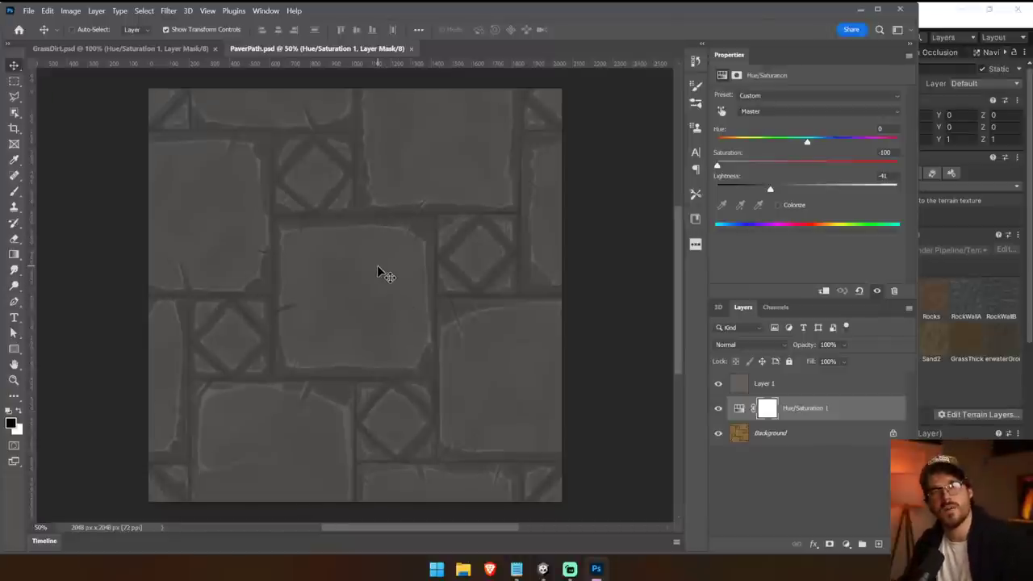
Step: Add a colorized Hue/Saturation adjustment above Layer 1 with hue 29, saturation 12 and lightness -33, and save the document
{"action": "left_click", "coordinate": [799, 394]}
{"action": "left_click", "coordinate": [846, 544]}
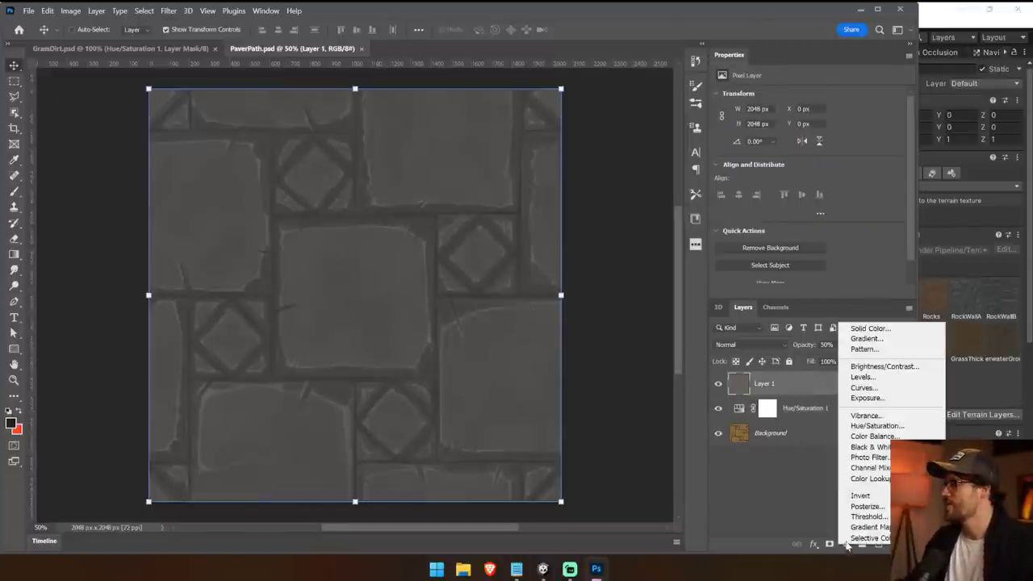
{"action": "left_click", "coordinate": [867, 425]}
{"action": "left_click", "coordinate": [791, 207]}
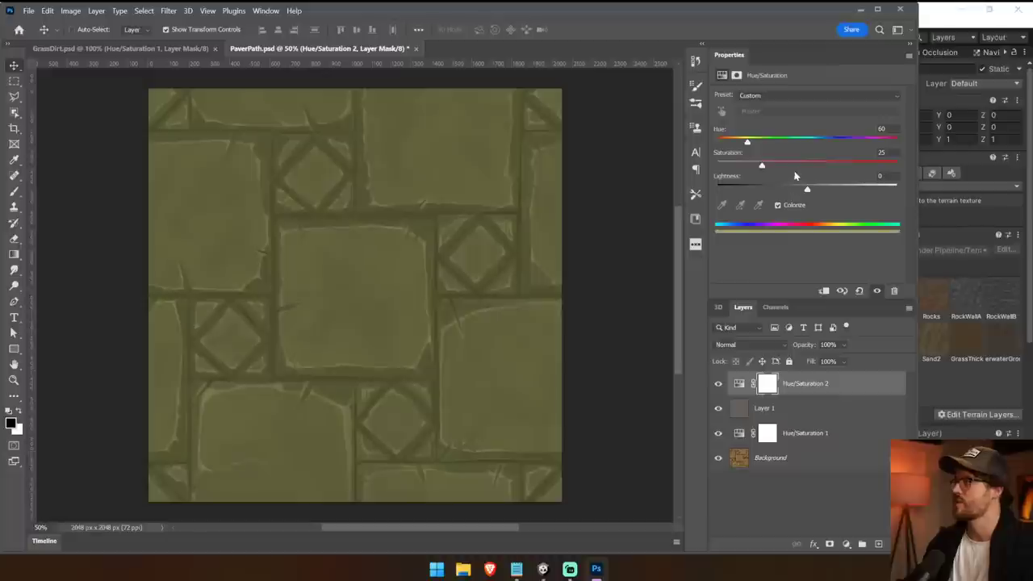
{"action": "left_click_drag", "start_coordinate": [761, 165], "coordinate": [717, 141]}
{"action": "left_click_drag", "start_coordinate": [807, 189], "coordinate": [767, 189]}
{"action": "left_click", "coordinate": [777, 190]}
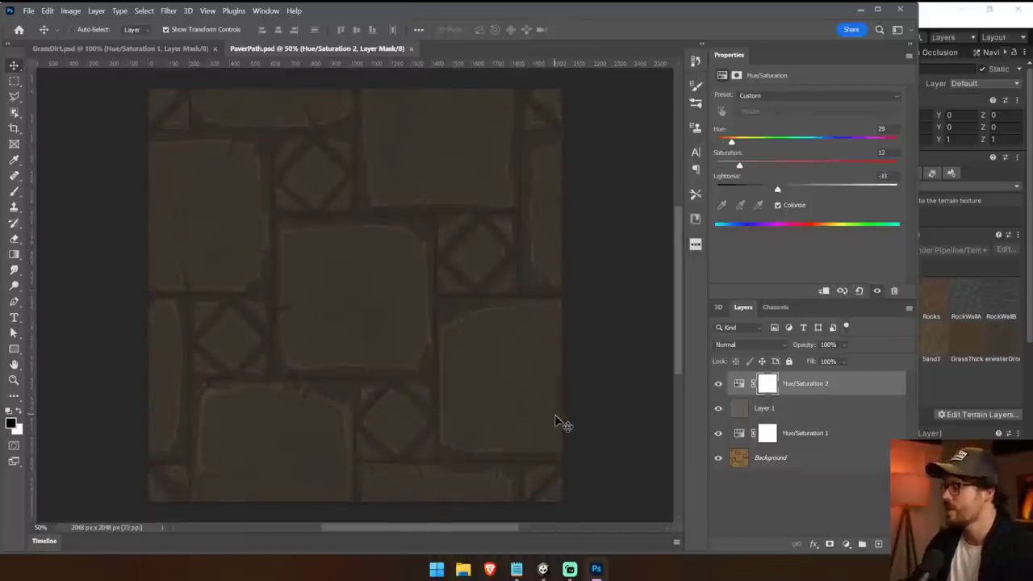
Step: Switch back to Unity, check the darker pavers around the circular platform, and set the PaverPath layer's normal scale to 0.5
{"action": "left_click", "coordinate": [543, 569]}
{"action": "right_click_drag", "start_coordinate": [338, 274], "coordinate": [576, 301]}
{"action": "key", "text": "w"}
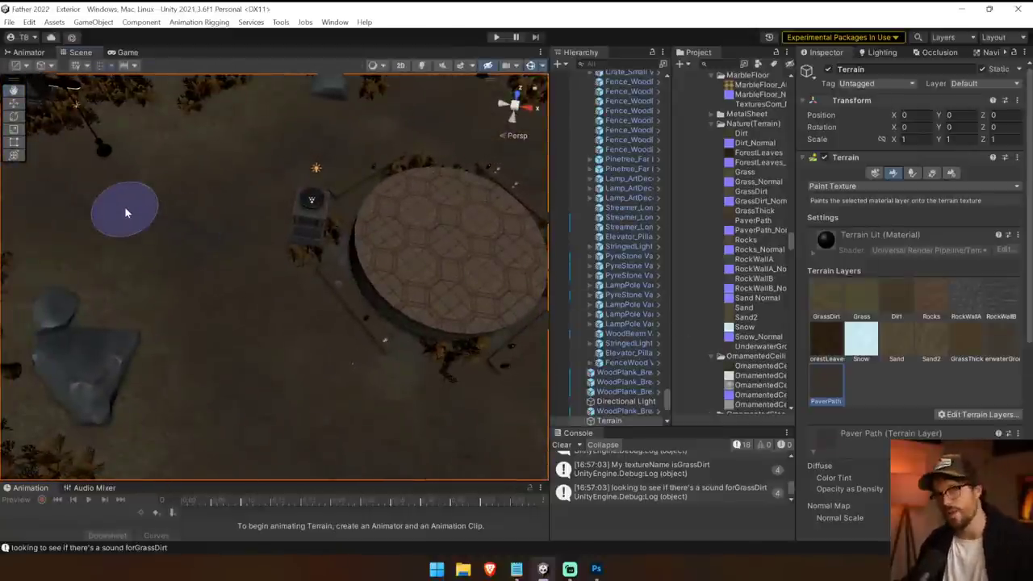
{"action": "right_click_drag", "start_coordinate": [146, 188], "coordinate": [490, 178]}
{"action": "right_click_drag", "start_coordinate": [294, 242], "coordinate": [427, 247]}
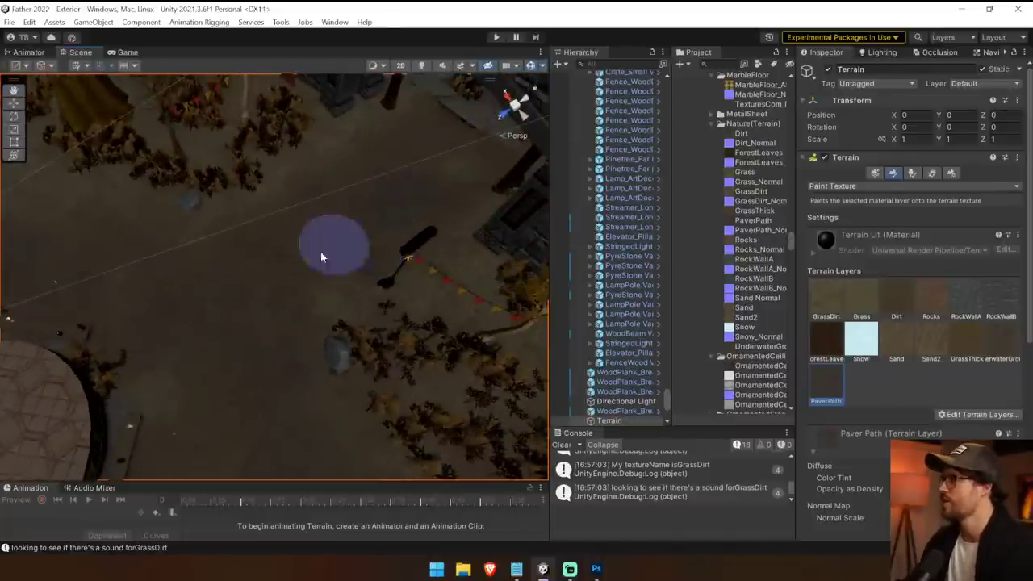
{"action": "right_click_drag", "start_coordinate": [328, 339], "coordinate": [224, 298]}
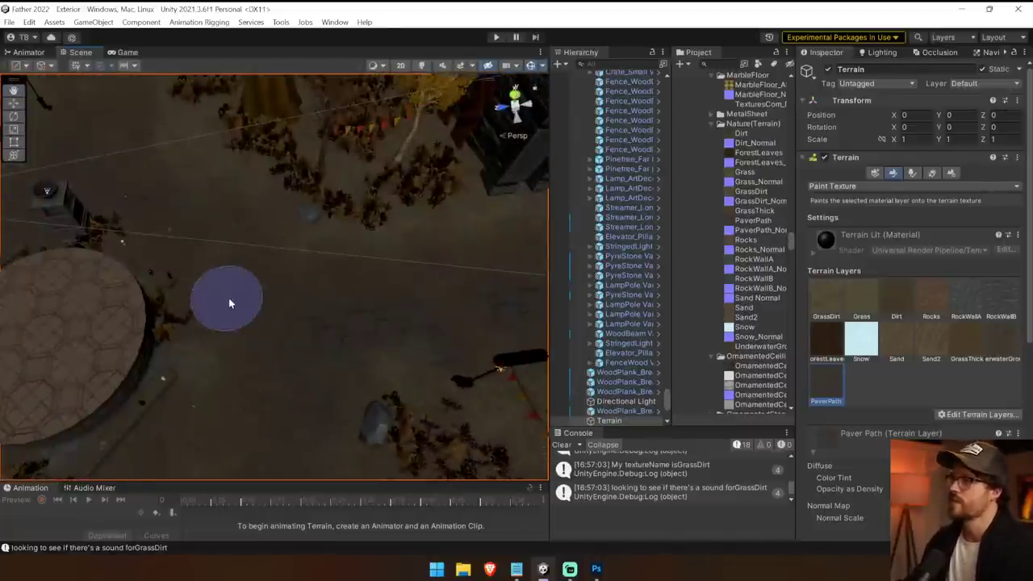
{"action": "scroll", "coordinate": [952, 433], "scroll_direction": "down", "scroll_amount": 3}
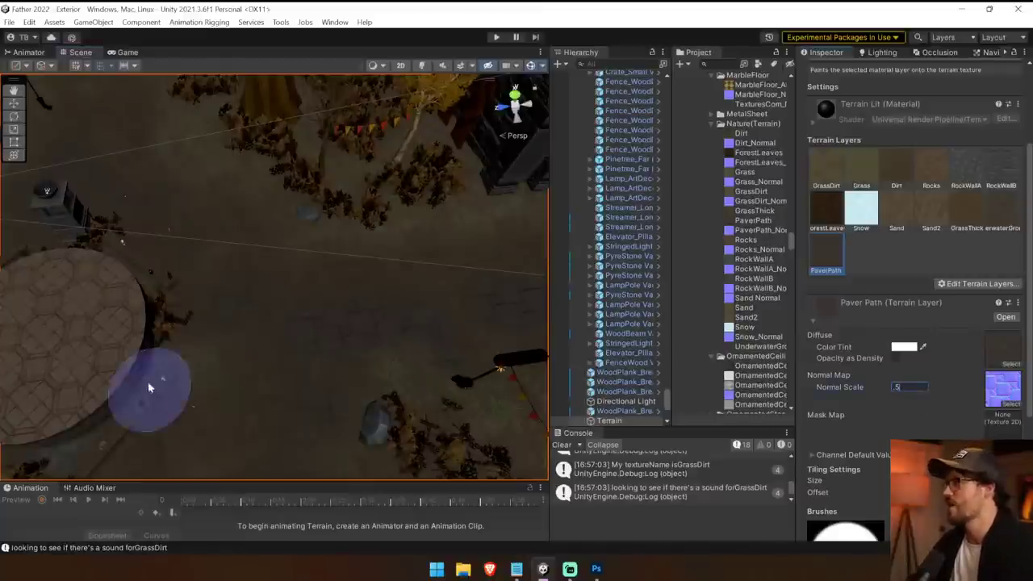
Step: Paint more PaverPath patches along the dirt path by the stone arch and between the rocks and bushes
{"action": "mouse_move", "coordinate": [150, 385]}
{"action": "right_mouse_down"}
{"action": "mouse_move", "coordinate": [7, 306]}
{"action": "mouse_move", "coordinate": [888, 355]}
{"action": "mouse_move", "coordinate": [882, 374]}
{"action": "mouse_move", "coordinate": [524, 346]}
{"action": "mouse_move", "coordinate": [446, 271]}
{"action": "mouse_move", "coordinate": [343, 212]}
{"action": "mouse_move", "coordinate": [470, 399]}
{"action": "mouse_move", "coordinate": [207, 438]}
{"action": "mouse_move", "coordinate": [202, 350]}
{"action": "mouse_move", "coordinate": [242, 379]}
{"action": "mouse_move", "coordinate": [330, 393]}
{"action": "right_mouse_up"}
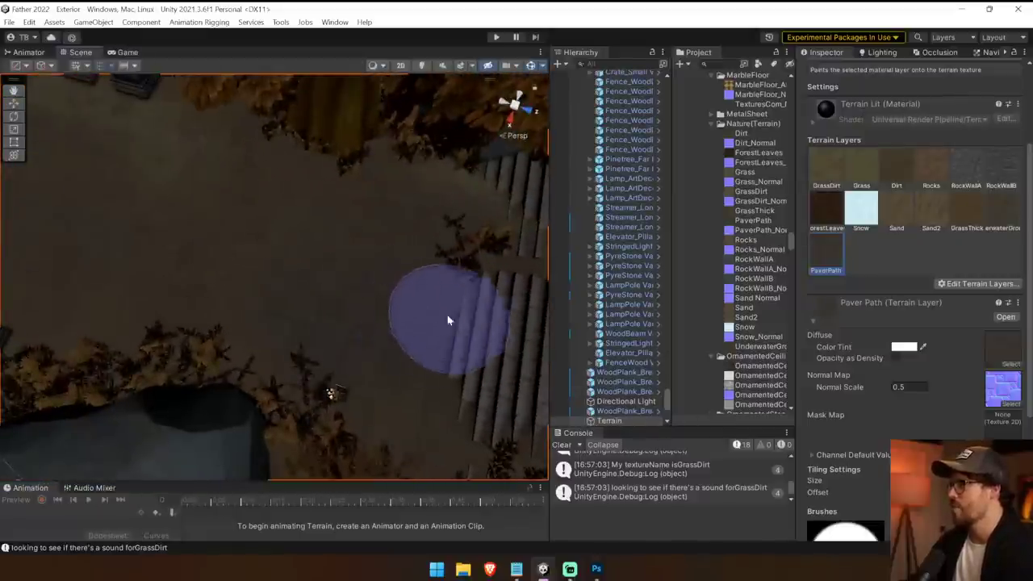
{"action": "right_click_drag", "start_coordinate": [322, 330], "coordinate": [531, 287]}
{"action": "mouse_move", "coordinate": [308, 387]}
{"action": "right_mouse_down"}
{"action": "mouse_move", "coordinate": [105, 392]}
{"action": "mouse_move", "coordinate": [171, 343]}
{"action": "mouse_move", "coordinate": [226, 323]}
{"action": "mouse_move", "coordinate": [247, 240]}
{"action": "right_mouse_up"}
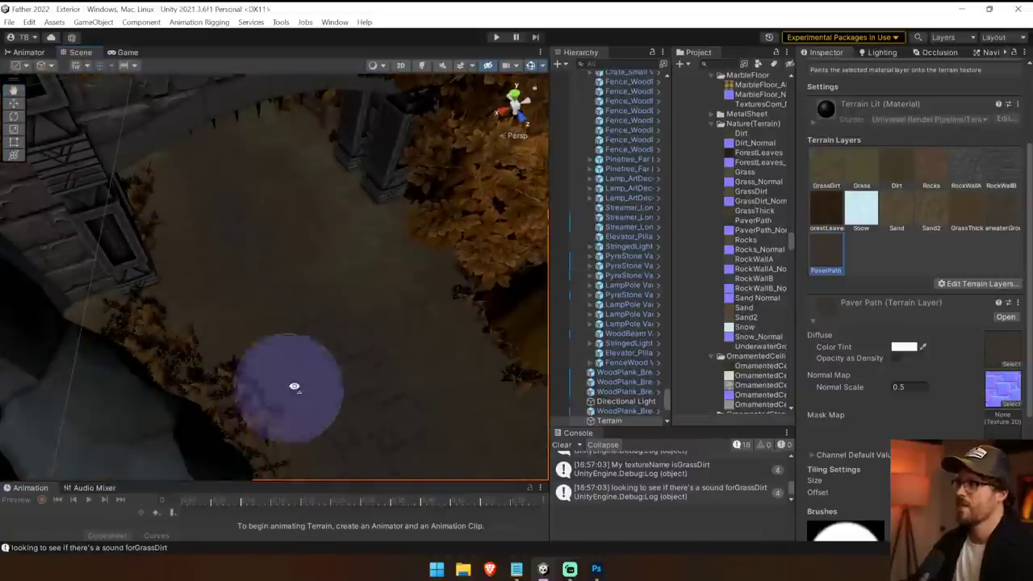
{"action": "mouse_move", "coordinate": [279, 371]}
{"action": "right_mouse_down"}
{"action": "mouse_move", "coordinate": [219, 191]}
{"action": "mouse_move", "coordinate": [362, 202]}
{"action": "mouse_move", "coordinate": [129, 226]}
{"action": "mouse_move", "coordinate": [170, 180]}
{"action": "mouse_move", "coordinate": [242, 323]}
{"action": "mouse_move", "coordinate": [324, 374]}
{"action": "right_mouse_up"}
{"action": "mouse_move", "coordinate": [323, 374]}
{"action": "left_mouse_down"}
{"action": "mouse_move", "coordinate": [325, 344]}
{"action": "mouse_move", "coordinate": [394, 334]}
{"action": "mouse_move", "coordinate": [436, 347]}
{"action": "left_mouse_up"}
{"action": "mouse_move", "coordinate": [435, 347]}
{"action": "right_mouse_down"}
{"action": "mouse_move", "coordinate": [441, 371]}
{"action": "mouse_move", "coordinate": [339, 323]}
{"action": "right_mouse_up"}
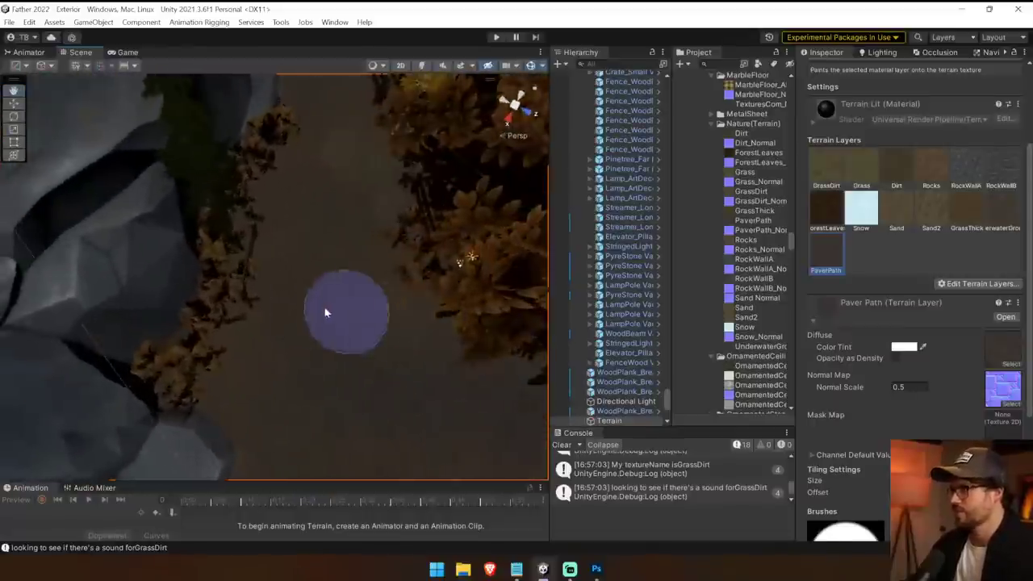
{"action": "left_click_drag", "start_coordinate": [325, 311], "coordinate": [321, 216]}
{"action": "mouse_move", "coordinate": [323, 218]}
{"action": "right_mouse_down"}
{"action": "mouse_move", "coordinate": [544, 267]}
{"action": "mouse_move", "coordinate": [484, 264]}
{"action": "right_mouse_up"}
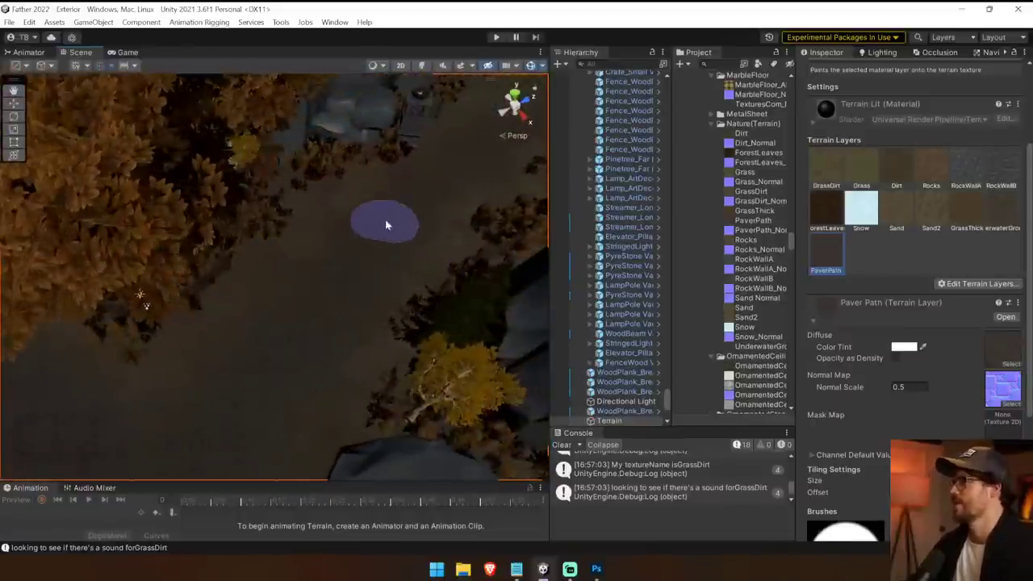
Step: Look over the paver texture along the rocky, bush-lined stretch of the path
{"action": "mouse_move", "coordinate": [471, 198]}
{"action": "right_mouse_down"}
{"action": "mouse_move", "coordinate": [191, 399]}
{"action": "mouse_move", "coordinate": [228, 344]}
{"action": "right_mouse_up"}
{"action": "right_click_drag", "start_coordinate": [361, 307], "coordinate": [86, 302]}
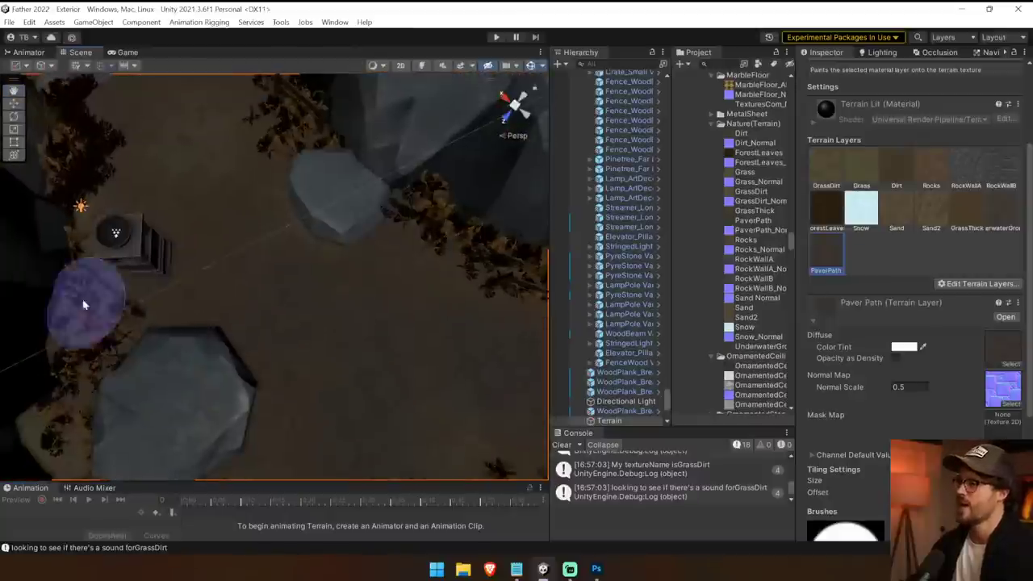
{"action": "mouse_move", "coordinate": [219, 250]}
{"action": "right_mouse_down"}
{"action": "mouse_move", "coordinate": [200, 187]}
{"action": "mouse_move", "coordinate": [120, 32]}
{"action": "mouse_move", "coordinate": [555, 35]}
{"action": "mouse_move", "coordinate": [544, 577]}
{"action": "mouse_move", "coordinate": [440, 174]}
{"action": "right_mouse_up"}
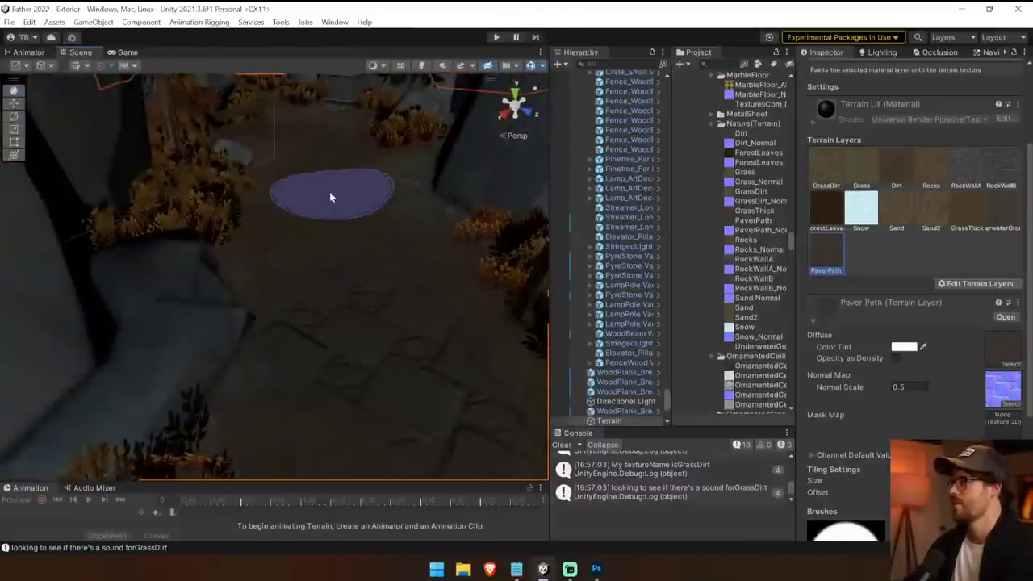
{"action": "mouse_move", "coordinate": [330, 196]}
{"action": "right_mouse_down"}
{"action": "mouse_move", "coordinate": [320, 63]}
{"action": "mouse_move", "coordinate": [309, 572]}
{"action": "mouse_move", "coordinate": [323, 556]}
{"action": "mouse_move", "coordinate": [293, 114]}
{"action": "mouse_move", "coordinate": [241, 130]}
{"action": "mouse_move", "coordinate": [277, 168]}
{"action": "right_mouse_up"}
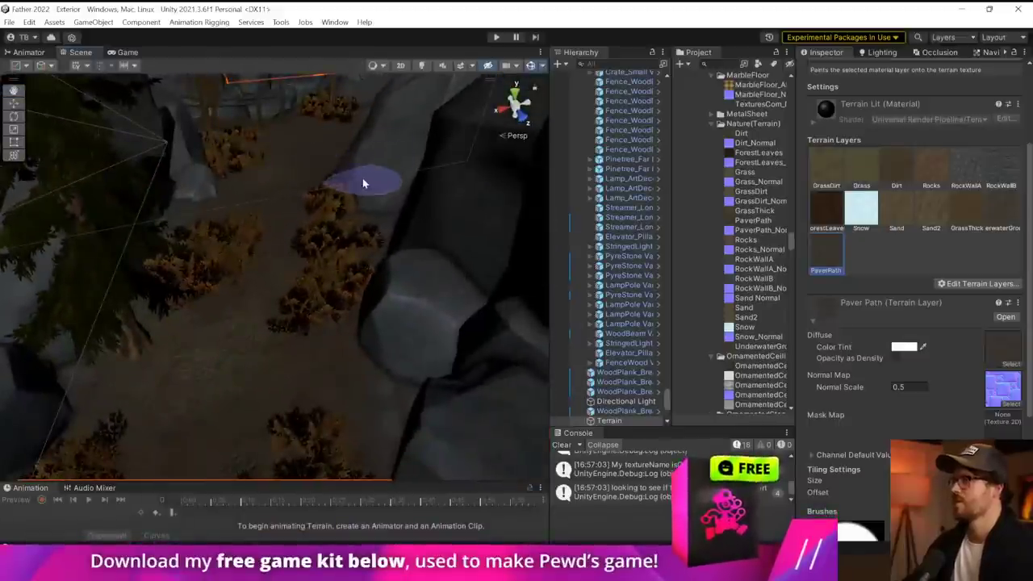
{"action": "mouse_move", "coordinate": [364, 183]}
{"action": "right_mouse_down"}
{"action": "mouse_move", "coordinate": [960, 185]}
{"action": "mouse_move", "coordinate": [832, 71]}
{"action": "mouse_move", "coordinate": [1017, 81]}
{"action": "mouse_move", "coordinate": [13, 158]}
{"action": "mouse_move", "coordinate": [1011, 212]}
{"action": "mouse_move", "coordinate": [616, 424]}
{"action": "mouse_move", "coordinate": [572, 433]}
{"action": "mouse_move", "coordinate": [756, 326]}
{"action": "right_mouse_up"}
Step: Select the Sand terrain layer, check the sandy ground around the stone ramp, and clear the console
{"action": "left_click", "coordinate": [899, 204]}
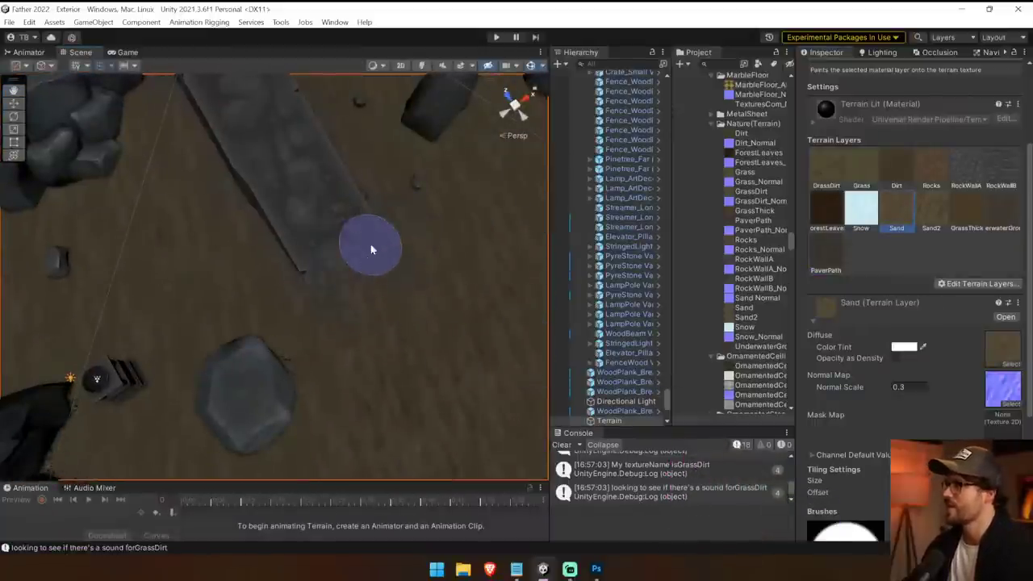
{"action": "right_click_drag", "start_coordinate": [423, 369], "coordinate": [291, 339]}
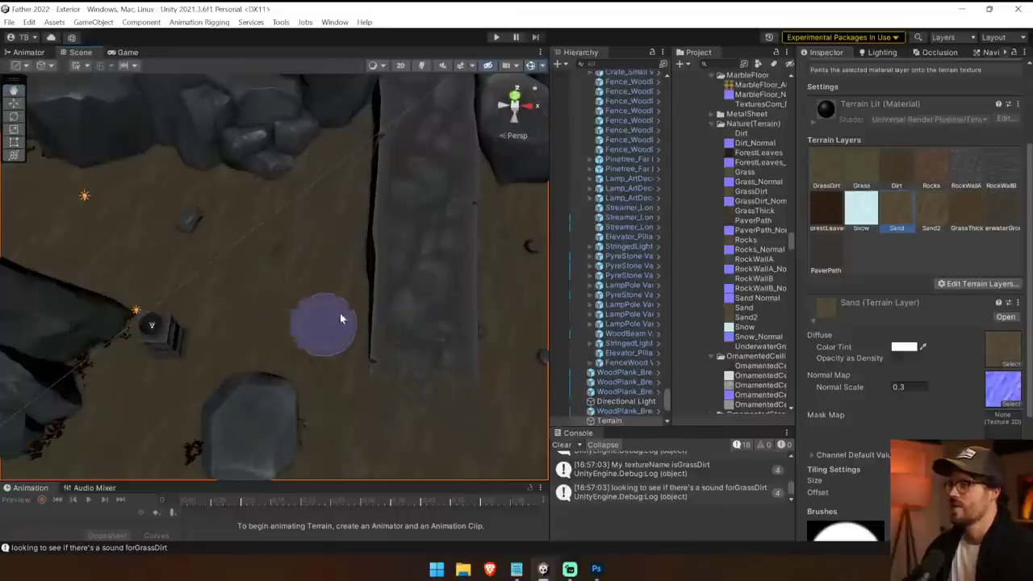
{"action": "right_click_drag", "start_coordinate": [342, 318], "coordinate": [537, 131]}
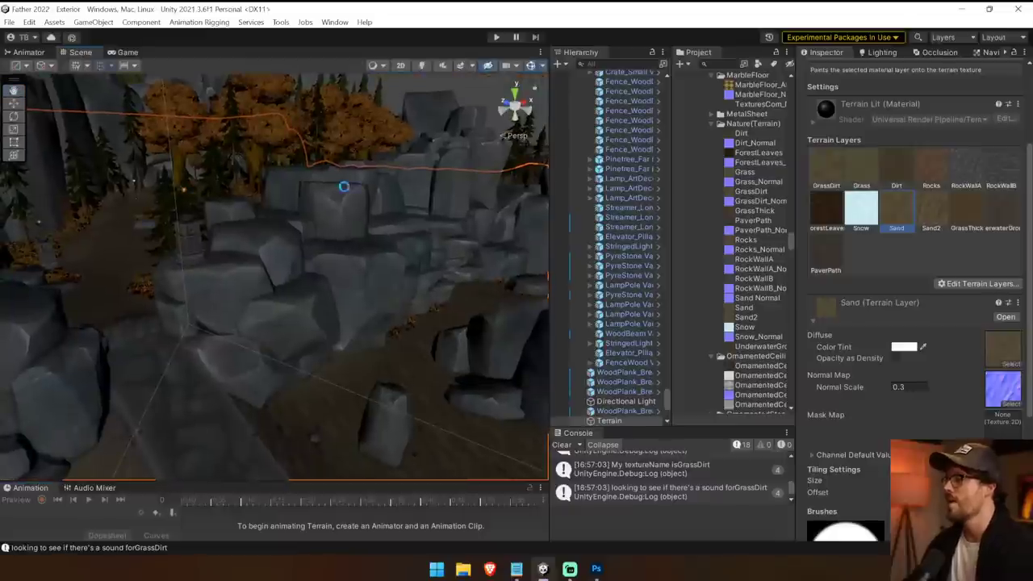
{"action": "left_click", "coordinate": [560, 444]}
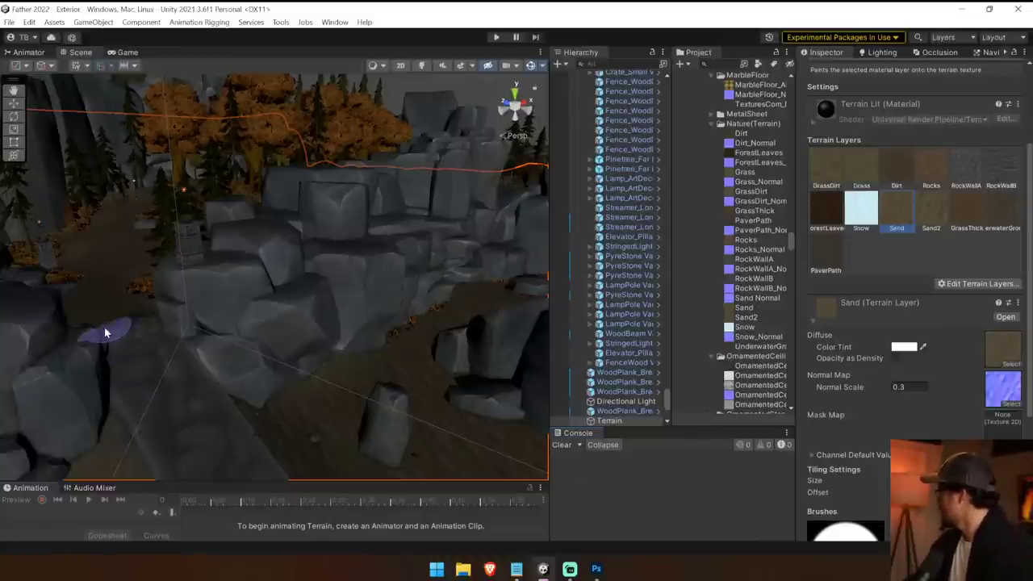
Step: Go to the castle archway, search the project assets for "gate", and inspect the DropGate_Backup model
{"action": "right_click_drag", "start_coordinate": [223, 369], "coordinate": [500, 314]}
{"action": "right_click_drag", "start_coordinate": [609, 278], "coordinate": [79, 277]}
{"action": "right_click_drag", "start_coordinate": [689, 235], "coordinate": [280, 250]}
{"action": "left_click", "coordinate": [12, 106]}
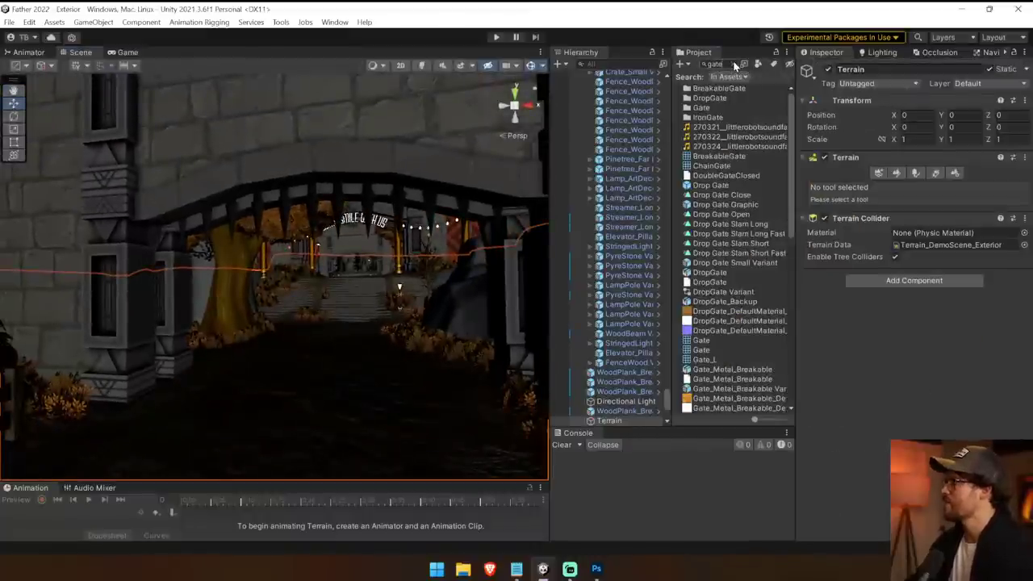
{"action": "left_click", "coordinate": [740, 301]}
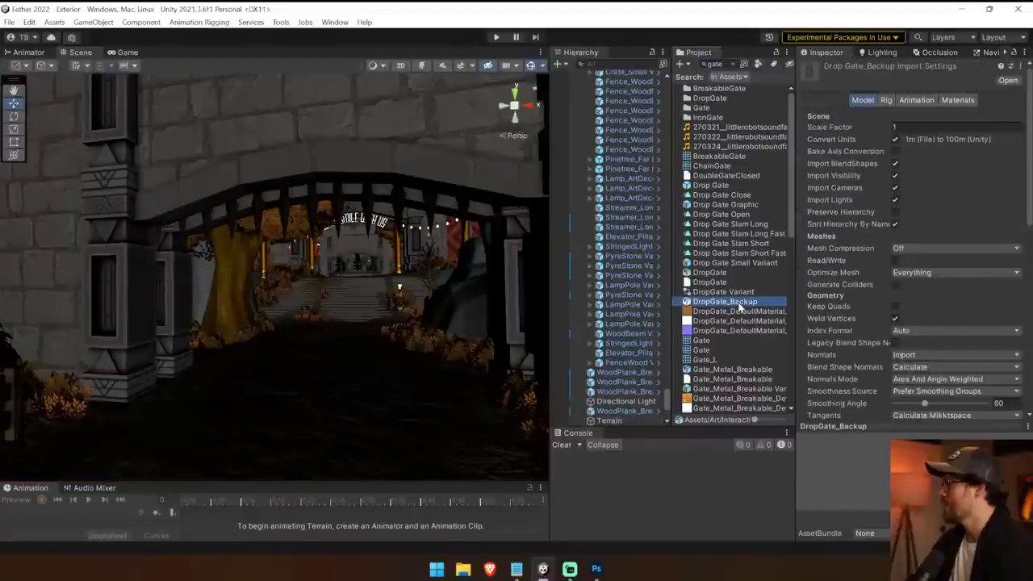
Step: Examine the Drop Gate prefab's Audio Source and Iron Gate components, and then the Drop Gate Small Variant prefab
{"action": "left_click", "coordinate": [707, 186]}
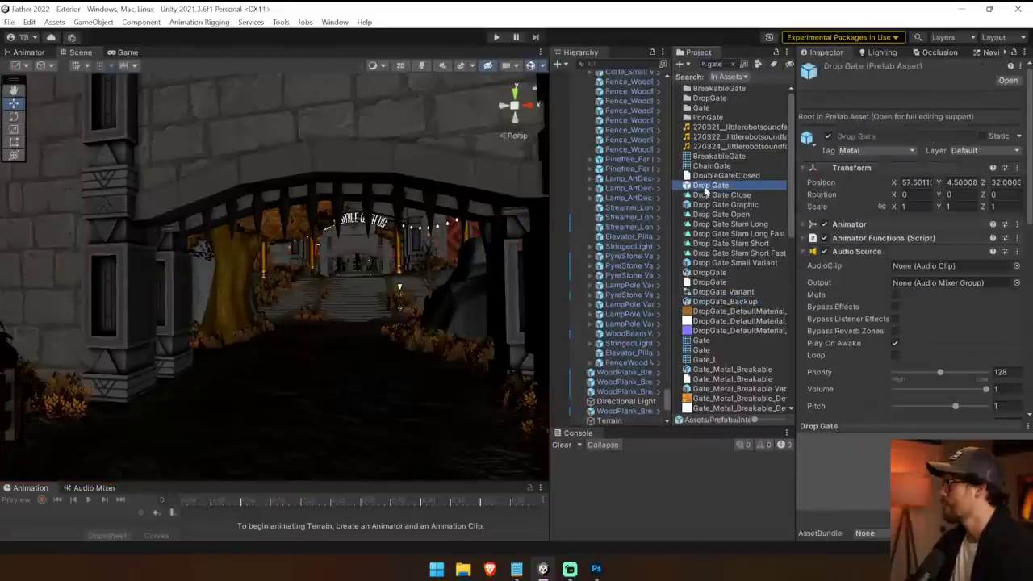
{"action": "left_click", "coordinate": [870, 253]}
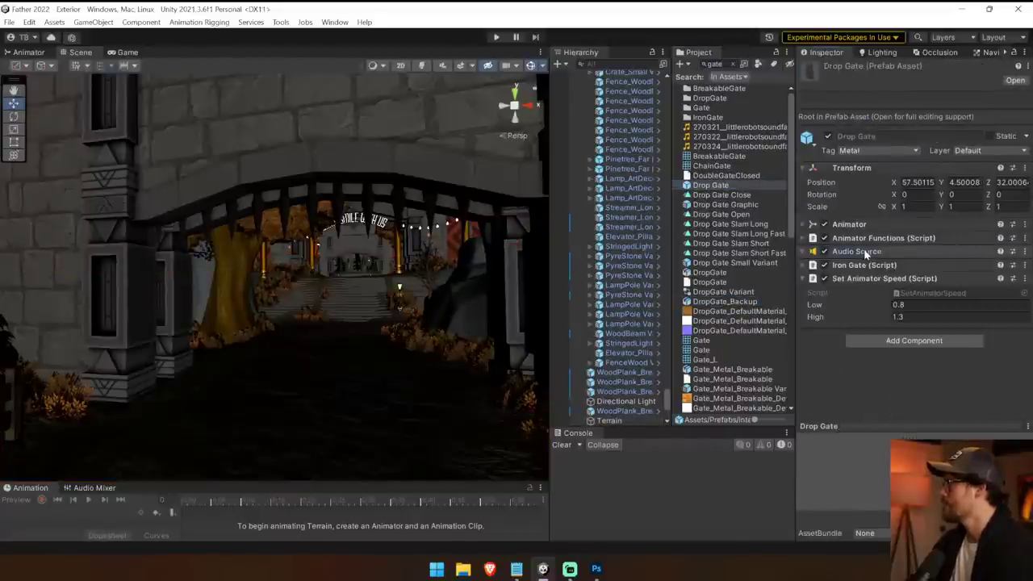
{"action": "left_click", "coordinate": [868, 265]}
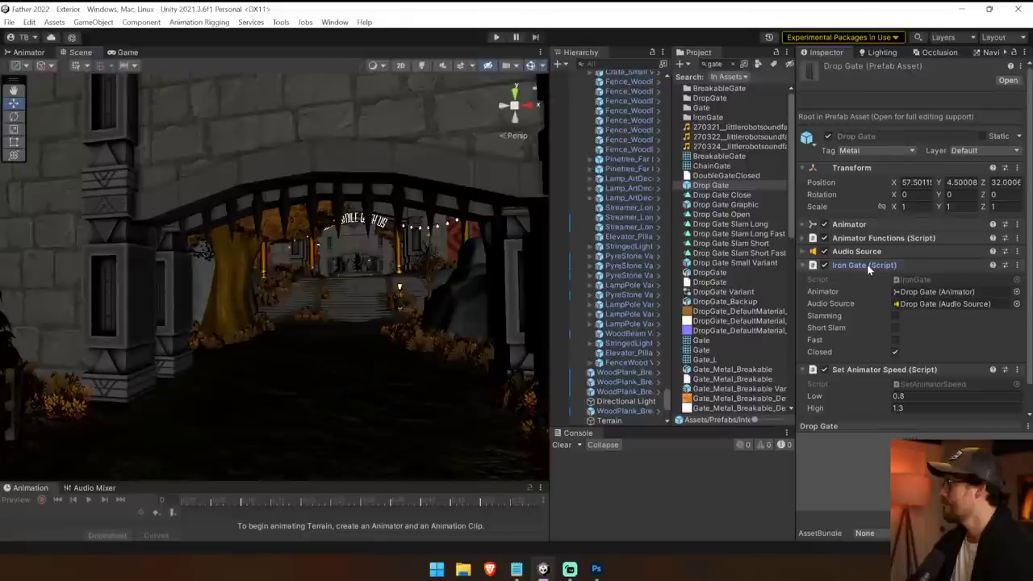
{"action": "left_click", "coordinate": [868, 266]}
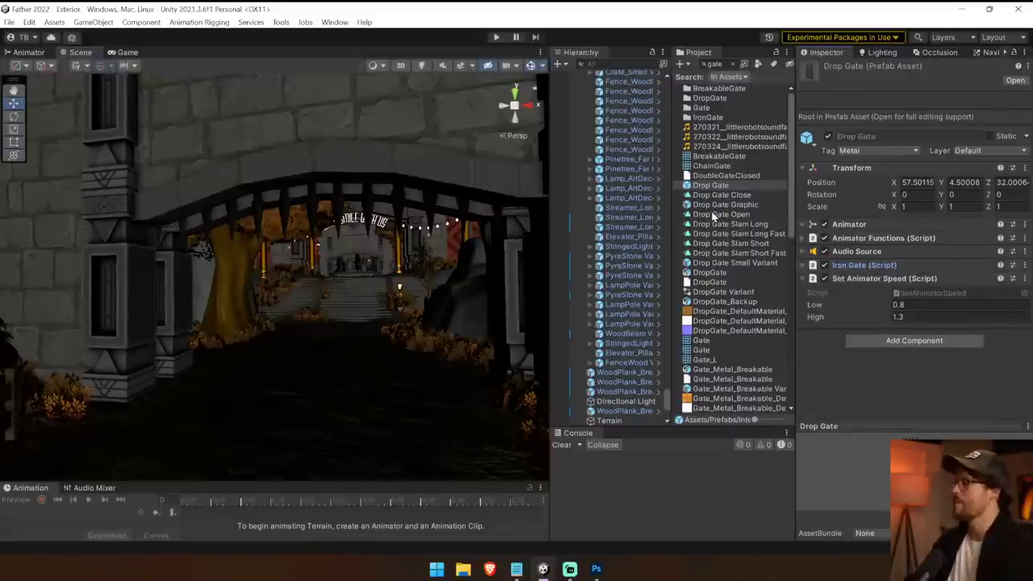
{"action": "left_click", "coordinate": [738, 263]}
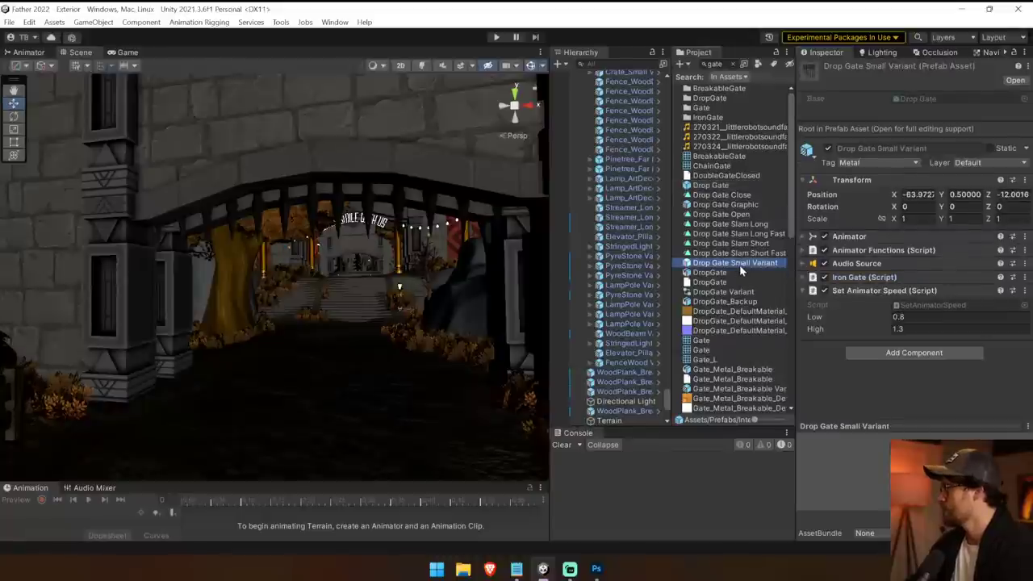
Step: Try to lower the iron fence section hanging in the castle archway
{"action": "left_click", "coordinate": [315, 214]}
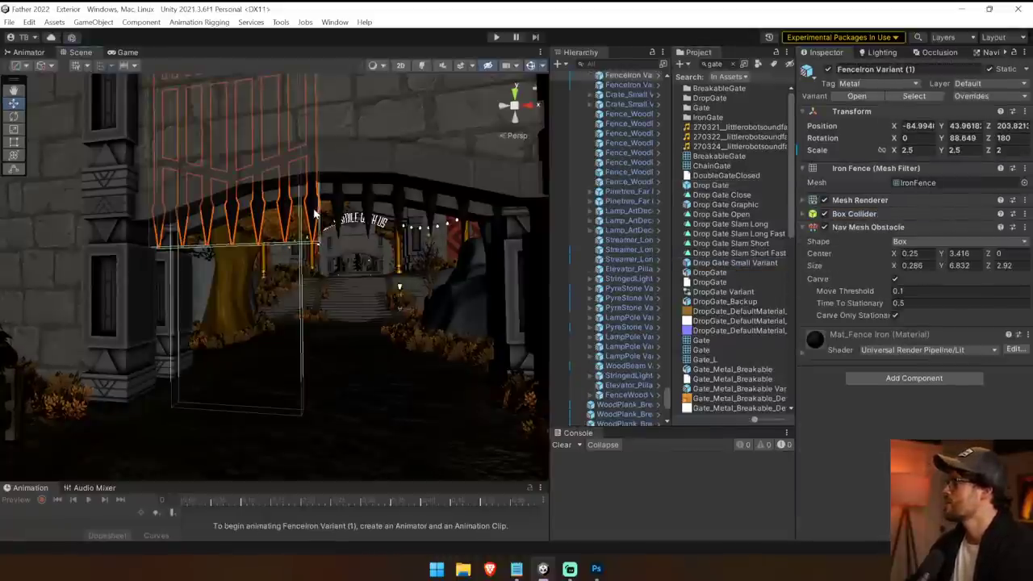
{"action": "key", "text": "f"}
{"action": "left_click_drag", "start_coordinate": [282, 161], "coordinate": [299, 354]}
{"action": "key", "text": "ctrl+z"}
{"action": "mouse_move", "coordinate": [457, 325]}
{"action": "right_mouse_down"}
{"action": "mouse_move", "coordinate": [442, 344]}
{"action": "mouse_move", "coordinate": [468, 319]}
{"action": "right_mouse_up"}
Step: Place a Drop Gate Small Variant in front of the castle archway, rotate it to -90 on Y, and enable scene lighting
{"action": "left_click", "coordinate": [760, 264]}
{"action": "left_click", "coordinate": [734, 263]}
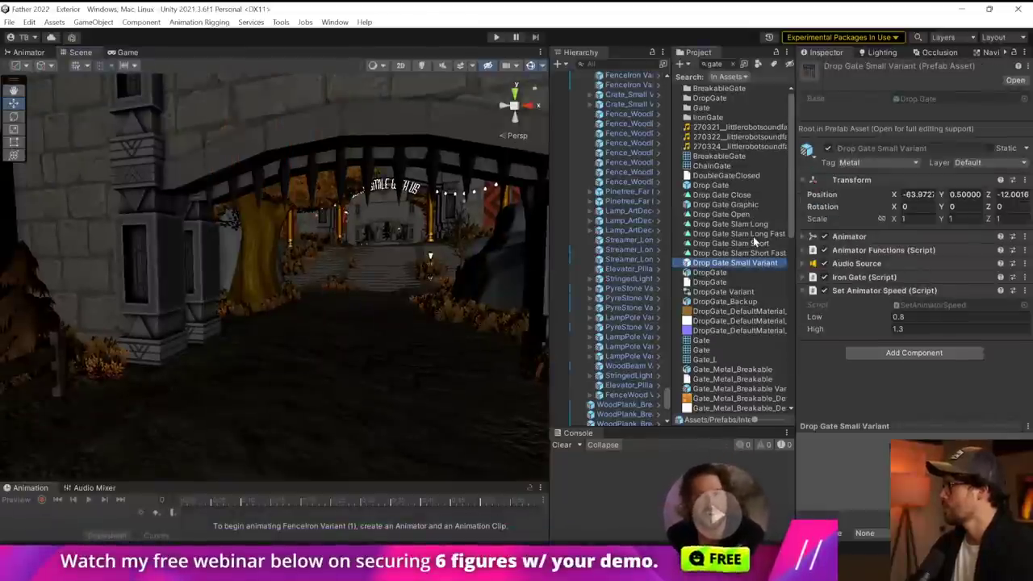
{"action": "left_click_drag", "start_coordinate": [760, 265], "coordinate": [419, 418]}
{"action": "key", "text": "e"}
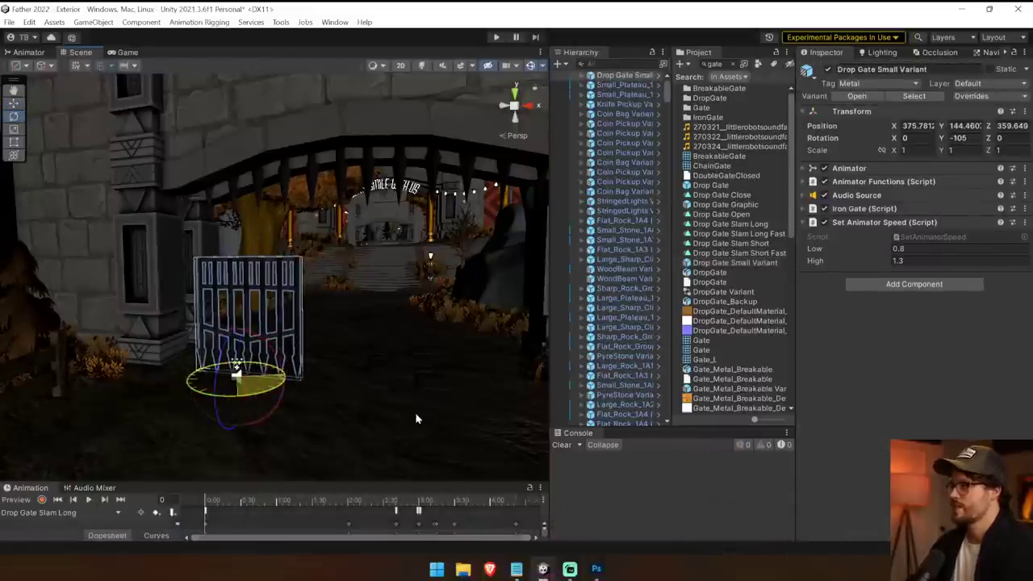
{"action": "left_click", "coordinate": [422, 66]}
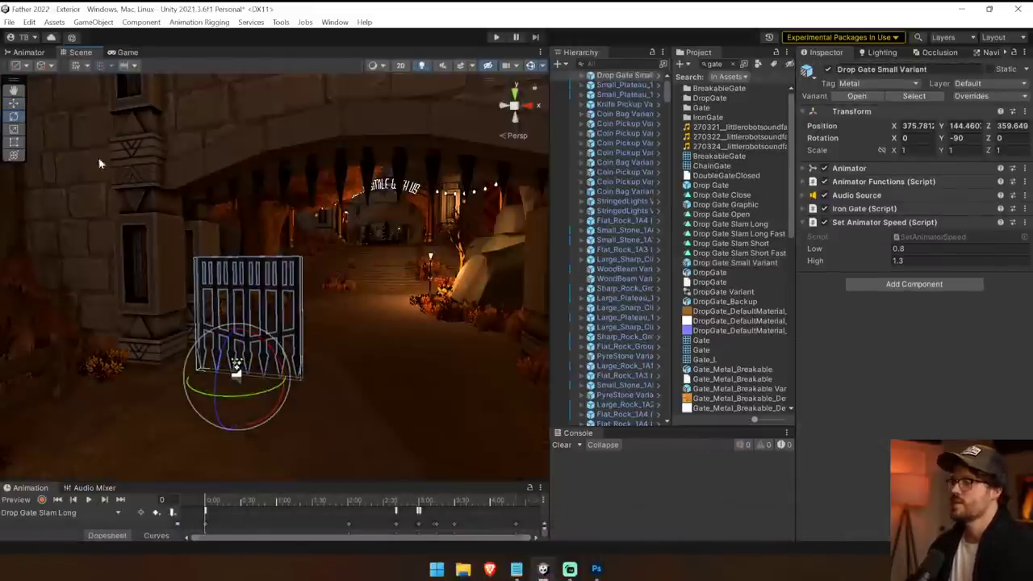
{"action": "left_click", "coordinate": [16, 106]}
Step: Check the hanging iron fence's scale and set the new drop gate's scale to 2.5 on X, Y and Z
{"action": "right_click_drag", "start_coordinate": [294, 319], "coordinate": [357, 370]}
{"action": "left_click", "coordinate": [349, 103]}
{"action": "left_click", "coordinate": [349, 103]}
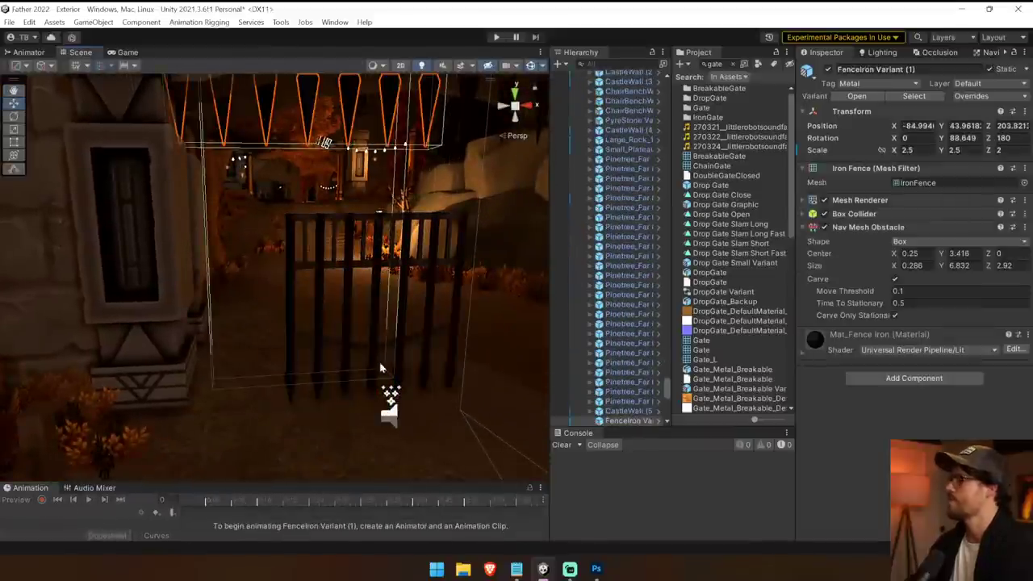
{"action": "left_click", "coordinate": [401, 252]}
{"action": "right_click_drag", "start_coordinate": [381, 198], "coordinate": [381, 181]}
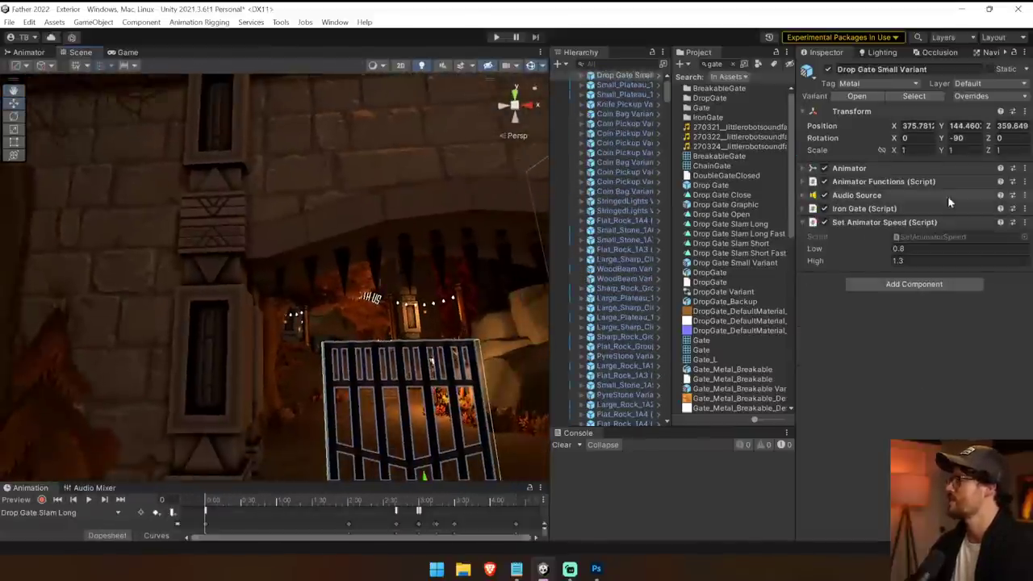
{"action": "type", "text": "2.5"}
{"action": "key", "text": "Tab"}
{"action": "type", "text": "2.5"}
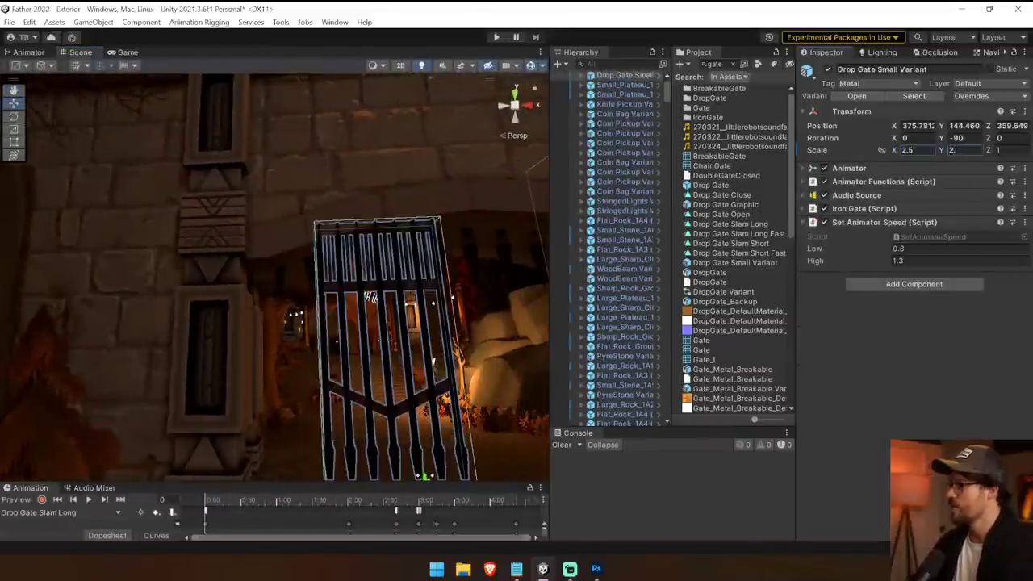
{"action": "key", "text": "Tab"}
{"action": "type", "text": "2.5"}
Step: Position the scaled drop gate in the archway and raise it up to the top of the opening
{"action": "right_click_drag", "start_coordinate": [316, 279], "coordinate": [339, 344]}
{"action": "left_click_drag", "start_coordinate": [355, 341], "coordinate": [328, 440]}
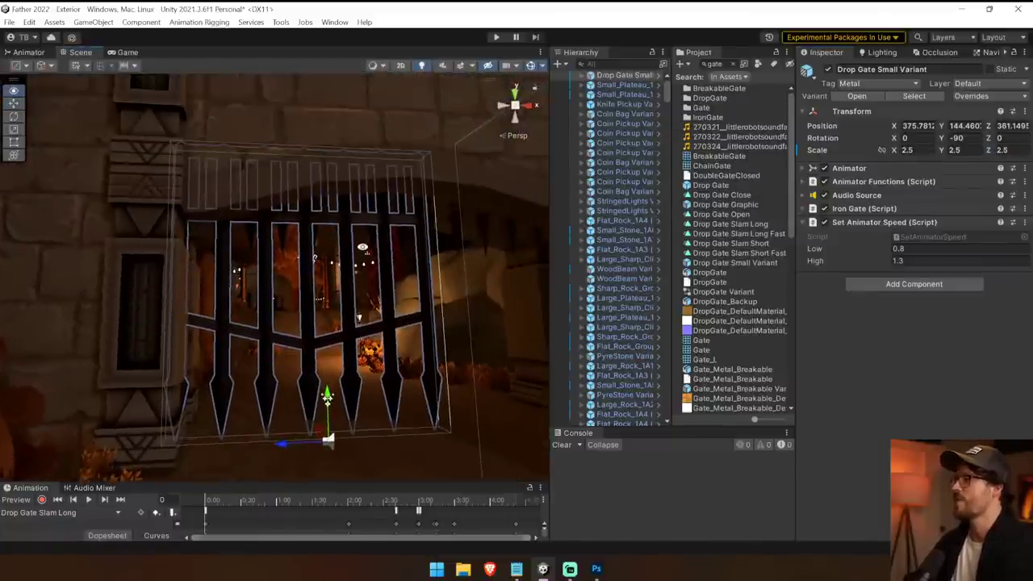
{"action": "left_click_drag", "start_coordinate": [326, 403], "coordinate": [318, 111]}
Step: Delete the old iron fence sections hanging in the castle archway and check the arch from below
{"action": "left_click", "coordinate": [368, 227]}
{"action": "left_click", "coordinate": [466, 254]}
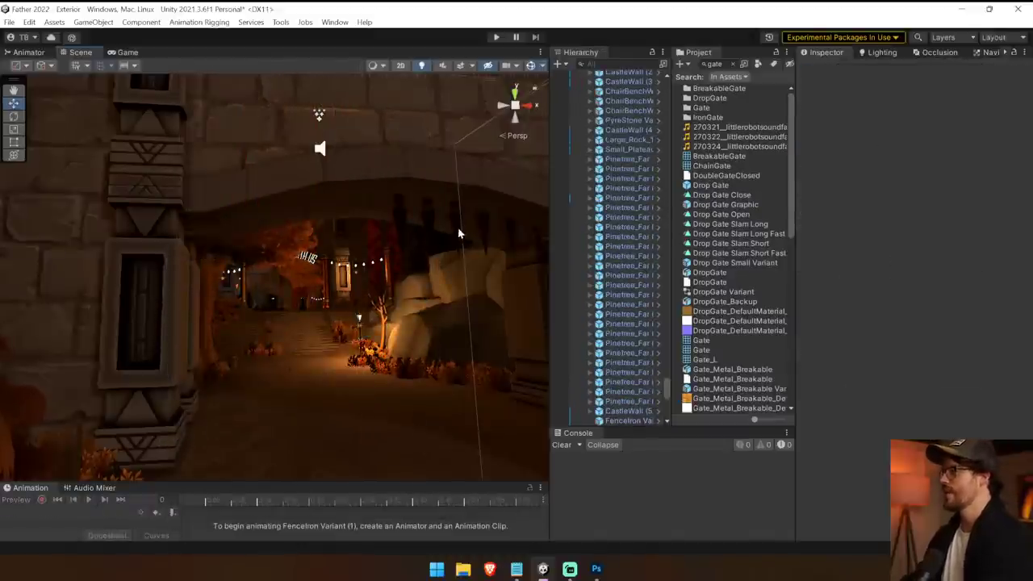
{"action": "left_click", "coordinate": [459, 233]}
{"action": "key", "text": "Delete"}
{"action": "key", "text": "w"}
{"action": "right_click_drag", "start_coordinate": [363, 241], "coordinate": [924, 66]}
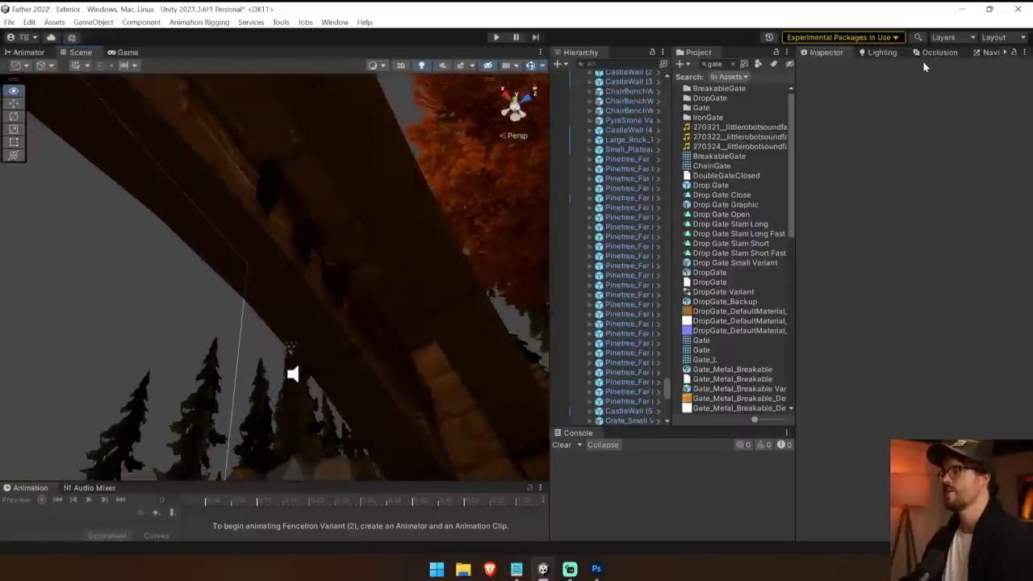
Step: Shift the Drop Gate Small Variant deeper into the castle arch to about Z 361.65 and lower it to Y 144
{"action": "left_click", "coordinate": [265, 190]}
{"action": "left_click", "coordinate": [265, 191]}
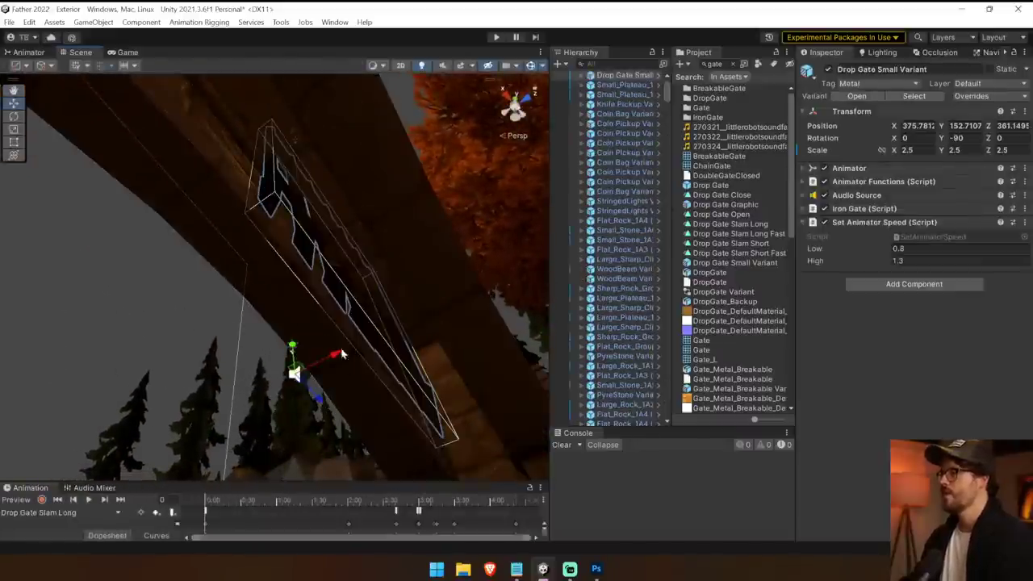
{"action": "left_click_drag", "start_coordinate": [341, 358], "coordinate": [358, 348], "text": "ctrl"}
{"action": "right_click_drag", "start_coordinate": [358, 349], "coordinate": [761, 572]}
{"action": "left_click_drag", "start_coordinate": [760, 571], "coordinate": [761, 467], "text": "alt"}
{"action": "left_click_drag", "start_coordinate": [309, 144], "coordinate": [328, 343]}
{"action": "right_click_drag", "start_coordinate": [395, 342], "coordinate": [455, 385]}
{"action": "left_click", "coordinate": [430, 340]}
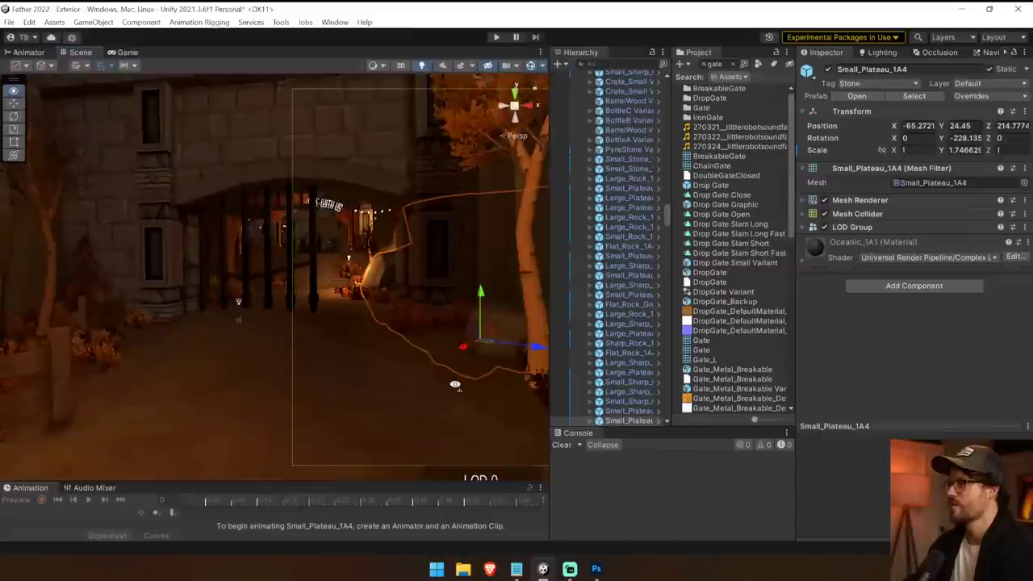
Step: Try raising the drop gate up into the top of the archway and undo the move
{"action": "left_click", "coordinate": [311, 233]}
{"action": "left_click", "coordinate": [309, 294]}
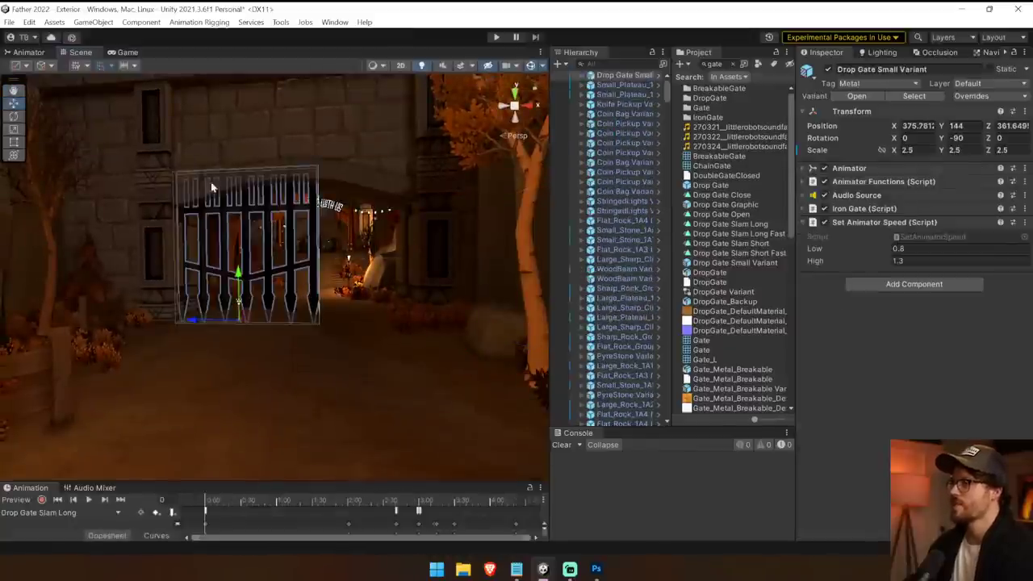
{"action": "left_click_drag", "start_coordinate": [238, 280], "coordinate": [239, 140]}
{"action": "key", "text": "ctrl+z"}
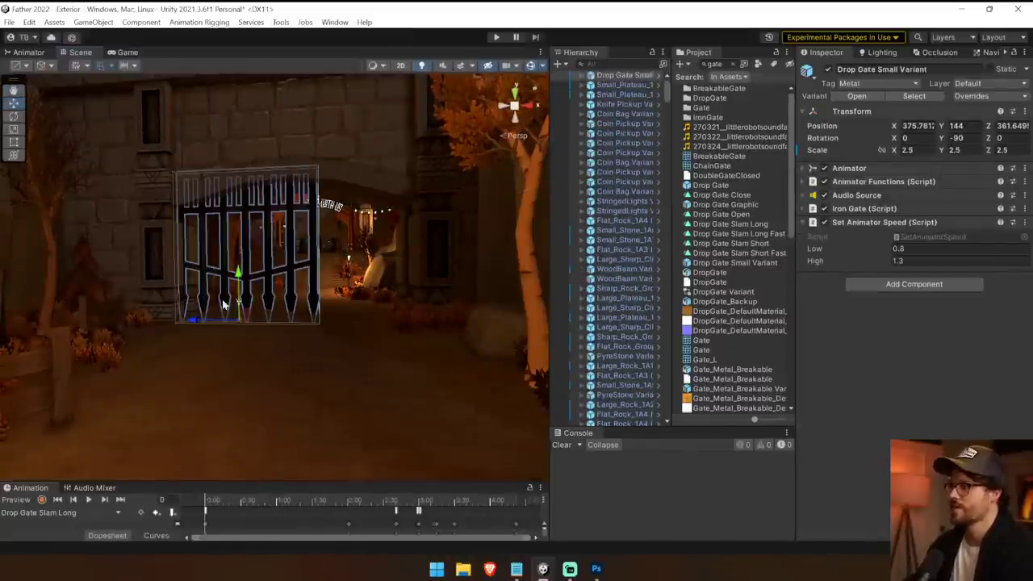
Step: Try covering the open part of the archway with a duplicate drop gate beside the first, and delete the copy
{"action": "key", "text": "ctrl+d"}
{"action": "left_click_drag", "start_coordinate": [194, 323], "coordinate": [345, 331]}
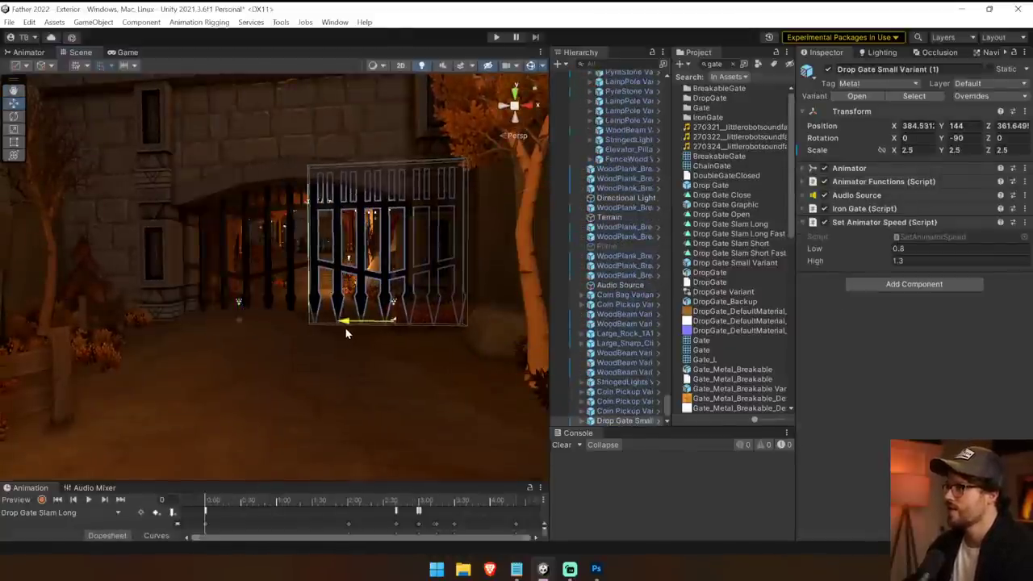
{"action": "key", "text": "Delete"}
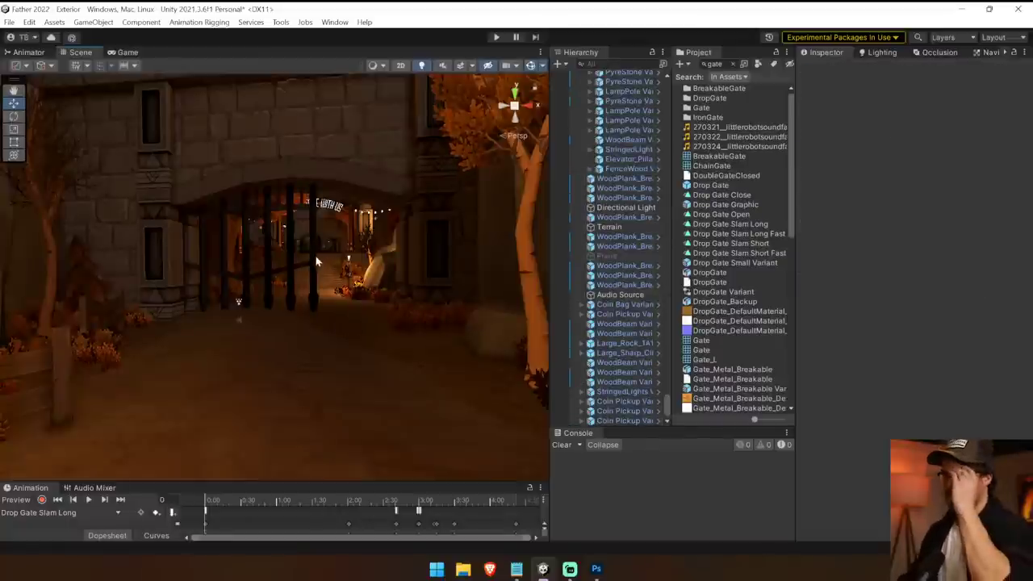
Step: Move the remaining drop gate sideways to X 378.29 to center it in the archway and check its child objects
{"action": "left_click", "coordinate": [255, 289]}
{"action": "left_click_drag", "start_coordinate": [197, 324], "coordinate": [235, 324]}
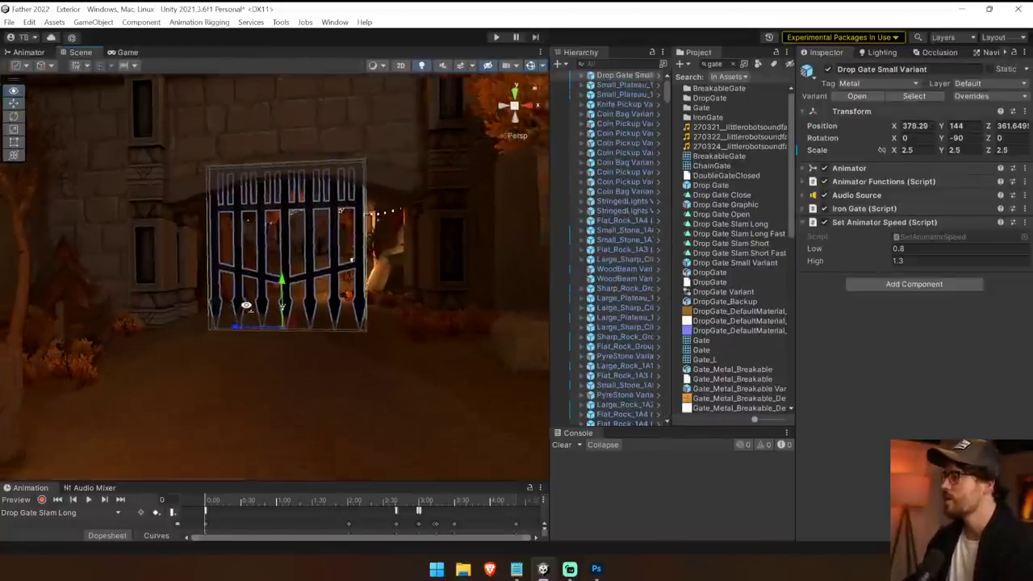
{"action": "key", "text": "f"}
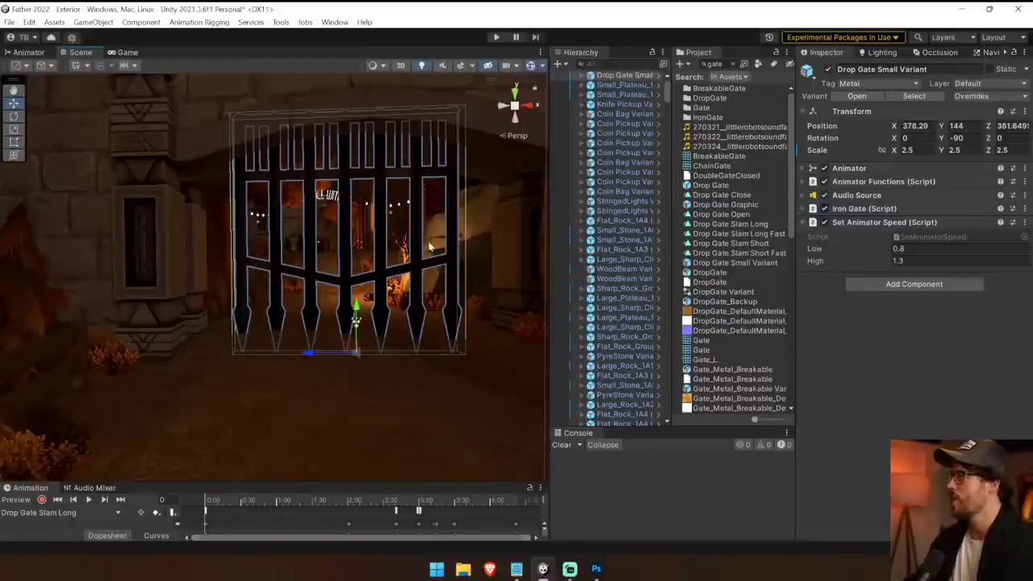
{"action": "left_click", "coordinate": [582, 75]}
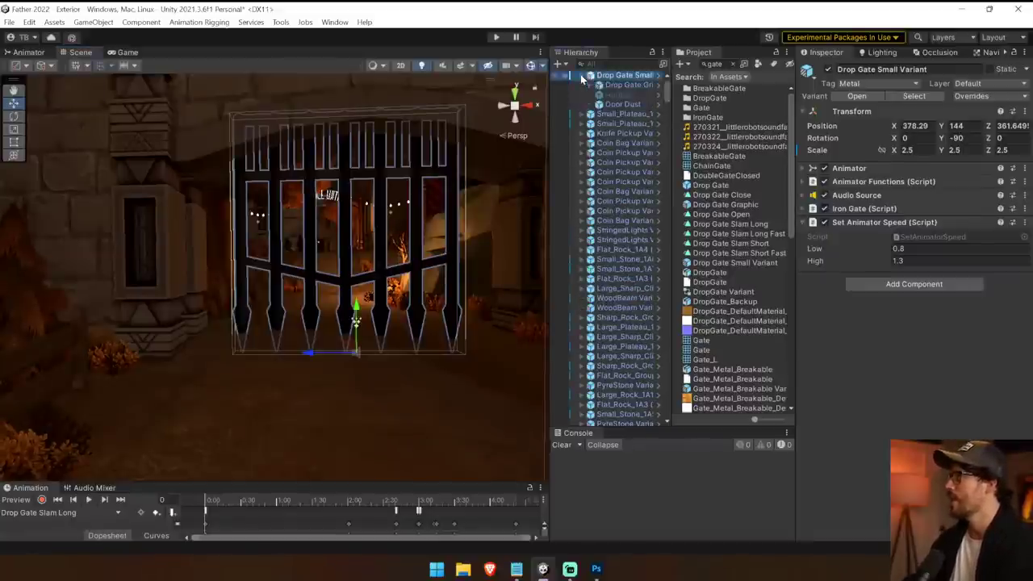
{"action": "left_click", "coordinate": [581, 75]}
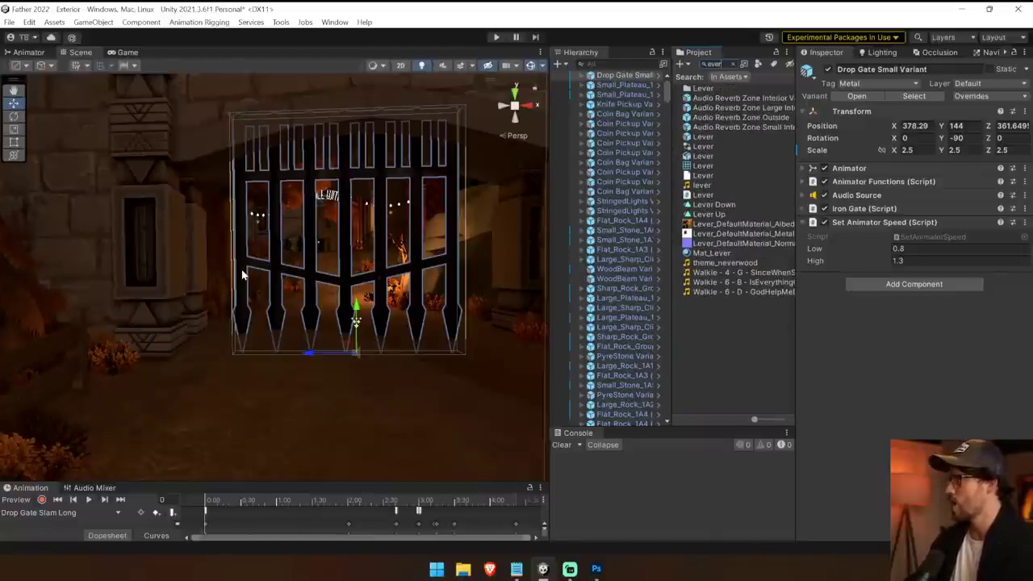
Step: Find the Lever prefab among the project assets and place it on the wooden deck near the crates
{"action": "right_click_drag", "start_coordinate": [258, 269], "coordinate": [339, 322]}
{"action": "key", "text": "s"}
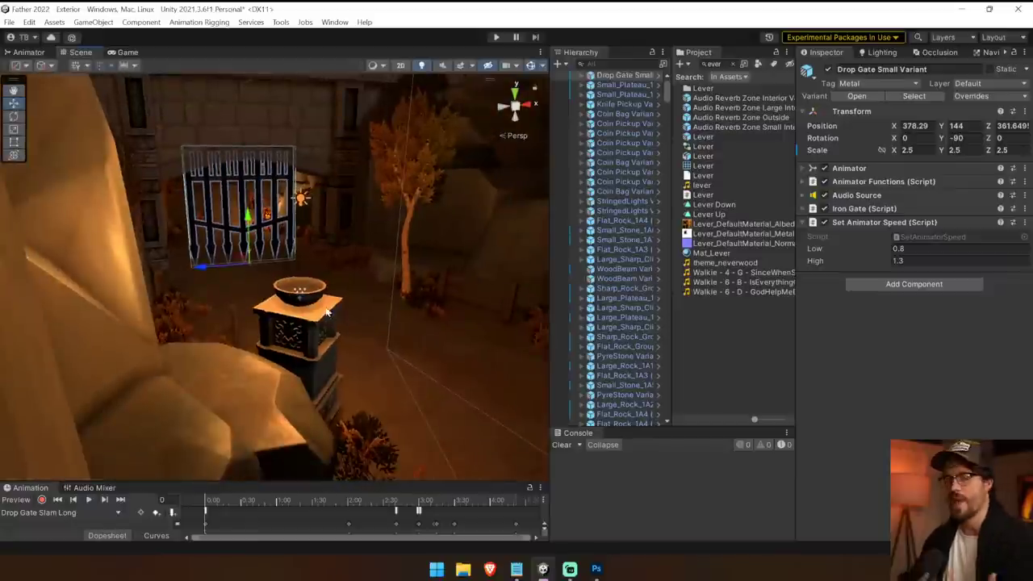
{"action": "left_click", "coordinate": [724, 153]}
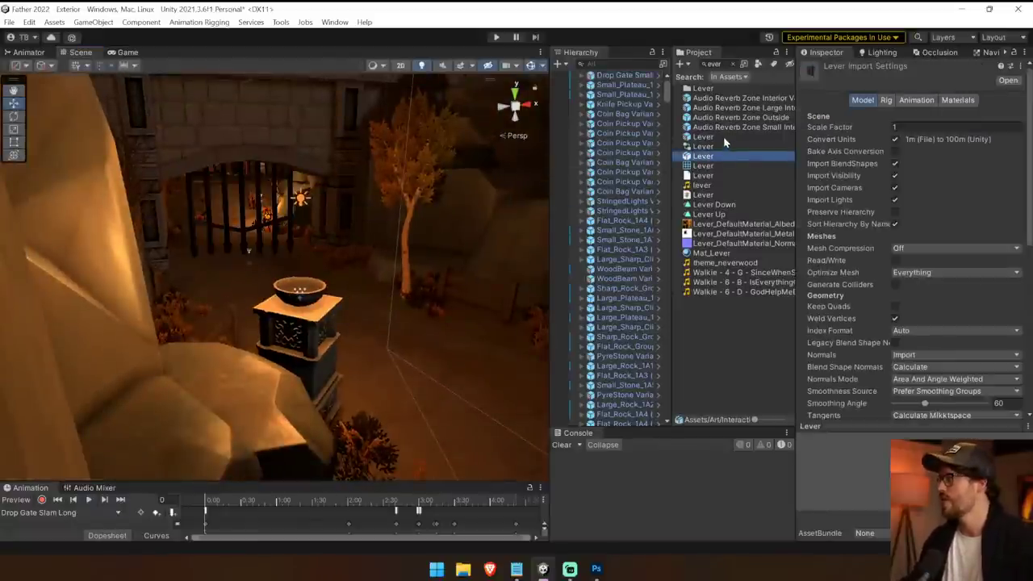
{"action": "left_click", "coordinate": [723, 138]}
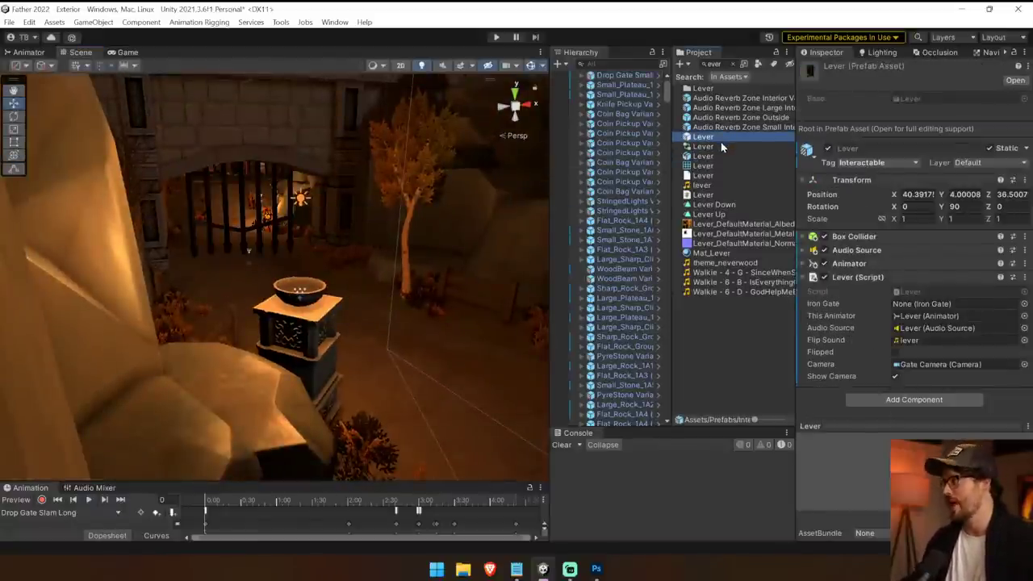
{"action": "left_click", "coordinate": [723, 157]}
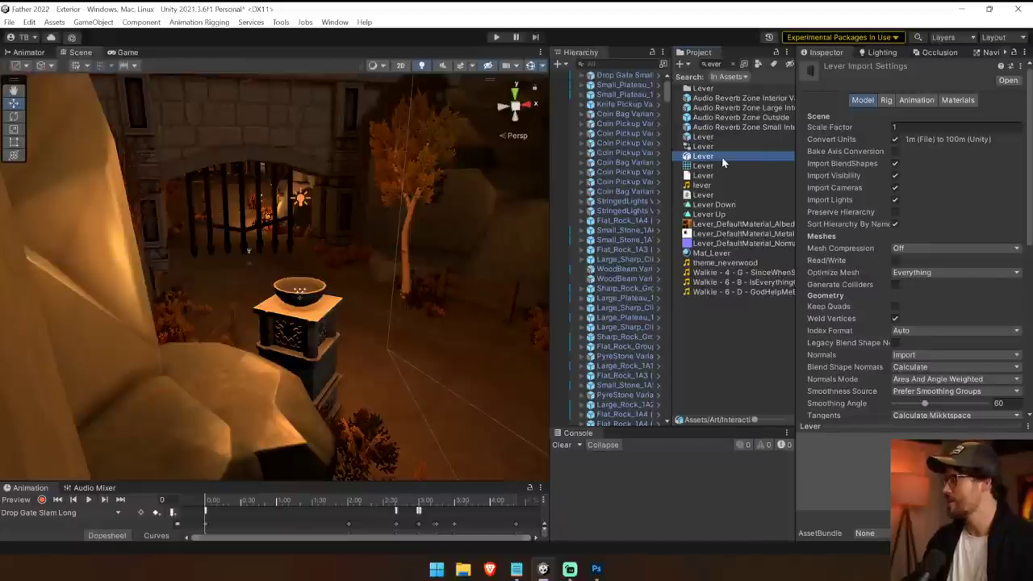
{"action": "left_click", "coordinate": [714, 136]}
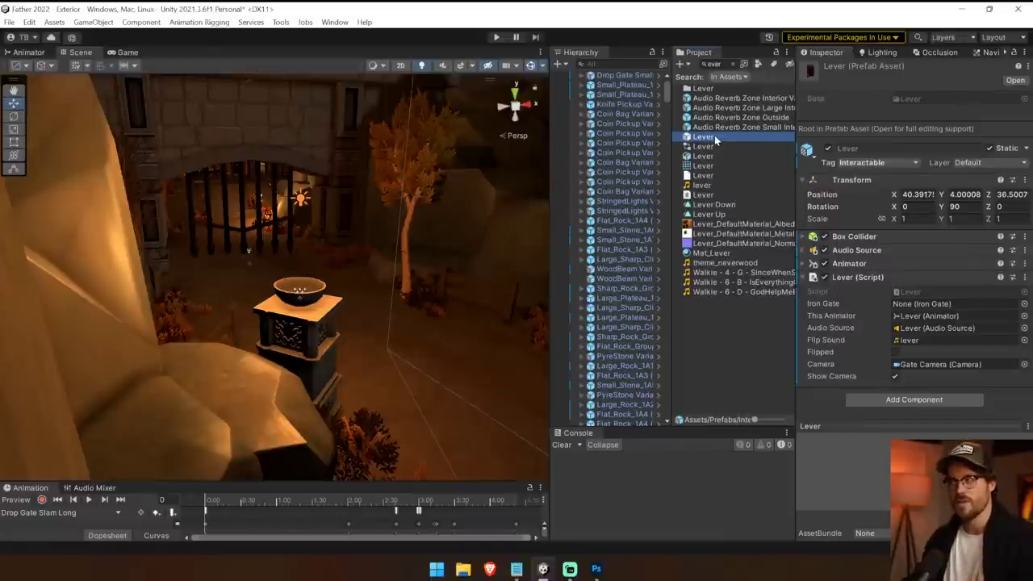
{"action": "right_click_drag", "start_coordinate": [327, 268], "coordinate": [352, 319]}
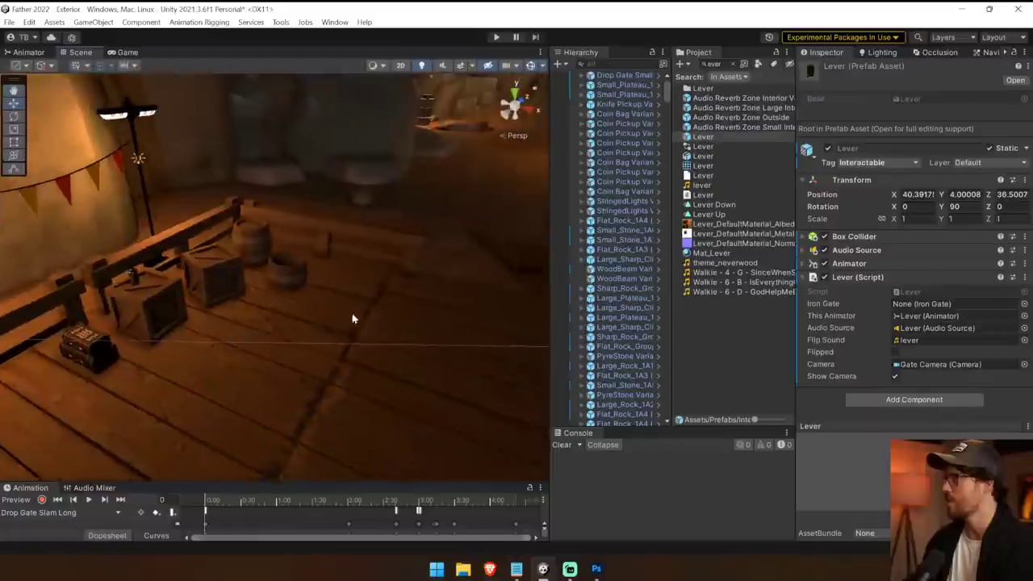
{"action": "left_click", "coordinate": [396, 342]}
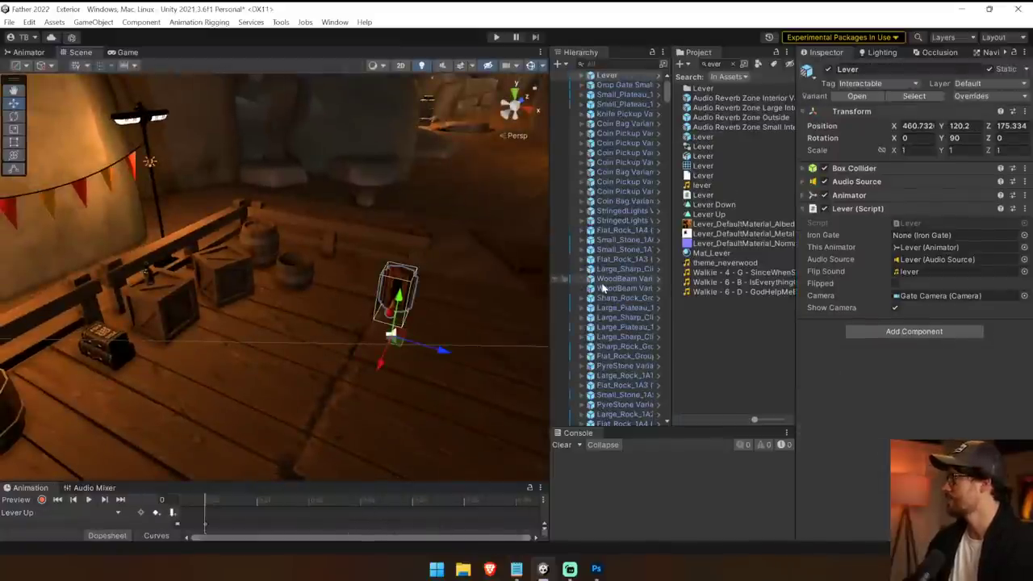
Step: Assign the Drop Gate Small Variant as the Iron Gate reference in the placed lever's Lever script
{"action": "scroll", "coordinate": [610, 283], "scroll_direction": "up", "scroll_amount": 1}
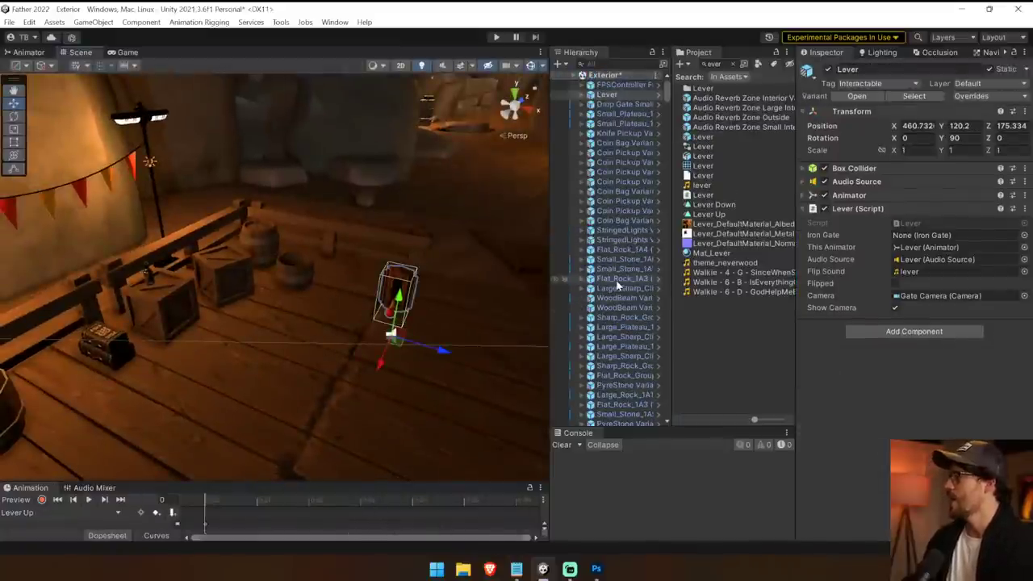
{"action": "left_click", "coordinate": [611, 105]}
{"action": "left_click", "coordinate": [603, 95]}
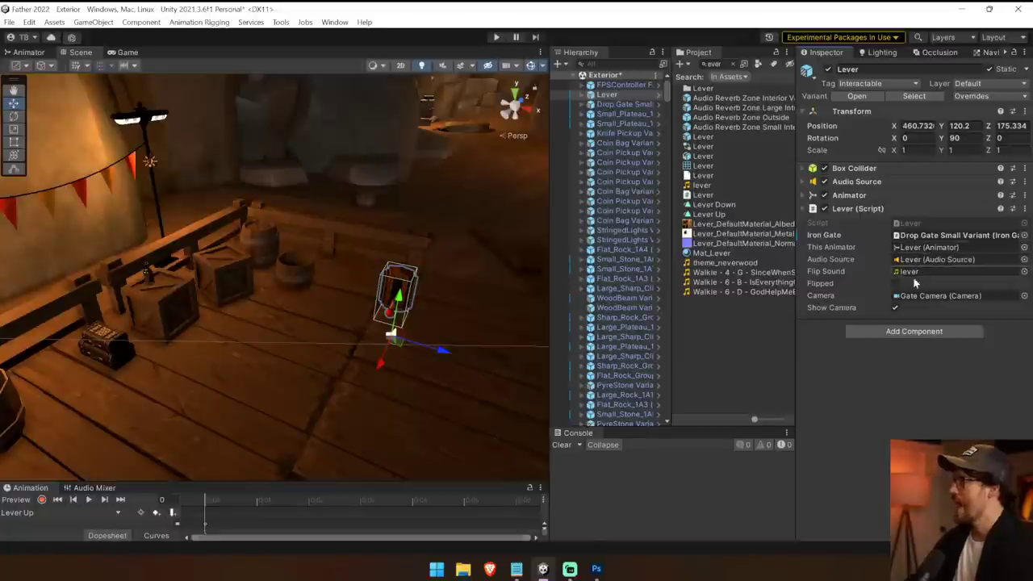
Step: Frame the castle gate from a low side angle and align the lever's Gate Camera with that view
{"action": "left_click", "coordinate": [581, 95]}
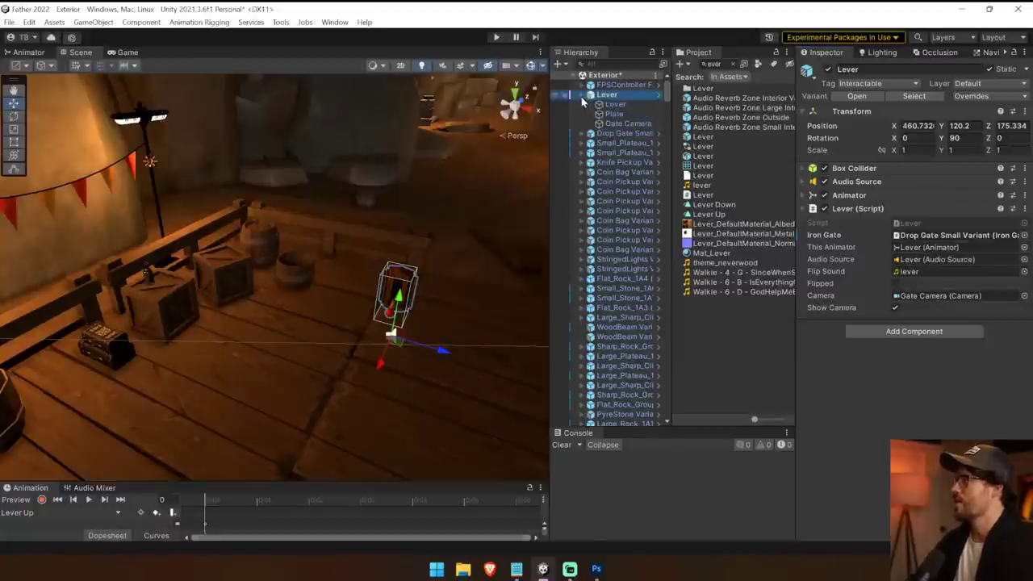
{"action": "right_click_drag", "start_coordinate": [413, 343], "coordinate": [470, 300]}
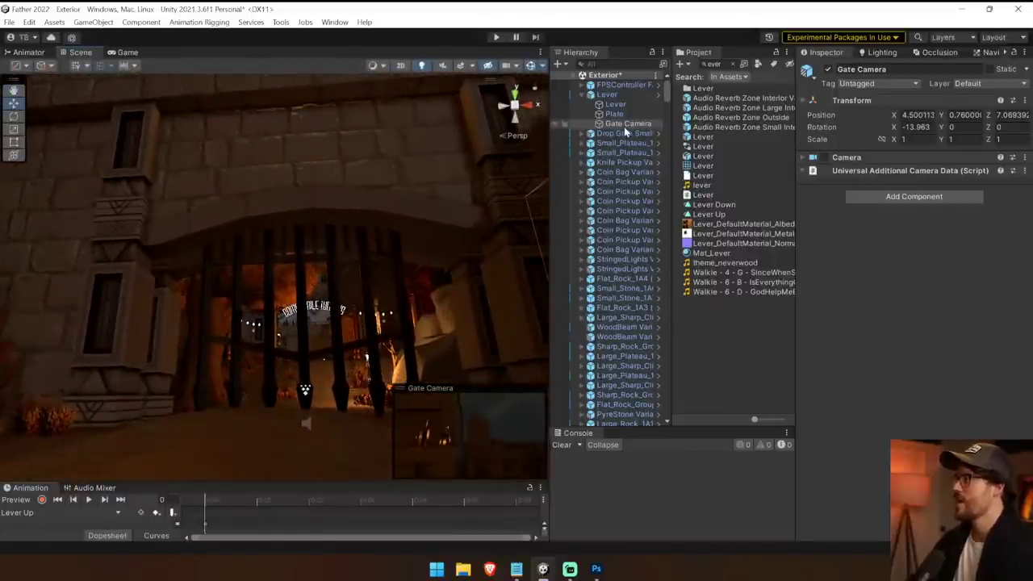
{"action": "right_click_drag", "start_coordinate": [240, 291], "coordinate": [176, 250]}
{"action": "key", "text": "ctrl+shift+f"}
{"action": "key", "text": "w"}
{"action": "key", "text": "ctrl+shift+f"}
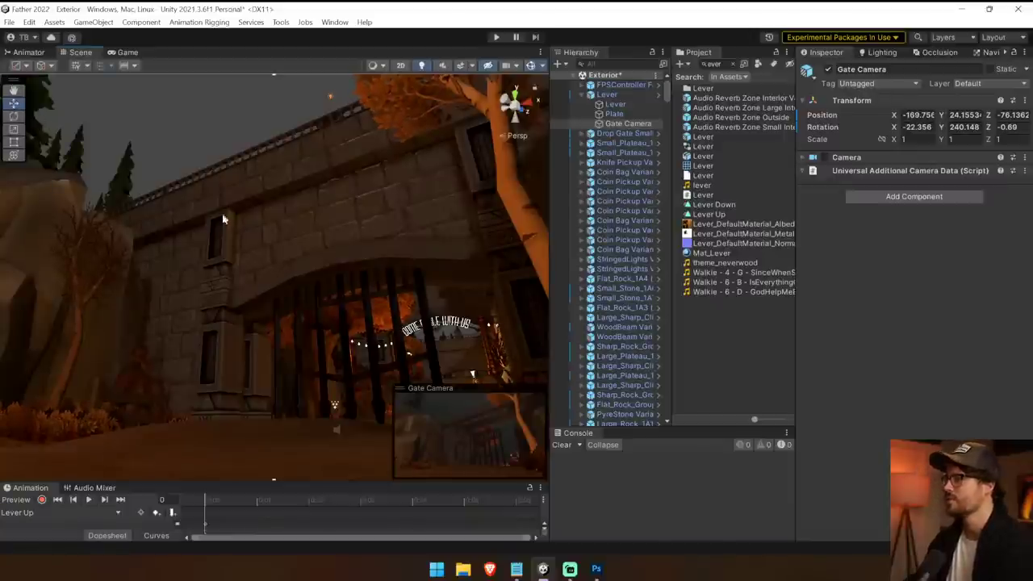
Step: Examine the long arch piece and the CastleWall (5) group above the drop gate
{"action": "left_click", "coordinate": [615, 154]}
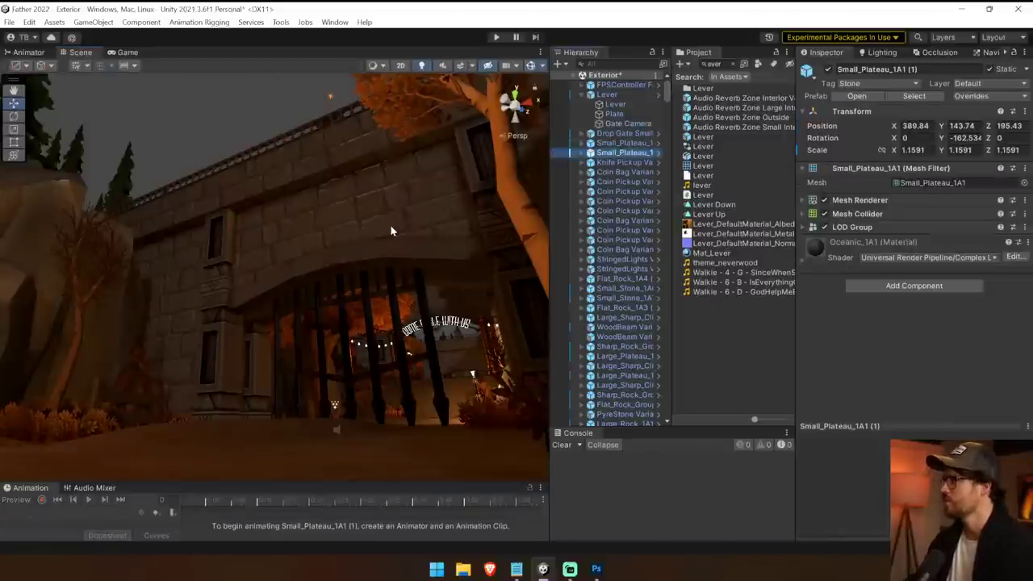
{"action": "left_click", "coordinate": [388, 229]}
{"action": "left_click", "coordinate": [388, 229]}
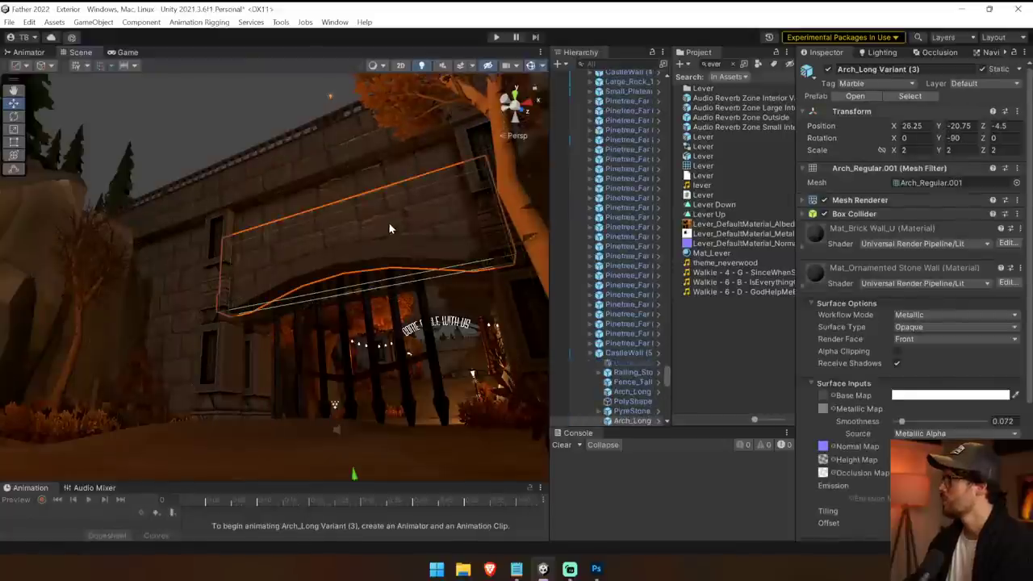
{"action": "left_click", "coordinate": [378, 181]}
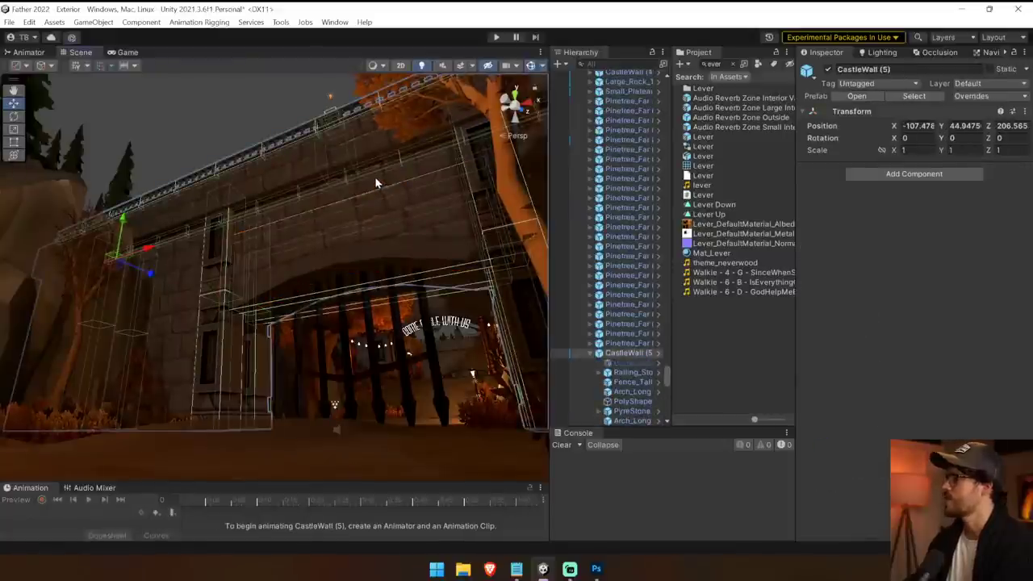
{"action": "left_click", "coordinate": [375, 183]}
{"action": "left_click", "coordinate": [375, 182]}
{"action": "left_click", "coordinate": [389, 213]}
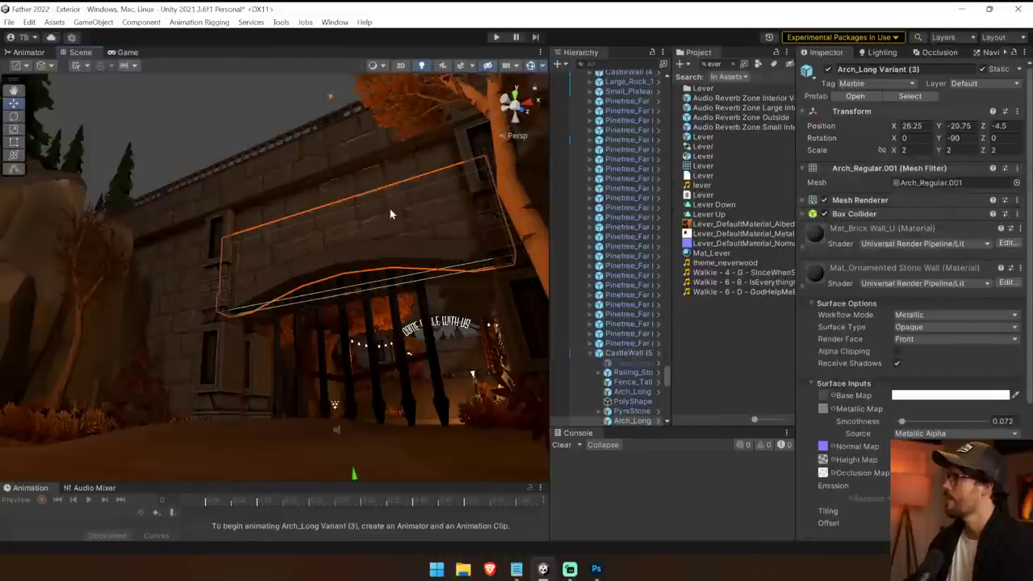
{"action": "left_click", "coordinate": [380, 179]}
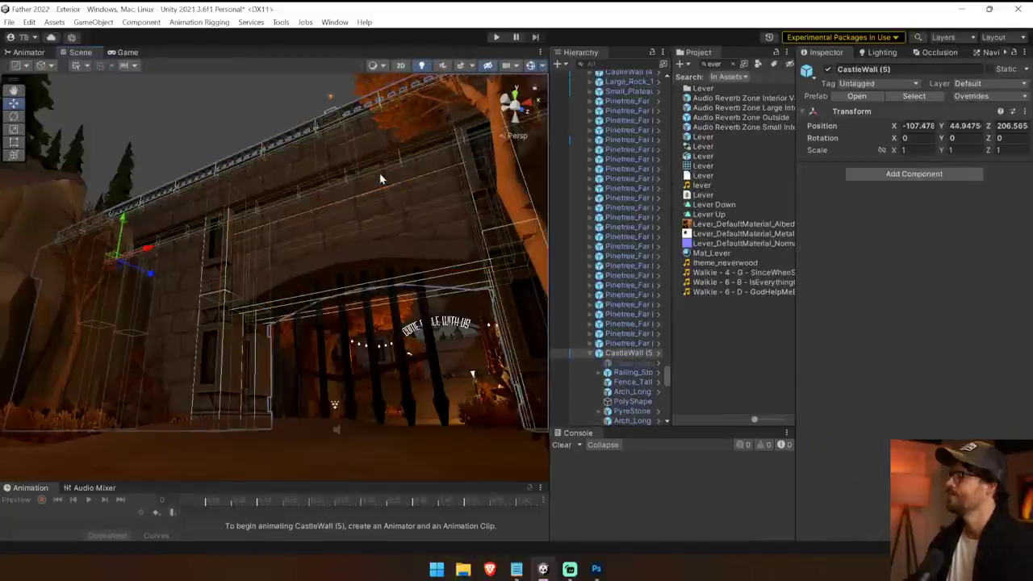
{"action": "left_click", "coordinate": [591, 354]}
{"action": "left_click_drag", "start_coordinate": [666, 391], "coordinate": [675, 86]}
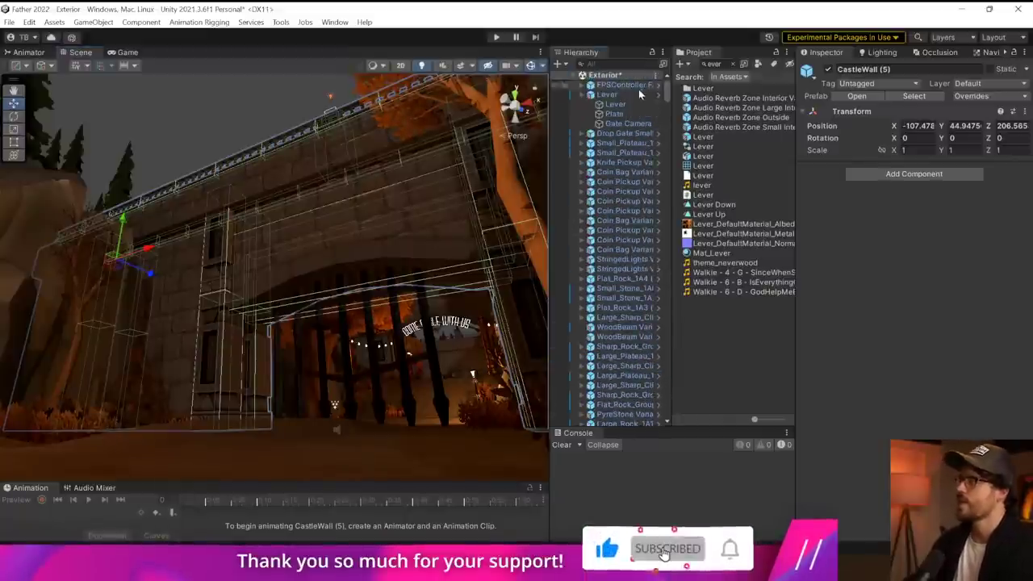
Step: Check the lever's gate and camera references, the Gate Camera's preview, and the lever handle's properties
{"action": "left_click", "coordinate": [639, 95]}
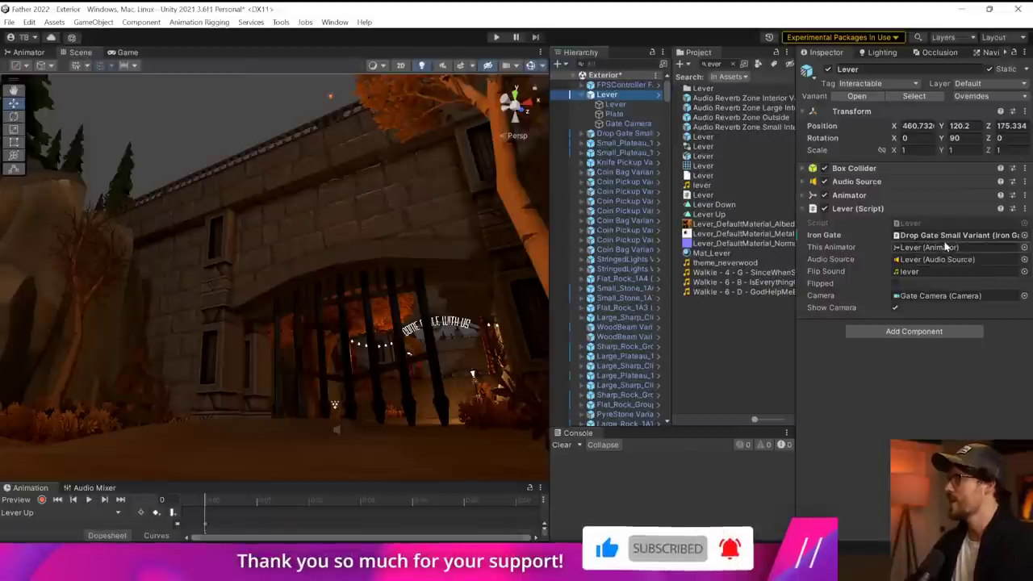
{"action": "left_click", "coordinate": [946, 298]}
{"action": "left_click", "coordinate": [632, 124]}
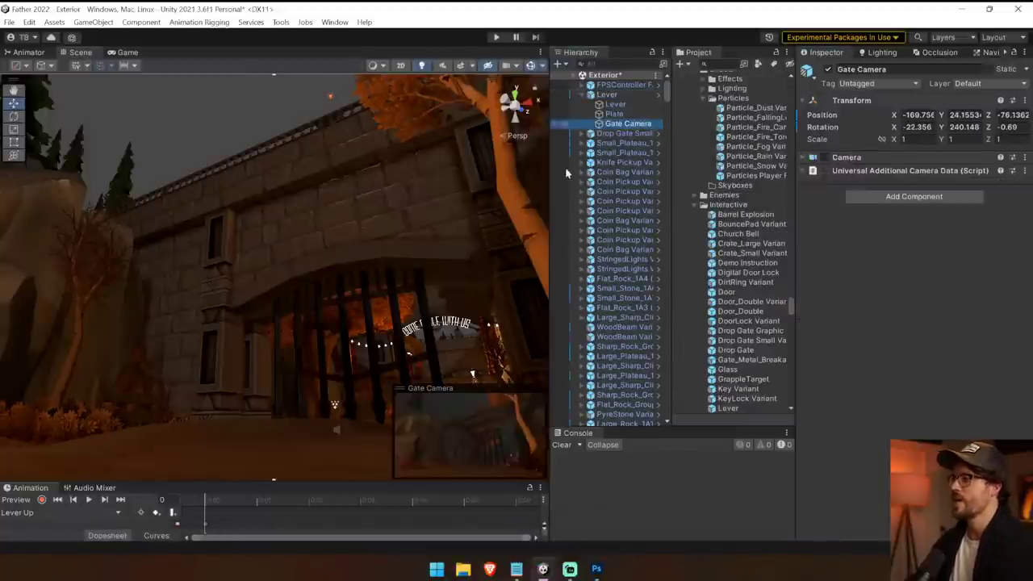
{"action": "right_click", "coordinate": [371, 293]}
{"action": "left_click", "coordinate": [613, 104]}
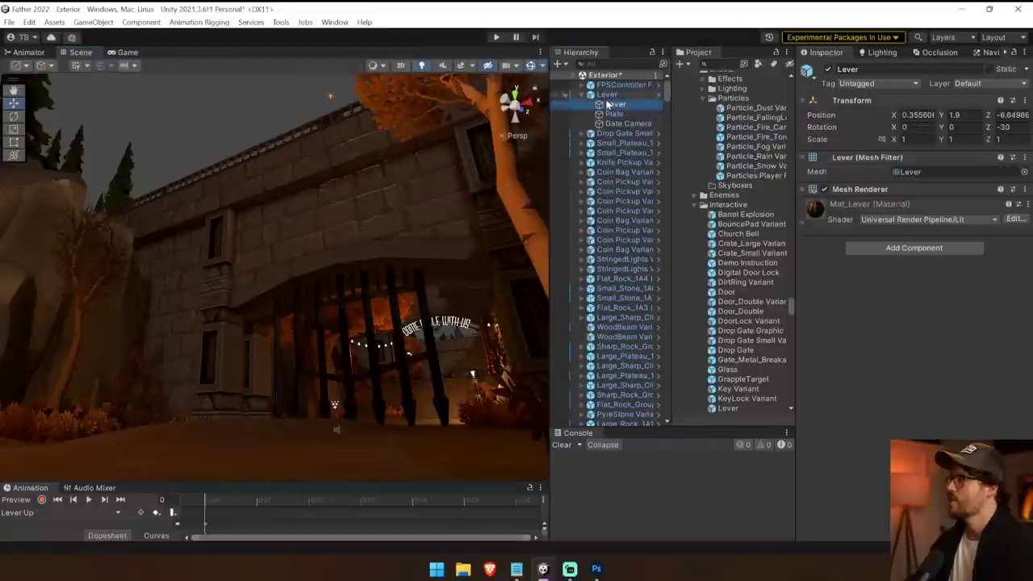
Step: Preview the Drop Gate Slam Long and Drop Gate Open clips on the placed Drop Gate Small Variant
{"action": "left_click", "coordinate": [387, 315]}
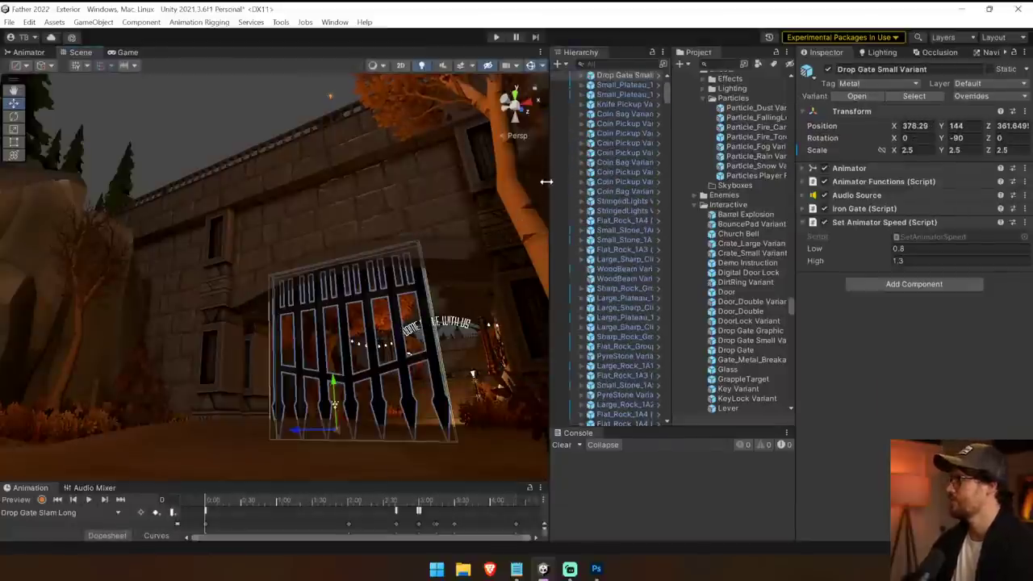
{"action": "left_click_drag", "start_coordinate": [220, 480], "coordinate": [277, 299]}
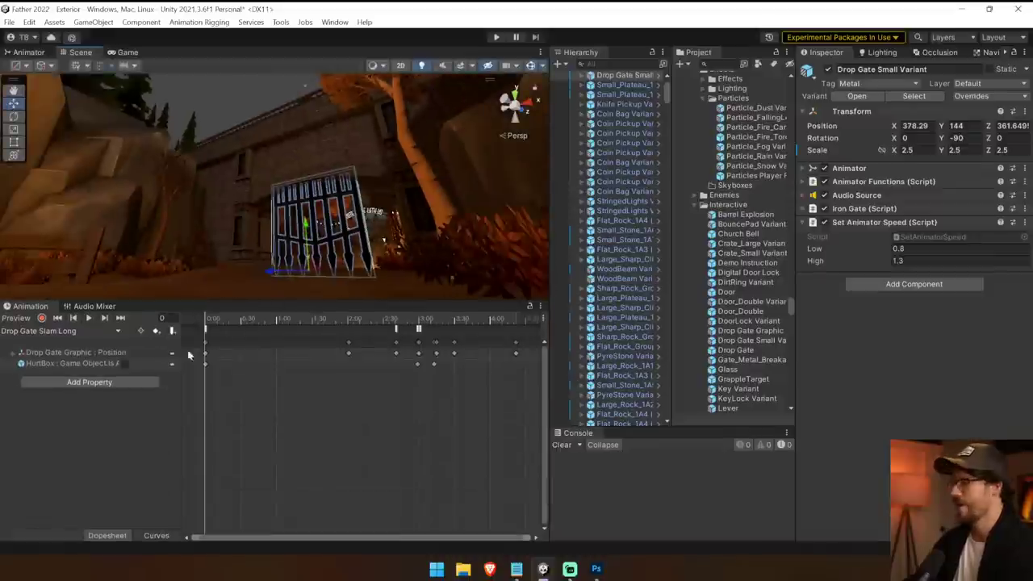
{"action": "left_click", "coordinate": [89, 318]}
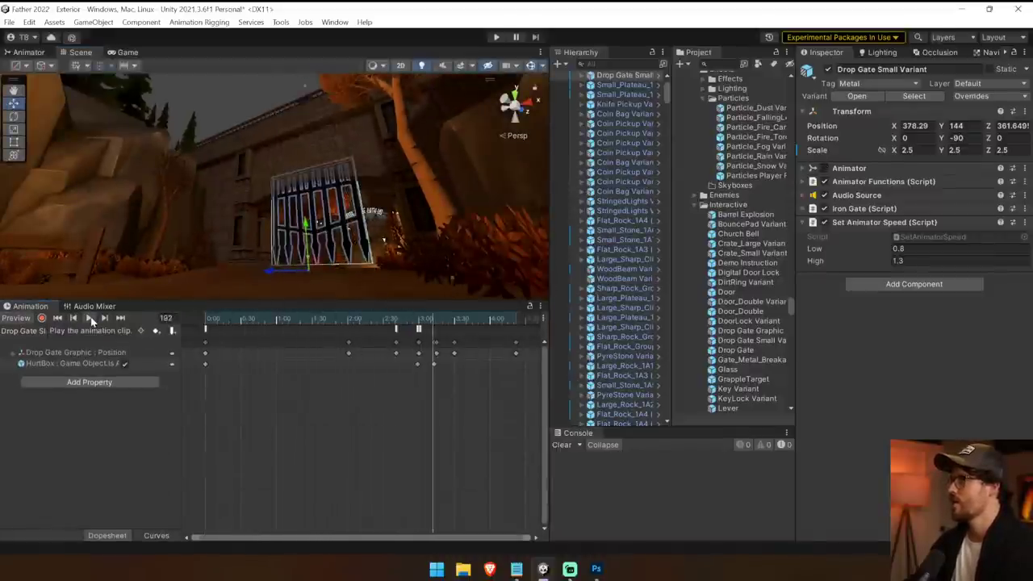
{"action": "left_click", "coordinate": [90, 330]}
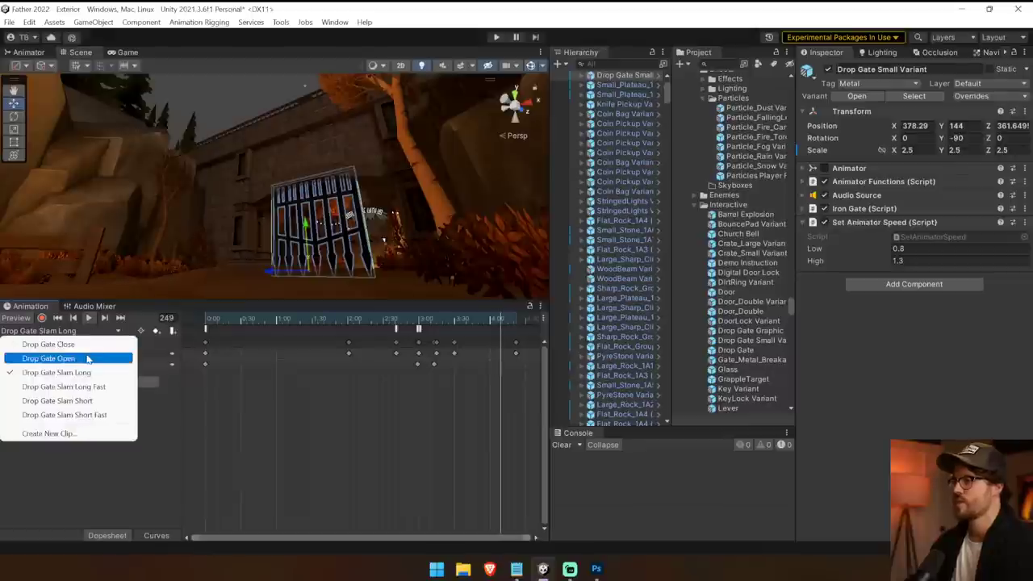
{"action": "left_click", "coordinate": [48, 358]}
{"action": "left_click", "coordinate": [87, 317]}
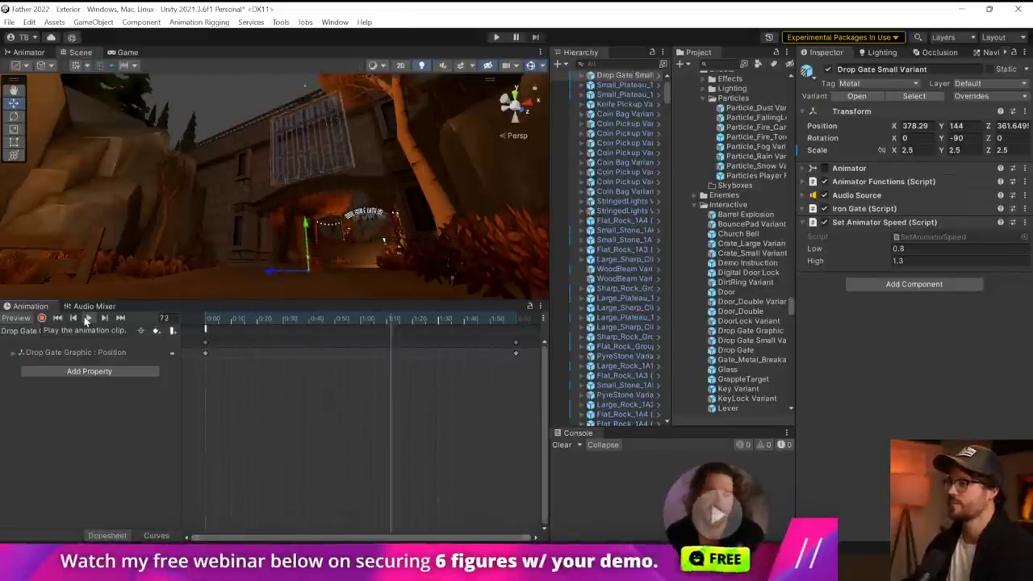
{"action": "left_click", "coordinate": [88, 319]}
Step: Set the placed Drop Gate Small Variant's scale to 1 on all axes and preview its Drop Gate Slam Long clip
{"action": "left_click", "coordinate": [658, 76]}
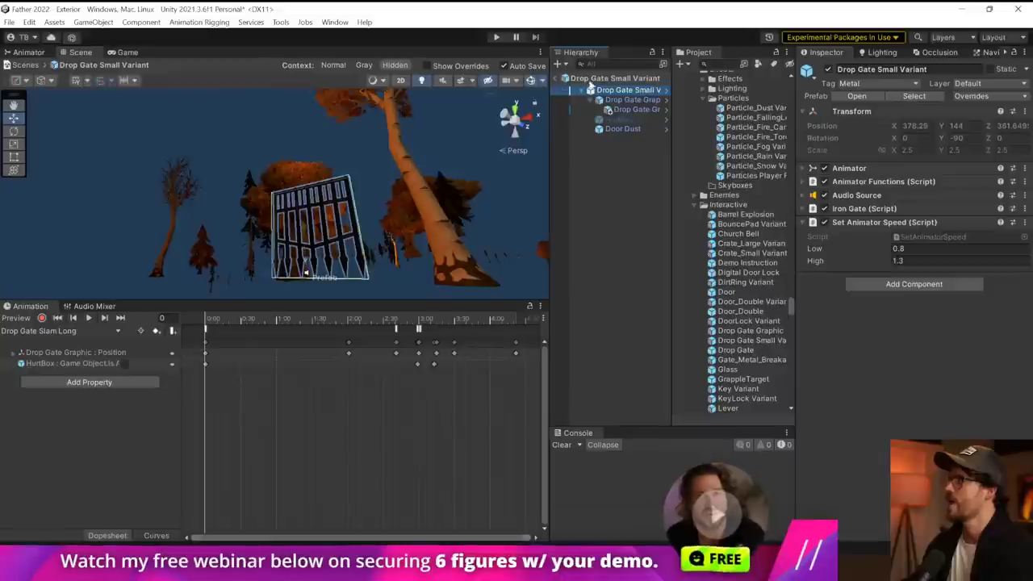
{"action": "left_click", "coordinate": [555, 79]}
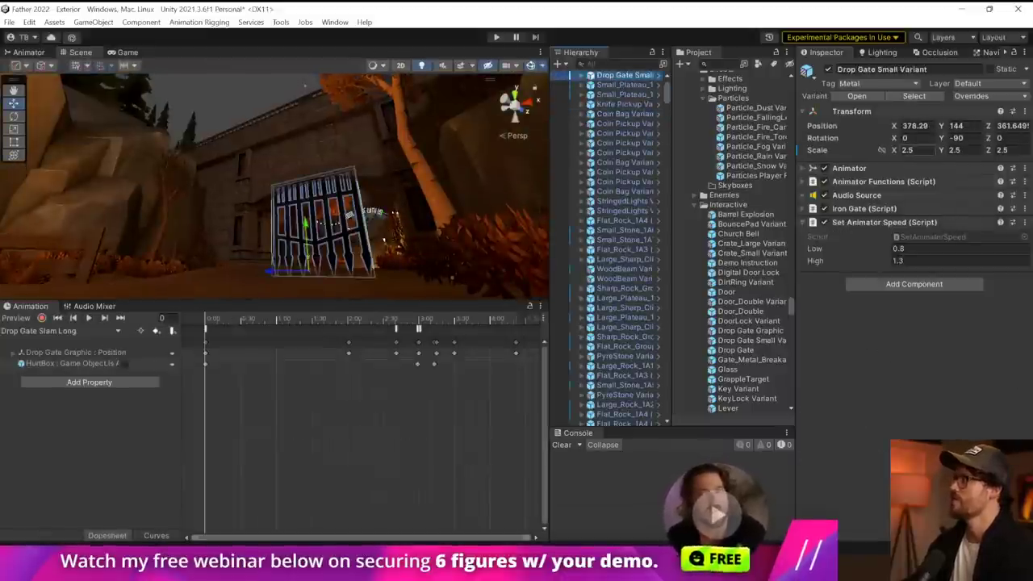
{"action": "left_click_drag", "start_coordinate": [920, 151], "coordinate": [834, 163]}
{"action": "type", "text": "1"}
{"action": "key", "text": "Tab"}
{"action": "type", "text": "1"}
{"action": "key", "text": "Tab"}
{"action": "type", "text": "1"}
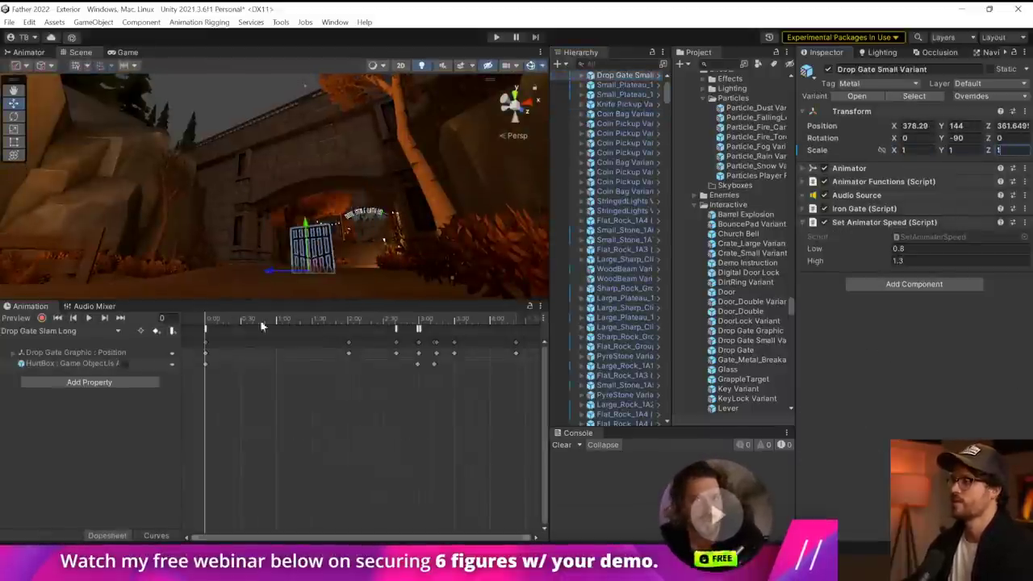
{"action": "left_click", "coordinate": [90, 319]}
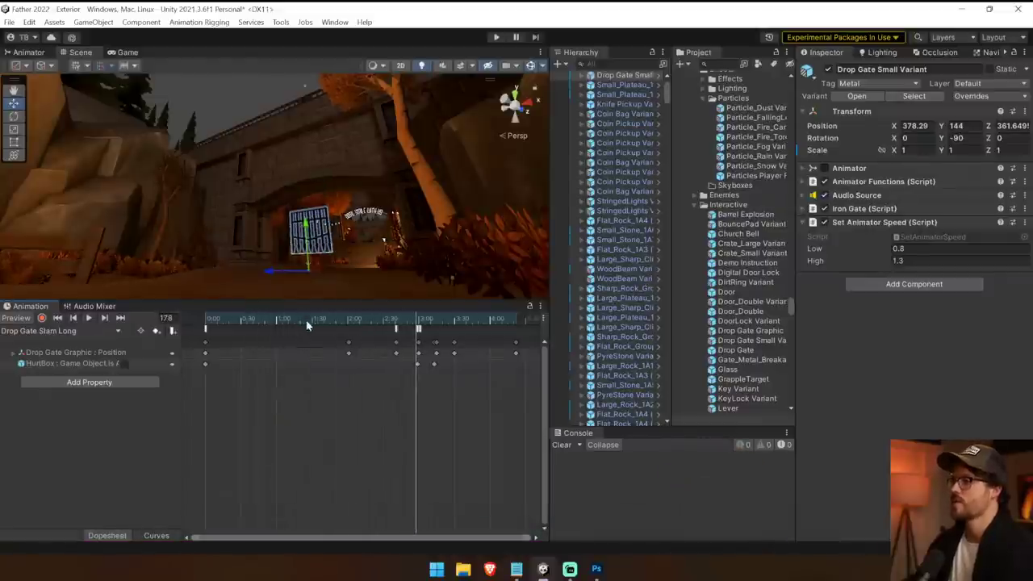
{"action": "left_click_drag", "start_coordinate": [307, 321], "coordinate": [153, 323]}
Step: Set the scale of the gate's child Drop Gate Graphic to 2.5 on X, Y and Z
{"action": "scroll", "coordinate": [313, 273], "scroll_direction": "up", "scroll_amount": 1}
{"action": "left_click", "coordinate": [582, 75]}
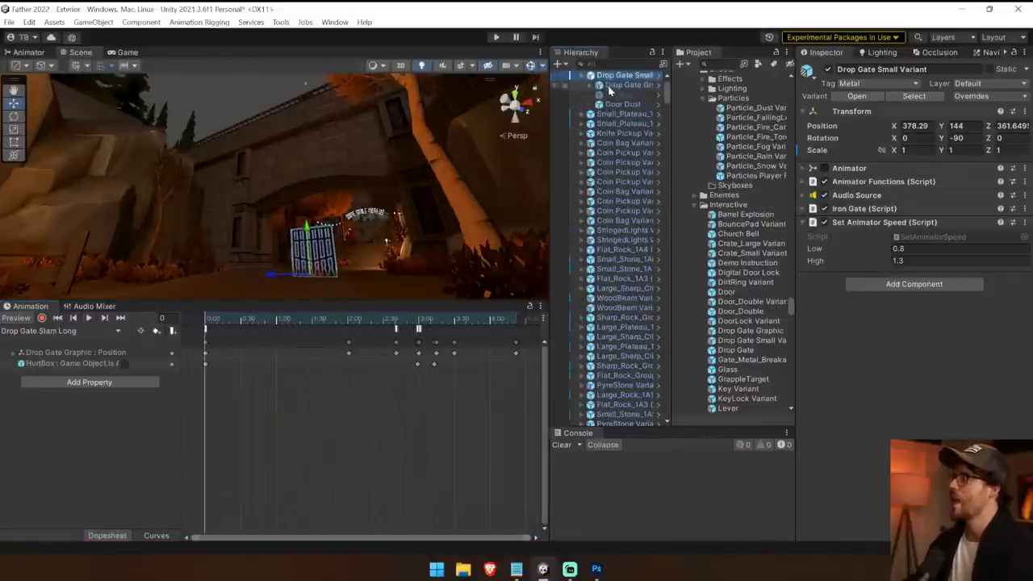
{"action": "double_click", "coordinate": [613, 86]}
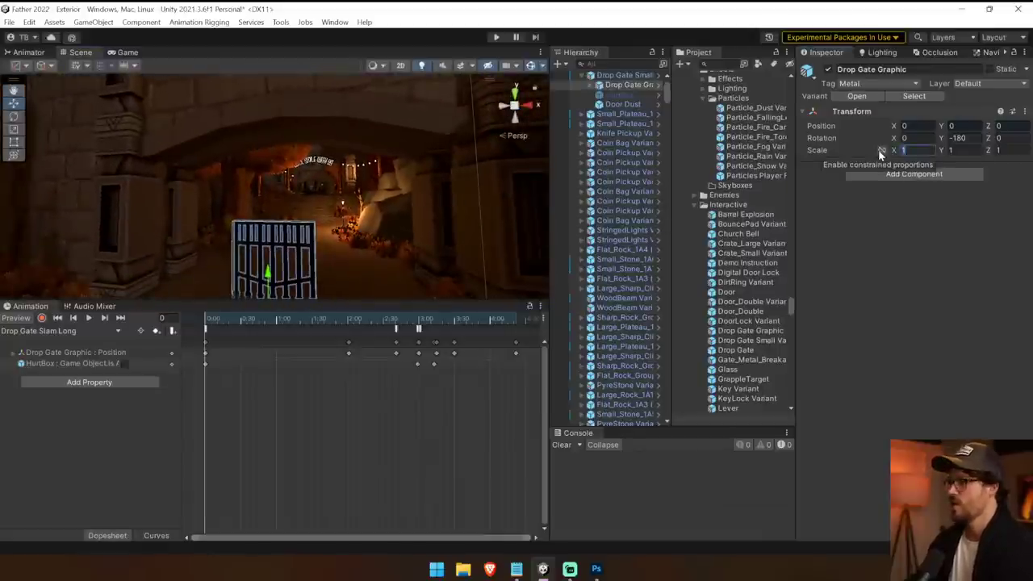
{"action": "type", "text": "2.5"}
{"action": "key", "text": "Tab"}
{"action": "type", "text": "2.5"}
{"action": "key", "text": "Tab"}
{"action": "type", "text": "2.5"}
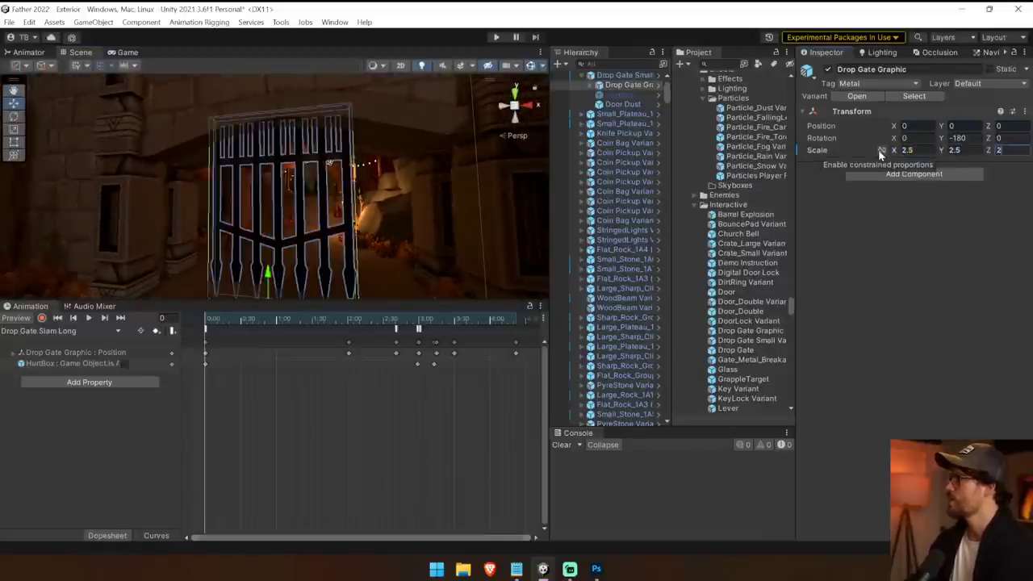
Step: Duplicate the enlarged Drop Gate Graphic and move the copy sideways beside the original, to a Z position of -8.75
{"action": "left_click", "coordinate": [591, 85]}
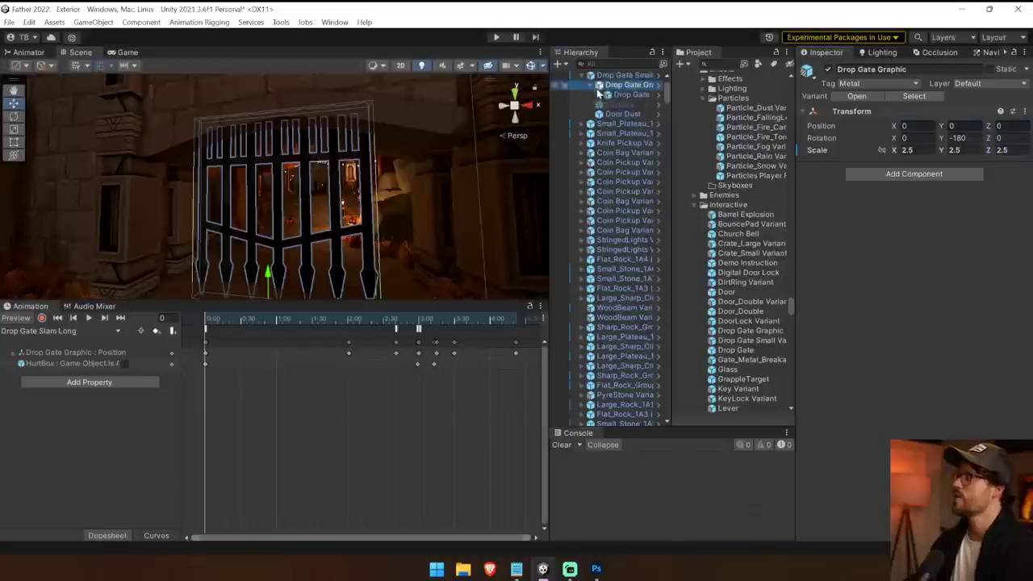
{"action": "left_click", "coordinate": [620, 95]}
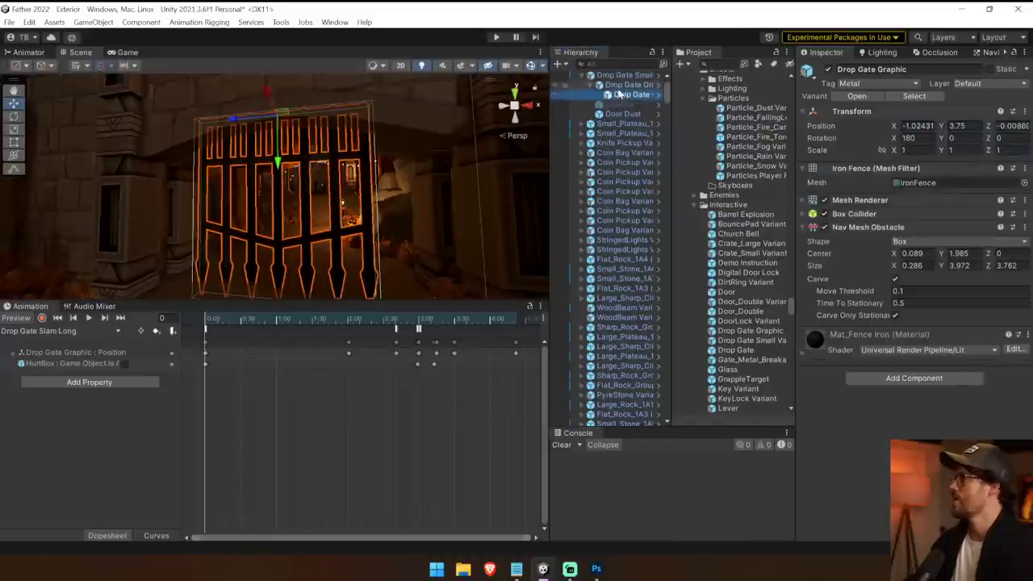
{"action": "left_click", "coordinate": [616, 86]}
{"action": "left_click", "coordinate": [590, 85]}
{"action": "key", "text": "ctrl+d"}
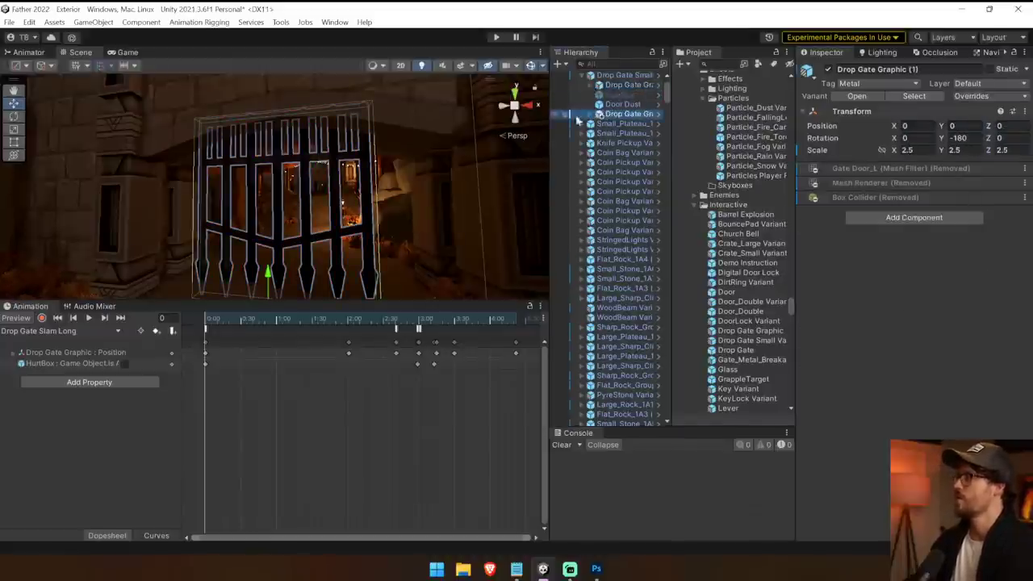
{"action": "scroll", "coordinate": [363, 171], "scroll_direction": "down", "scroll_amount": 6}
{"action": "left_click_drag", "start_coordinate": [349, 173], "coordinate": [339, 179], "text": "alt"}
{"action": "left_click_drag", "start_coordinate": [315, 249], "coordinate": [450, 249]}
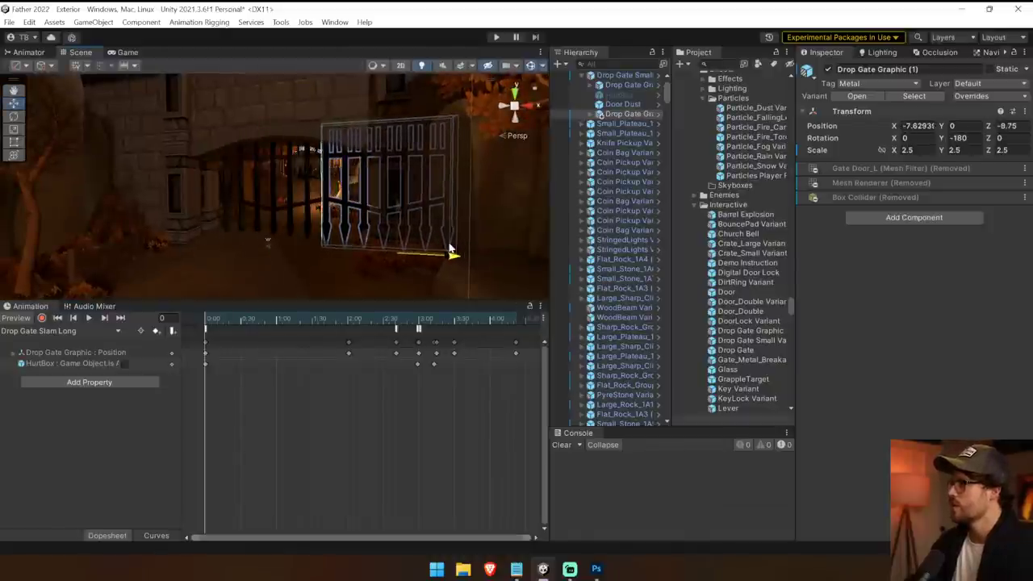
Step: Try to nest the duplicated Drop Gate Graphic (1) under the original Drop Gate Graphic
{"action": "left_click", "coordinate": [507, 244]}
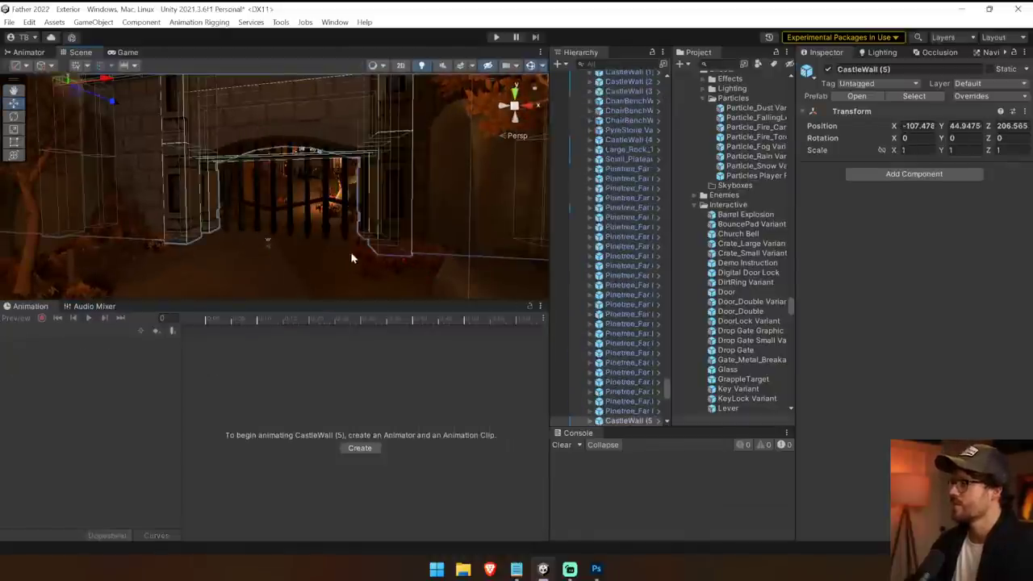
{"action": "key", "text": "w"}
{"action": "right_click_drag", "start_coordinate": [353, 256], "coordinate": [371, 228]}
{"action": "key", "text": "s"}
{"action": "scroll", "coordinate": [624, 127], "scroll_direction": "up", "scroll_amount": 7}
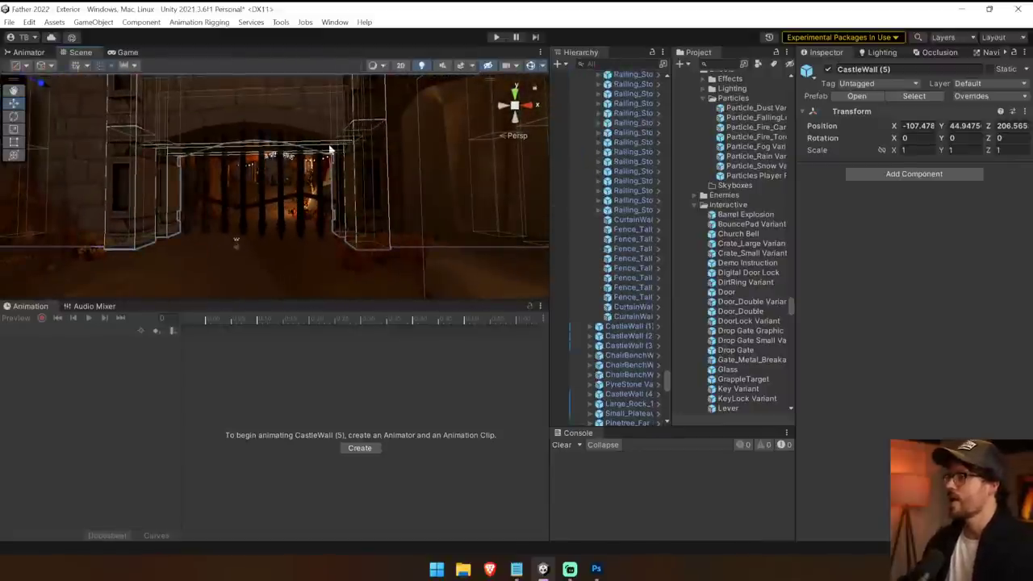
{"action": "left_click", "coordinate": [304, 189]}
{"action": "scroll", "coordinate": [650, 117], "scroll_direction": "up", "scroll_amount": 3}
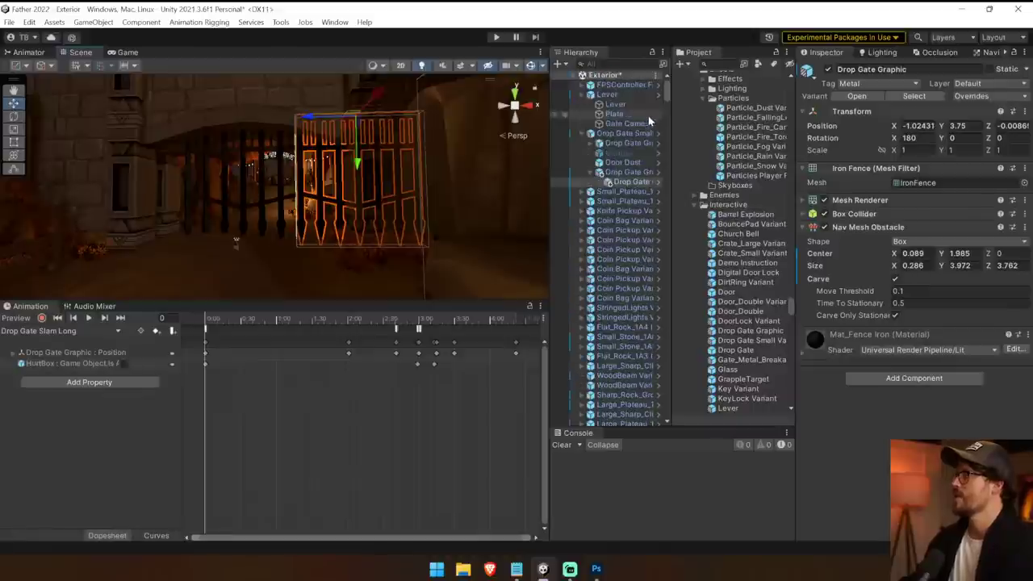
{"action": "left_click", "coordinate": [619, 146]}
{"action": "left_click", "coordinate": [591, 172]}
{"action": "left_click_drag", "start_coordinate": [618, 177], "coordinate": [636, 151]}
{"action": "left_click", "coordinate": [607, 312]}
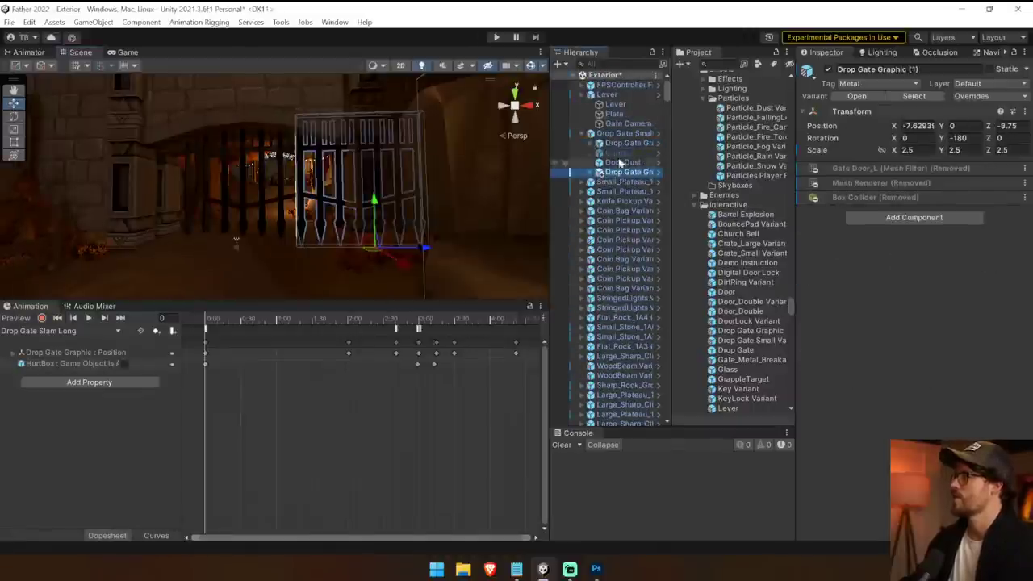
Step: Shift both gate graphics together to centre them in the castle archway and preview the Drop Gate Open clip
{"action": "left_click", "coordinate": [626, 143], "text": "ctrl"}
{"action": "left_click_drag", "start_coordinate": [277, 251], "coordinate": [214, 249]}
{"action": "left_click", "coordinate": [73, 332]}
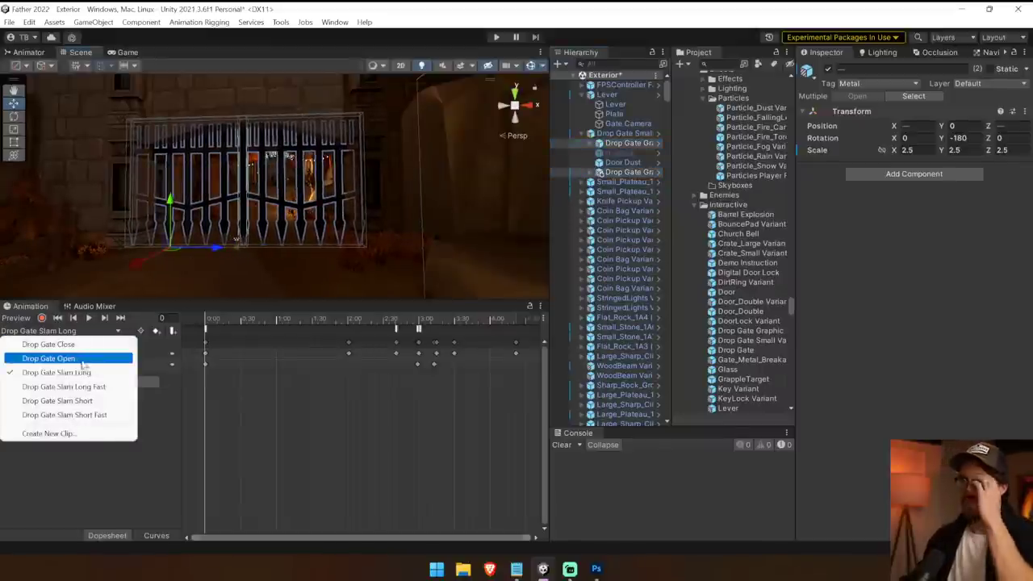
{"action": "left_click", "coordinate": [83, 358]}
{"action": "left_click", "coordinate": [88, 318]}
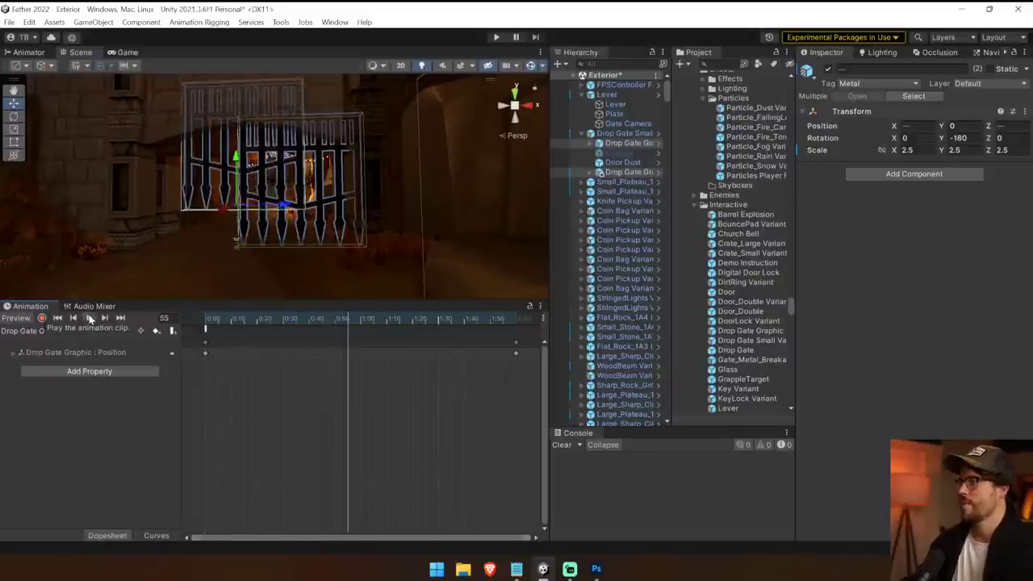
{"action": "left_click", "coordinate": [89, 318]}
Step: Unpack the placed Drop Gate Small Variant prefab instance and nest Drop Gate Graphic (1) under Drop Gate Graphic
{"action": "left_click", "coordinate": [615, 115]}
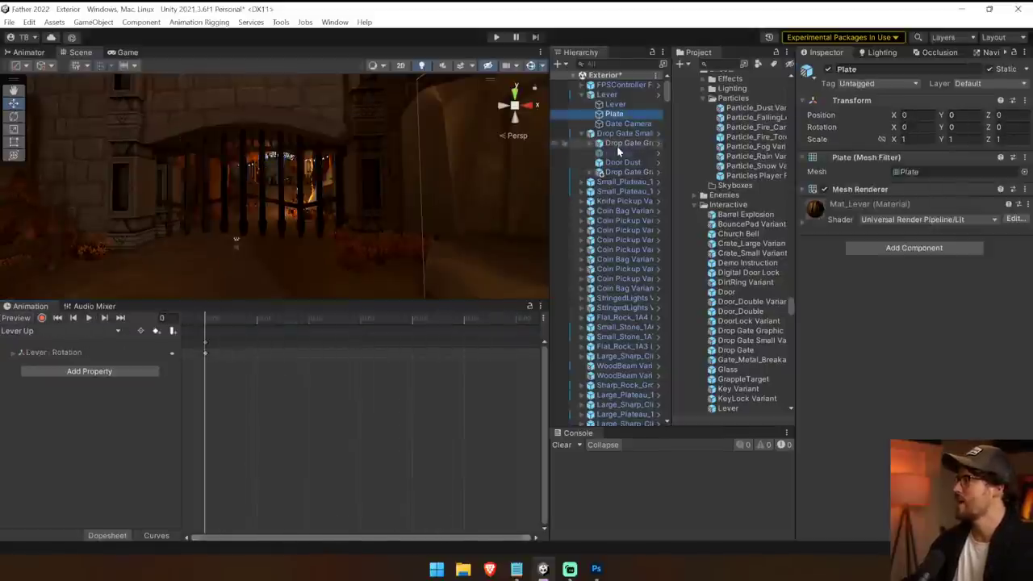
{"action": "left_click", "coordinate": [631, 172]}
{"action": "left_click", "coordinate": [636, 134]}
{"action": "right_click", "coordinate": [631, 134]}
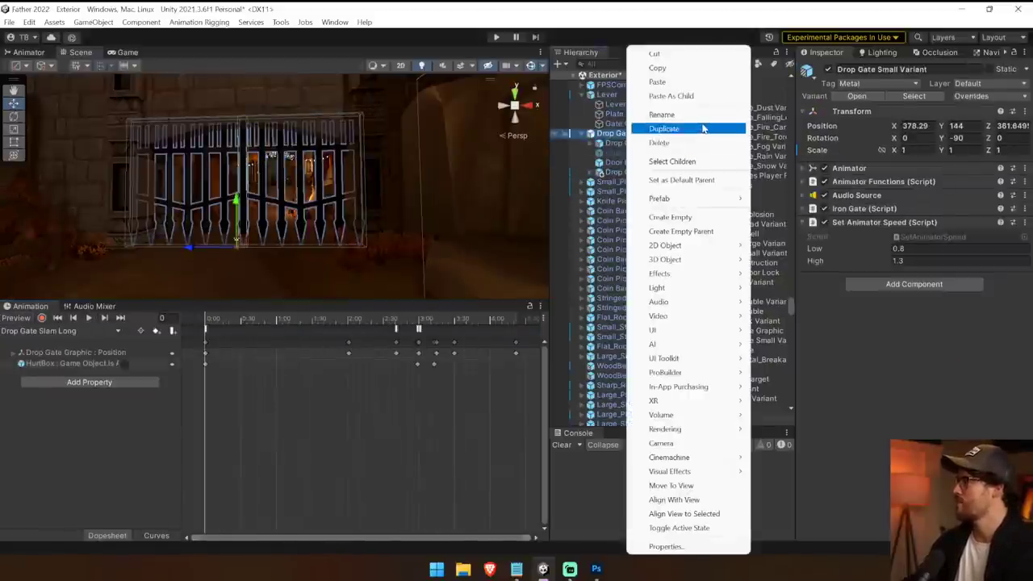
{"action": "mouse_move", "coordinate": [704, 200]}
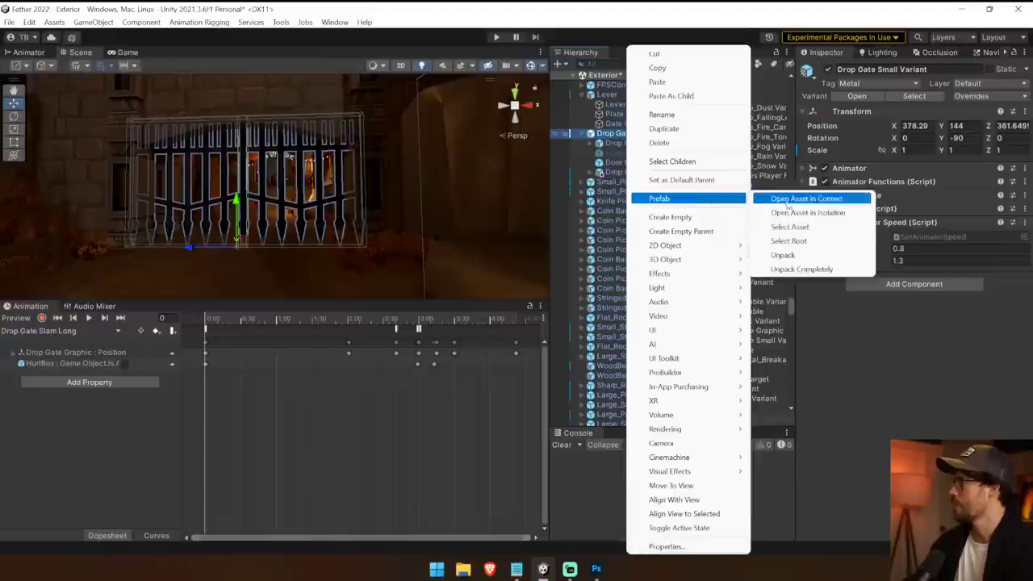
{"action": "left_click", "coordinate": [807, 268]}
{"action": "left_click", "coordinate": [629, 166]}
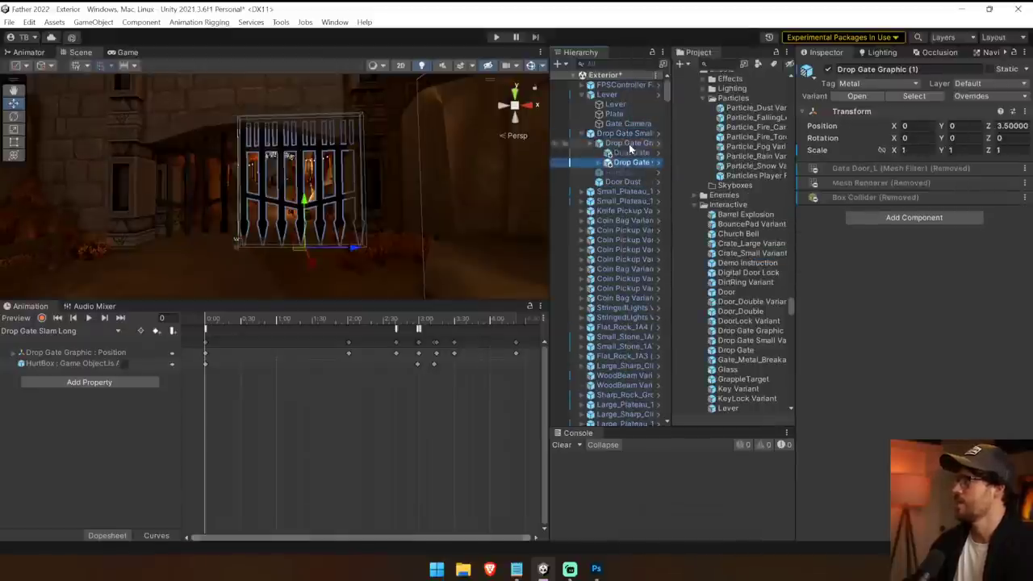
{"action": "left_click", "coordinate": [628, 143]}
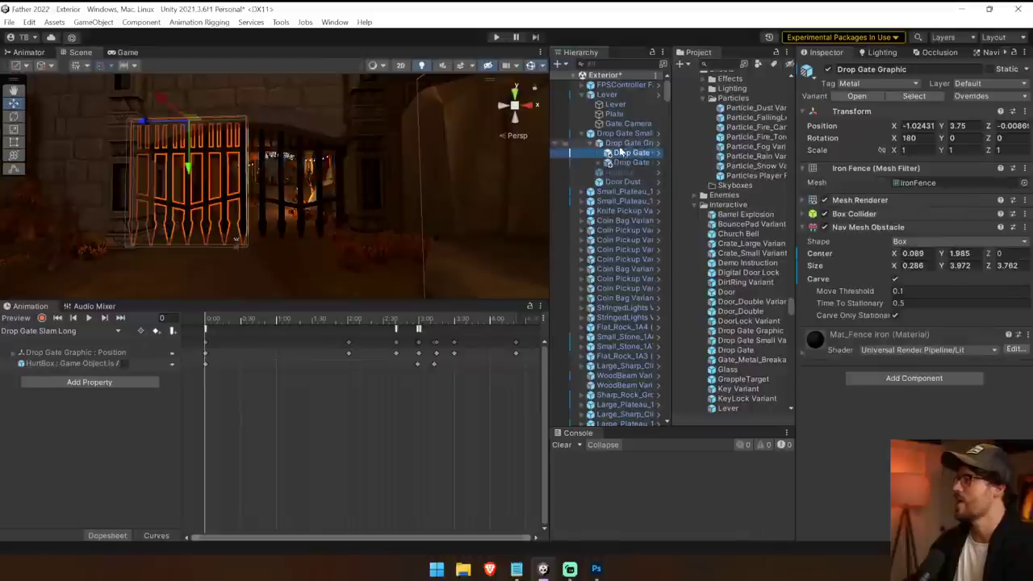
Step: Preview the Drop Gate Open clip with the nested gate panels and check the gate's position at its first frame
{"action": "left_click", "coordinate": [79, 332]}
{"action": "left_click", "coordinate": [56, 357]}
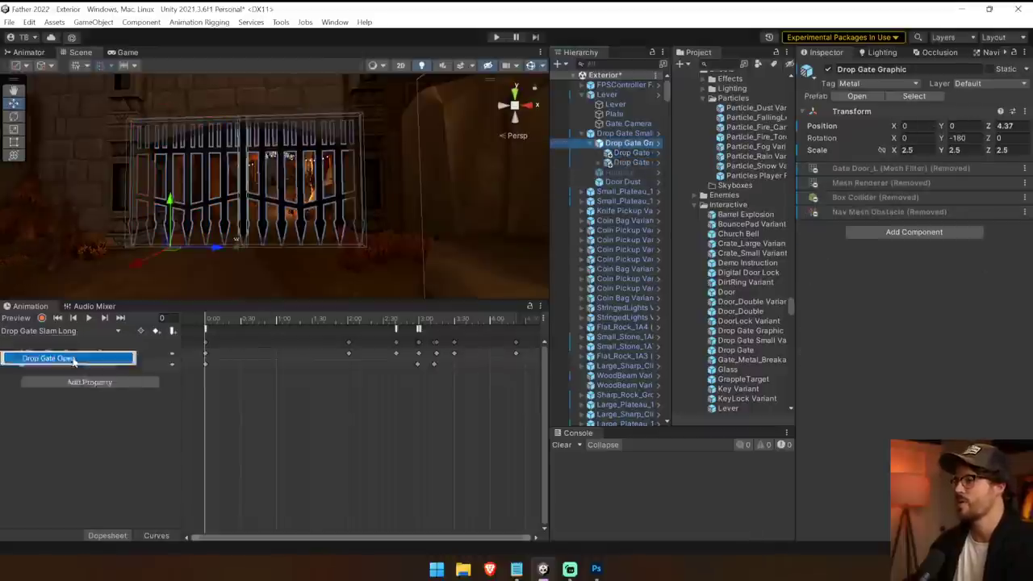
{"action": "left_click", "coordinate": [90, 318]}
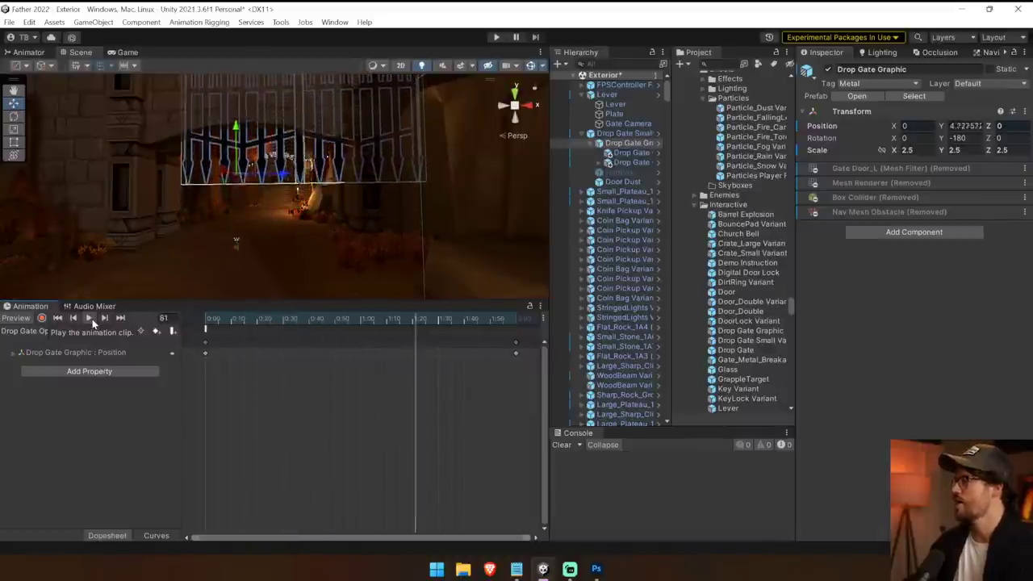
{"action": "left_click", "coordinate": [90, 317]}
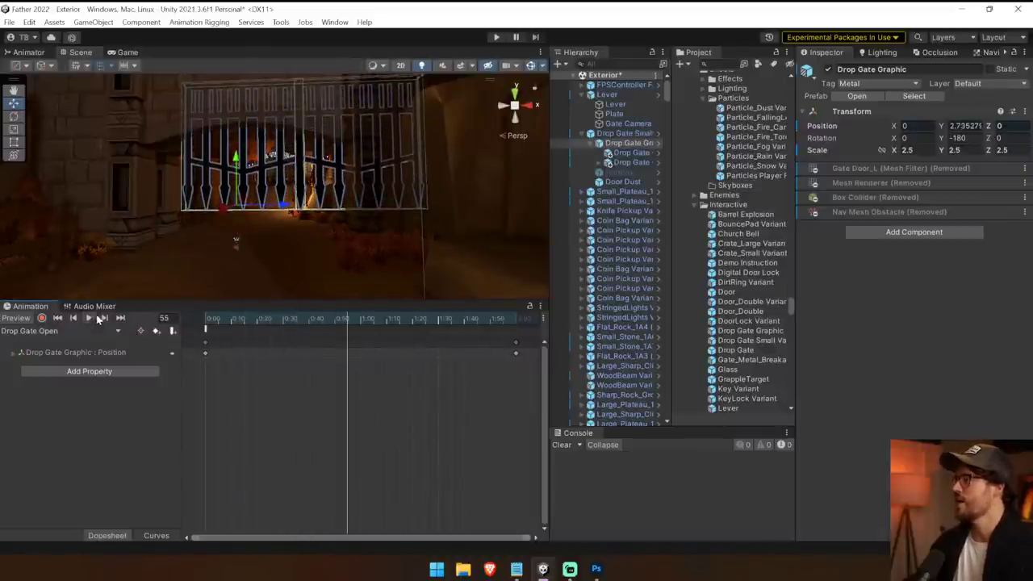
{"action": "left_click", "coordinate": [620, 163]}
{"action": "left_click", "coordinate": [628, 144]}
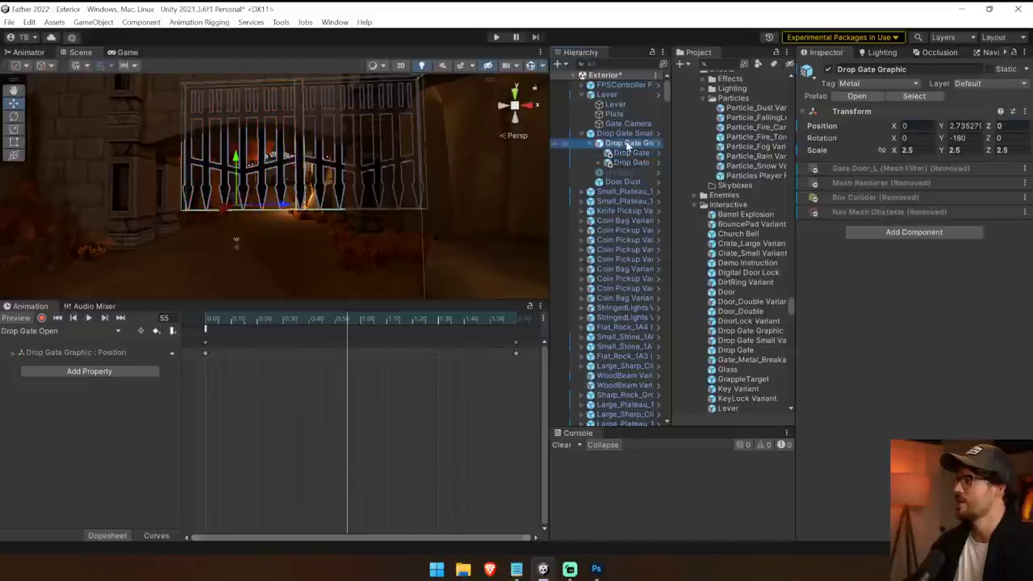
{"action": "left_click_drag", "start_coordinate": [234, 324], "coordinate": [191, 329]}
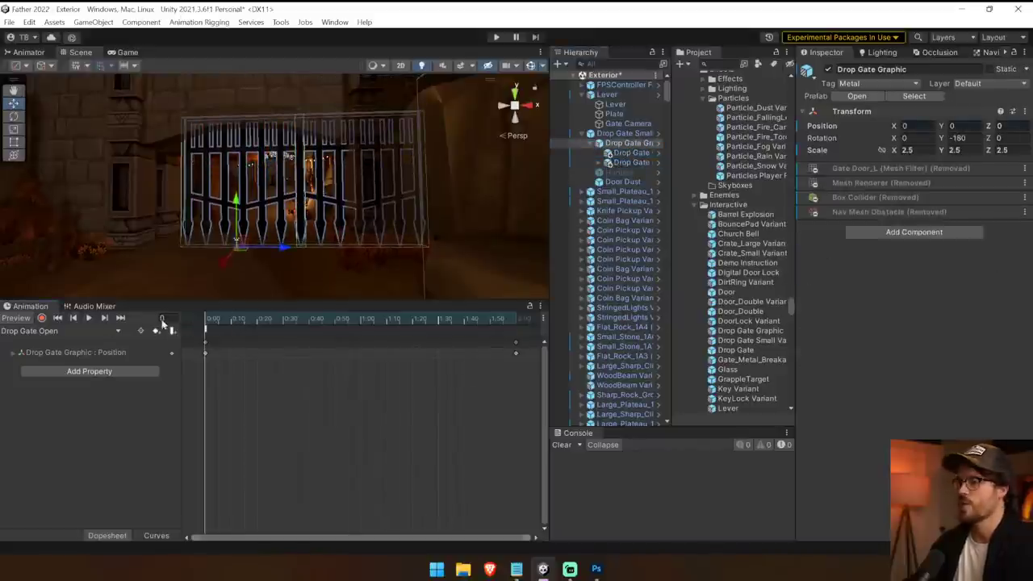
{"action": "left_click", "coordinate": [17, 321]}
Step: Compare the parent Drop Gate Graphic's placed position with its position at the start of the Drop Gate Open clip
{"action": "left_click", "coordinate": [631, 153]}
{"action": "left_click", "coordinate": [639, 144]}
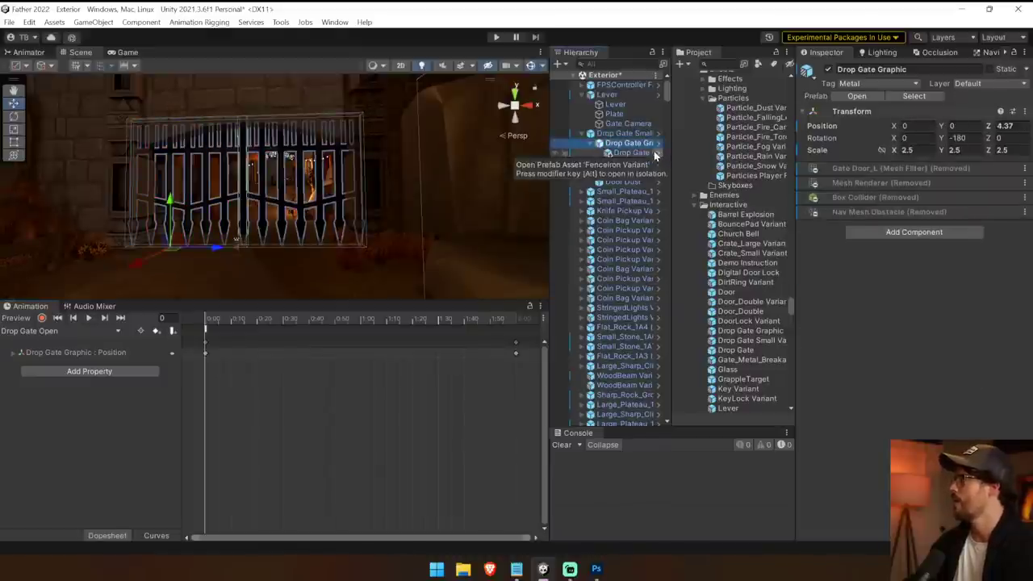
{"action": "left_click_drag", "start_coordinate": [226, 316], "coordinate": [132, 321]}
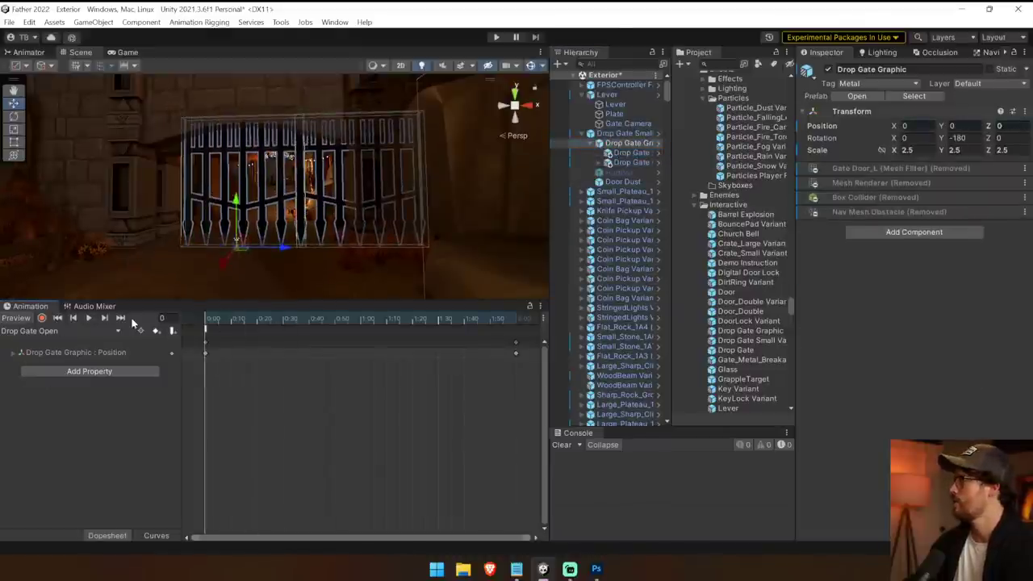
{"action": "left_click", "coordinate": [89, 319]}
{"action": "left_click", "coordinate": [623, 125]}
{"action": "left_click", "coordinate": [627, 152]}
{"action": "left_click", "coordinate": [627, 145]}
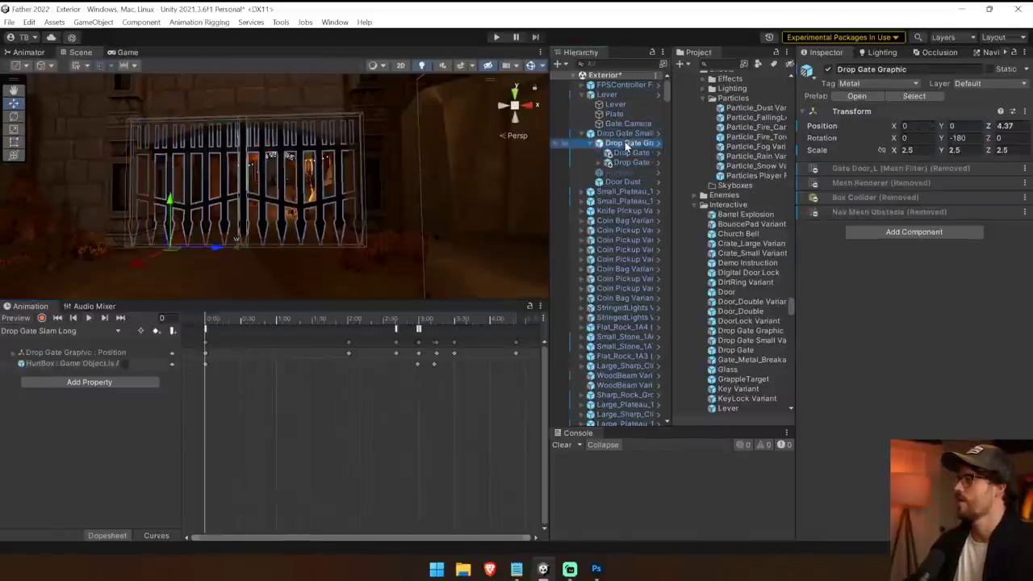
Step: Set the parent Drop Gate Graphic's Z position to 0 and slide both nested gate panels back to centre in the castle archway
{"action": "type", "text": "0"}
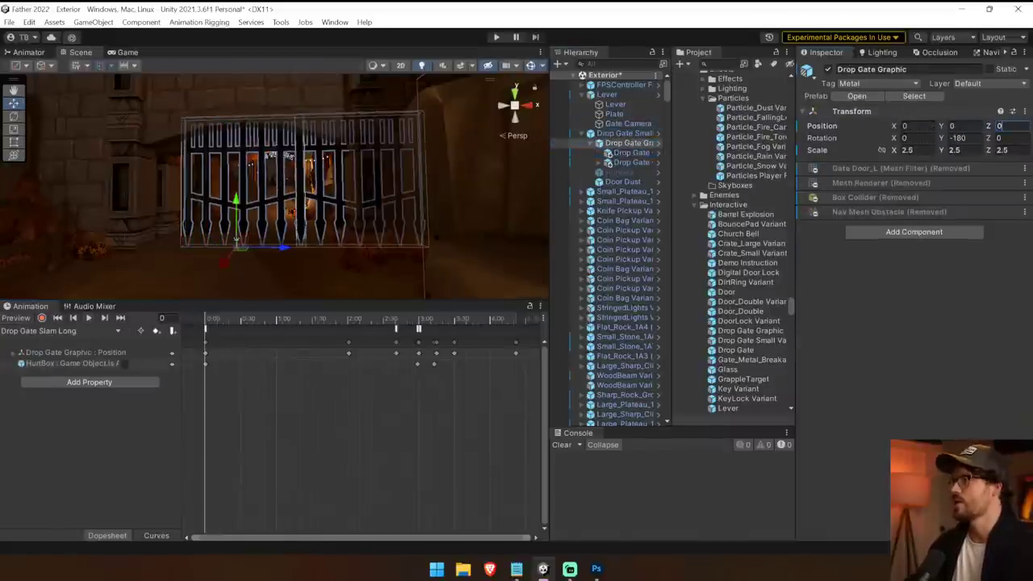
{"action": "left_click", "coordinate": [626, 154]}
{"action": "left_click", "coordinate": [627, 162], "text": "shift"}
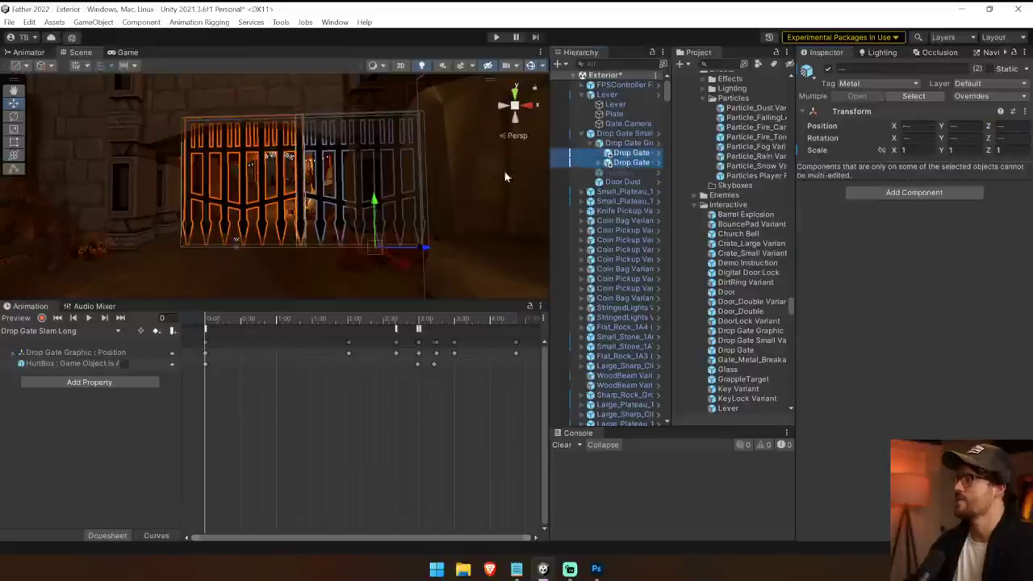
{"action": "left_click_drag", "start_coordinate": [418, 252], "coordinate": [346, 259]}
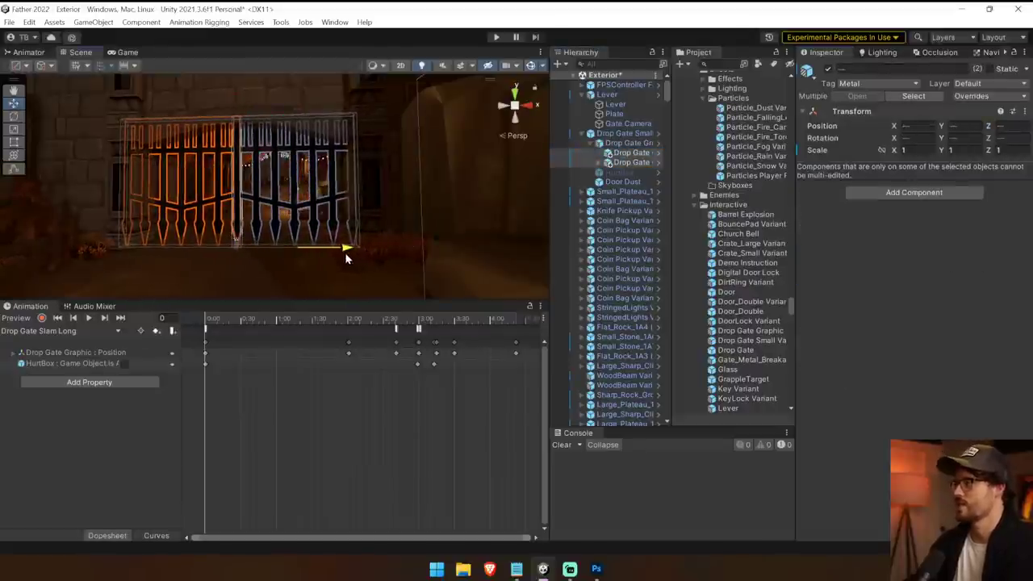
Step: Preview the Drop Gate Open clip with the recentred gate panels
{"action": "left_click", "coordinate": [112, 332]}
{"action": "left_click", "coordinate": [48, 358]}
{"action": "left_click", "coordinate": [89, 318]}
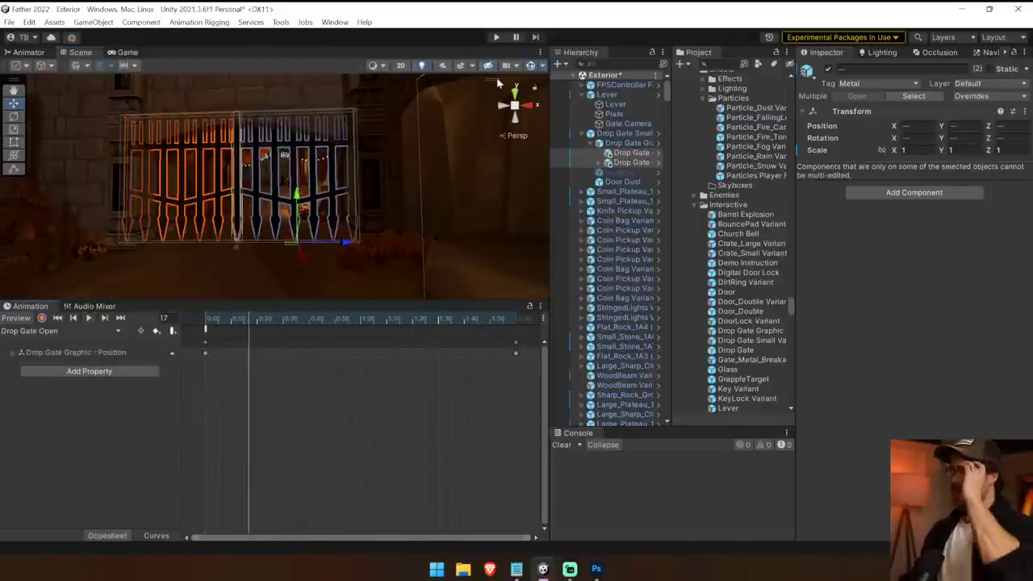
Step: Check the Gate Camera's view, clear the console and play-test pulling the lever to see the gate camera shot
{"action": "left_click", "coordinate": [627, 124]}
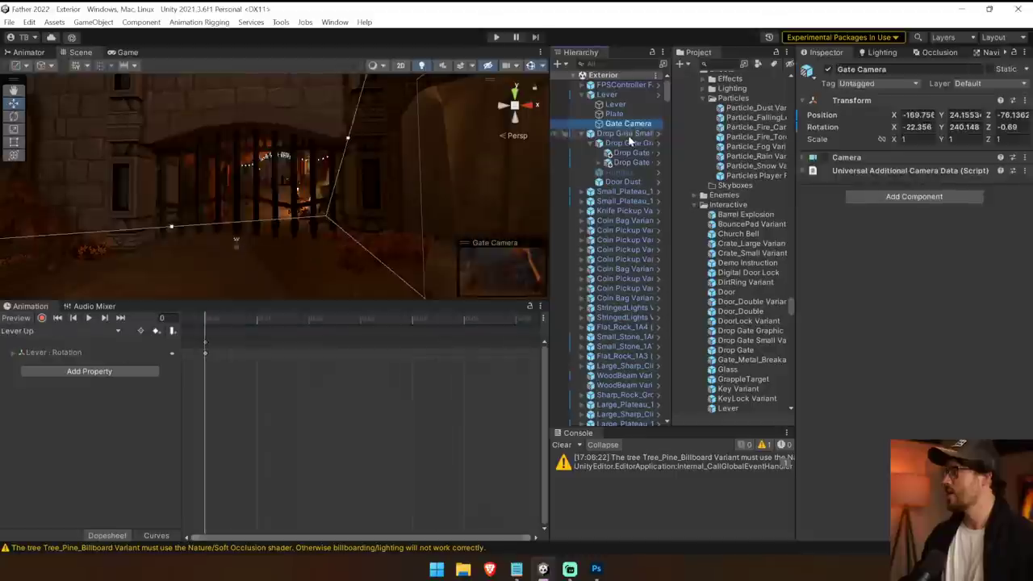
{"action": "left_click", "coordinate": [624, 134]}
{"action": "left_click", "coordinate": [561, 445]}
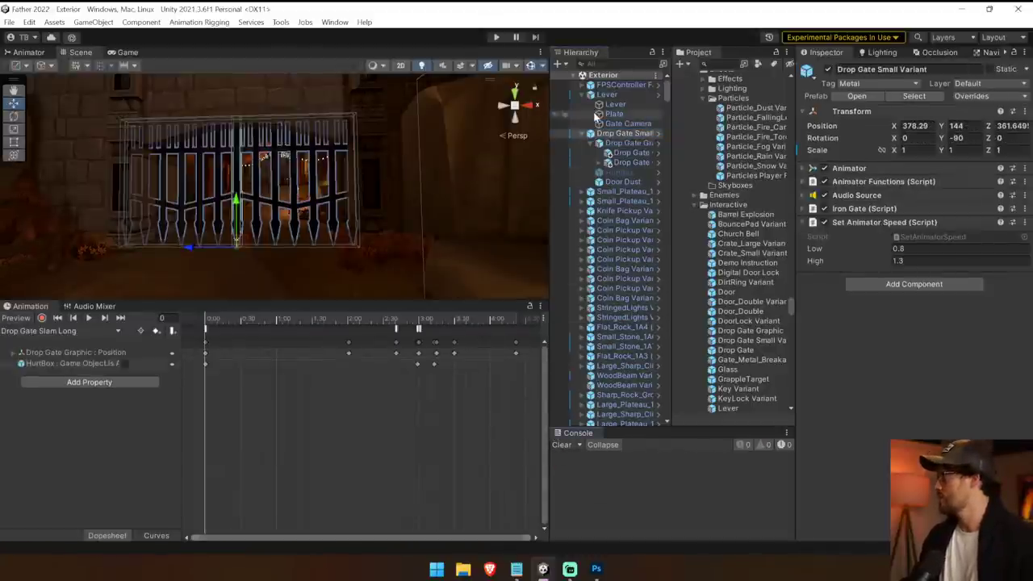
{"action": "left_click", "coordinate": [494, 37]}
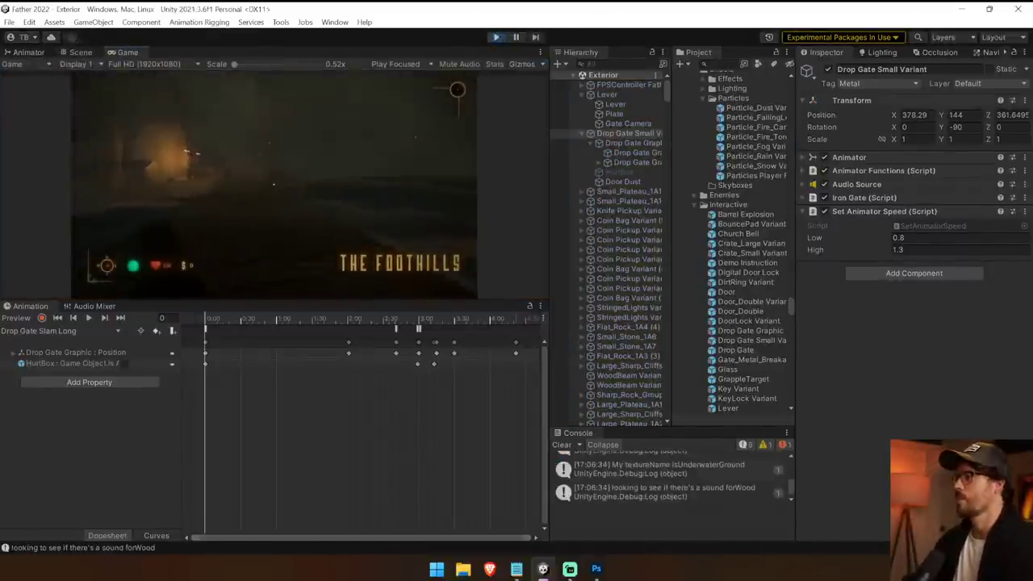
{"action": "key", "text": "w"}
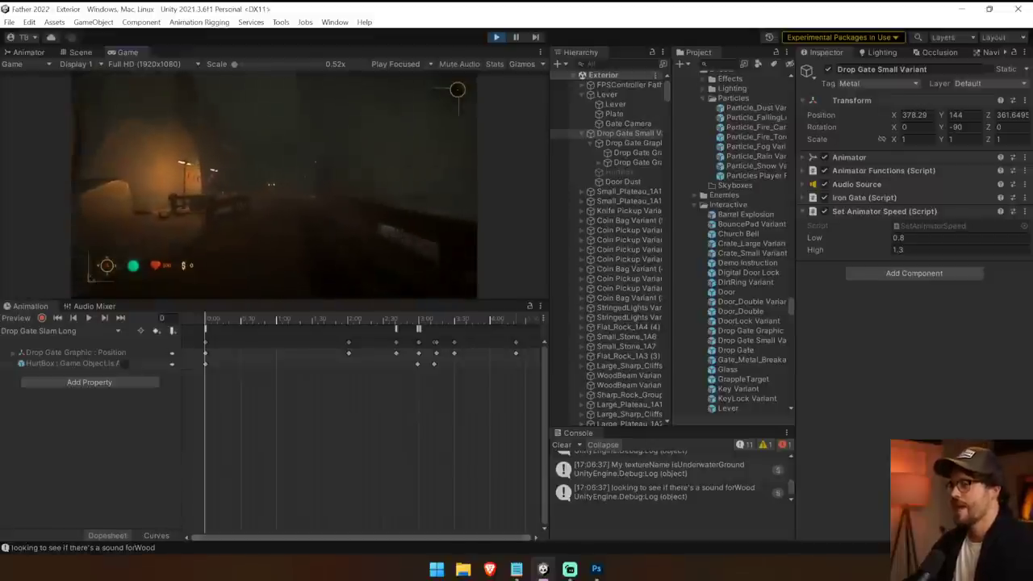
{"action": "key", "text": "w"}
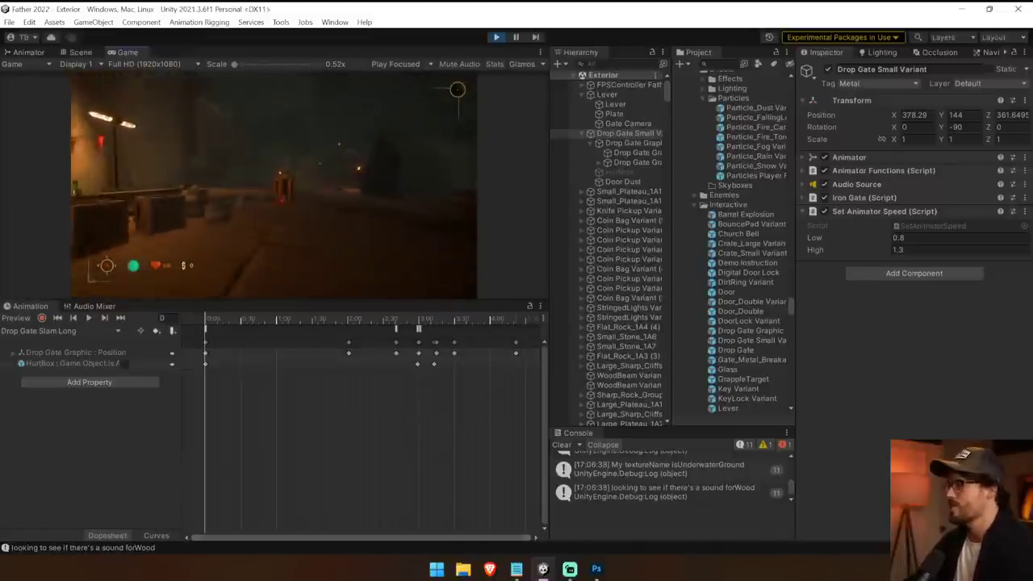
{"action": "key", "text": "e"}
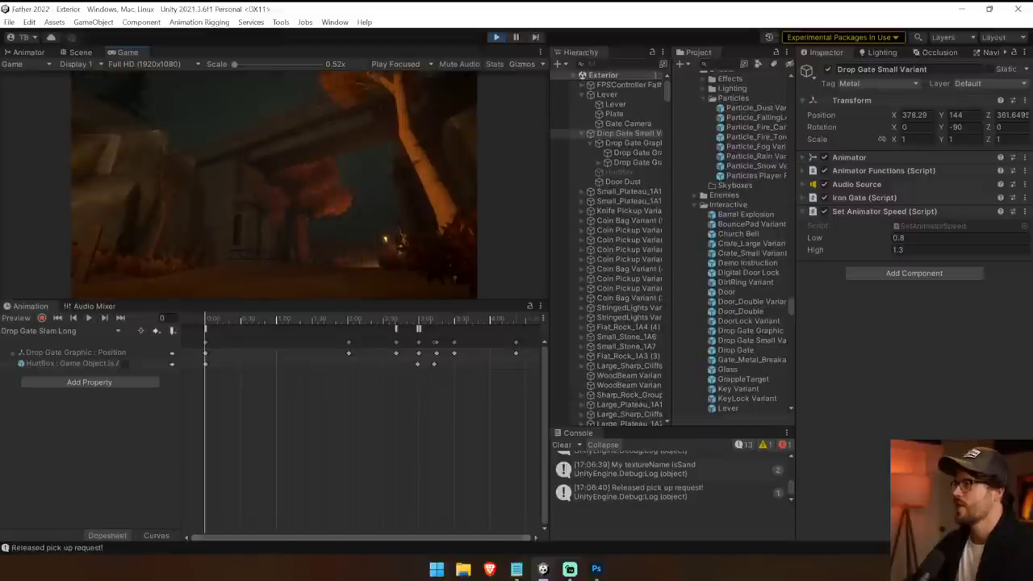
{"action": "key", "text": "ctrl+p"}
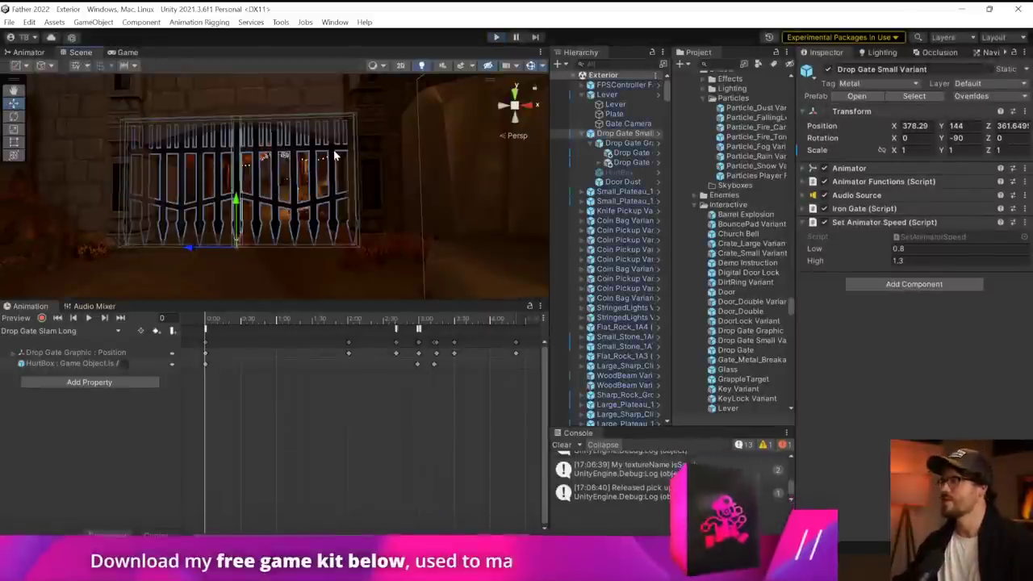
Step: Clear the scene's baked occlusion culling data and select the Gate Camera to check its view
{"action": "left_click", "coordinate": [928, 53]}
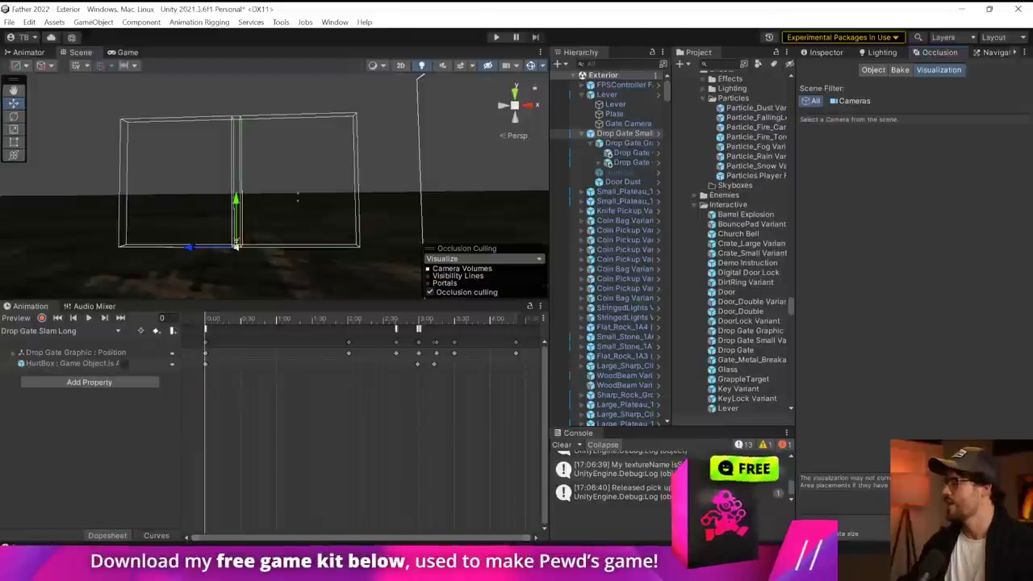
{"action": "left_click", "coordinate": [851, 523]}
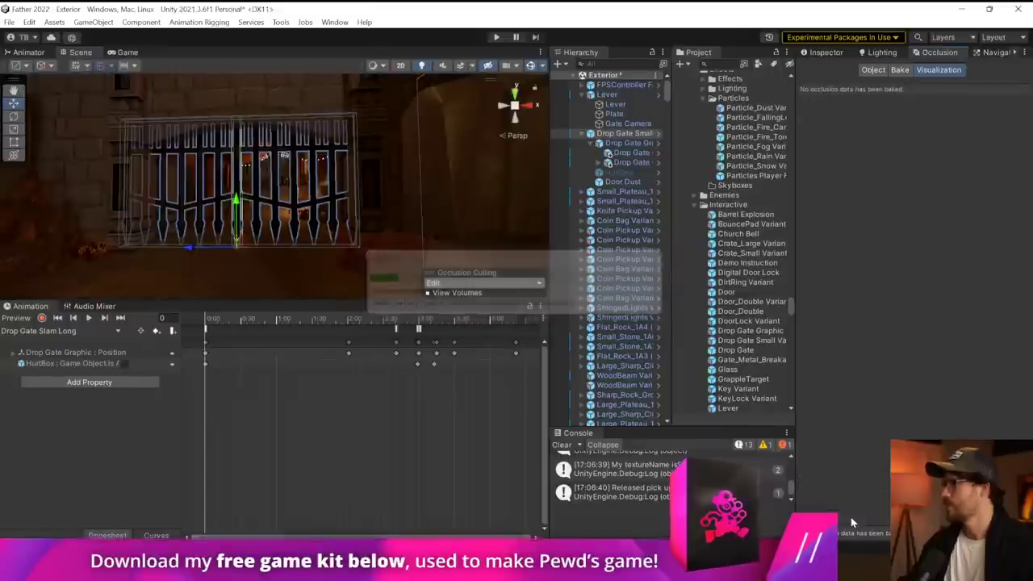
{"action": "left_click", "coordinate": [628, 124]}
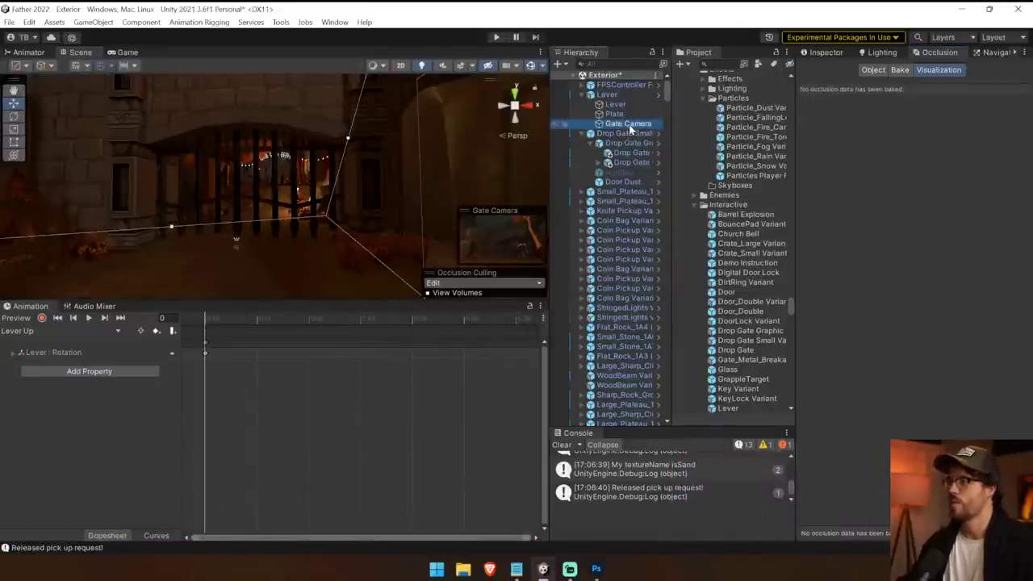
Step: Play-test the lever and gate camera again with an enlarged game view, then stop the test
{"action": "left_click", "coordinate": [497, 37]}
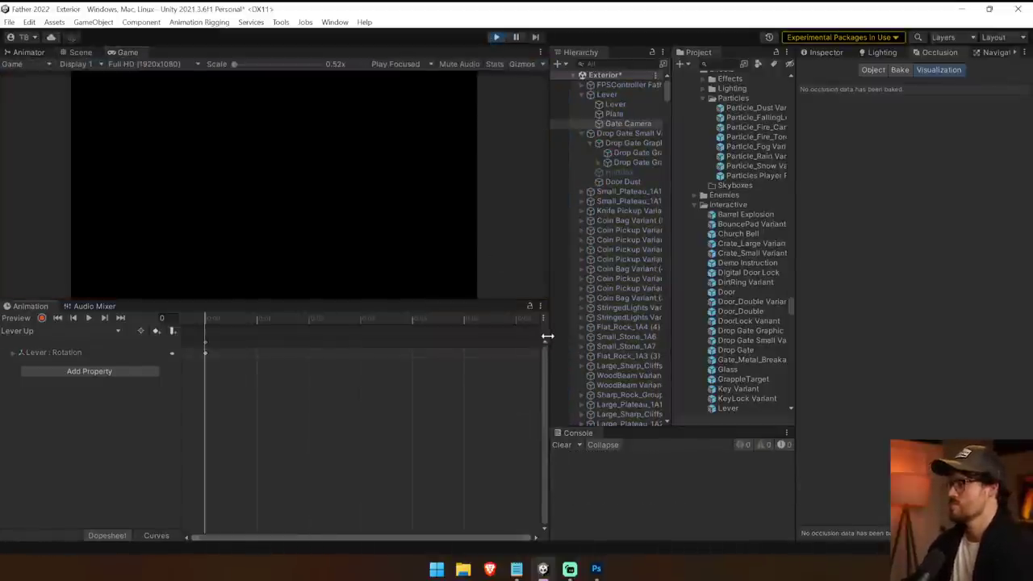
{"action": "left_click_drag", "start_coordinate": [547, 336], "coordinate": [633, 336]}
{"action": "left_click_drag", "start_coordinate": [576, 309], "coordinate": [557, 433]}
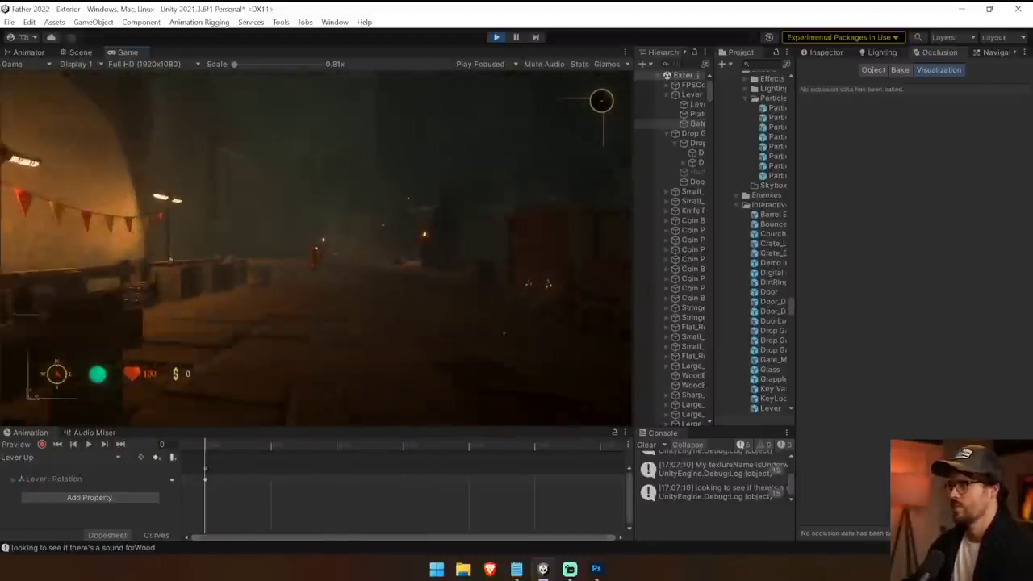
{"action": "key", "text": "w"}
{"action": "key", "text": "e"}
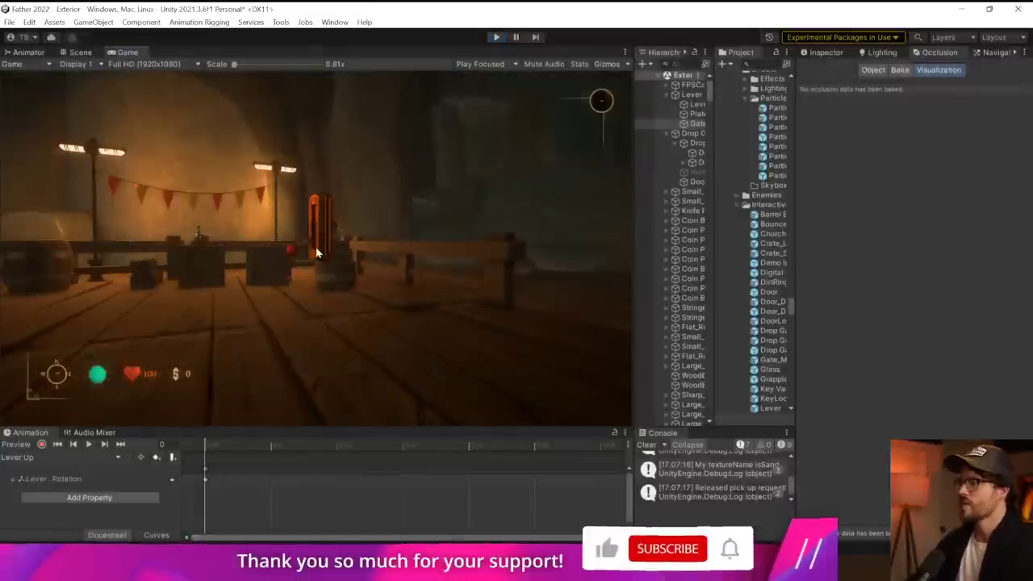
{"action": "key", "text": "ctrl+p"}
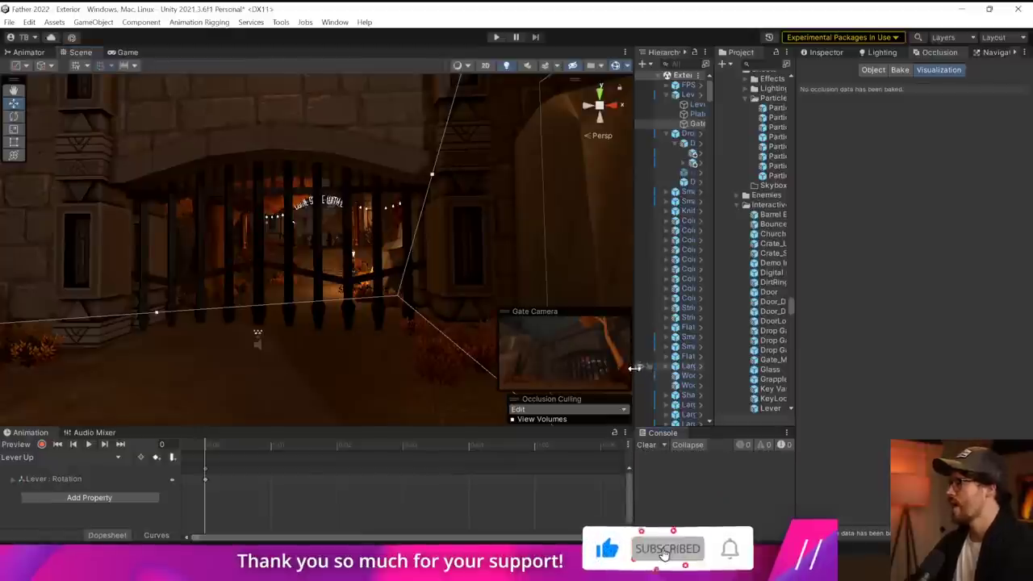
Step: Move the lever from the wooden dock to the middle stone pillar of the graveyard fence
{"action": "left_click_drag", "start_coordinate": [636, 367], "coordinate": [818, 367]}
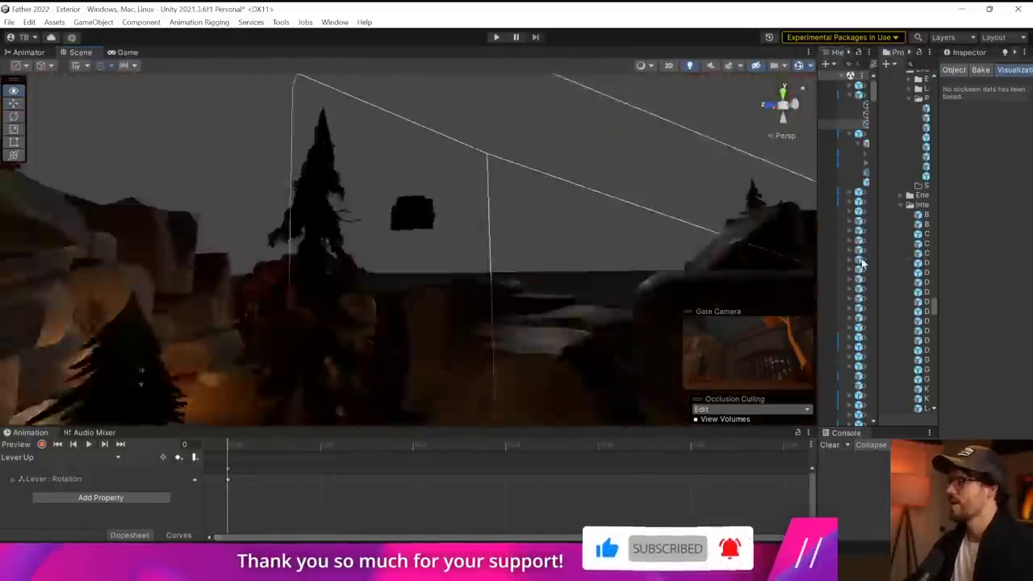
{"action": "right_click_drag", "start_coordinate": [862, 263], "coordinate": [902, 314]}
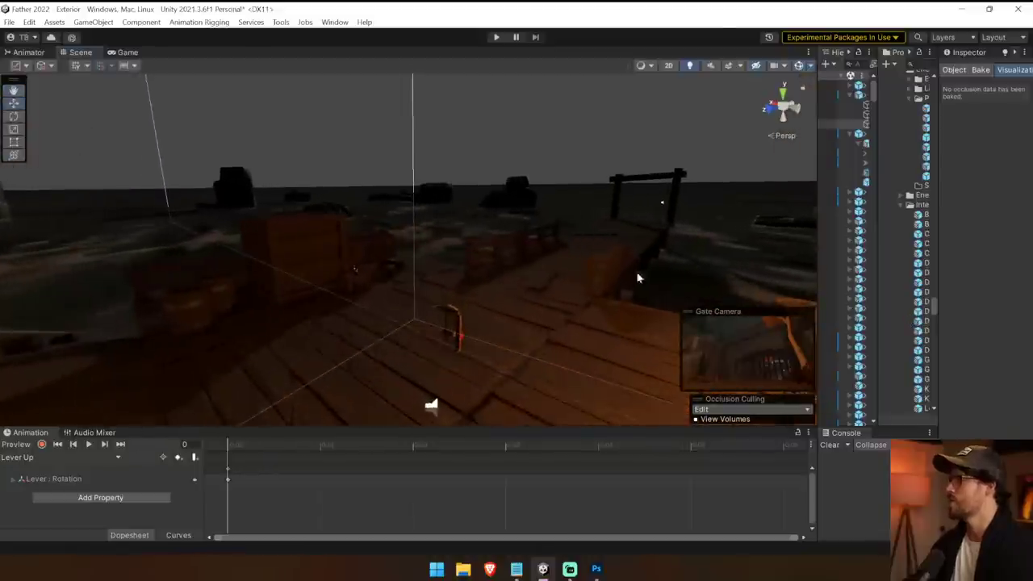
{"action": "left_click", "coordinate": [455, 317]}
{"action": "right_click_drag", "start_coordinate": [634, 271], "coordinate": [728, 280]}
{"action": "right_click_drag", "start_coordinate": [645, 284], "coordinate": [504, 274]}
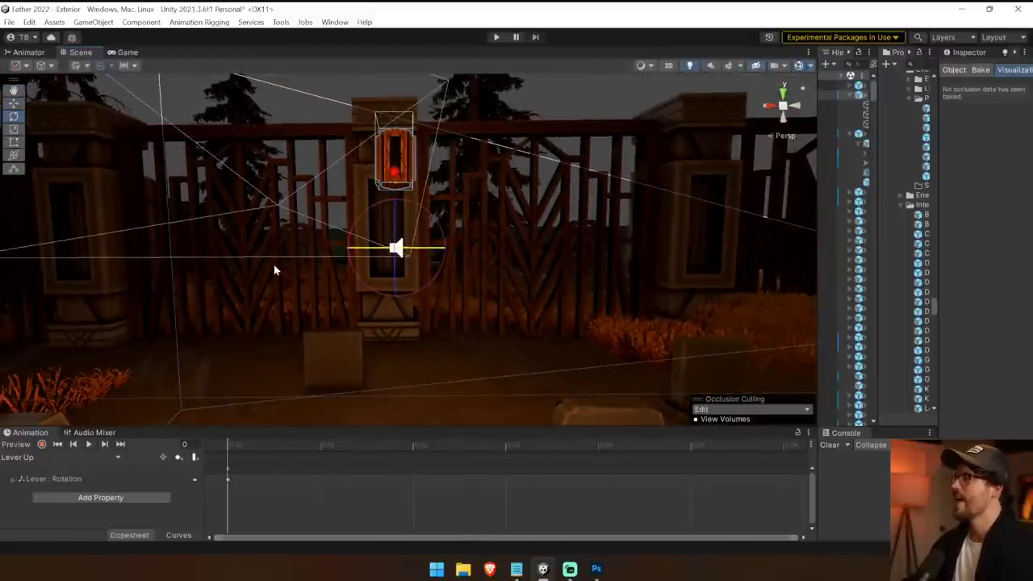
{"action": "right_click_drag", "start_coordinate": [274, 267], "coordinate": [567, 218]}
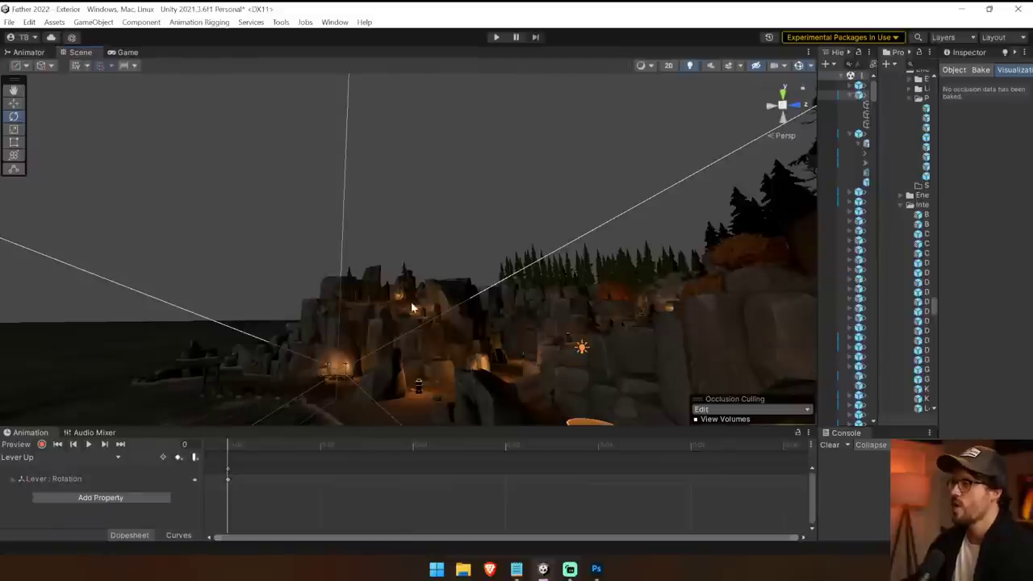
{"action": "right_click_drag", "start_coordinate": [411, 306], "coordinate": [554, 296]}
Step: Set the lever's Y rotation to 270
{"action": "left_click_drag", "start_coordinate": [938, 187], "coordinate": [730, 161]}
{"action": "left_click", "coordinate": [769, 52]}
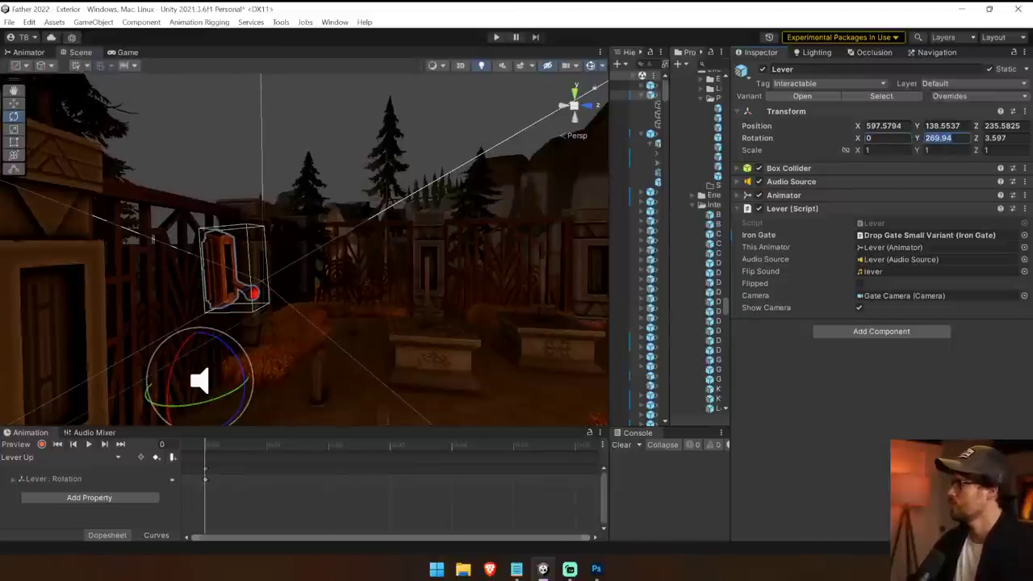
{"action": "type", "text": "270"}
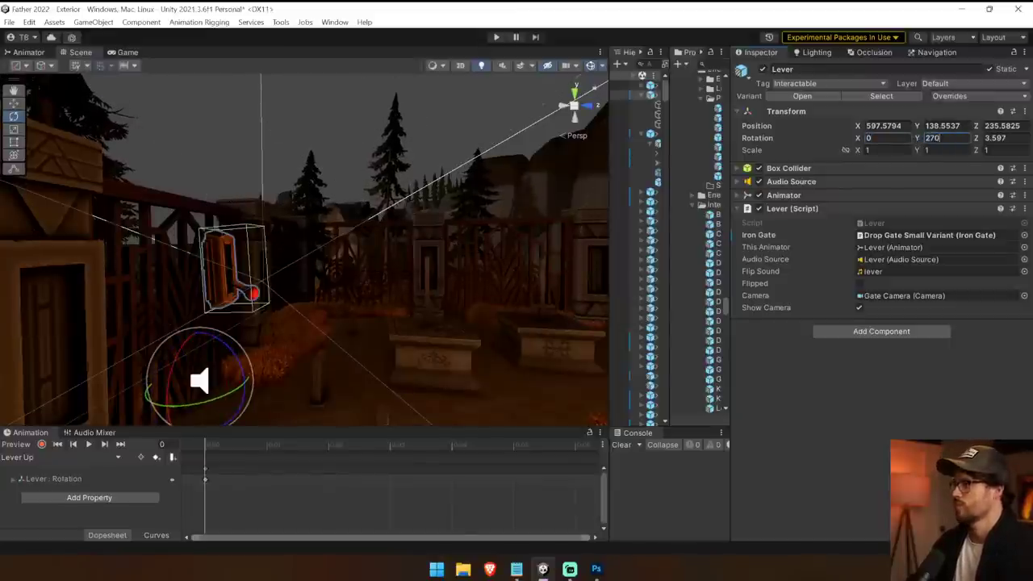
Step: Mount the lever in the pillar's recessed panel at about X 597.94, Y 136.42, Z 232.19
{"action": "left_click", "coordinate": [15, 105]}
{"action": "right_click_drag", "start_coordinate": [279, 204], "coordinate": [315, 265]}
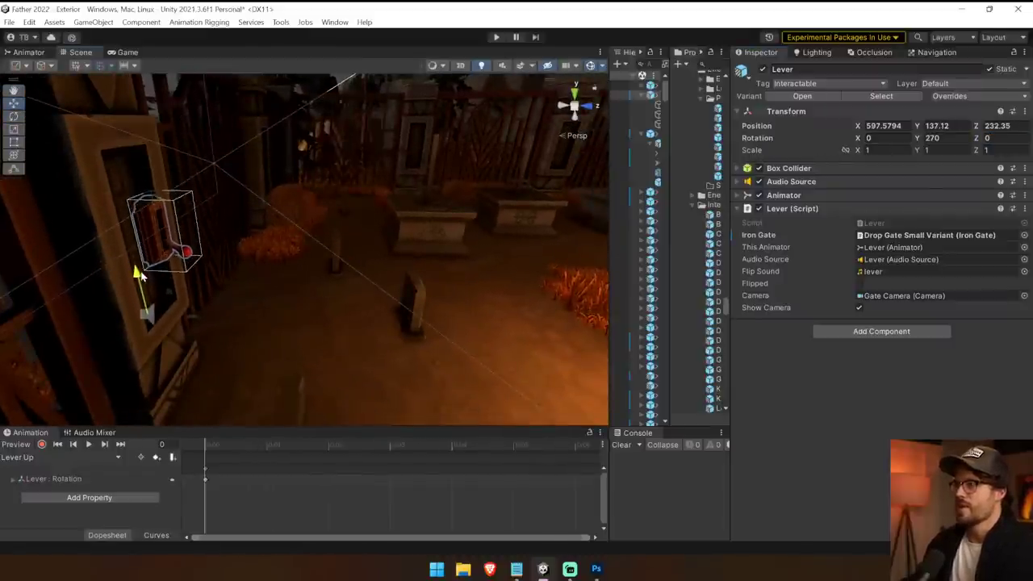
{"action": "right_click_drag", "start_coordinate": [242, 267], "coordinate": [109, 239]}
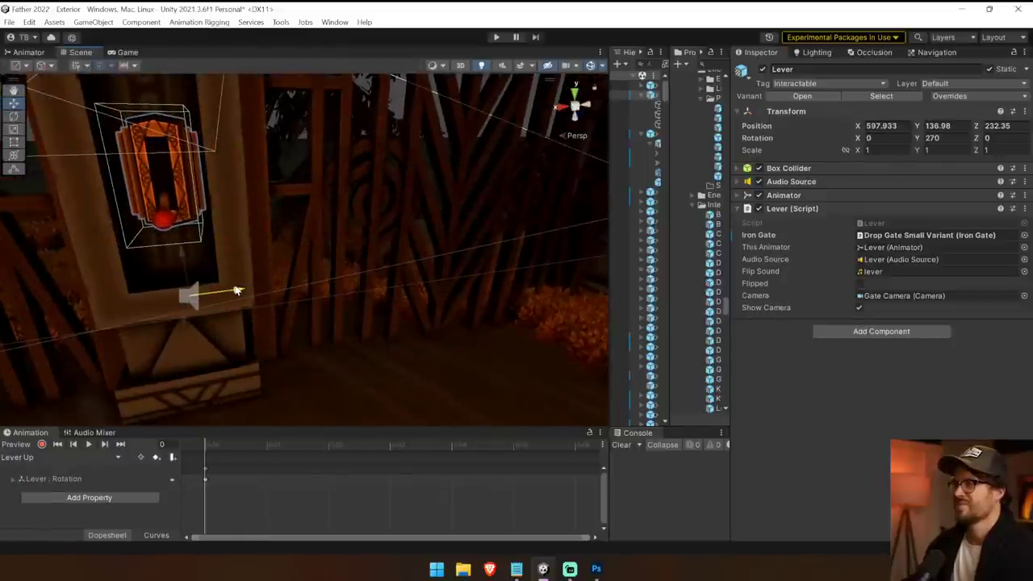
{"action": "left_click_drag", "start_coordinate": [236, 290], "coordinate": [238, 290]}
{"action": "right_click_drag", "start_coordinate": [238, 290], "coordinate": [262, 286]}
{"action": "left_click_drag", "start_coordinate": [224, 302], "coordinate": [228, 334]}
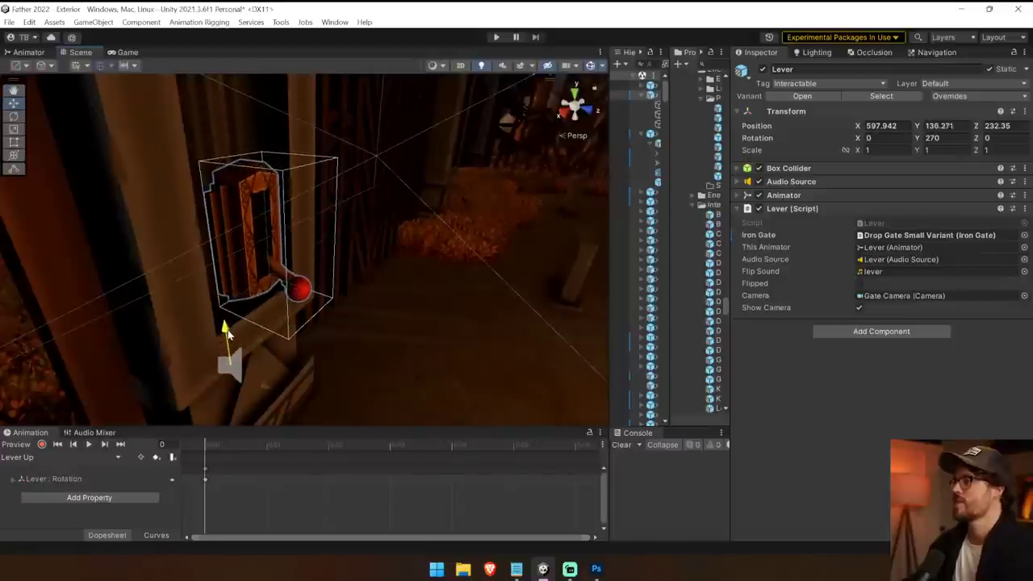
{"action": "left_click_drag", "start_coordinate": [268, 392], "coordinate": [255, 387]}
{"action": "right_click_drag", "start_coordinate": [340, 352], "coordinate": [204, 286]}
Step: Move LampPole Variant (1) to about X 142.05, Z 75.24, duplicate it and place the copy on the other side of the lever pillar
{"action": "left_click", "coordinate": [382, 302]}
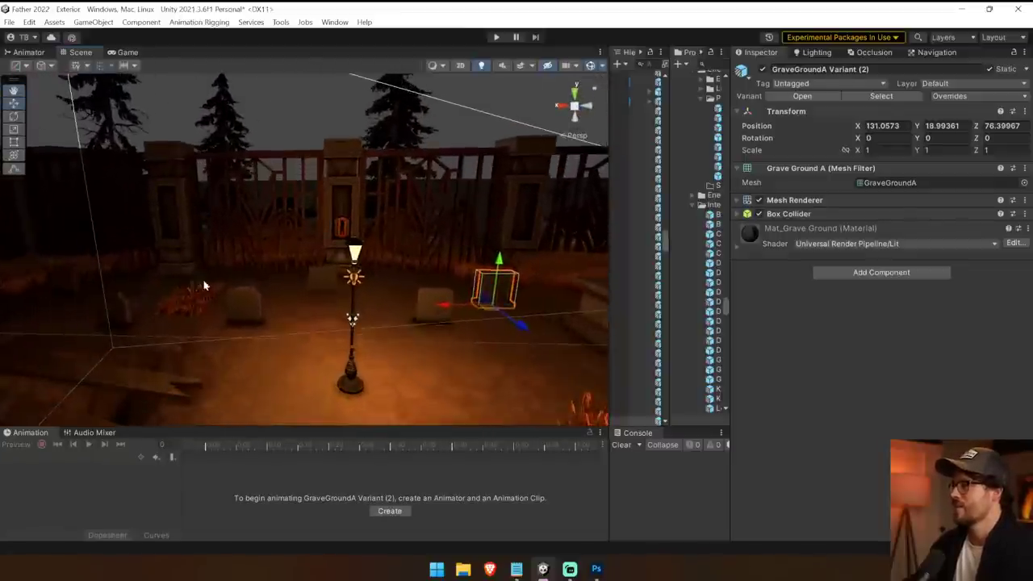
{"action": "left_click", "coordinate": [347, 385]}
{"action": "left_click_drag", "start_coordinate": [355, 430], "coordinate": [231, 289]}
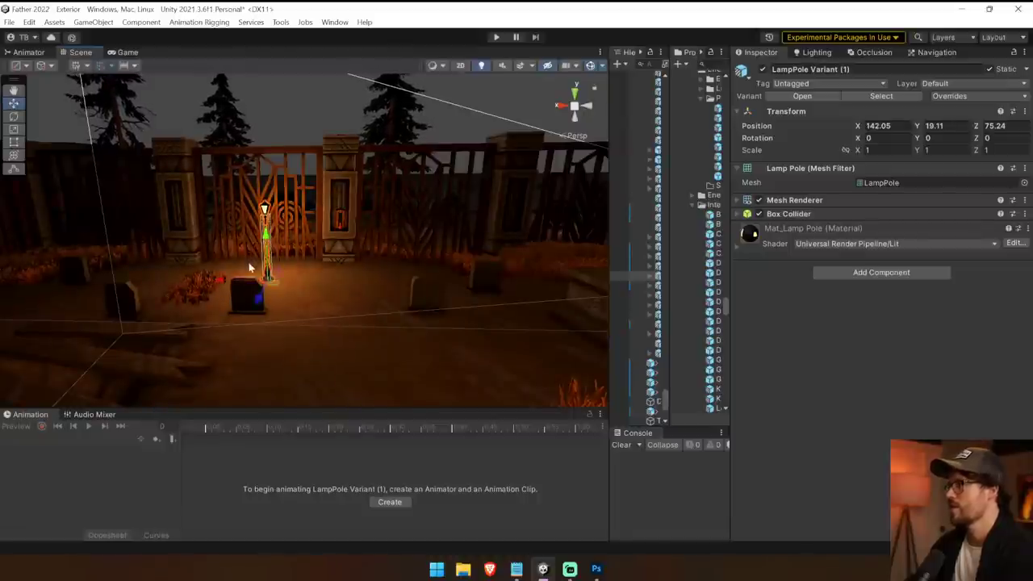
{"action": "key", "text": "ctrl+d"}
{"action": "left_click_drag", "start_coordinate": [217, 280], "coordinate": [457, 286]}
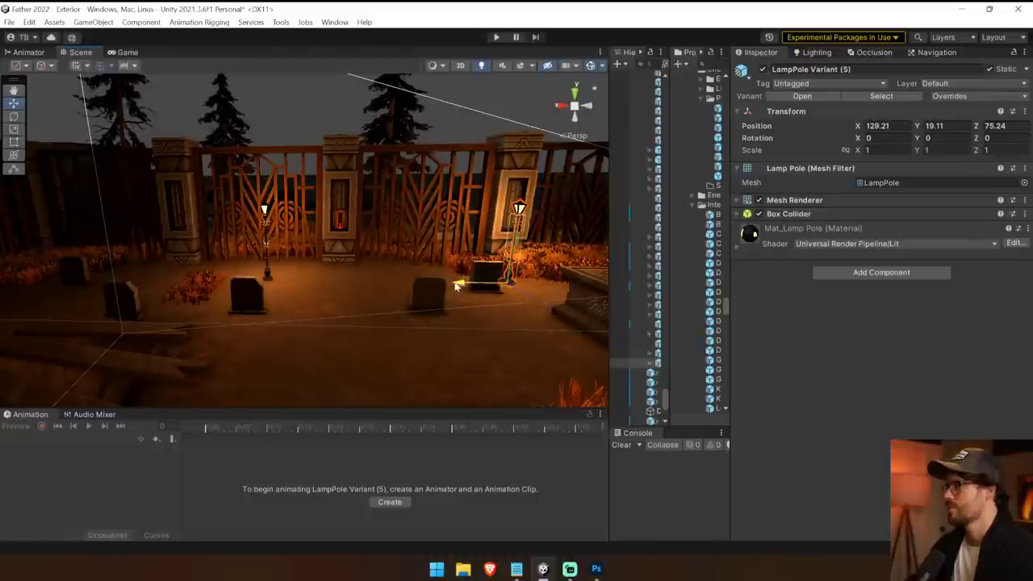
{"action": "left_click_drag", "start_coordinate": [457, 286], "coordinate": [395, 288]}
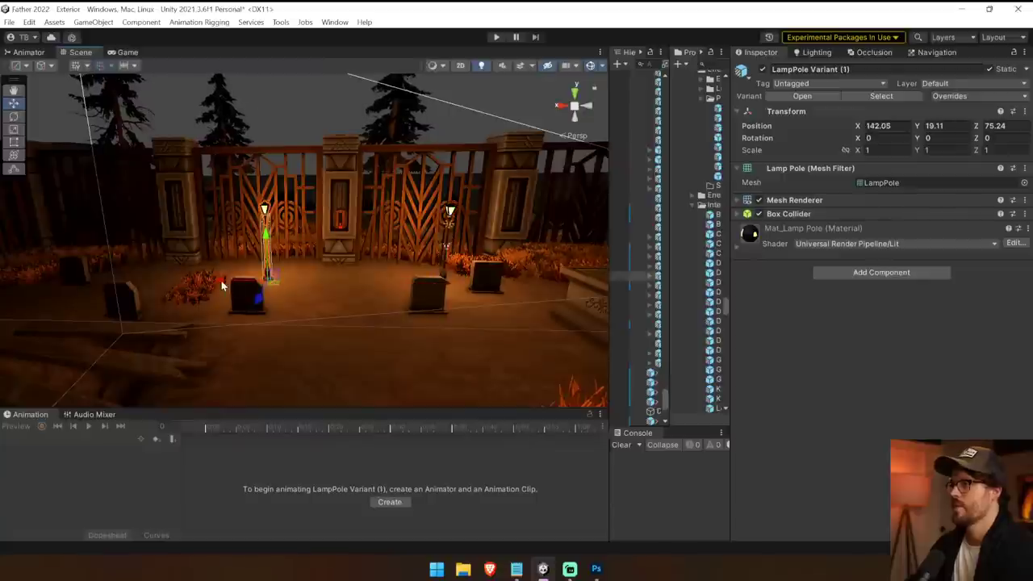
Step: Shift LampPole Variant (1) farther from the lever pillar, to about X 143.22
{"action": "left_click", "coordinate": [406, 300]}
{"action": "key", "text": "s"}
{"action": "right_click_drag", "start_coordinate": [426, 305], "coordinate": [337, 321]}
{"action": "key", "text": "w"}
{"action": "left_click", "coordinate": [338, 321]}
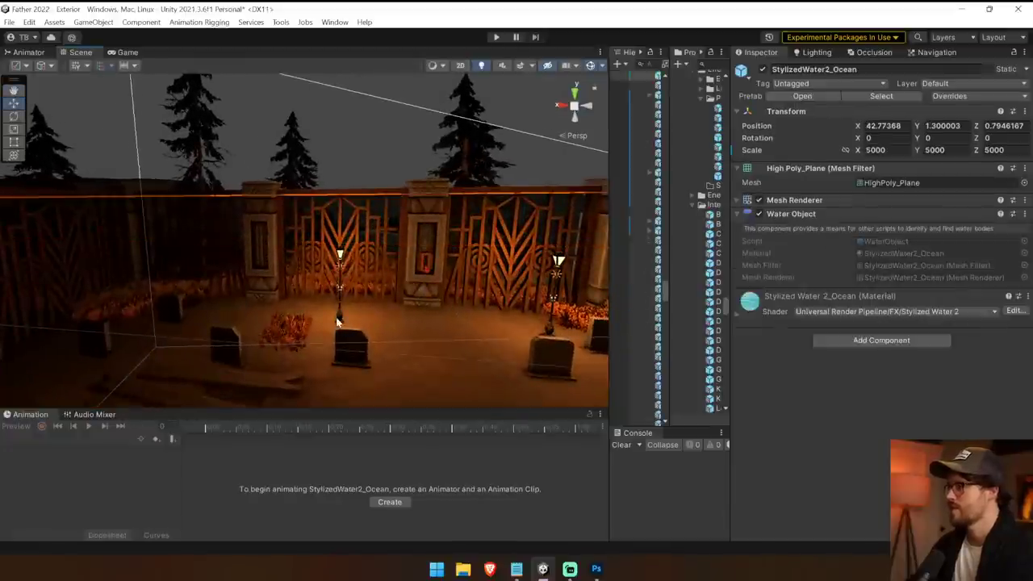
{"action": "left_click", "coordinate": [337, 321]}
{"action": "left_click", "coordinate": [339, 320]}
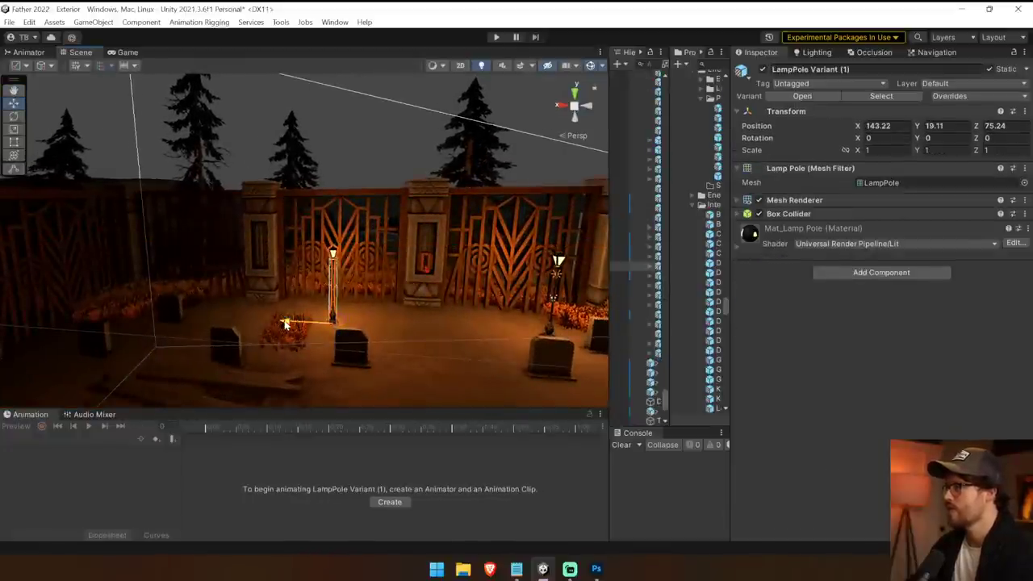
Step: Delete the Key Variant from the graveyard
{"action": "left_click", "coordinate": [424, 260]}
{"action": "key", "text": "f"}
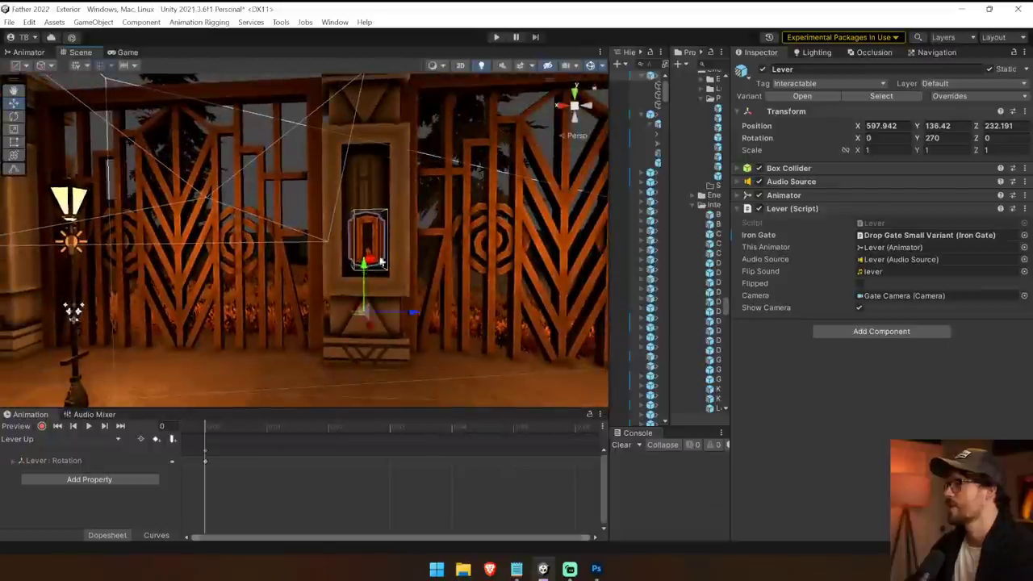
{"action": "right_click_drag", "start_coordinate": [471, 269], "coordinate": [483, 457]}
{"action": "left_click", "coordinate": [434, 265]}
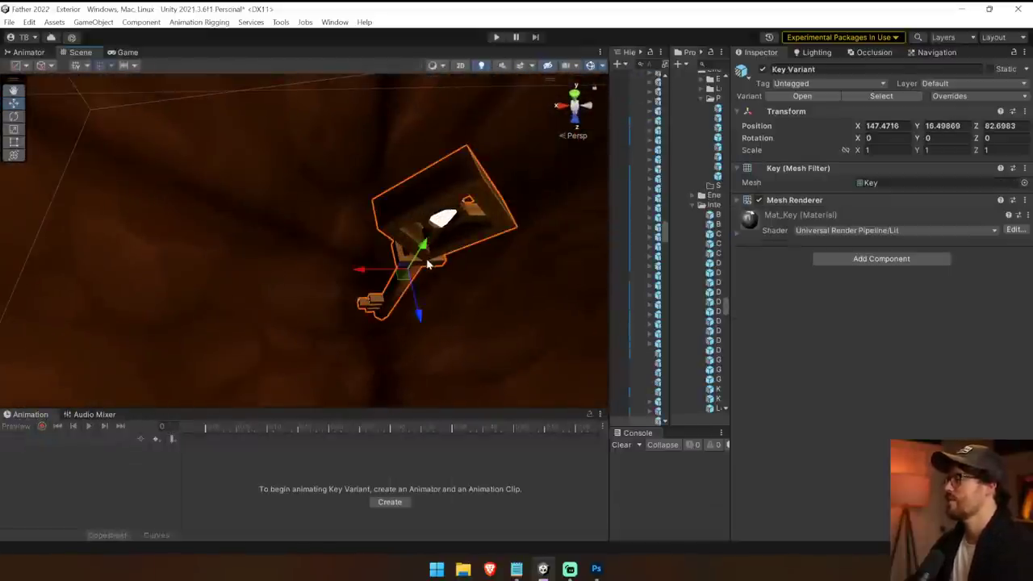
{"action": "key", "text": "Delete"}
Step: Find the cash bag prefab in the project assets and place Pickup_CashBag Variant where the key was, at about X 607.6, Z 242.8
{"action": "right_click_drag", "start_coordinate": [415, 265], "coordinate": [560, 250]}
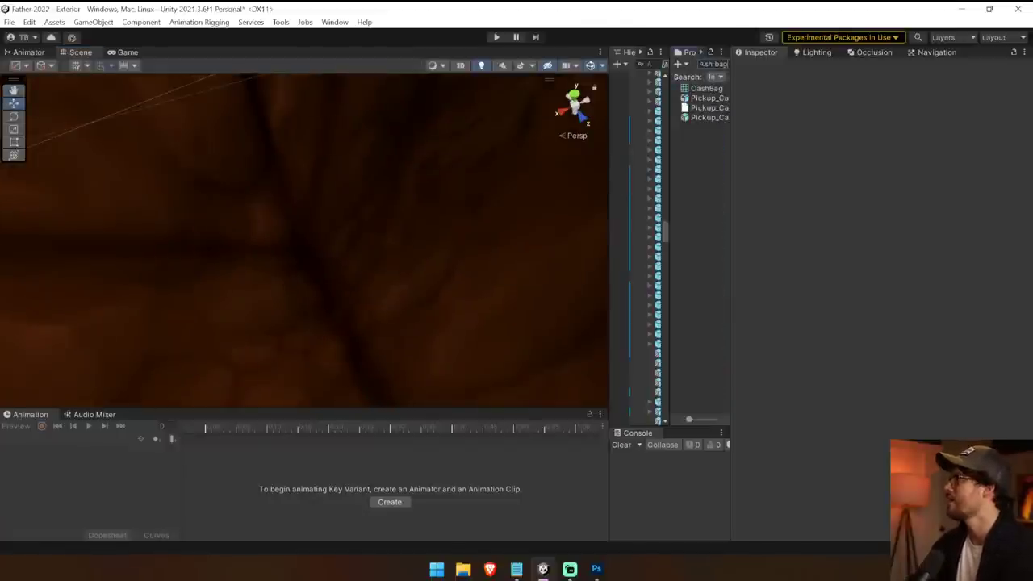
{"action": "left_click_drag", "start_coordinate": [729, 100], "coordinate": [861, 98]}
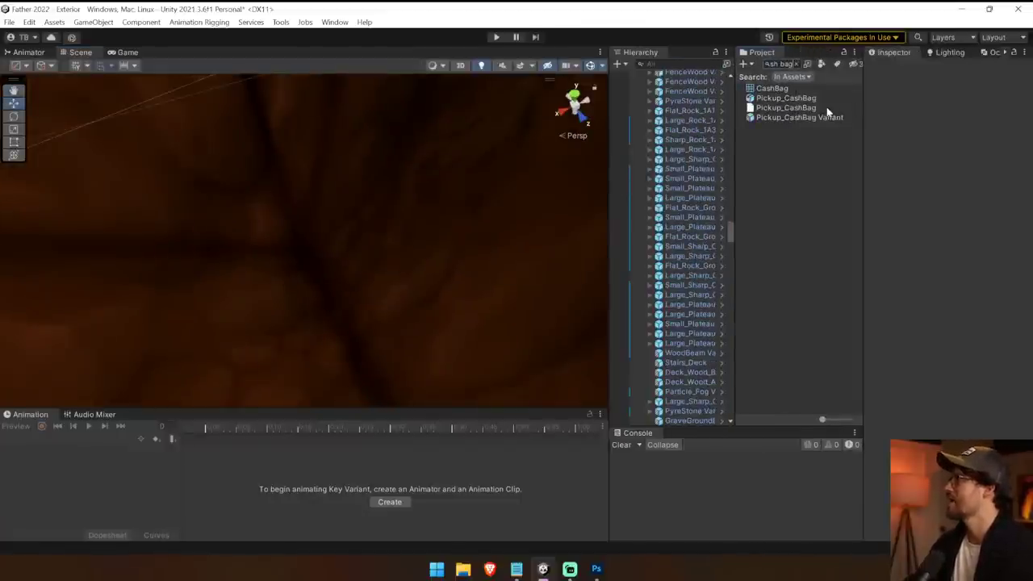
{"action": "left_click_drag", "start_coordinate": [339, 292], "coordinate": [312, 321]}
{"action": "scroll", "coordinate": [313, 306], "scroll_direction": "down", "scroll_amount": 5}
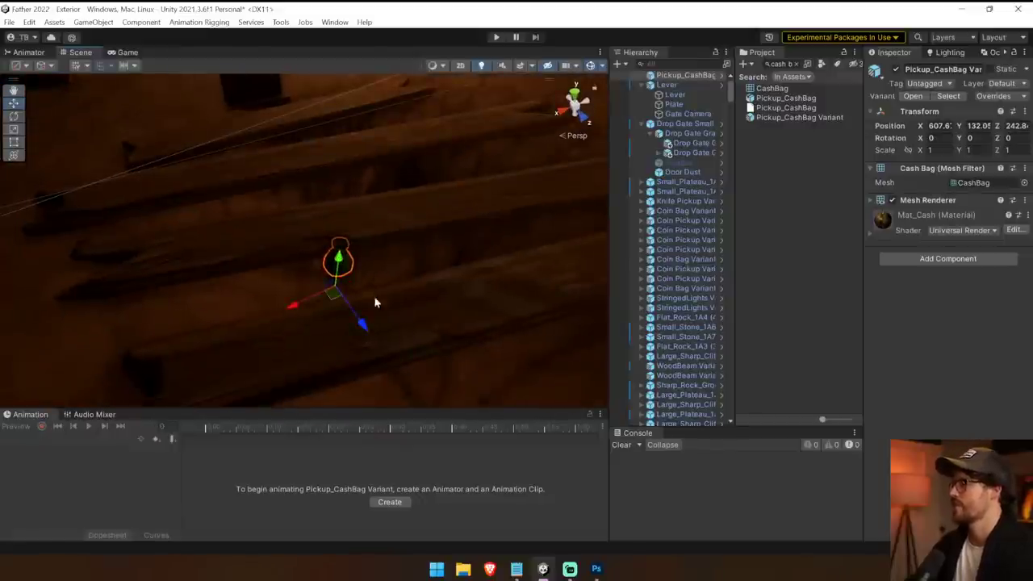
Step: Nudge the lever in the pillar's recess to X 598
{"action": "right_click_drag", "start_coordinate": [376, 302], "coordinate": [242, 203]}
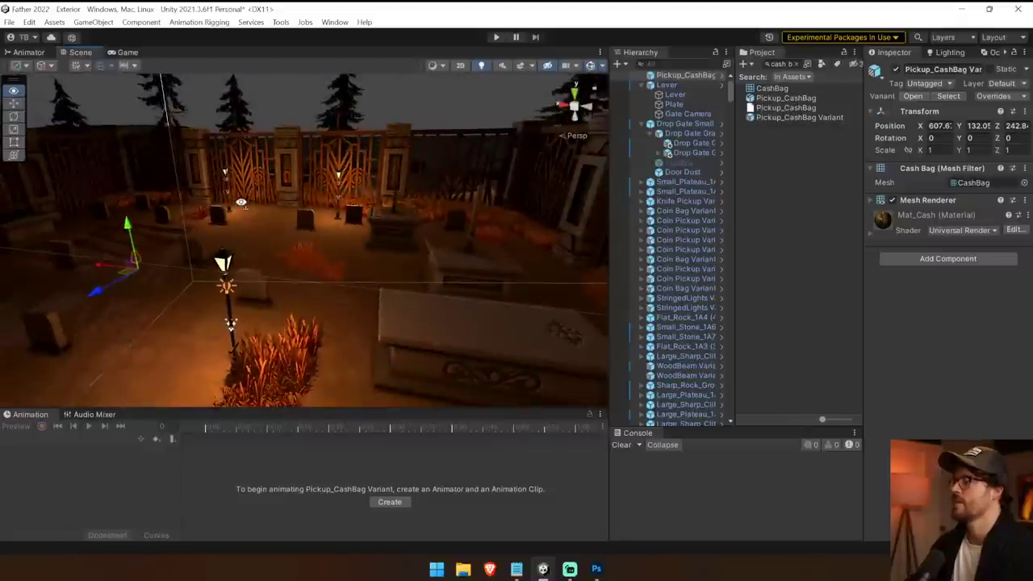
{"action": "scroll", "coordinate": [241, 202], "scroll_direction": "up", "scroll_amount": 6}
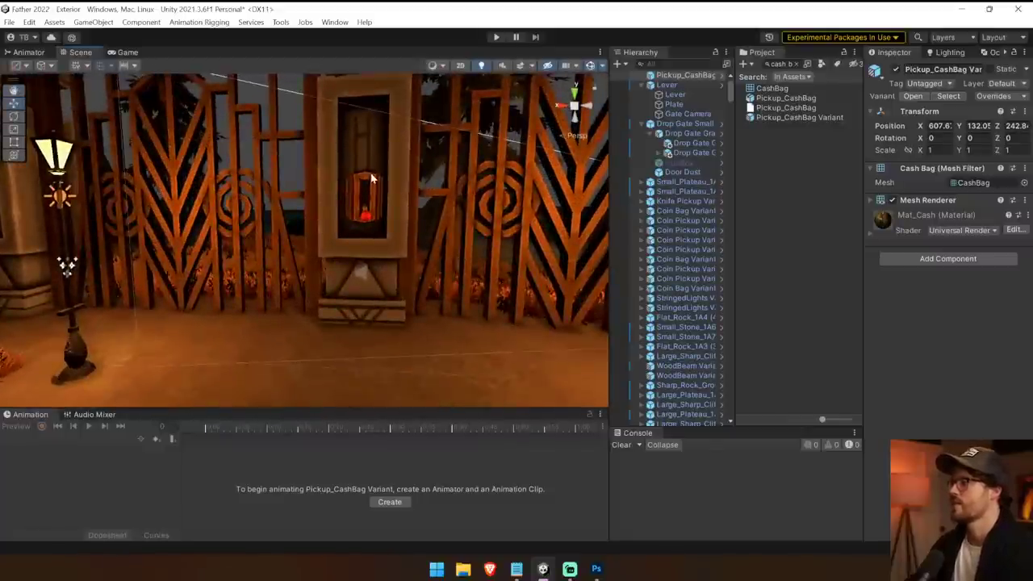
{"action": "left_click", "coordinate": [372, 178]}
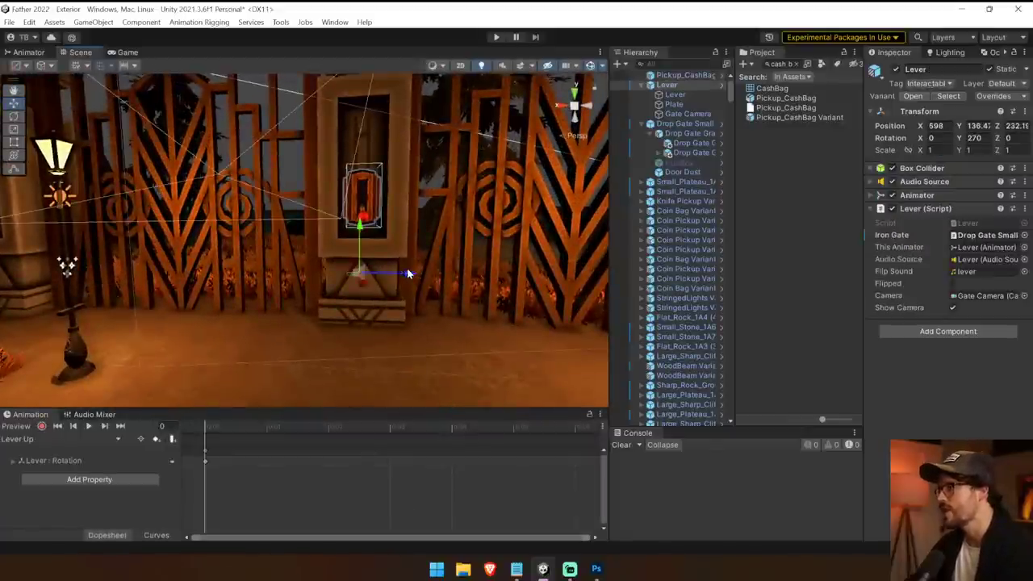
{"action": "left_click_drag", "start_coordinate": [408, 273], "coordinate": [428, 241], "text": "alt"}
{"action": "scroll", "coordinate": [428, 242], "scroll_direction": "down", "scroll_amount": 3}
Step: Reposition the Gate Camera to face the drop gate from outside, at about X 111.81, Y 8.49, Z 212 with a Y rotation of 60.42
{"action": "left_click", "coordinate": [686, 113]}
{"action": "scroll", "coordinate": [307, 263], "scroll_direction": "up", "scroll_amount": 3}
{"action": "left_click_drag", "start_coordinate": [307, 263], "coordinate": [333, 243], "text": "alt"}
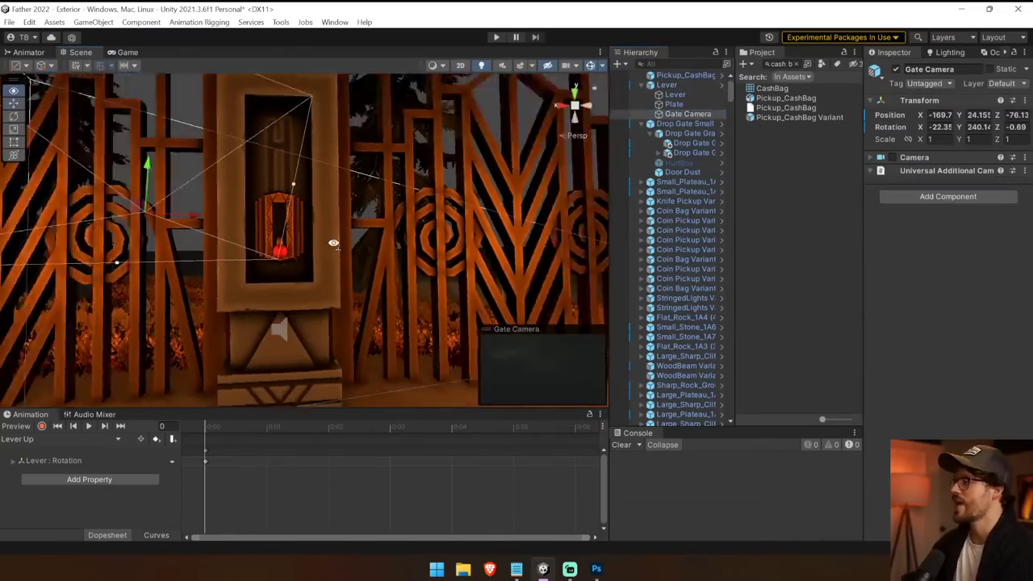
{"action": "right_click_drag", "start_coordinate": [334, 243], "coordinate": [720, 257]}
{"action": "key", "text": "w"}
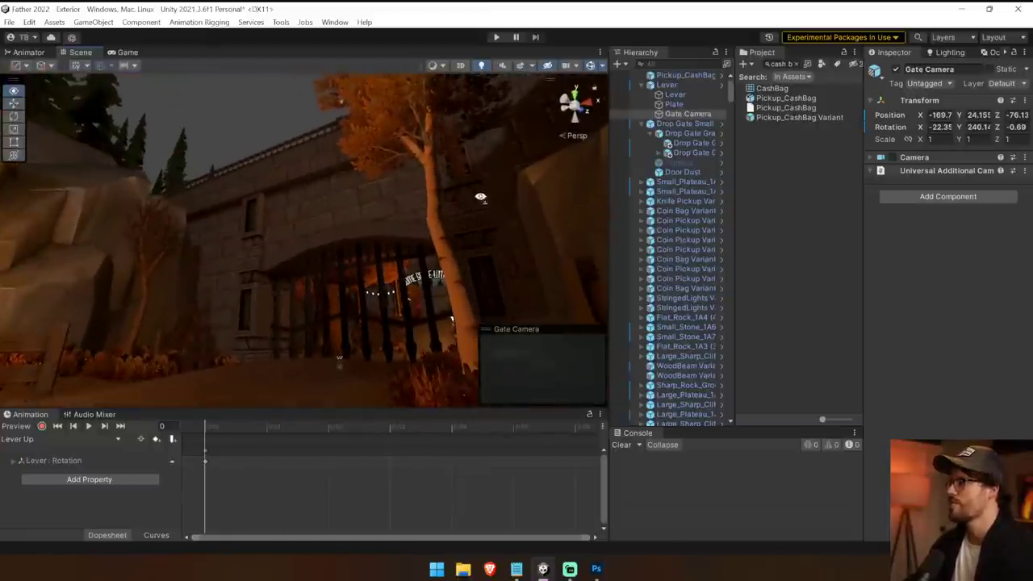
{"action": "right_click_drag", "start_coordinate": [480, 197], "coordinate": [483, 227]}
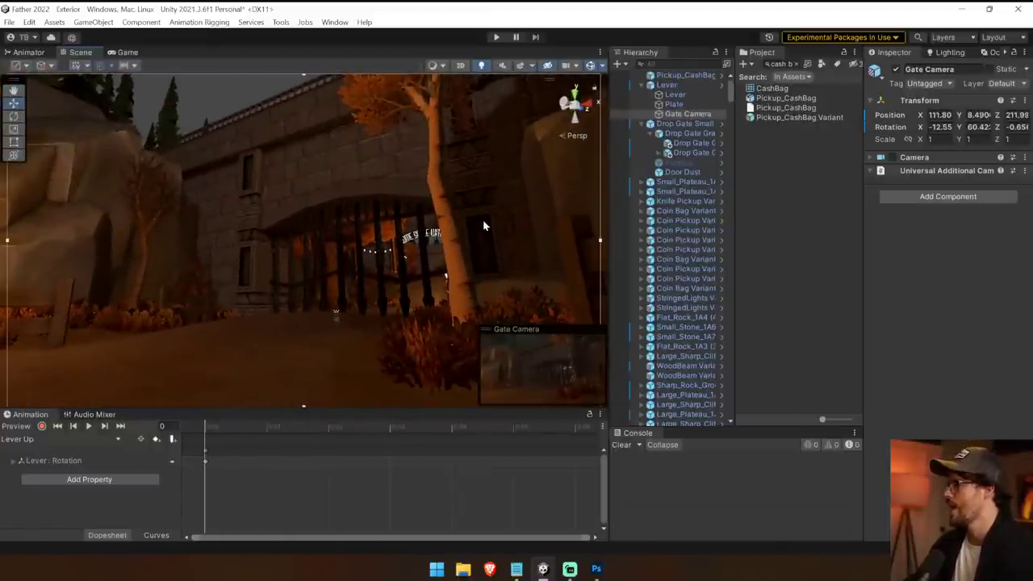
{"action": "left_click_drag", "start_coordinate": [860, 158], "coordinate": [715, 165]}
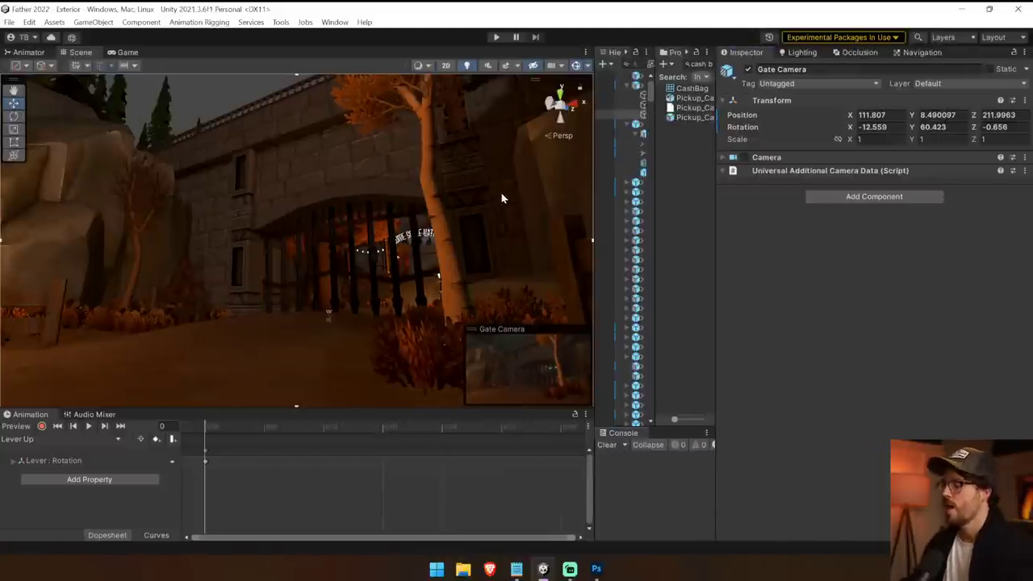
Step: Lower the floating rock Small_Plateau_1A6 (1) to Y -18
{"action": "right_click_drag", "start_coordinate": [477, 195], "coordinate": [955, 170]}
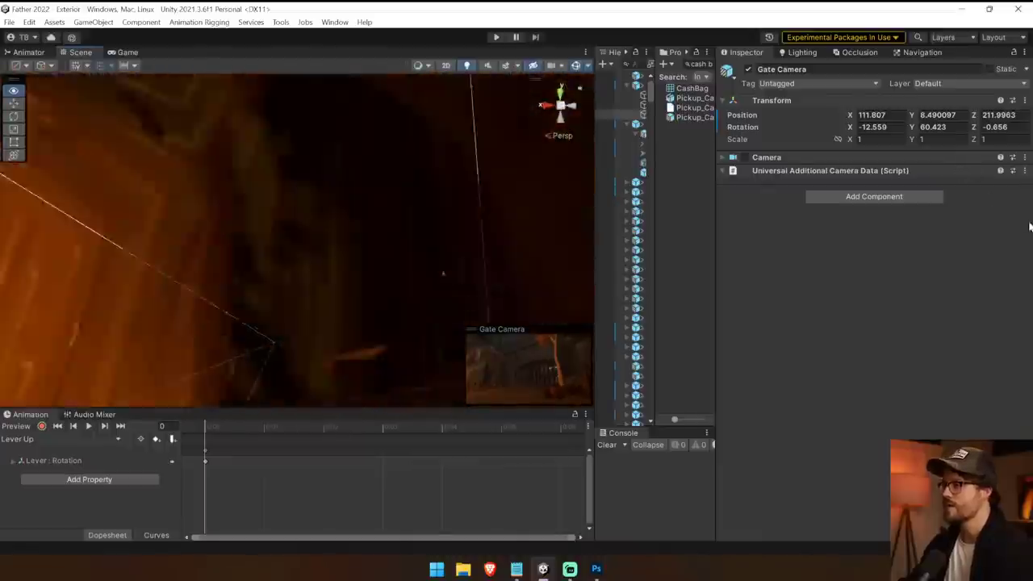
{"action": "right_click_drag", "start_coordinate": [1029, 227], "coordinate": [535, 374]}
{"action": "left_click", "coordinate": [421, 208]}
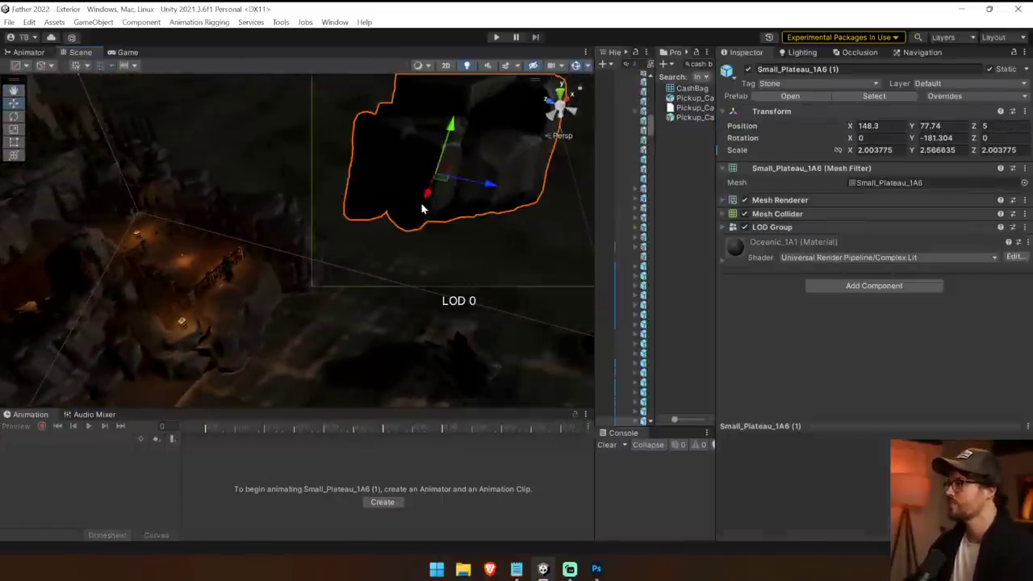
{"action": "right_click_drag", "start_coordinate": [421, 208], "coordinate": [416, 187]}
{"action": "left_click_drag", "start_coordinate": [408, 171], "coordinate": [414, 409]}
{"action": "right_click_drag", "start_coordinate": [399, 271], "coordinate": [393, 313]}
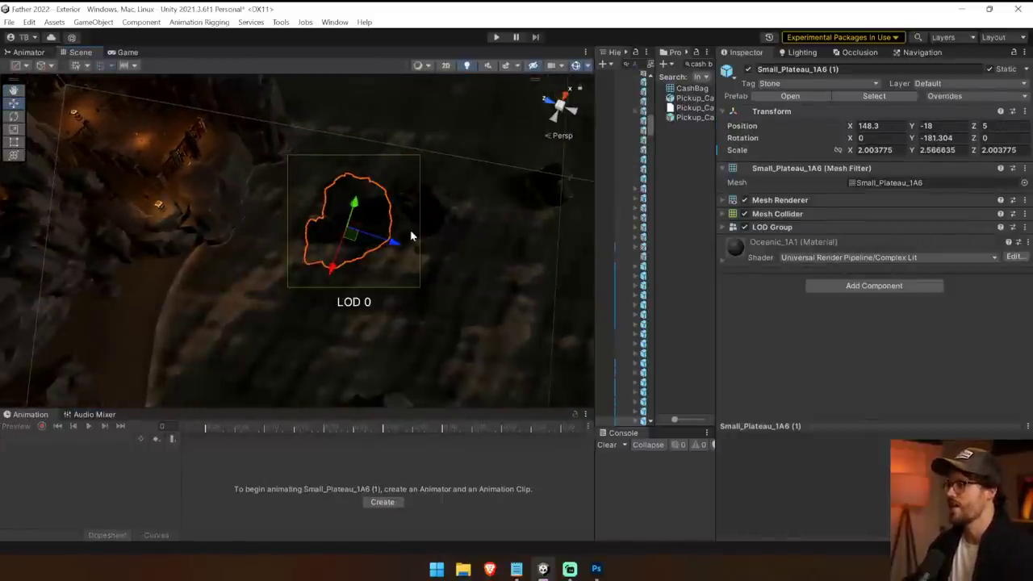
Step: Move Small_Plateau_1A6 (1) in among the rocks below the graveyard fence, to X 147, Y -3, Z 60
{"action": "left_click_drag", "start_coordinate": [409, 235], "coordinate": [288, 218]}
{"action": "left_click_drag", "start_coordinate": [239, 166], "coordinate": [239, 139]}
{"action": "right_click_drag", "start_coordinate": [239, 139], "coordinate": [80, 67]}
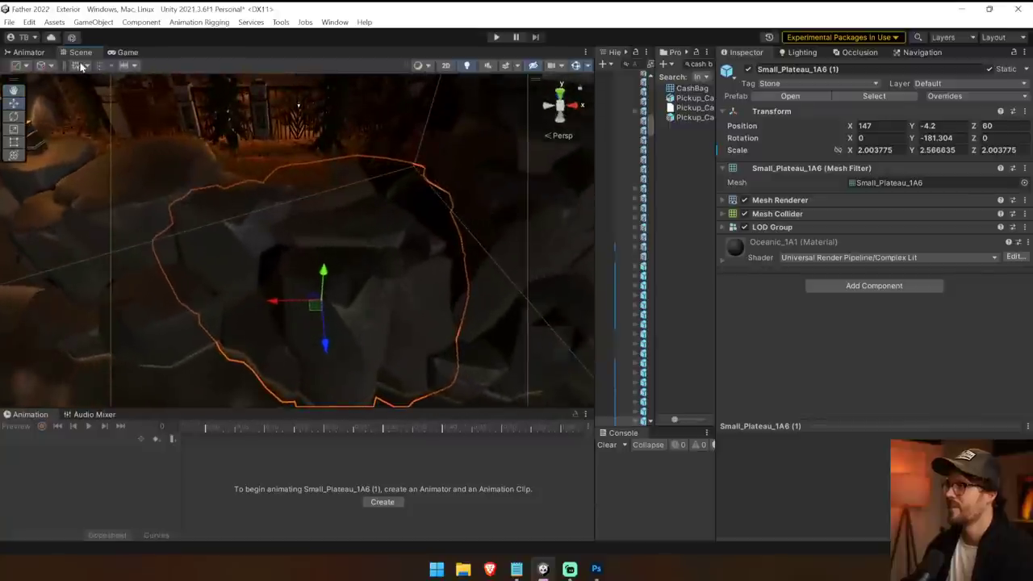
{"action": "left_click_drag", "start_coordinate": [321, 271], "coordinate": [322, 271]}
{"action": "right_click_drag", "start_coordinate": [322, 270], "coordinate": [331, 155]}
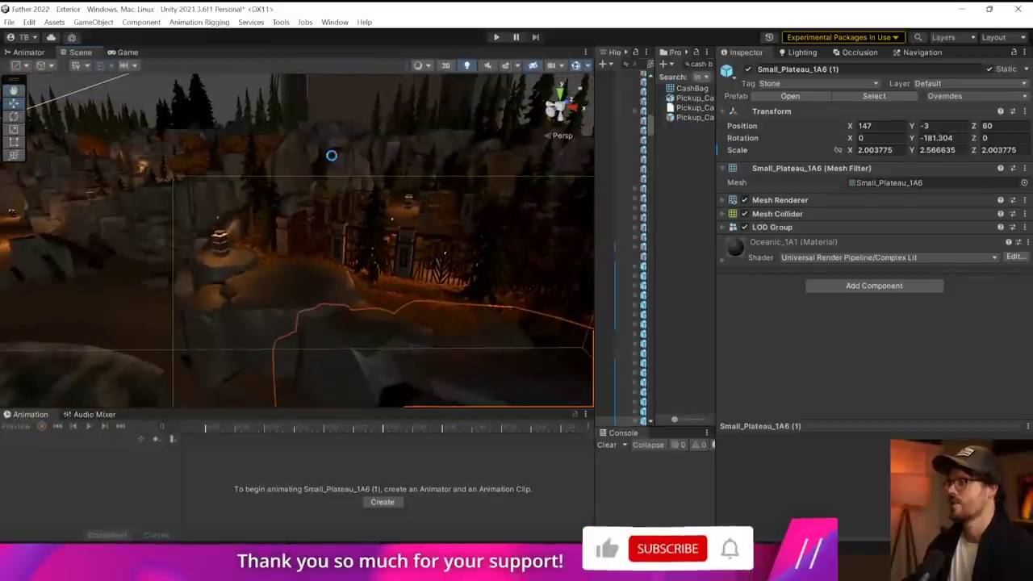
Step: Turn on the scene view effects so the level displays its fog
{"action": "right_click_drag", "start_coordinate": [361, 219], "coordinate": [297, 315]}
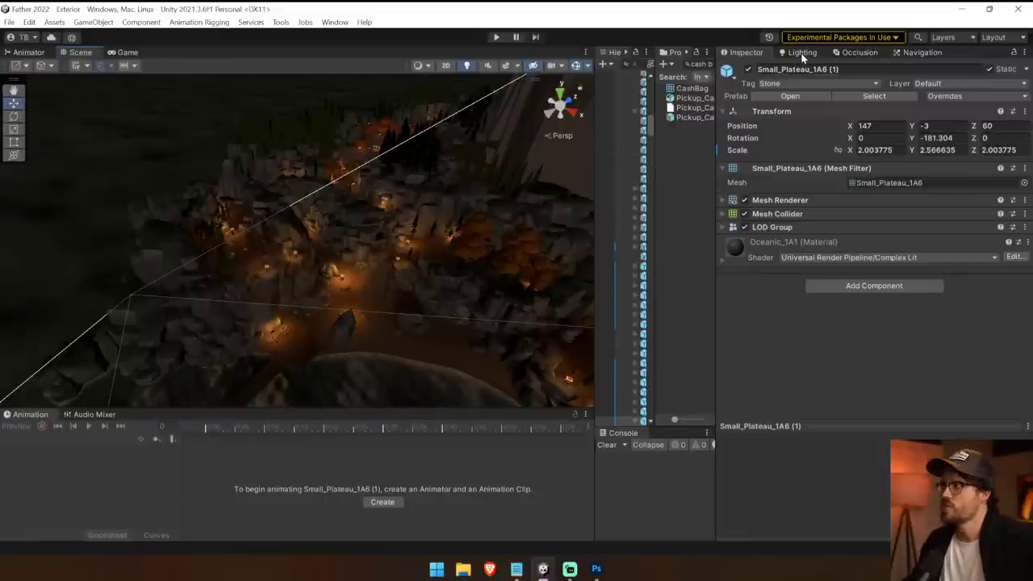
{"action": "right_click_drag", "start_coordinate": [256, 272], "coordinate": [272, 280]}
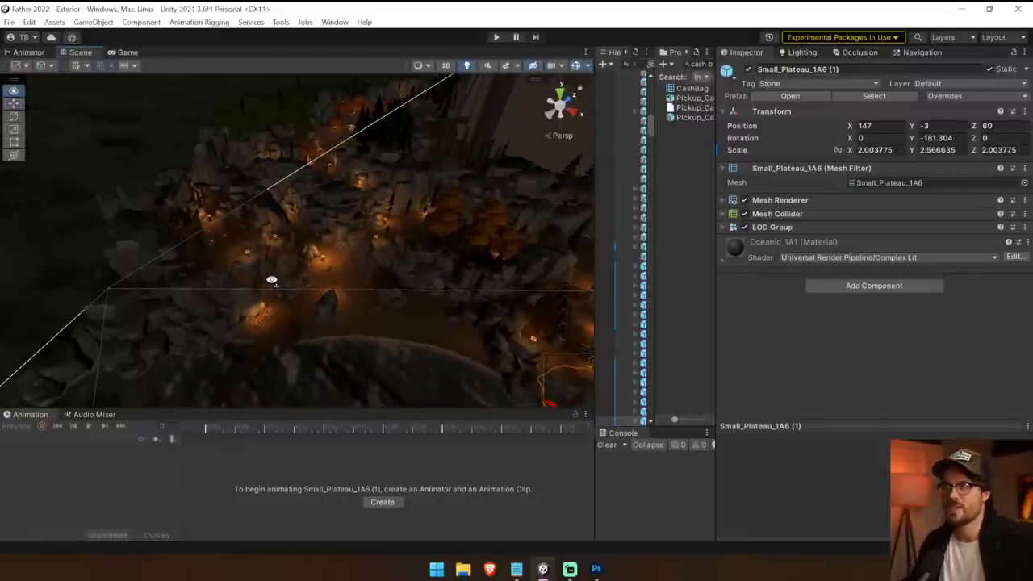
{"action": "left_click", "coordinate": [507, 67]}
{"action": "left_click", "coordinate": [508, 68]}
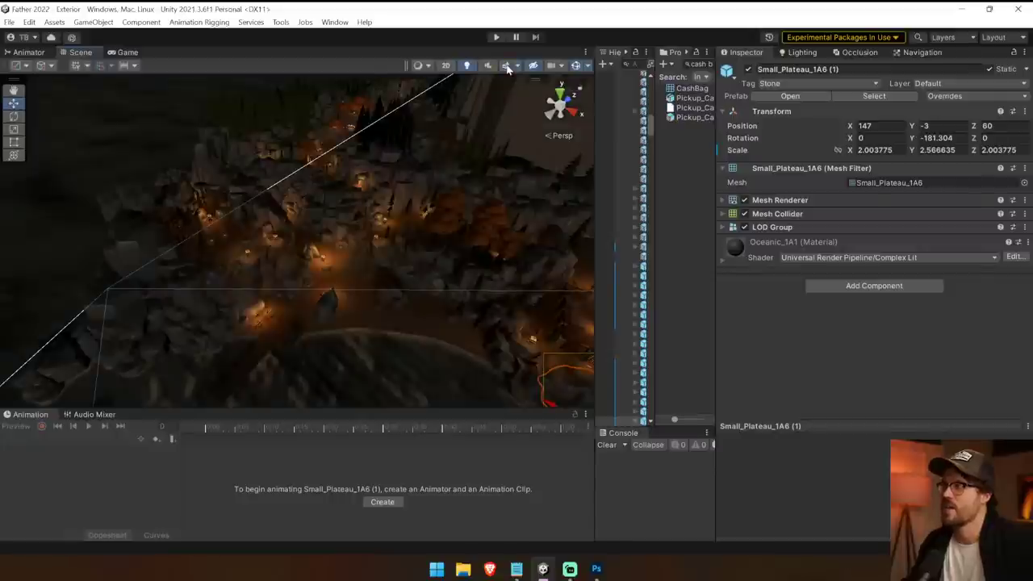
{"action": "left_click", "coordinate": [506, 66]}
Step: Disable Fog in the scene's environment lighting settings
{"action": "left_click", "coordinate": [802, 52]}
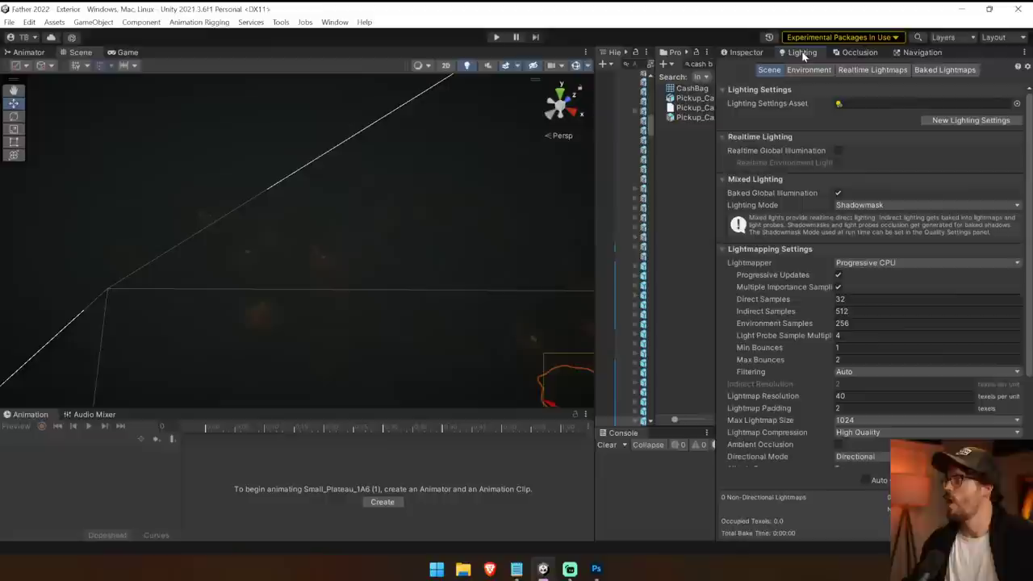
{"action": "left_click", "coordinate": [808, 70]}
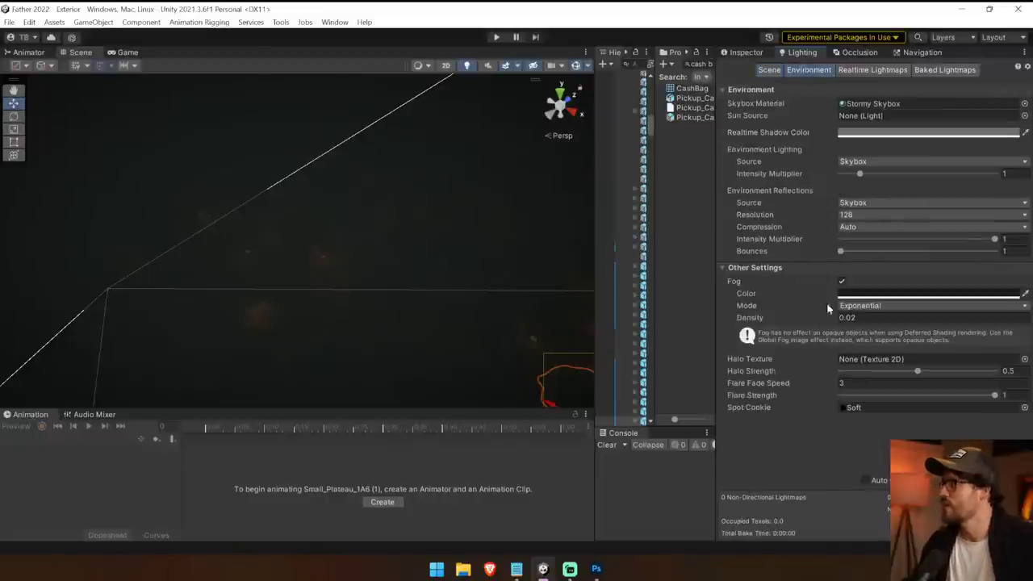
{"action": "left_click", "coordinate": [842, 281]}
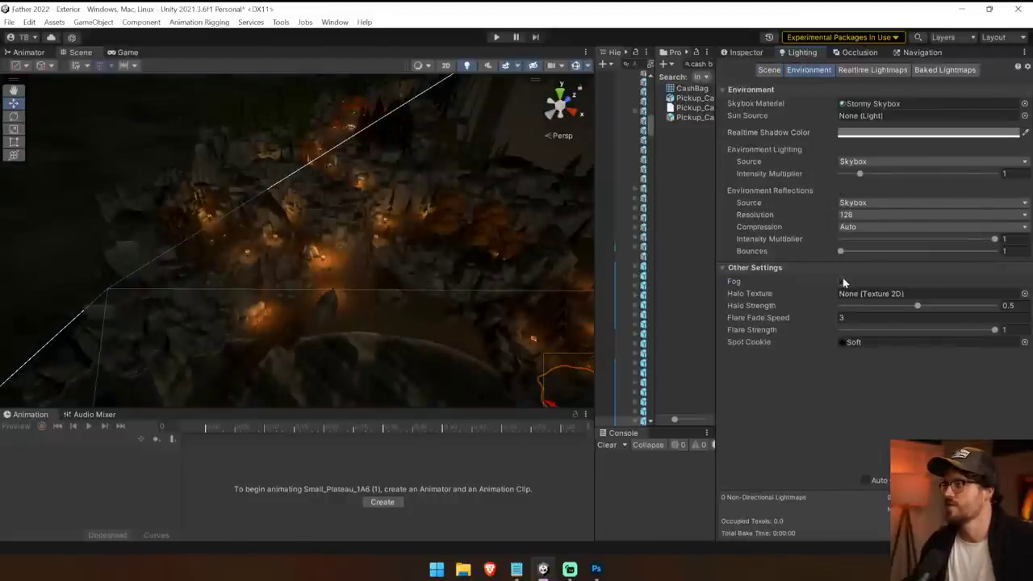
Step: Start the level in play mode, walk forward, and enable Fog in the environment lighting settings
{"action": "left_click", "coordinate": [496, 38]}
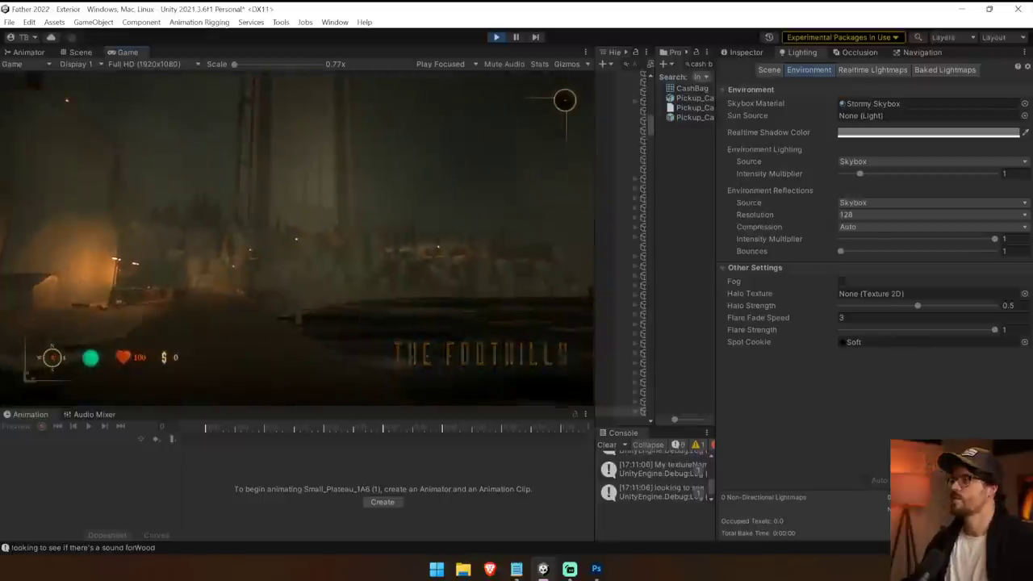
{"action": "key", "text": "w"}
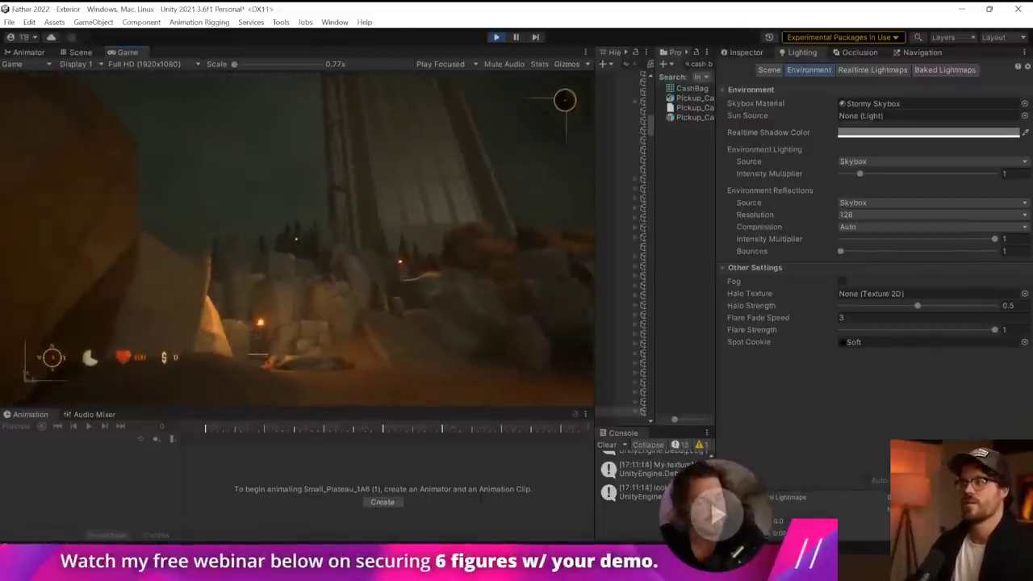
{"action": "left_click", "coordinate": [841, 281]}
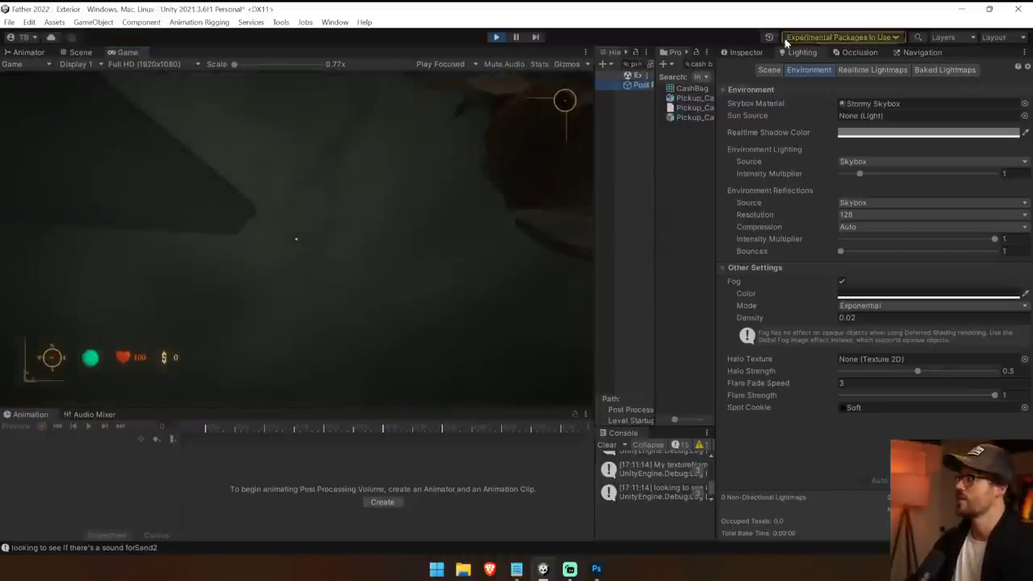
Step: Switch the Post Processing Volume off and back on to compare the game's look with and without it
{"action": "left_click", "coordinate": [747, 53]}
{"action": "left_click", "coordinate": [748, 71]}
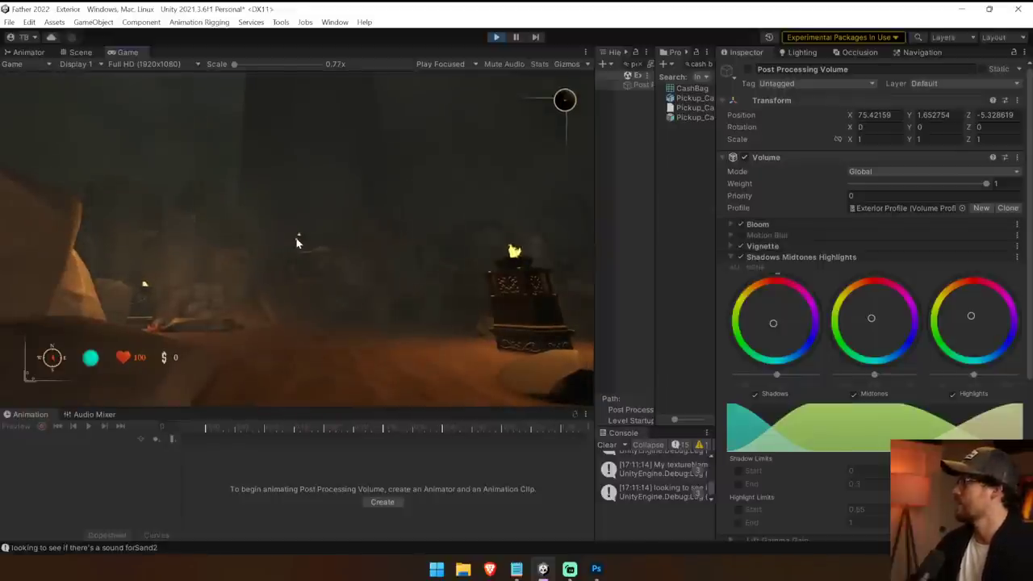
{"action": "left_click", "coordinate": [748, 70]}
{"action": "left_click", "coordinate": [295, 242]}
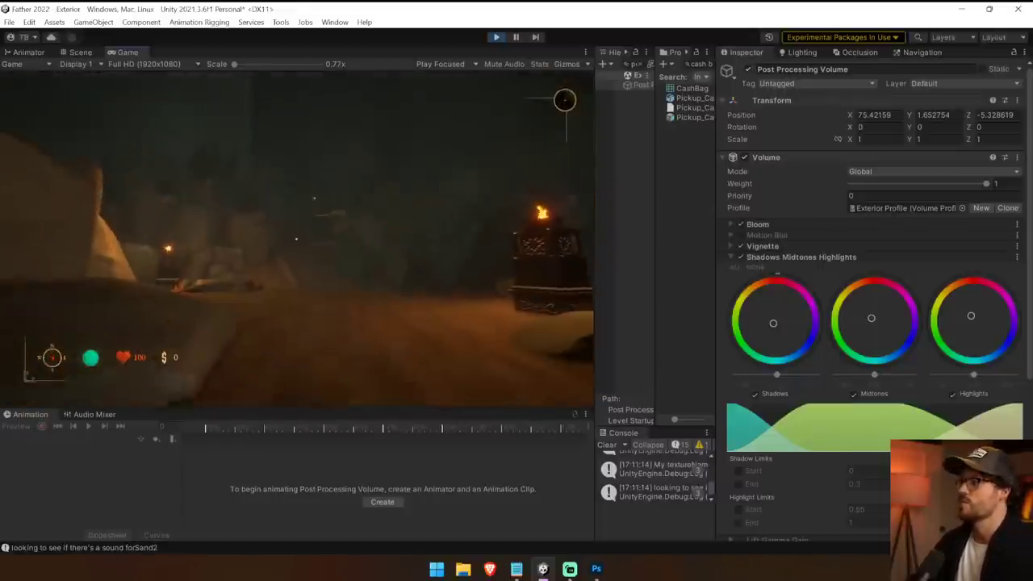
Step: Walk among the rocks and fire-lit pedestals to examine how fog and post-processing shape the level's atmosphere
{"action": "key", "text": "w"}
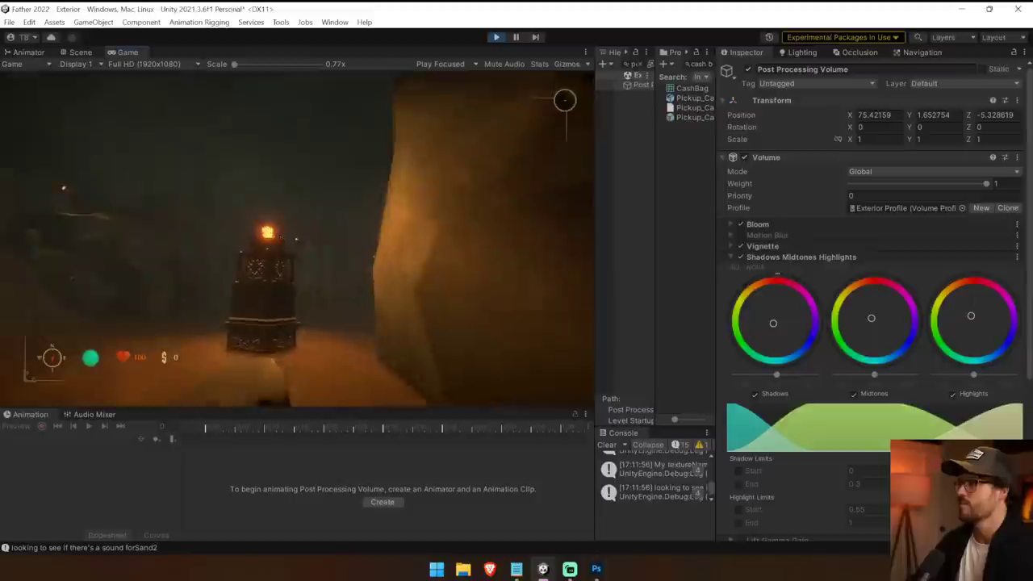
{"action": "key", "text": "w"}
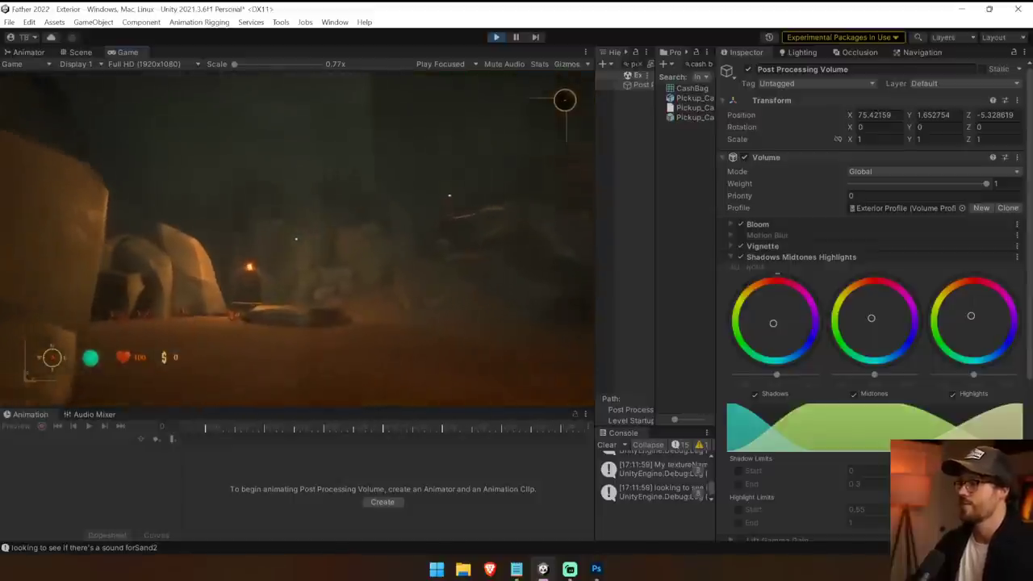
{"action": "key", "text": "w"}
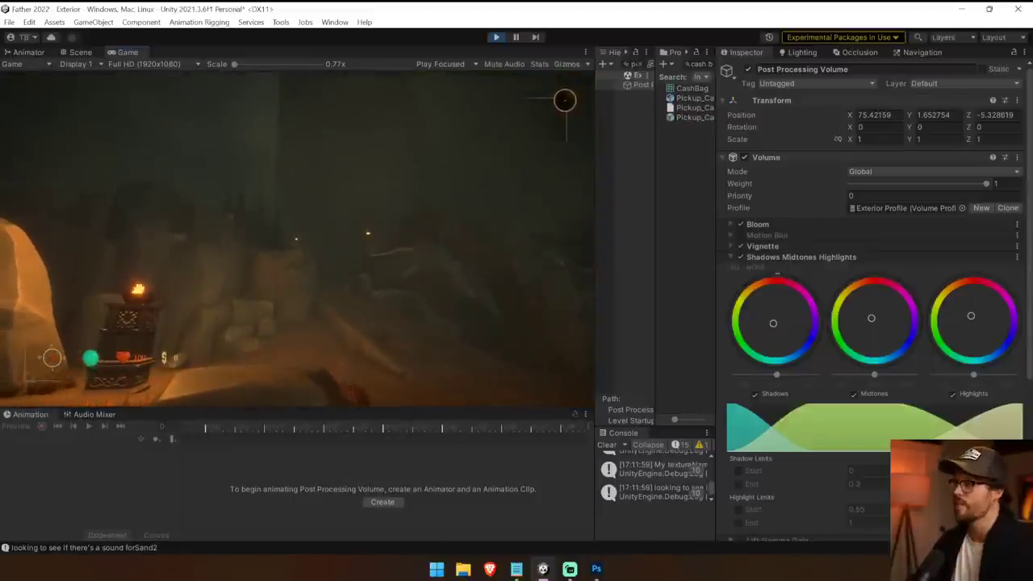
{"action": "key", "text": "w"}
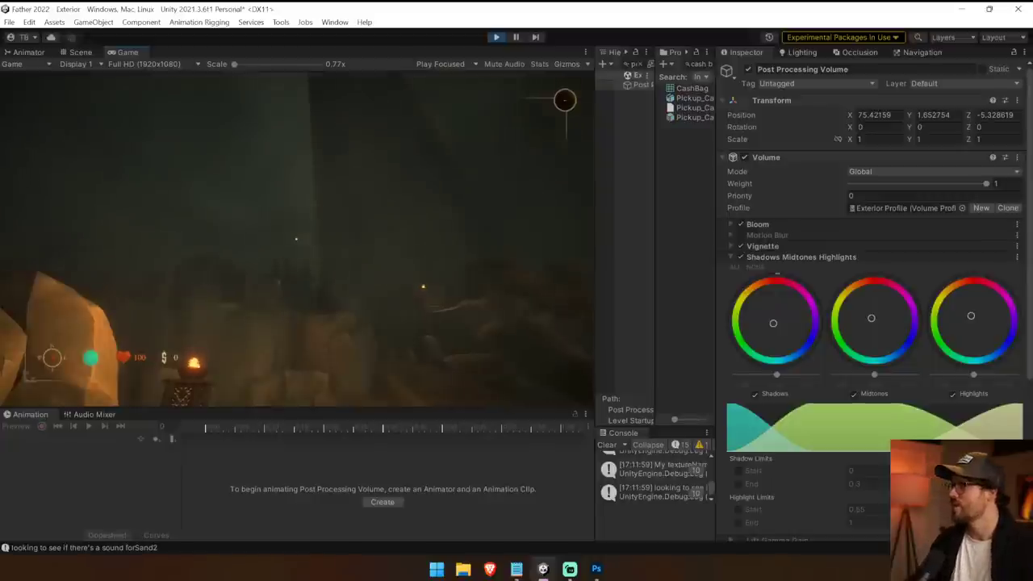
{"action": "key", "text": "w"}
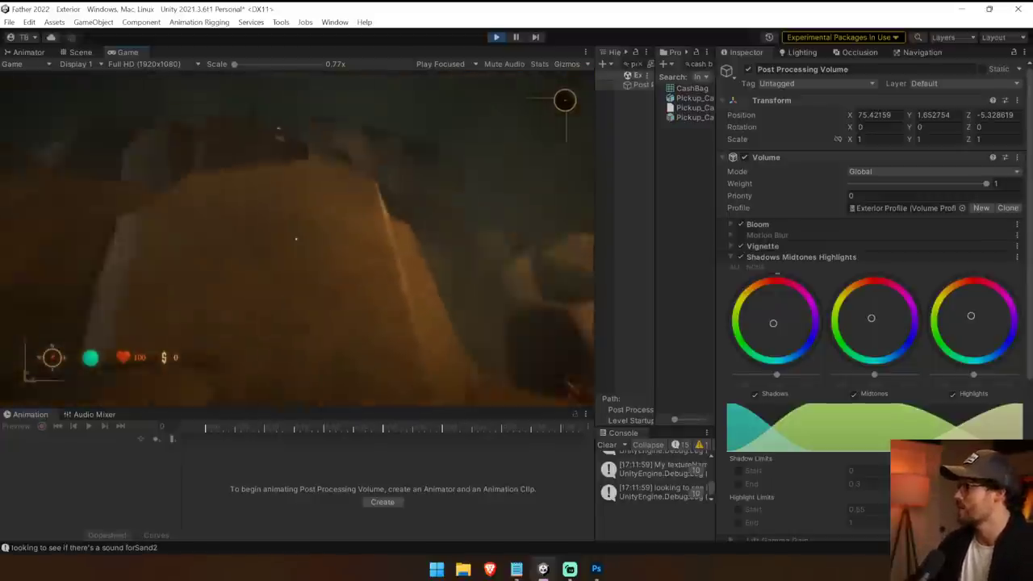
{"action": "key", "text": "w"}
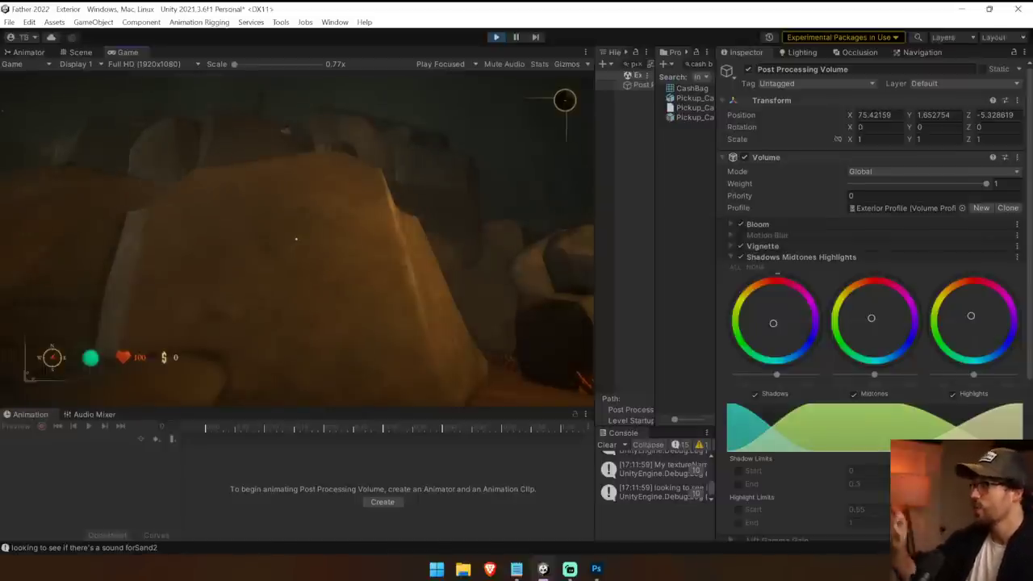
{"action": "key", "text": "a"}
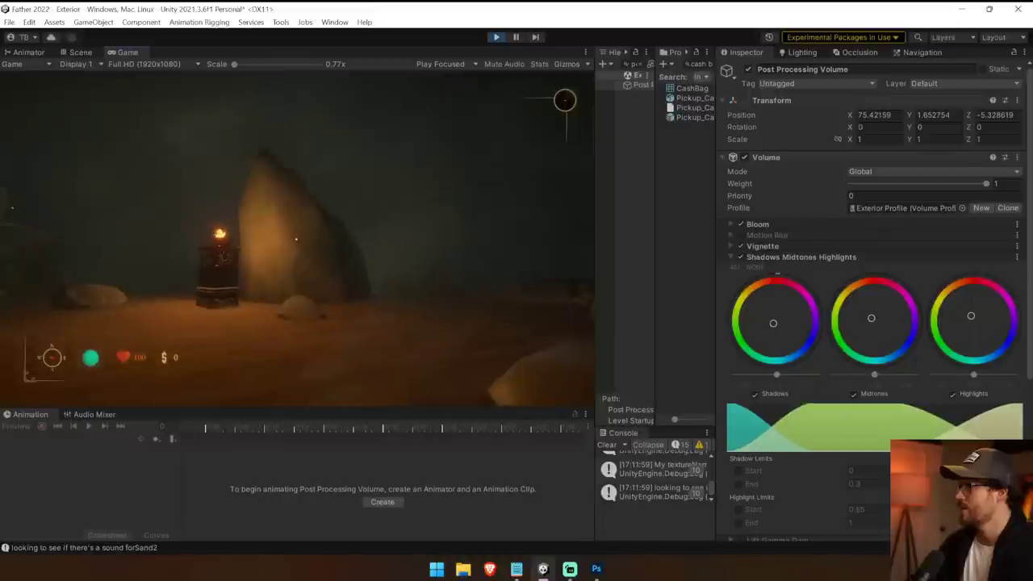
Step: Walk from the sandy clearing past the boulders and fire pedestal to the lamp-lit path, examining how the fog looks
{"action": "key", "text": "a"}
{"action": "key", "text": "w"}
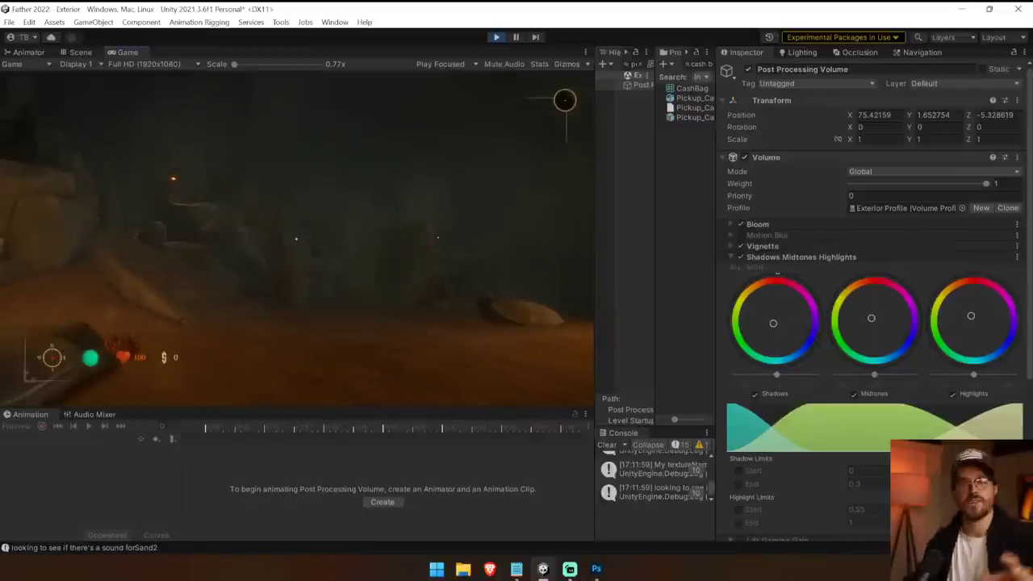
{"action": "key", "text": "w"}
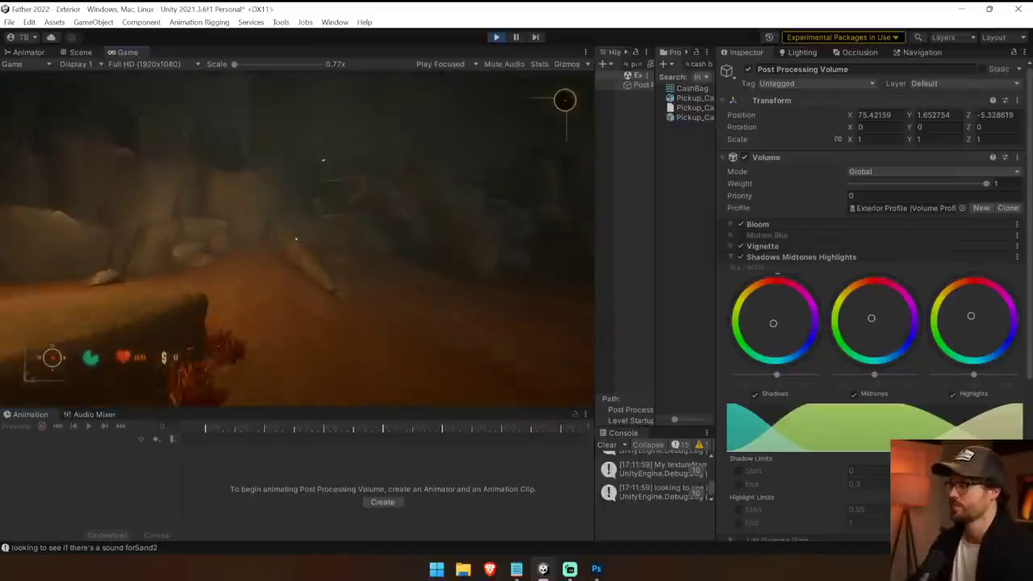
{"action": "key", "text": "w"}
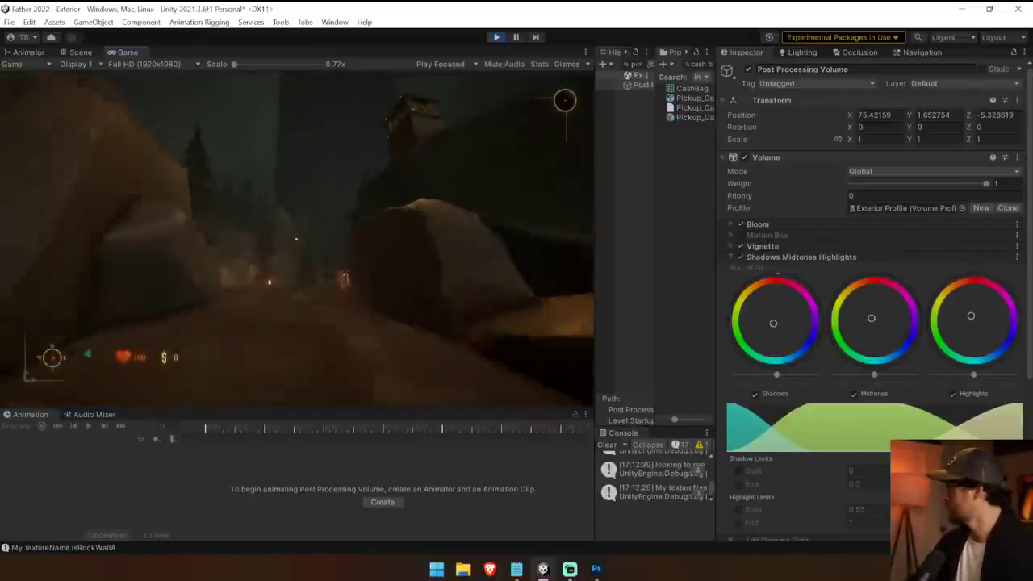
{"action": "key", "text": "w"}
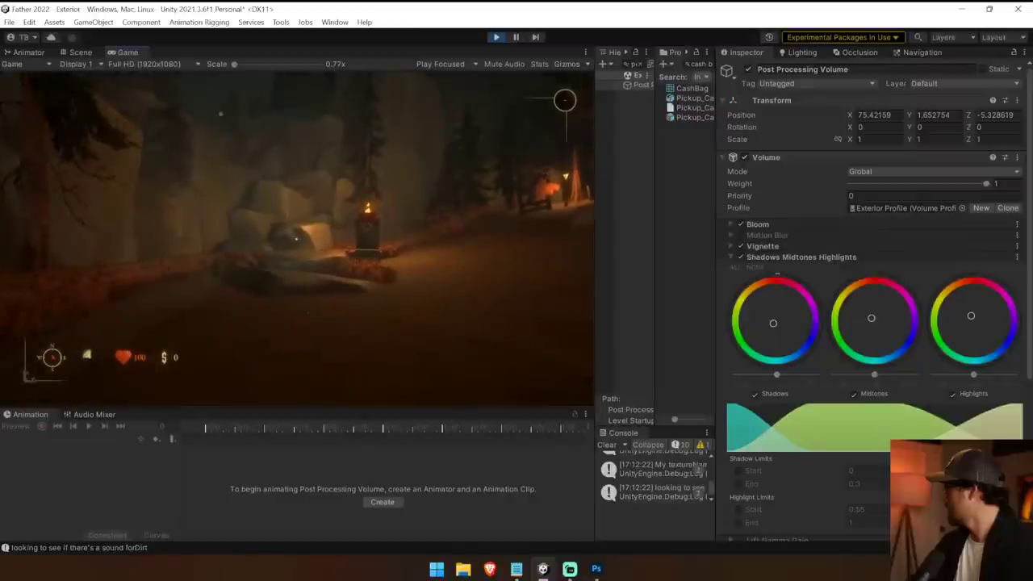
{"action": "key", "text": "w"}
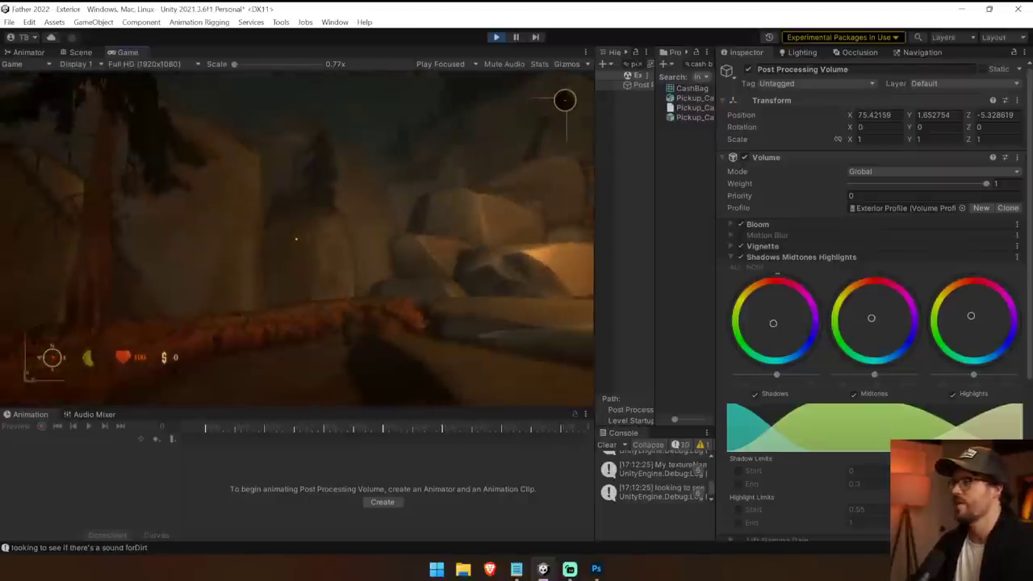
{"action": "key", "text": "w"}
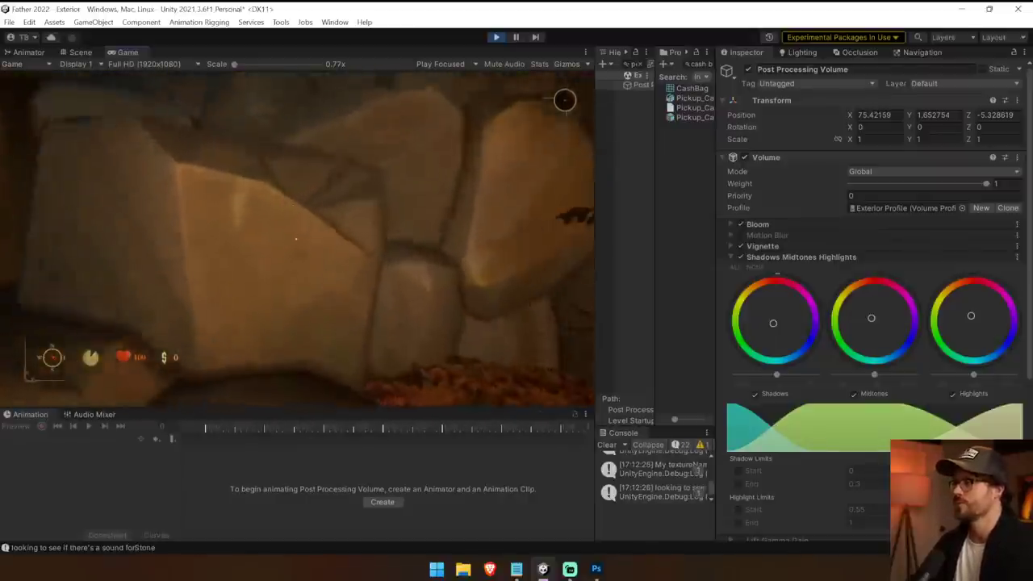
{"action": "key", "text": "w"}
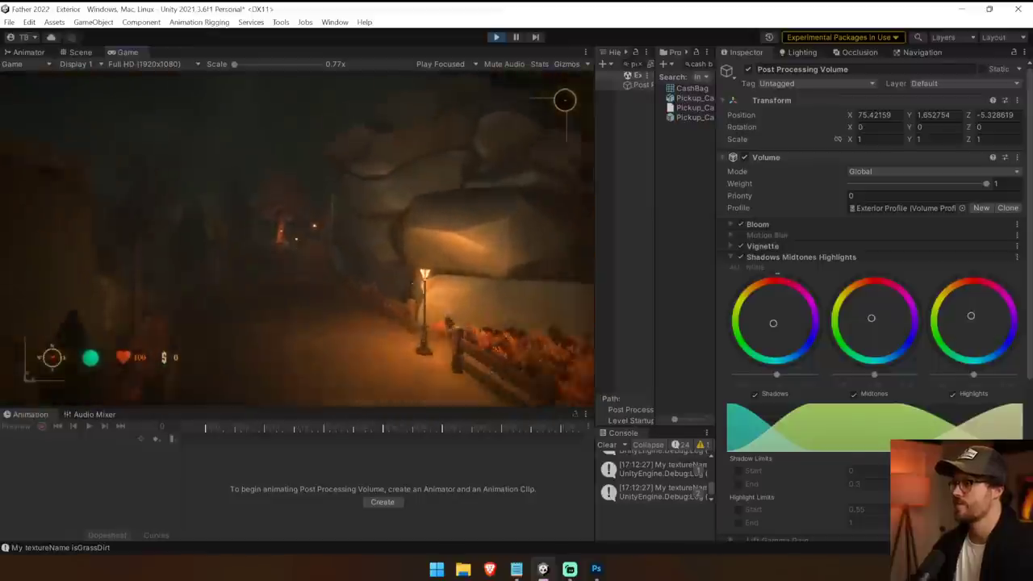
Step: Follow the forest path past the street lamps and the barred carnival gate to check the lighting and fog depth
{"action": "key", "text": "w"}
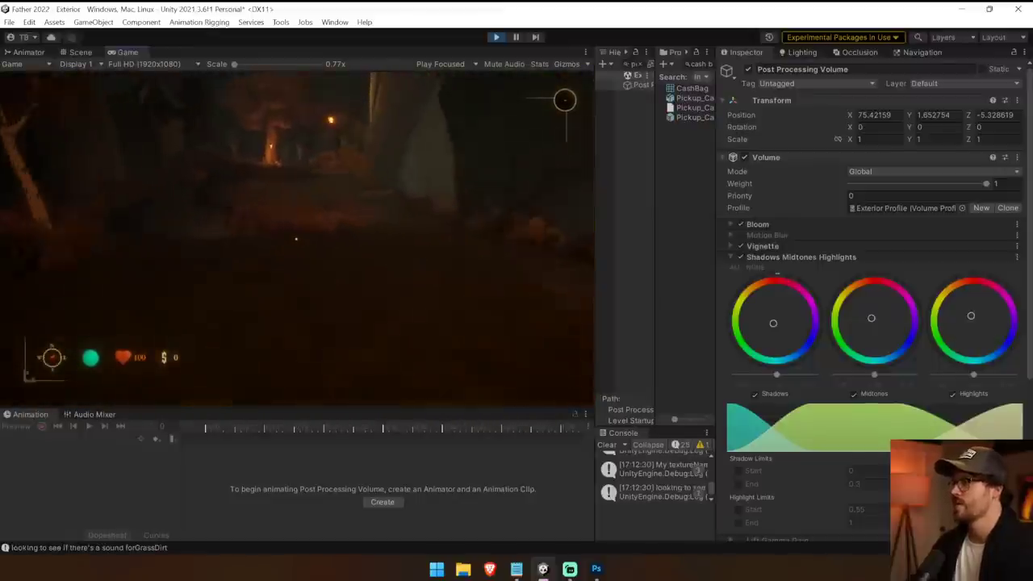
{"action": "key", "text": "w"}
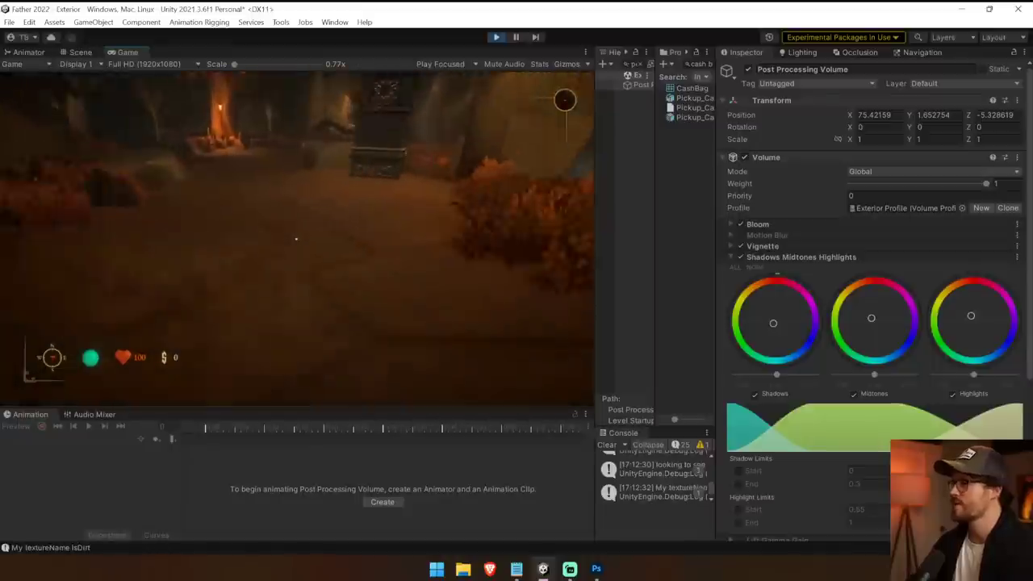
{"action": "key", "text": "w"}
{"action": "key", "text": "w"}
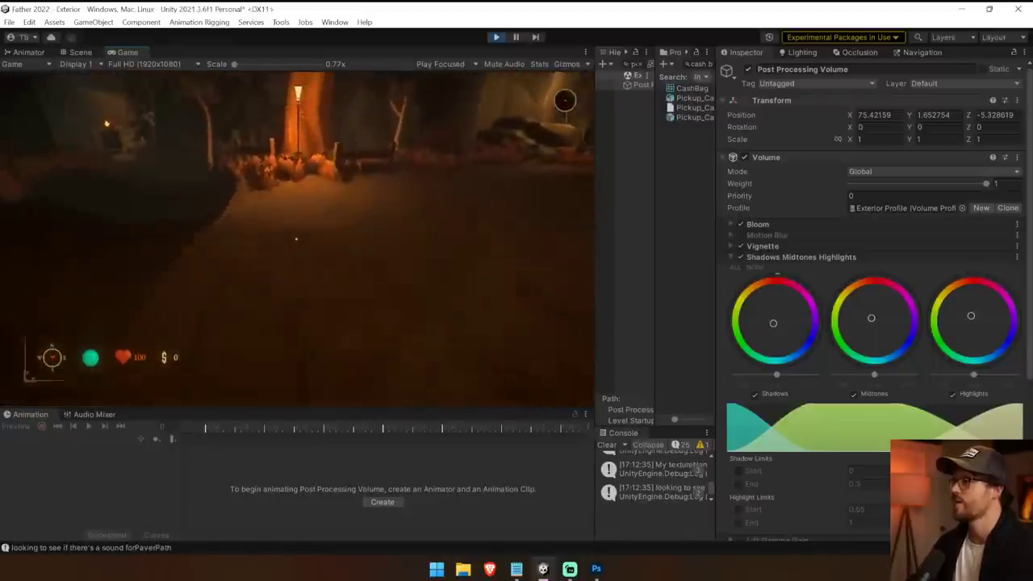
{"action": "key", "text": "w"}
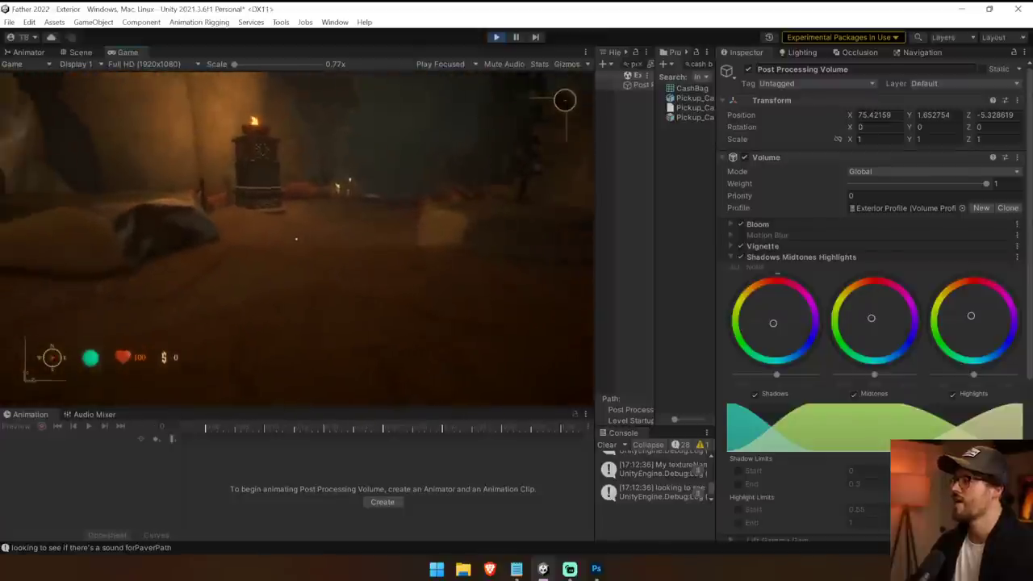
{"action": "key", "text": "w"}
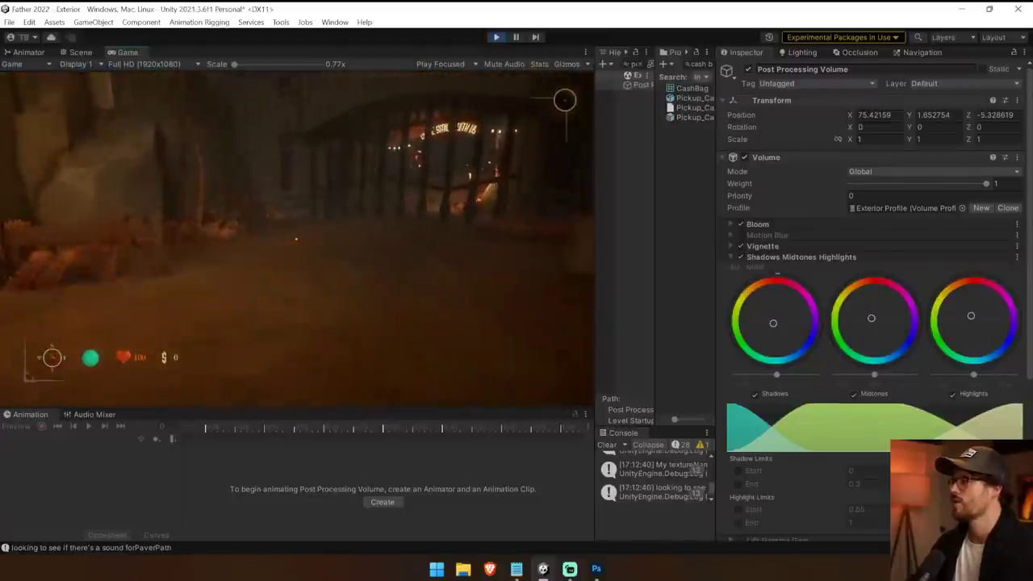
{"action": "key", "text": "w"}
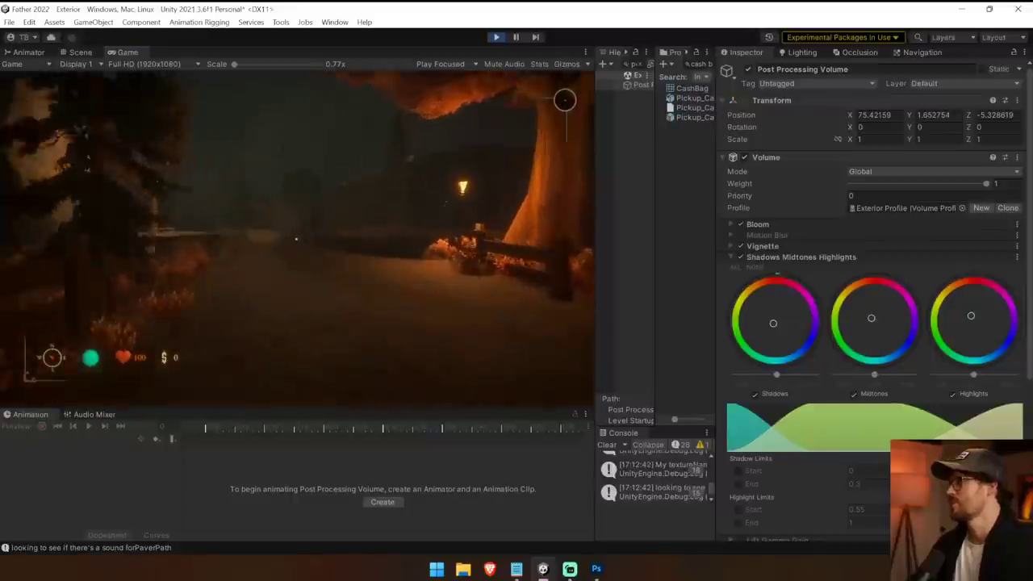
{"action": "key", "text": "w"}
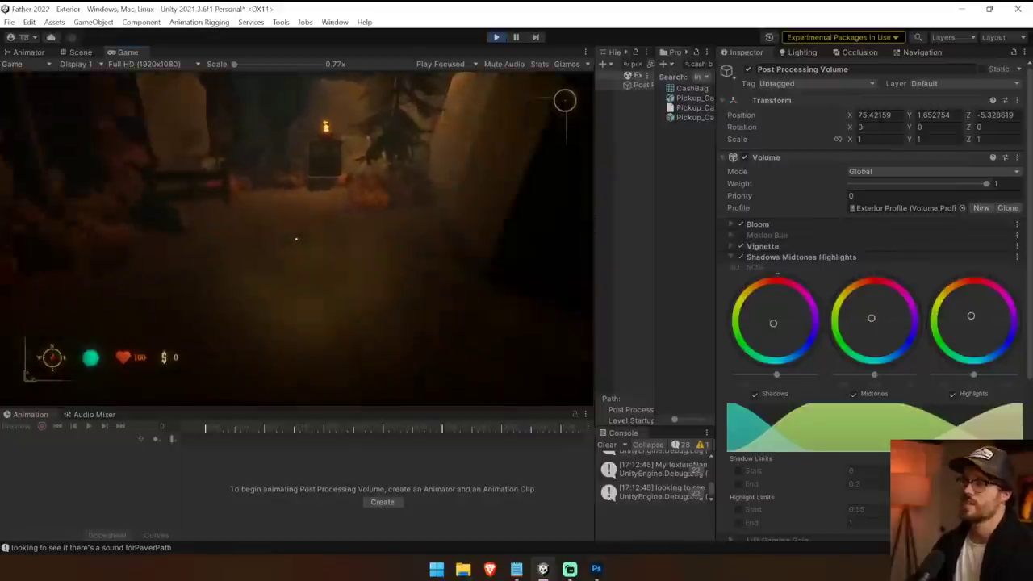
Step: Walk through the dark undergrowth and jump over the rocks beside the fire pedestal to inspect the open area beyond
{"action": "key", "text": "w"}
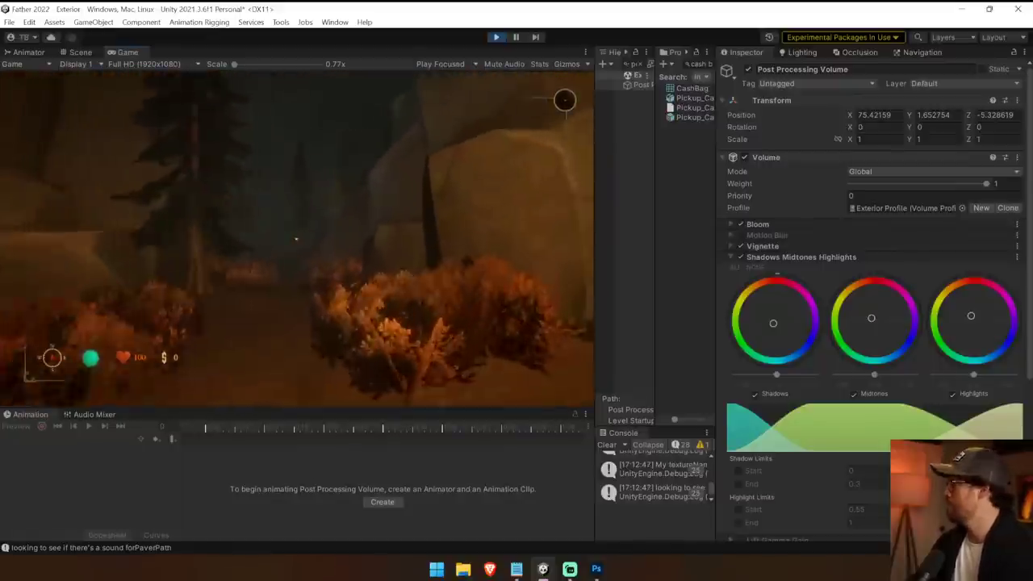
{"action": "key", "text": "w"}
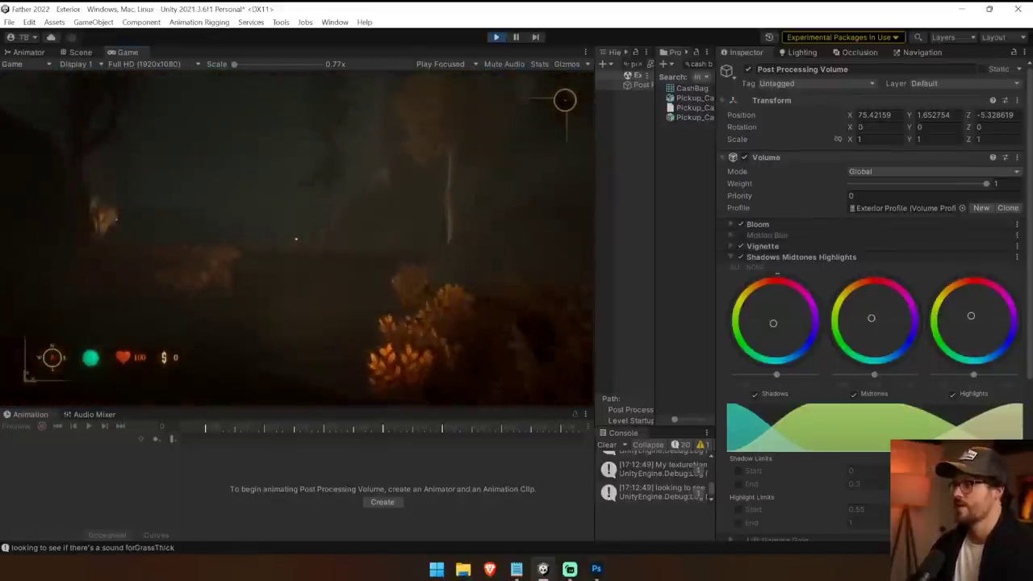
{"action": "key", "text": "w"}
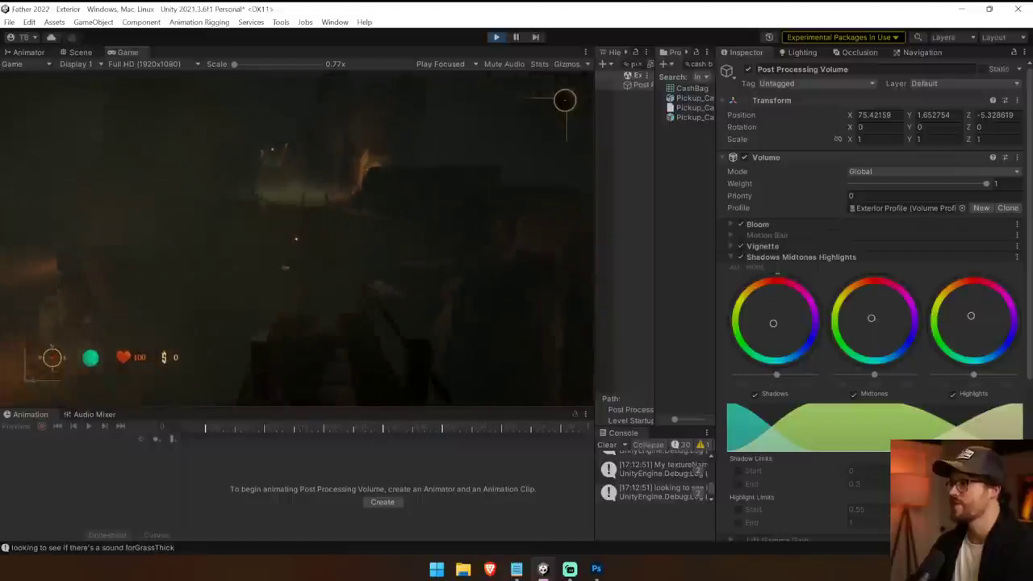
{"action": "key", "text": "w"}
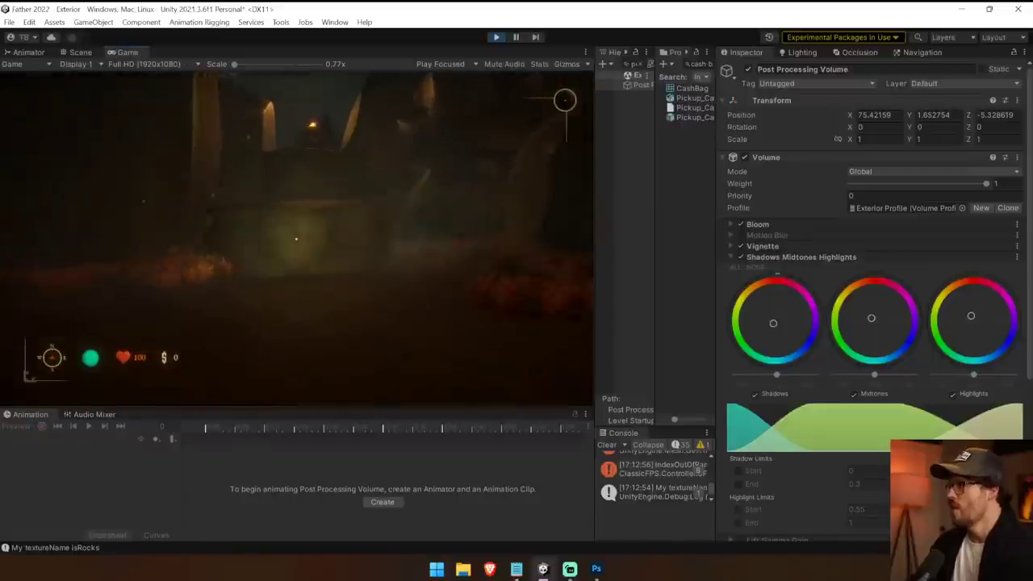
{"action": "key", "text": "w"}
{"action": "key", "text": "space"}
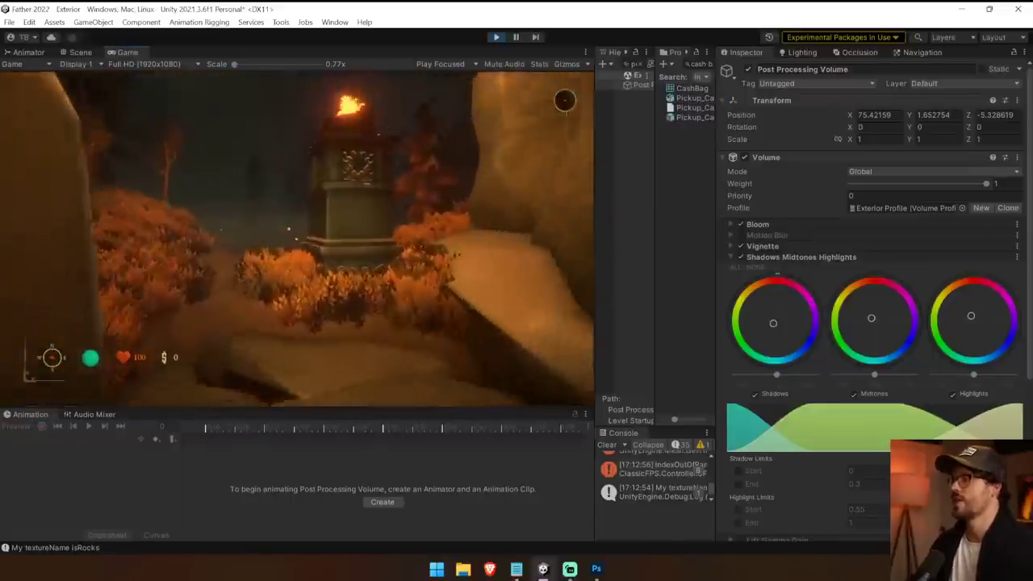
{"action": "key", "text": "w"}
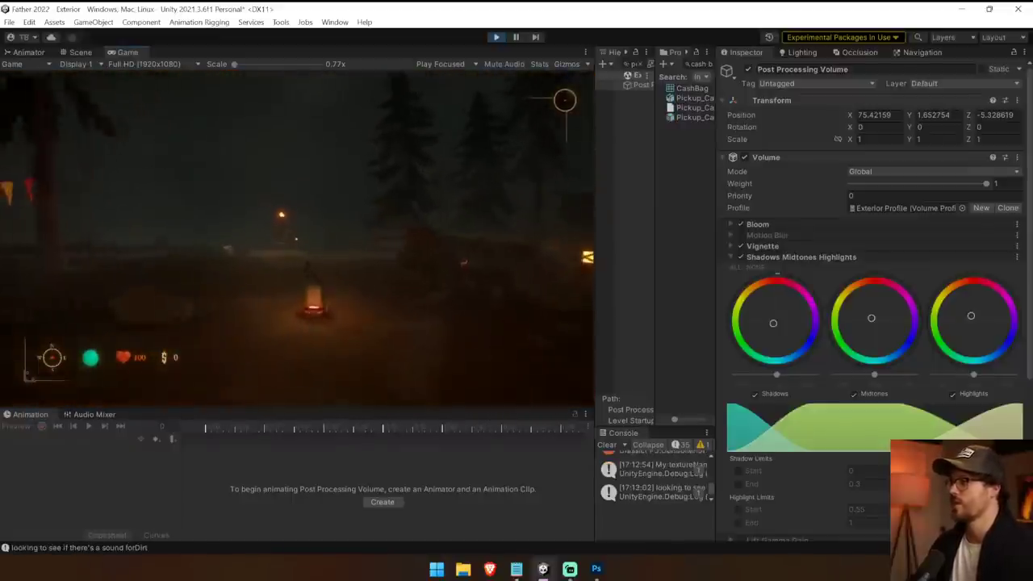
Step: Walk up to the wooden crate, equip the axe, and strike with it to test breaking the crate
{"action": "key", "text": "w"}
{"action": "key", "text": "1"}
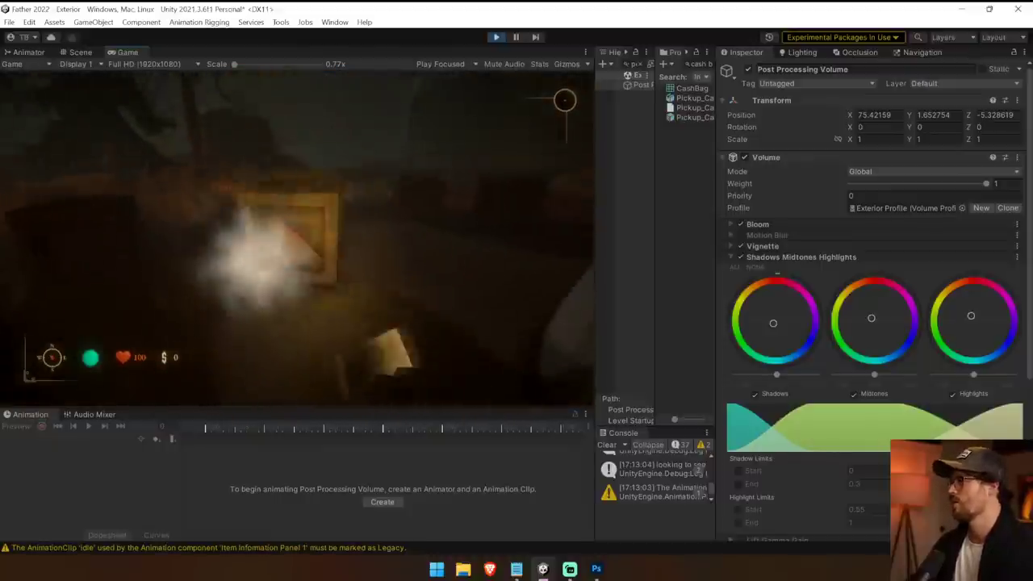
{"action": "left_click", "coordinate": [296, 238]}
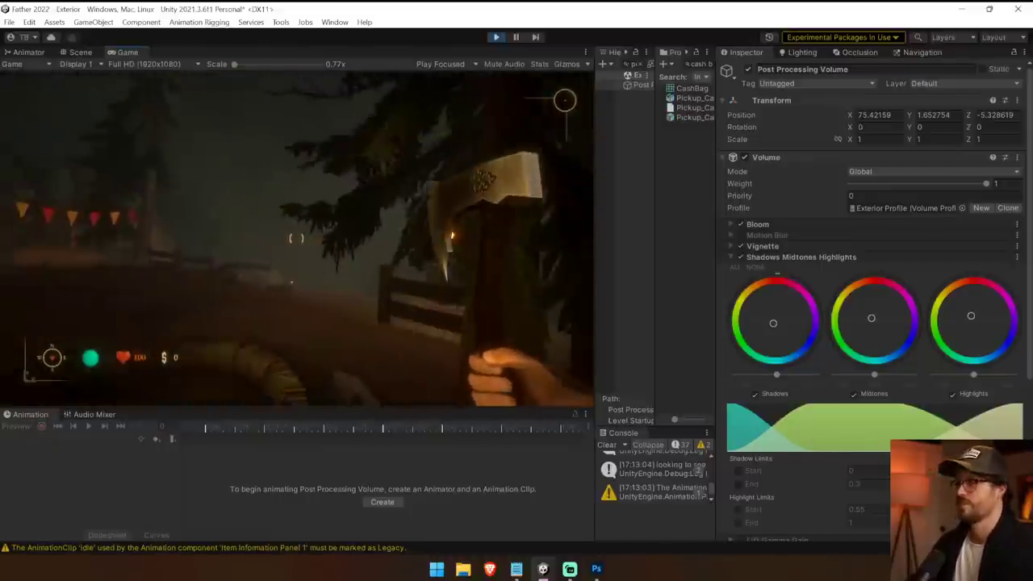
Step: Walk across the rocky area with the axe to the drop gate and operate its lever to test the gate
{"action": "key", "text": "w"}
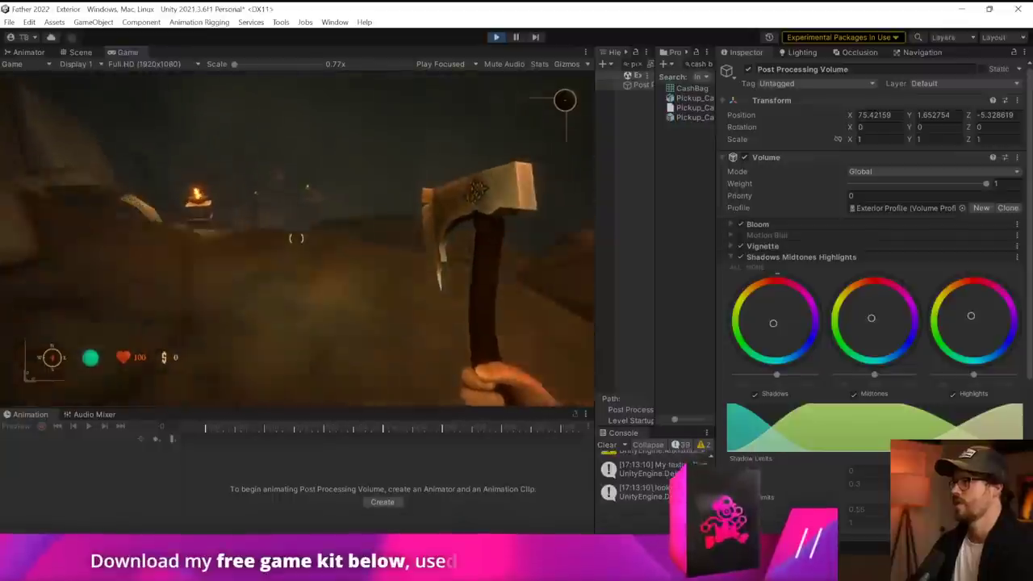
{"action": "key", "text": "w"}
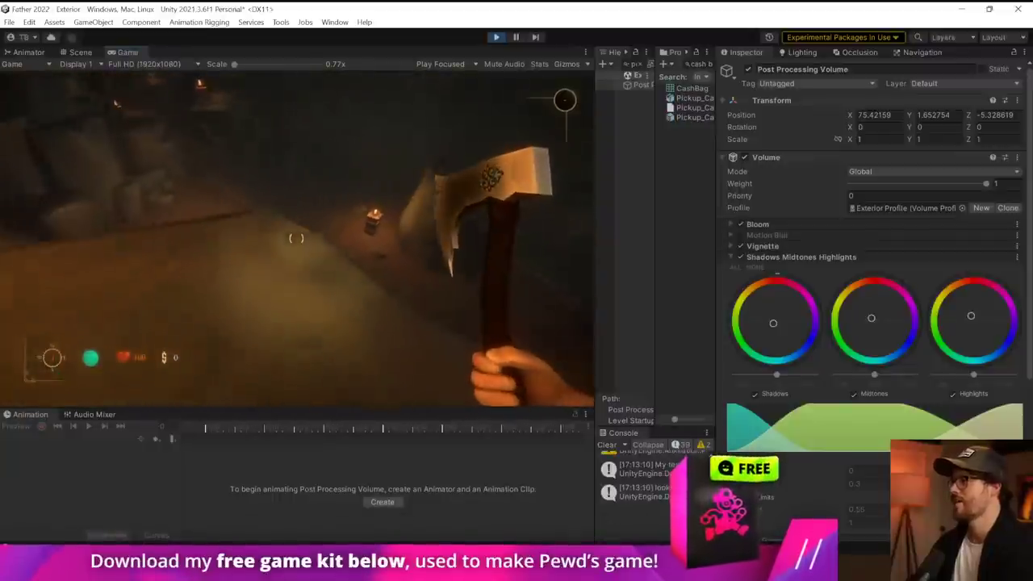
{"action": "key", "text": "w"}
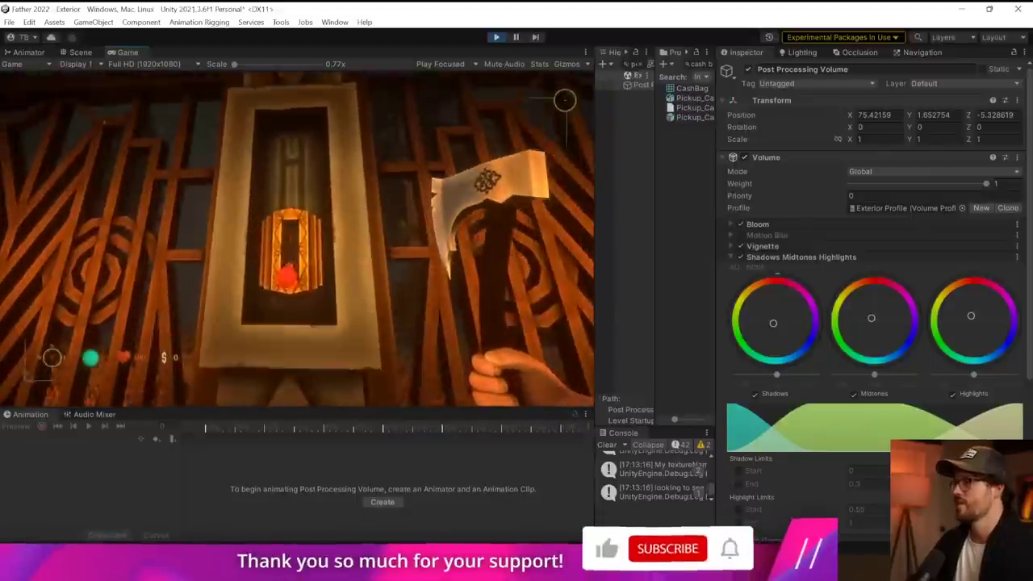
{"action": "key", "text": "e"}
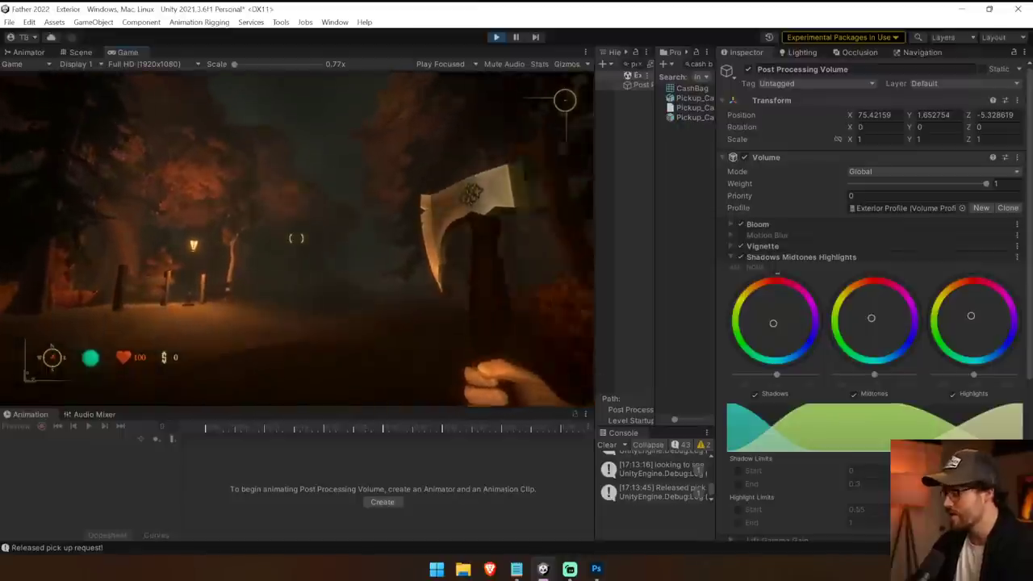
Step: Exit play mode and clear the console messages
{"action": "key", "text": "ctrl+p"}
{"action": "left_click", "coordinate": [606, 445]}
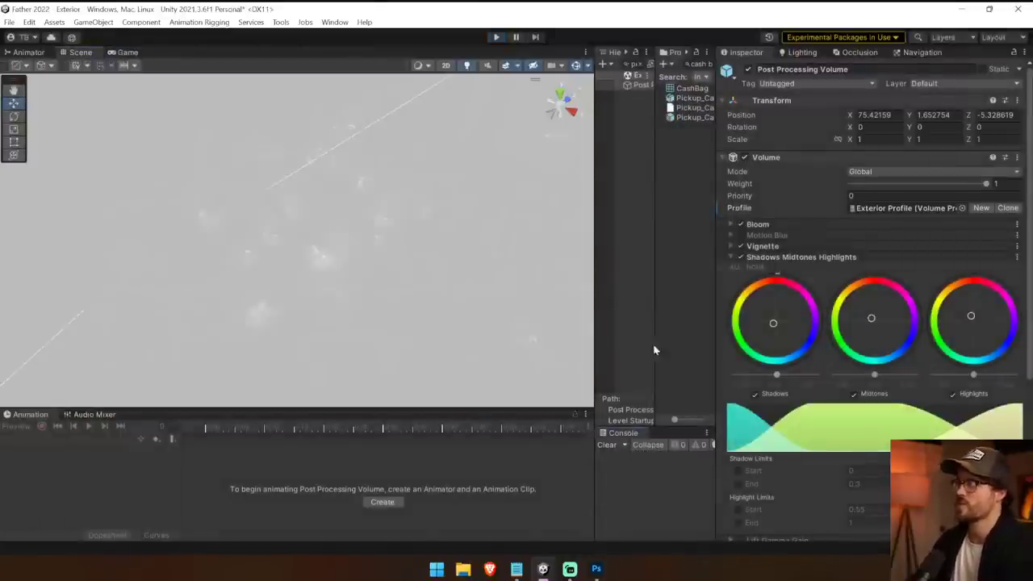